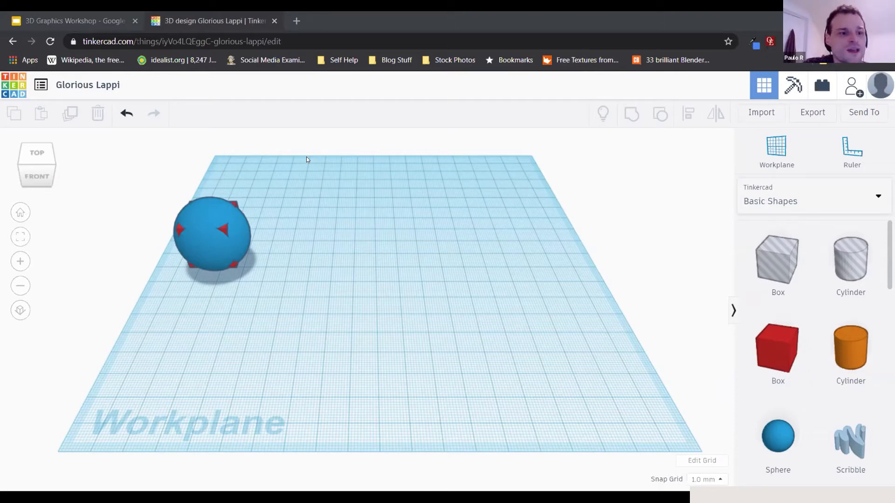
Step: Examine the blue sphere with the box embedded in it from the right, back and top standard views
{"action": "left_click", "coordinate": [45, 156]}
{"action": "left_click", "coordinate": [58, 165]}
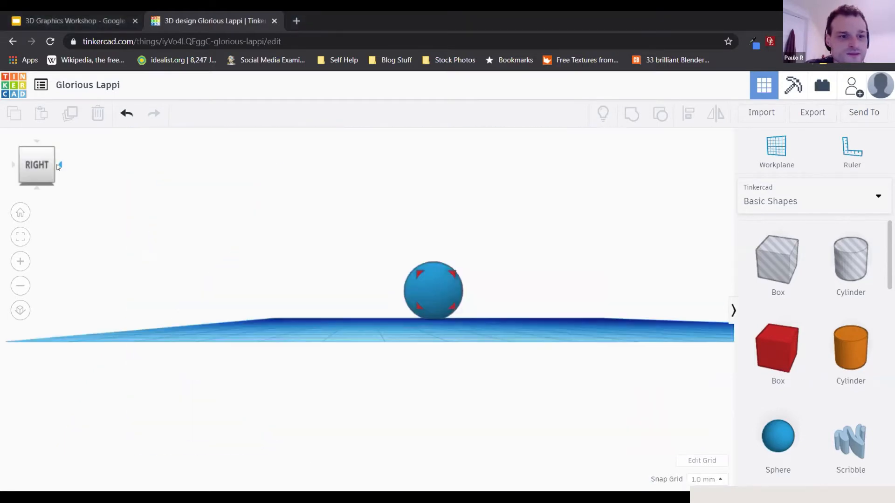
{"action": "left_click", "coordinate": [58, 165]}
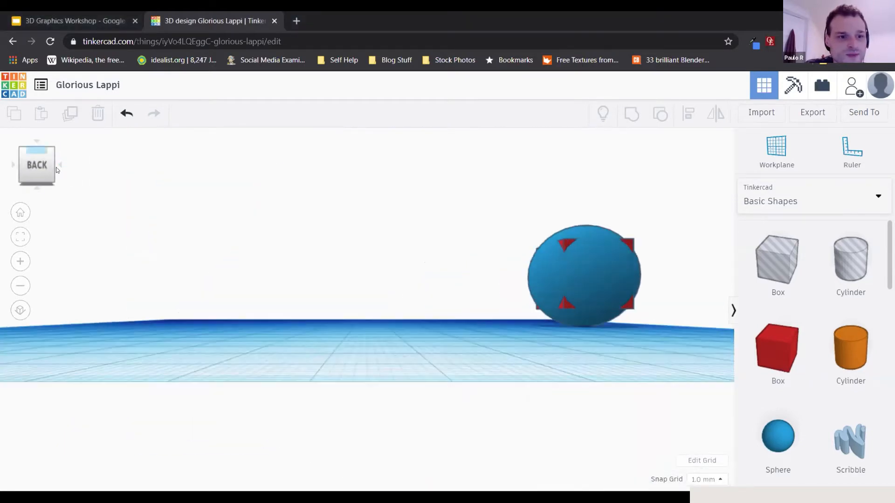
{"action": "left_click", "coordinate": [40, 188]}
{"action": "left_click", "coordinate": [12, 166]}
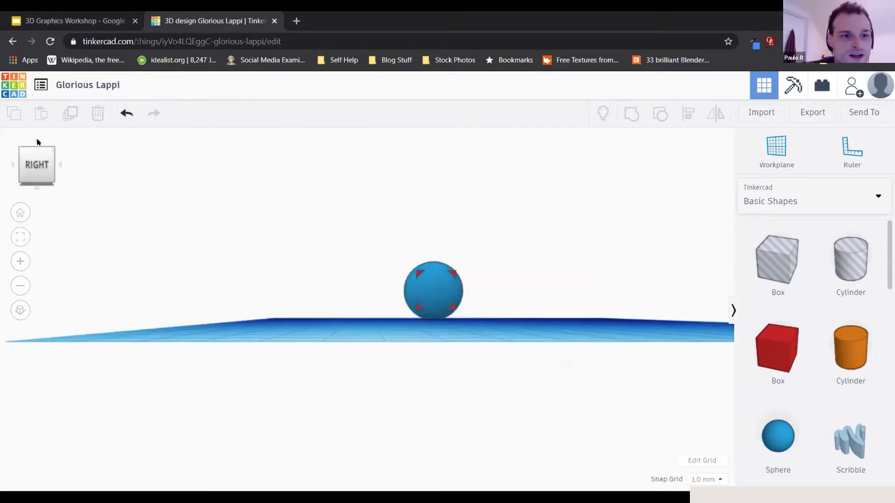
{"action": "left_click", "coordinate": [38, 142]}
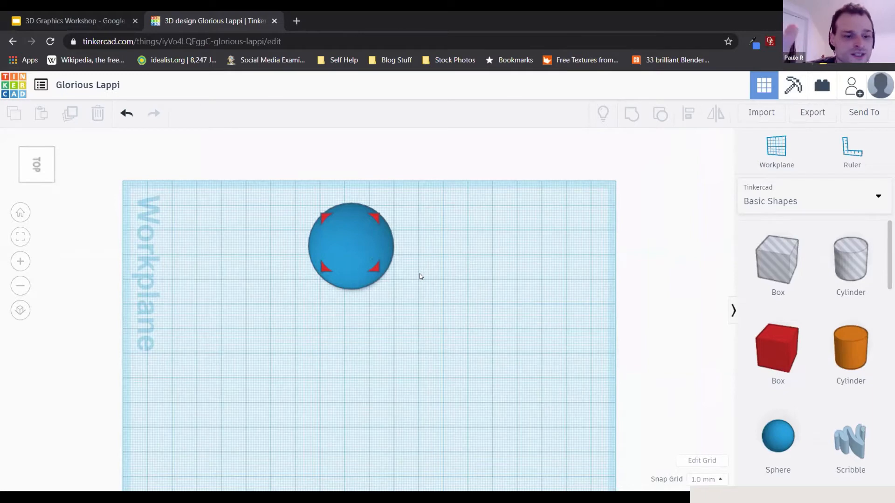
{"action": "mouse_move", "coordinate": [427, 333]}
{"action": "middle_mouse_down"}
{"action": "mouse_move", "coordinate": [451, 282]}
{"action": "mouse_move", "coordinate": [447, 245]}
{"action": "middle_mouse_up"}
{"action": "left_click_drag", "start_coordinate": [355, 343], "coordinate": [444, 264]}
{"action": "right_click_drag", "start_coordinate": [354, 345], "coordinate": [18, 142]}
{"action": "left_click", "coordinate": [37, 168]}
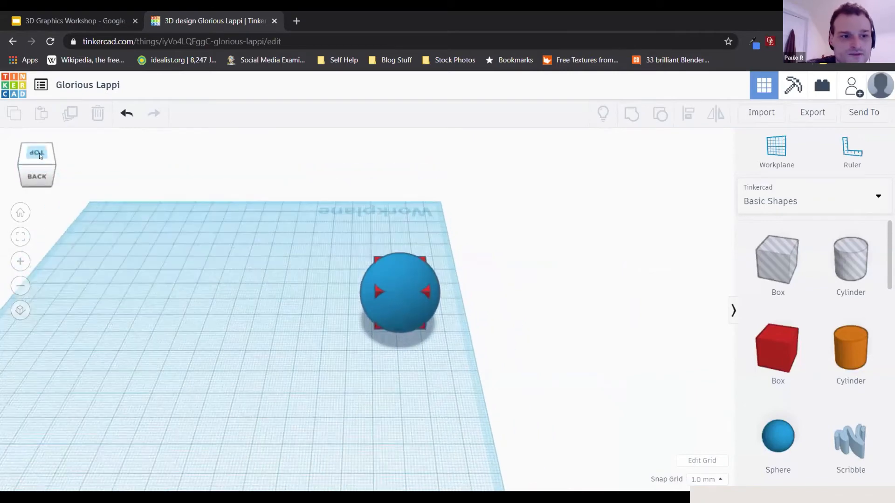
{"action": "left_click", "coordinate": [34, 179]}
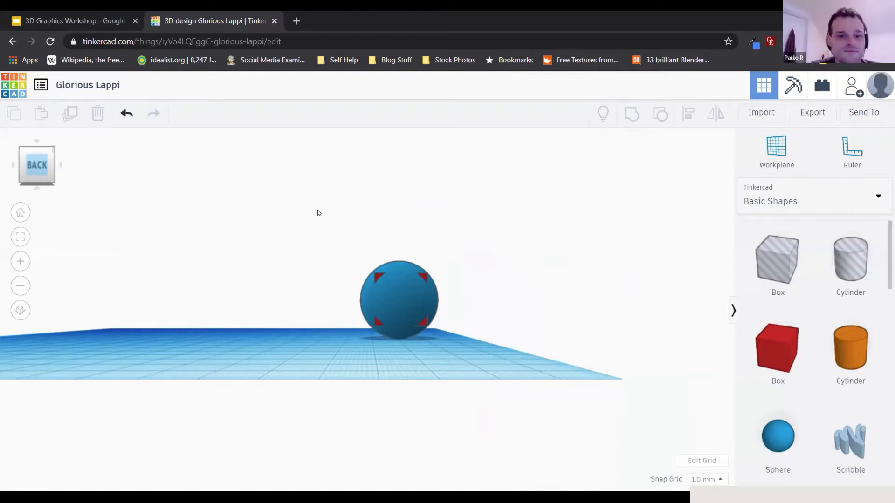
Step: Inspect the sphere and workplane up close, from a distance and from oblique angles
{"action": "scroll", "coordinate": [325, 263], "scroll_direction": "up", "scroll_amount": 1}
{"action": "scroll", "coordinate": [325, 263], "scroll_direction": "down", "scroll_amount": 5}
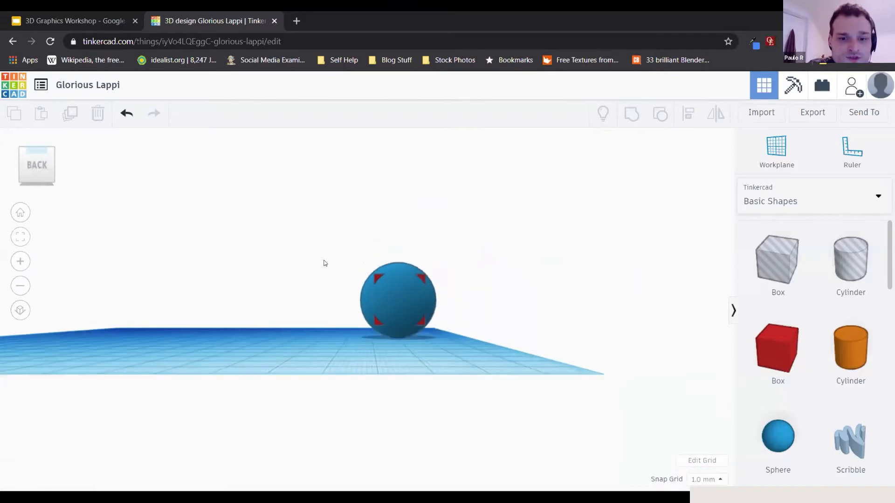
{"action": "scroll", "coordinate": [325, 264], "scroll_direction": "up", "scroll_amount": 8}
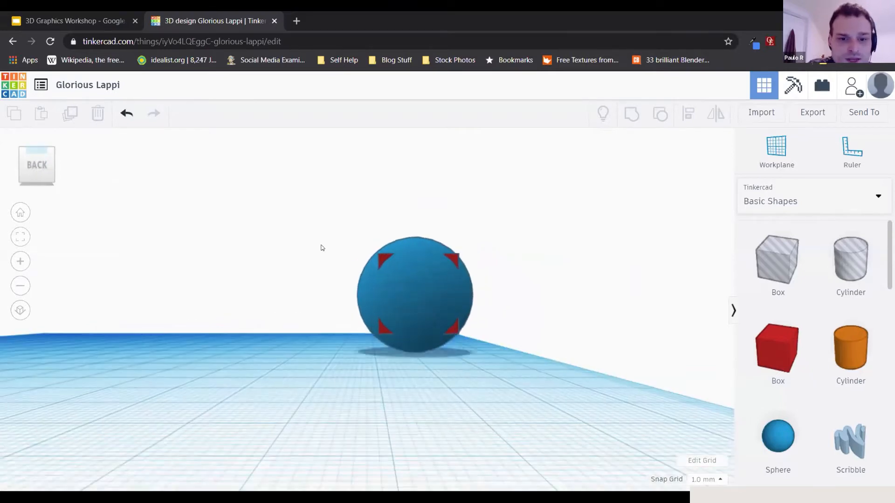
{"action": "mouse_move", "coordinate": [304, 305]}
{"action": "right_mouse_down"}
{"action": "mouse_move", "coordinate": [290, 304]}
{"action": "mouse_move", "coordinate": [311, 298]}
{"action": "right_mouse_up"}
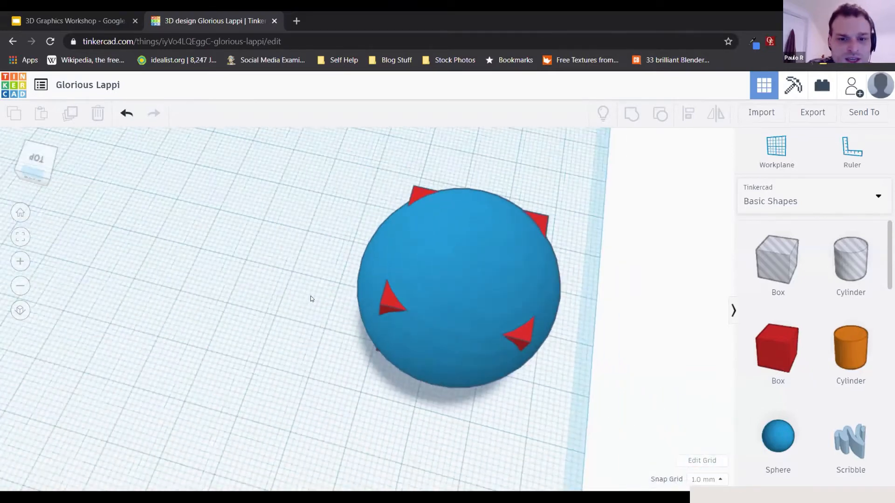
{"action": "scroll", "coordinate": [312, 298], "scroll_direction": "down", "scroll_amount": 6}
{"action": "right_click_drag", "start_coordinate": [316, 257], "coordinate": [448, 308]}
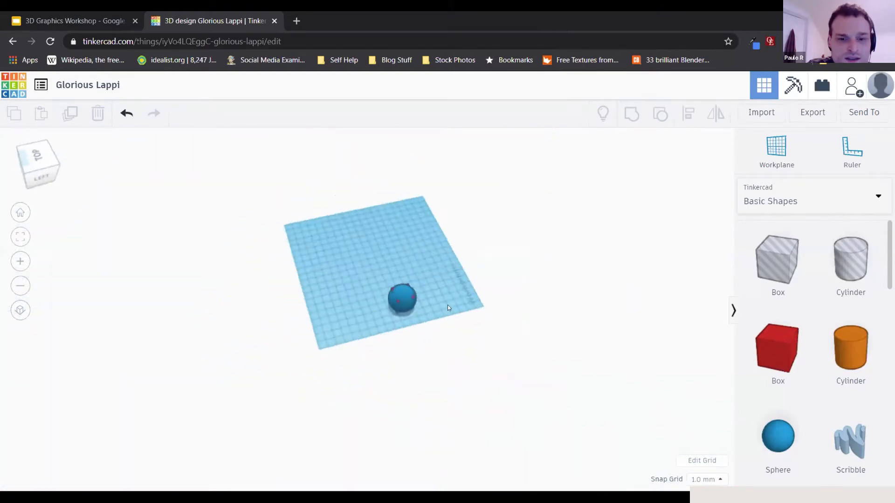
{"action": "scroll", "coordinate": [499, 293], "scroll_direction": "up", "scroll_amount": 6}
{"action": "scroll", "coordinate": [472, 275], "scroll_direction": "down", "scroll_amount": 5}
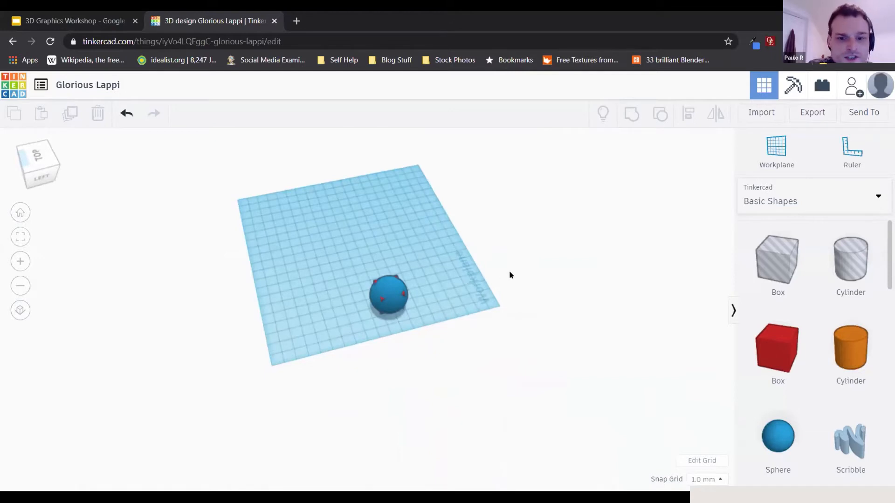
{"action": "scroll", "coordinate": [517, 276], "scroll_direction": "up", "scroll_amount": 4}
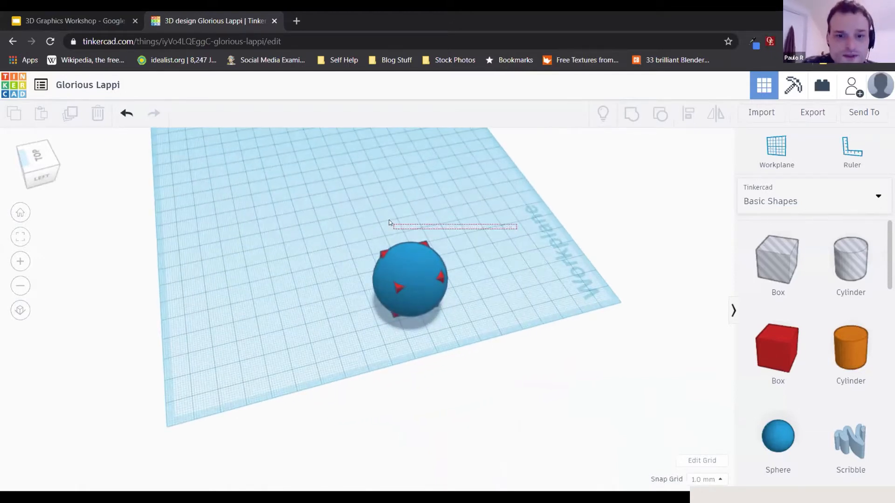
Step: Move the red box out of the blue sphere, about -53.75 mm and 30 mm along the two workplane directions
{"action": "left_click_drag", "start_coordinate": [226, 170], "coordinate": [377, 278]}
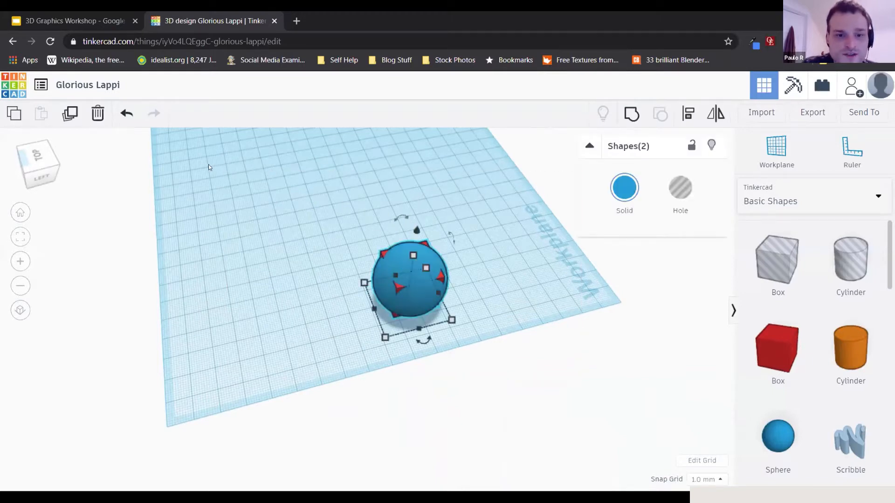
{"action": "left_click", "coordinate": [268, 246]}
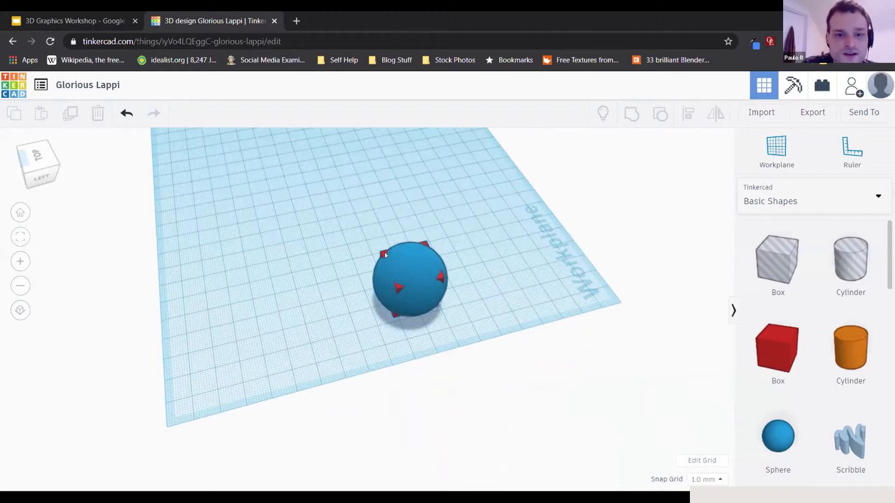
{"action": "left_click", "coordinate": [383, 252]}
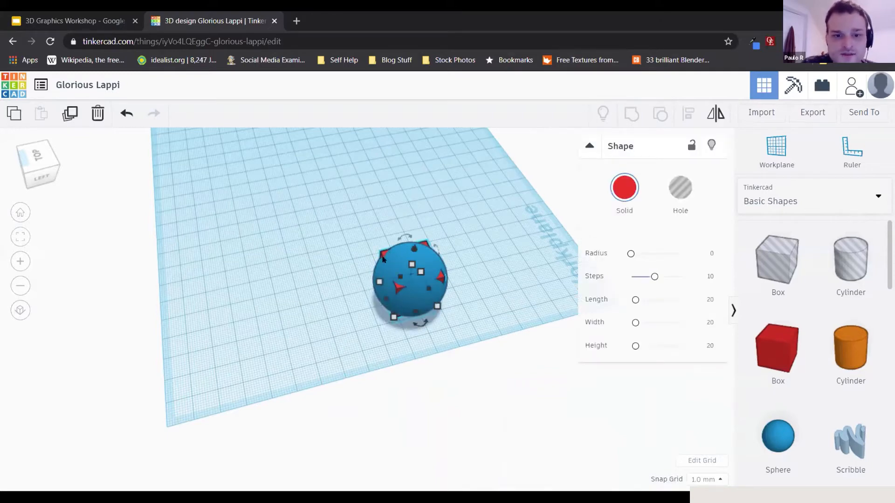
{"action": "left_click_drag", "start_coordinate": [384, 252], "coordinate": [245, 228]}
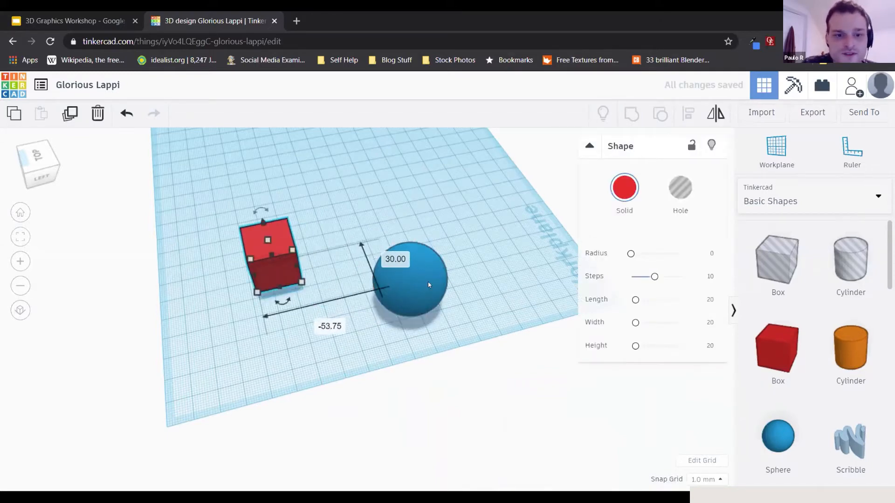
Step: Move the blue sphere away from the red box, about 76 mm and -31 mm along the two workplane directions
{"action": "left_click_drag", "start_coordinate": [165, 157], "coordinate": [578, 361]}
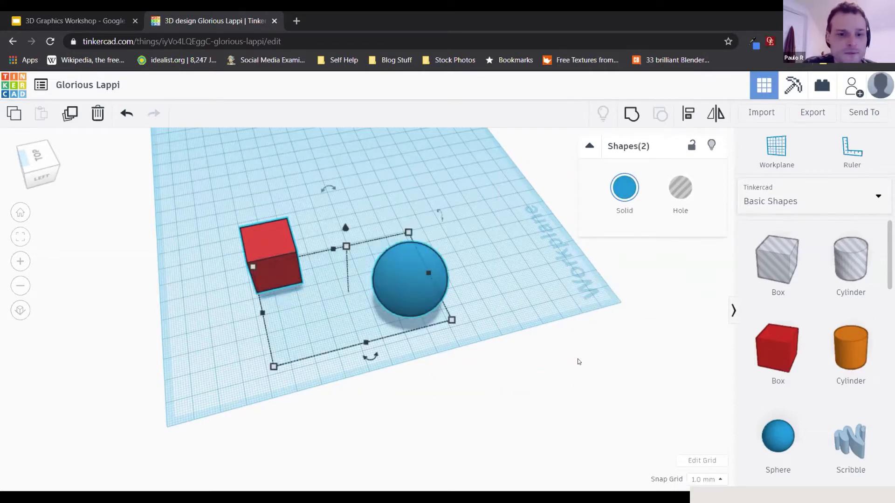
{"action": "left_click", "coordinate": [499, 290]}
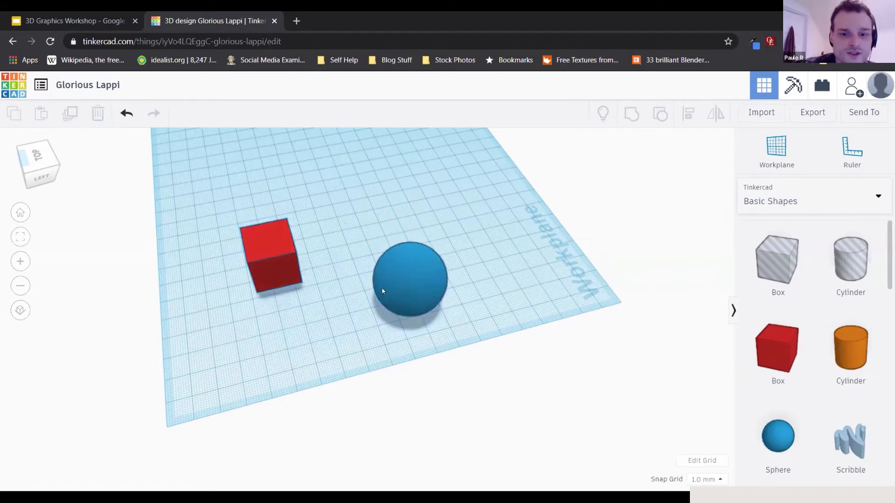
{"action": "left_click_drag", "start_coordinate": [414, 265], "coordinate": [302, 162]}
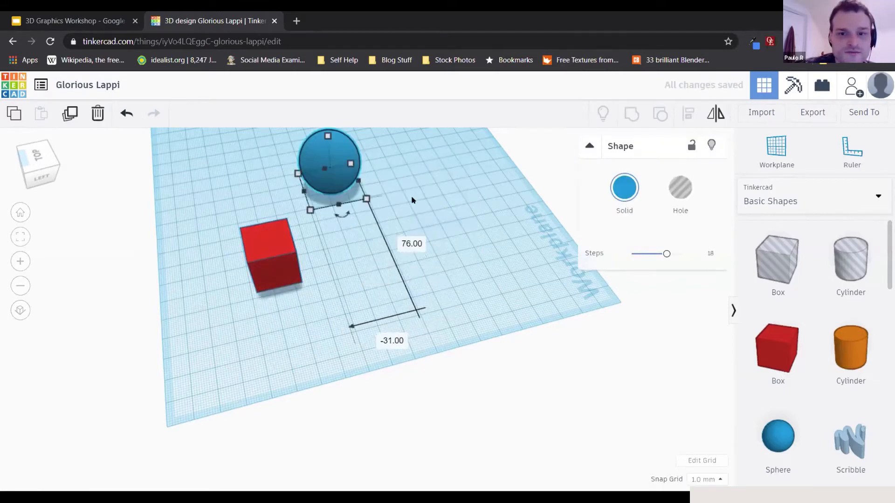
{"action": "scroll", "coordinate": [388, 240], "scroll_direction": "down", "scroll_amount": 3}
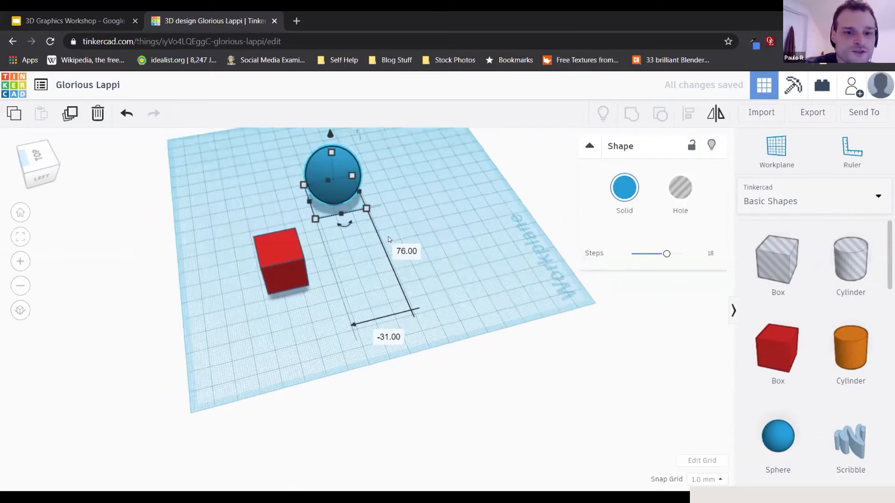
{"action": "right_click_drag", "start_coordinate": [277, 222], "coordinate": [499, 202]}
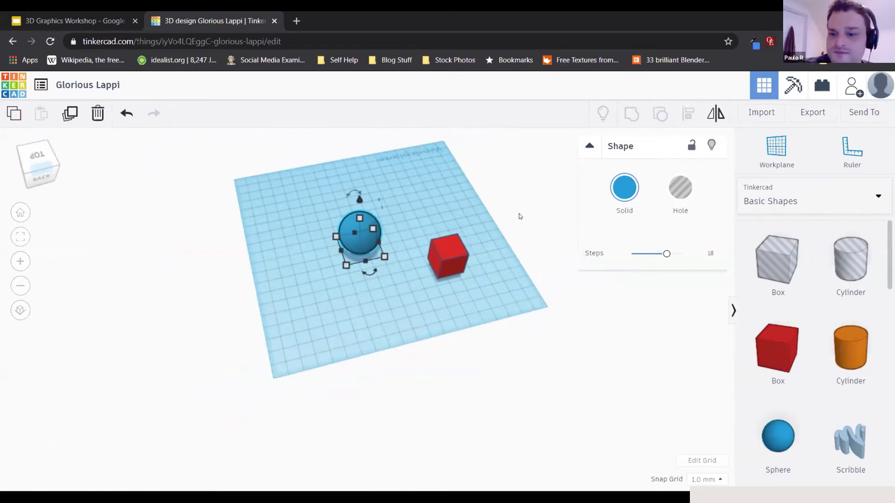
{"action": "scroll", "coordinate": [504, 189], "scroll_direction": "up", "scroll_amount": 5}
{"action": "scroll", "coordinate": [403, 234], "scroll_direction": "down", "scroll_amount": 5}
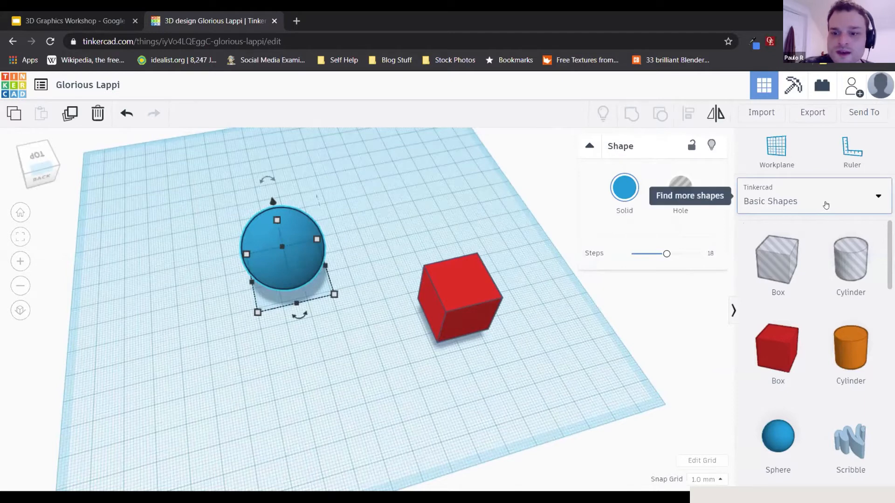
Step: Add a Scribble shape from Basic Shapes near the sphere and draw it as a closed freehand triangular outline
{"action": "scroll", "coordinate": [850, 264], "scroll_direction": "down", "scroll_amount": 4}
{"action": "scroll", "coordinate": [850, 263], "scroll_direction": "up", "scroll_amount": 4}
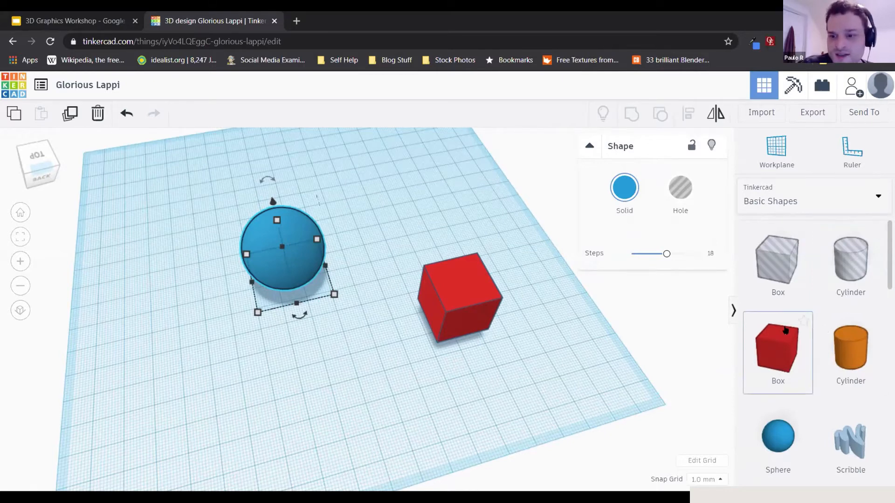
{"action": "scroll", "coordinate": [826, 344], "scroll_direction": "down", "scroll_amount": 3}
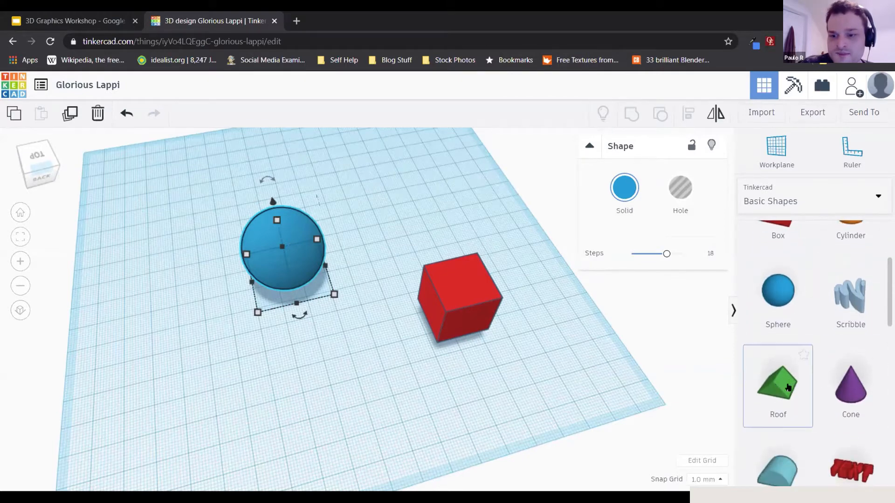
{"action": "scroll", "coordinate": [764, 373], "scroll_direction": "down", "scroll_amount": 3}
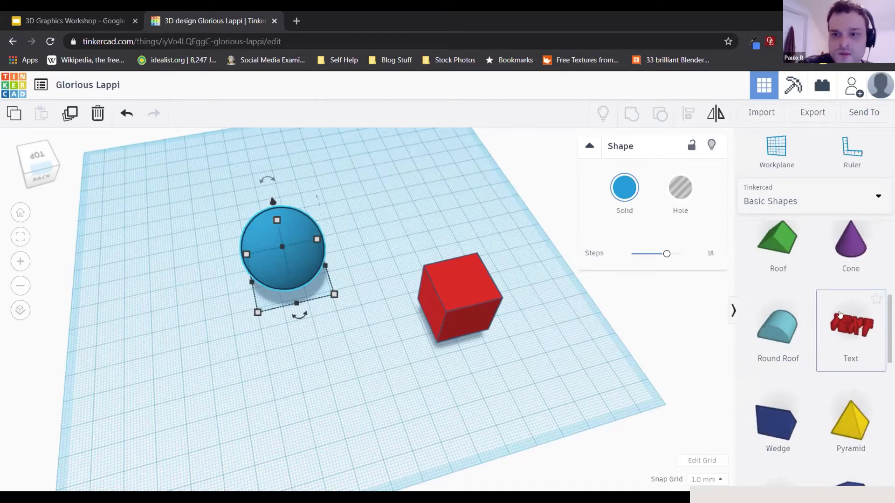
{"action": "scroll", "coordinate": [849, 342], "scroll_direction": "up", "scroll_amount": 1}
{"action": "scroll", "coordinate": [849, 343], "scroll_direction": "up", "scroll_amount": 3}
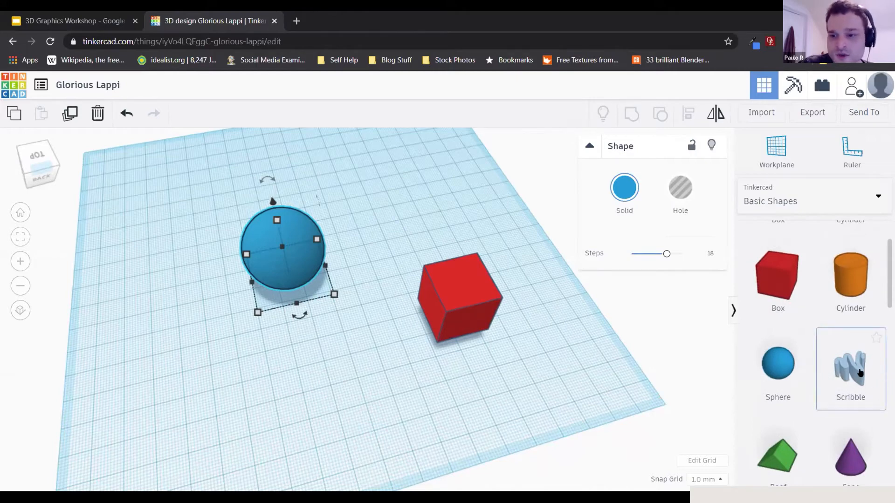
{"action": "left_click", "coordinate": [859, 372]}
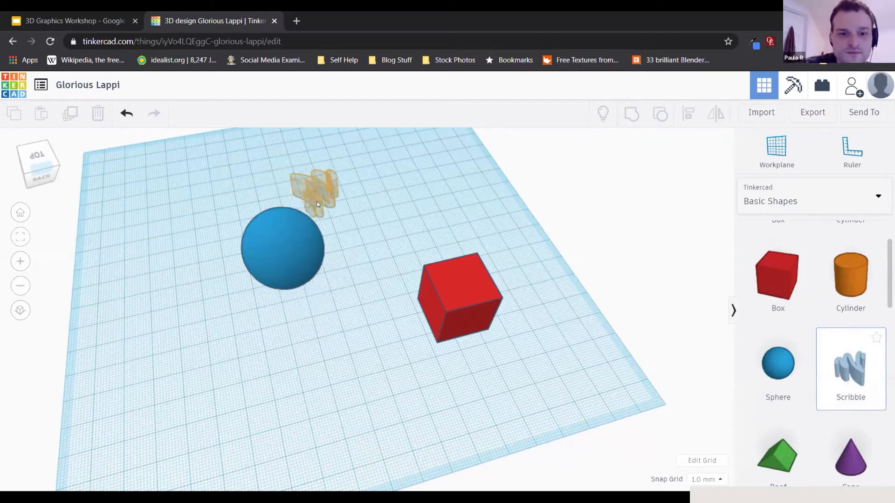
{"action": "left_click", "coordinate": [317, 204]}
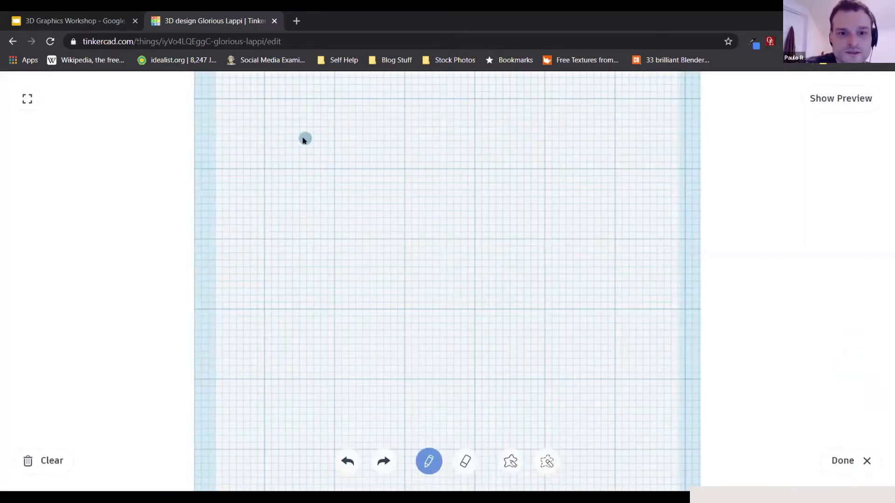
{"action": "mouse_move", "coordinate": [305, 132]}
{"action": "left_mouse_down"}
{"action": "mouse_move", "coordinate": [434, 309]}
{"action": "mouse_move", "coordinate": [557, 112]}
{"action": "mouse_move", "coordinate": [307, 128]}
{"action": "left_mouse_up"}
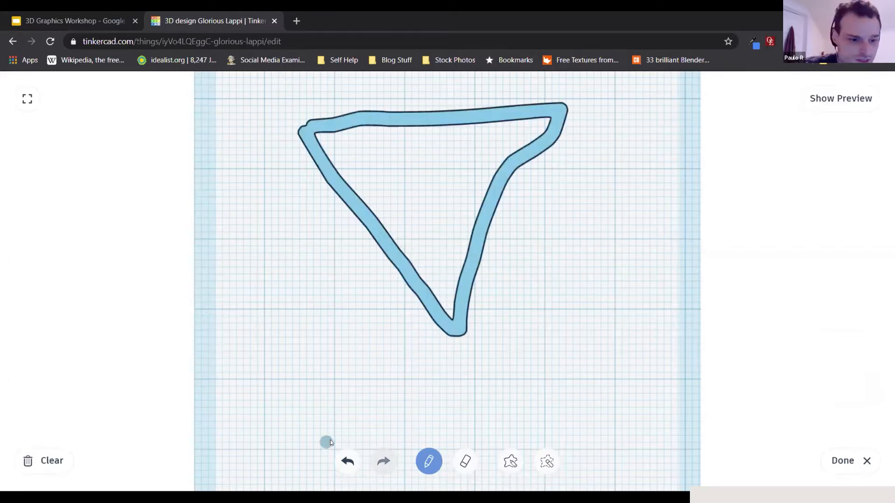
{"action": "left_click", "coordinate": [841, 460]}
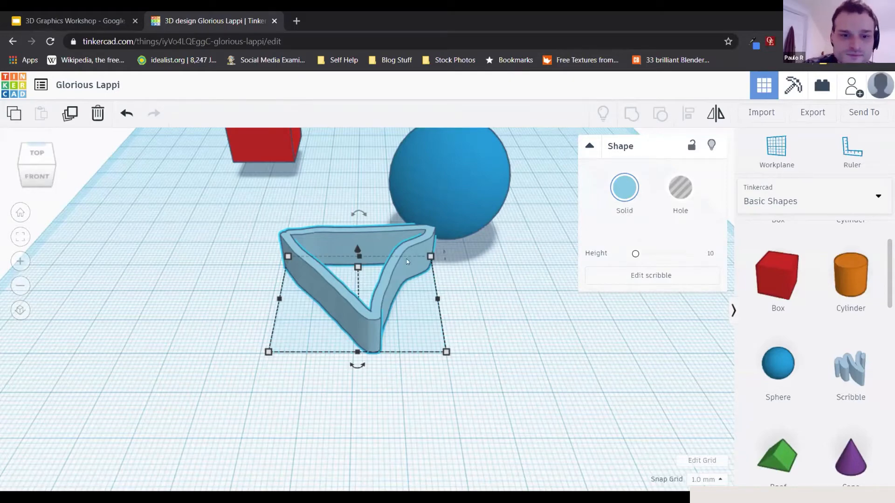
Step: Check the import options and supported file formats for bringing in outside shapes without importing anything
{"action": "scroll", "coordinate": [328, 278], "scroll_direction": "down", "scroll_amount": 3}
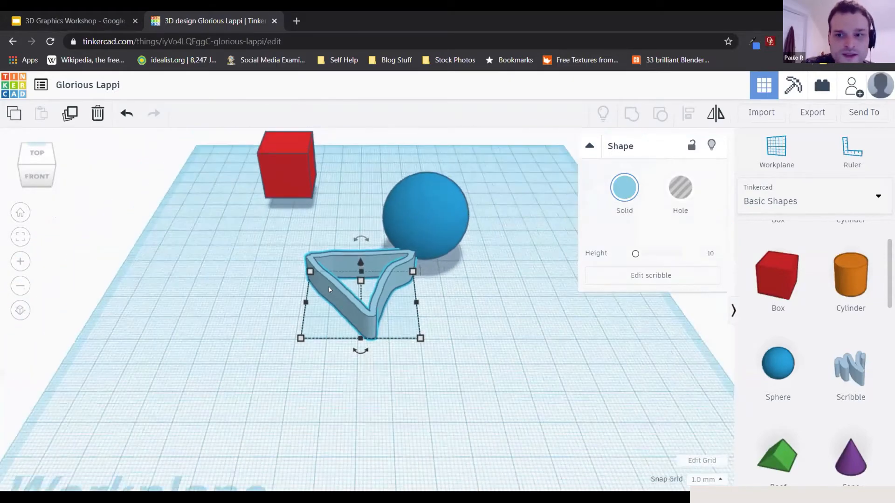
{"action": "left_click", "coordinate": [744, 115]}
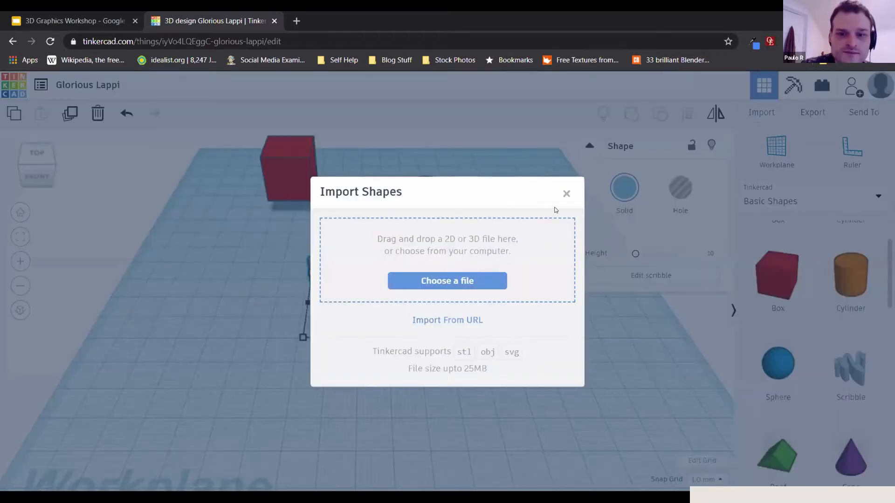
{"action": "left_click", "coordinate": [565, 194]}
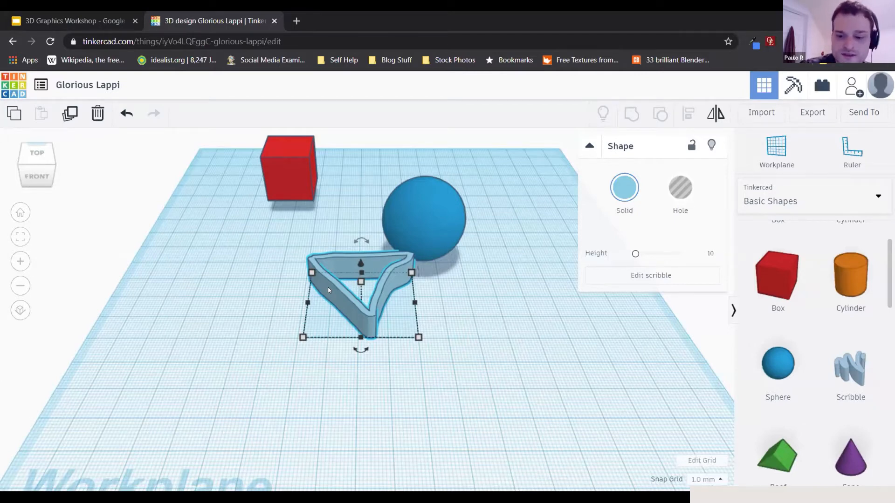
Step: Delete the triangular scribble shape from the workplane
{"action": "key", "text": "Delete"}
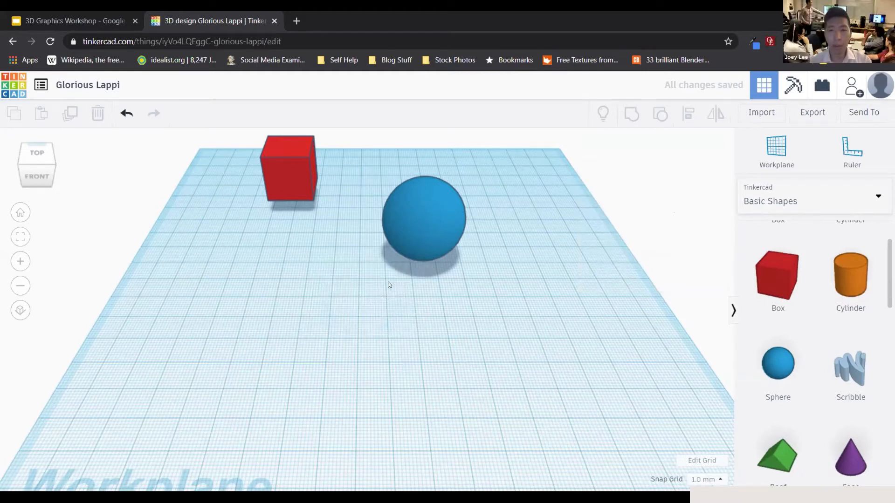
{"action": "middle_click_drag", "start_coordinate": [370, 310], "coordinate": [352, 336]}
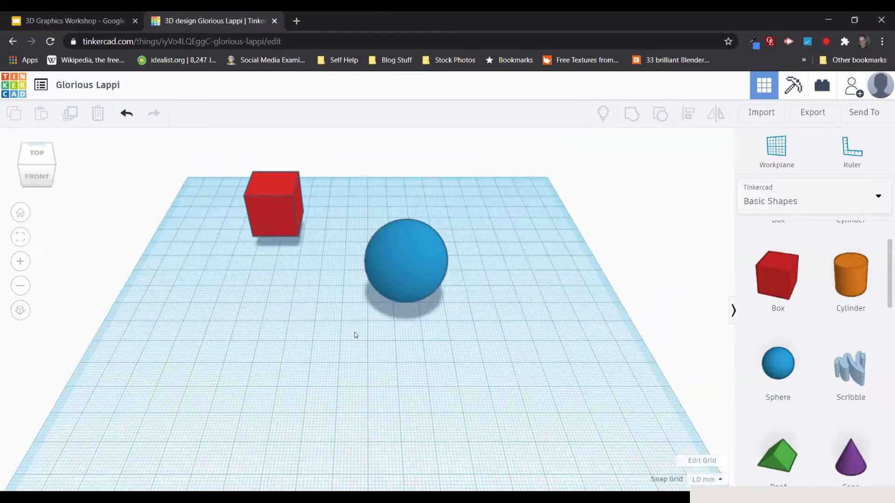
Step: Add a solid Cylinder from Basic Shapes beyond the blue sphere, near the workplane's edge, and select it
{"action": "right_click_drag", "start_coordinate": [385, 330], "coordinate": [321, 329]}
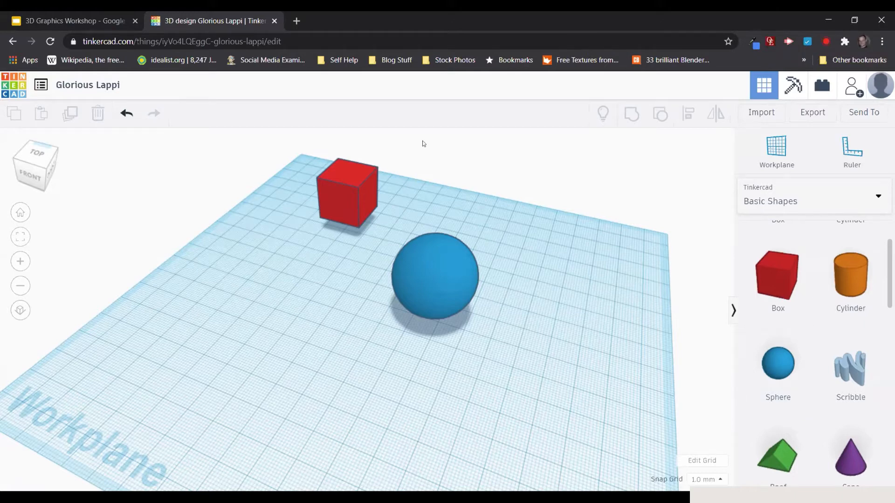
{"action": "scroll", "coordinate": [844, 326], "scroll_direction": "up", "scroll_amount": 2}
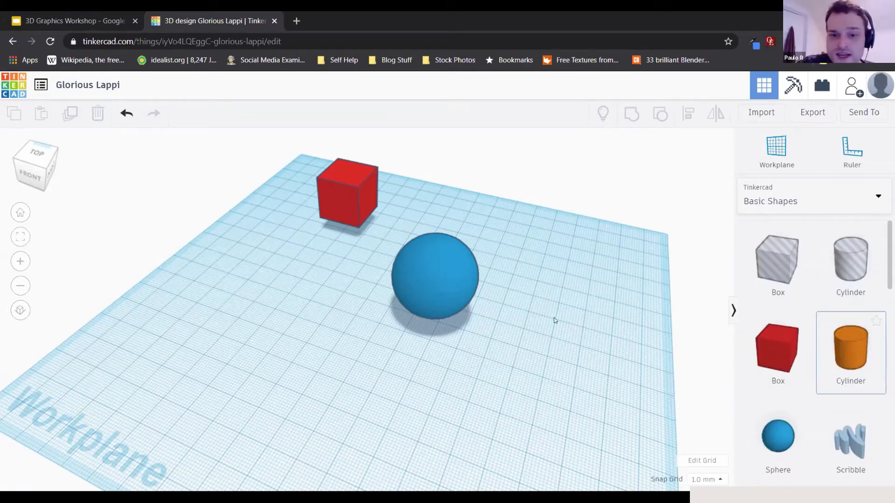
{"action": "left_click", "coordinate": [591, 299]}
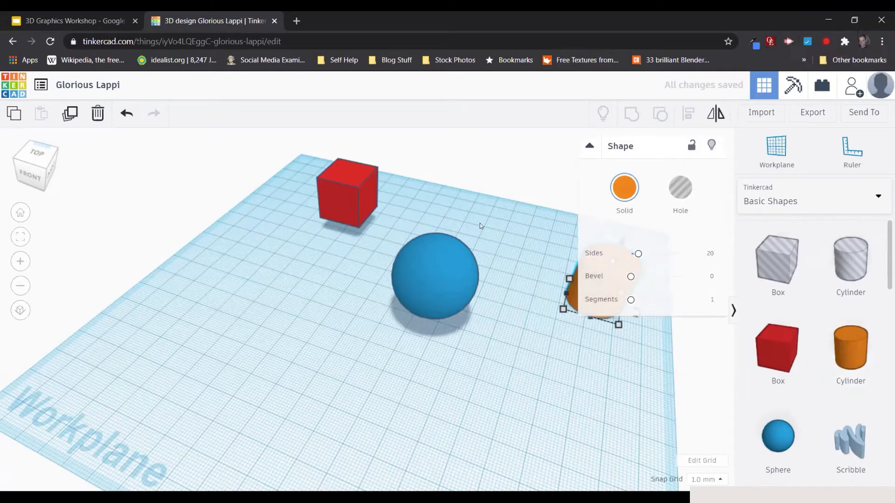
{"action": "middle_click_drag", "start_coordinate": [480, 223], "coordinate": [373, 229]}
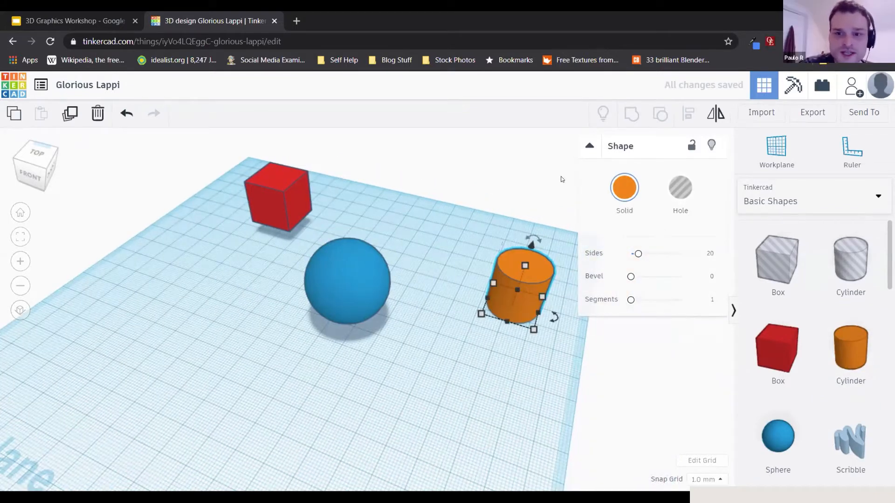
{"action": "left_click", "coordinate": [479, 268]}
{"action": "left_click", "coordinate": [530, 282]}
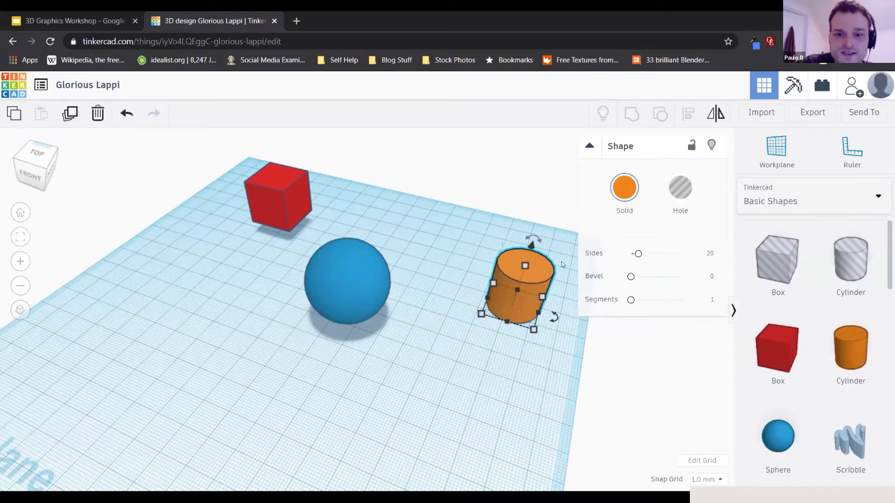
Step: Try the orange cylinder with 54 sides and with 12 sides
{"action": "left_click_drag", "start_coordinate": [638, 254], "coordinate": [671, 254]}
{"action": "middle_click_drag", "start_coordinate": [461, 236], "coordinate": [405, 211]}
{"action": "scroll", "coordinate": [404, 210], "scroll_direction": "up", "scroll_amount": 5}
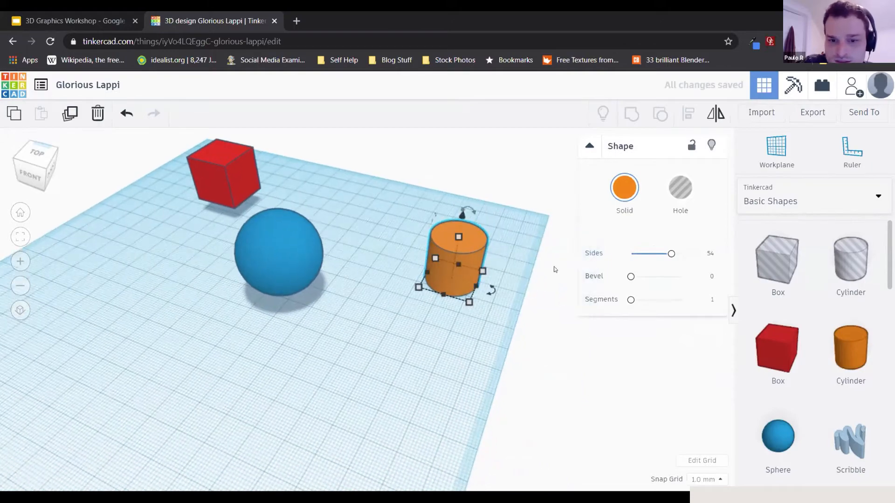
{"action": "middle_click_drag", "start_coordinate": [137, 374], "coordinate": [32, 433]}
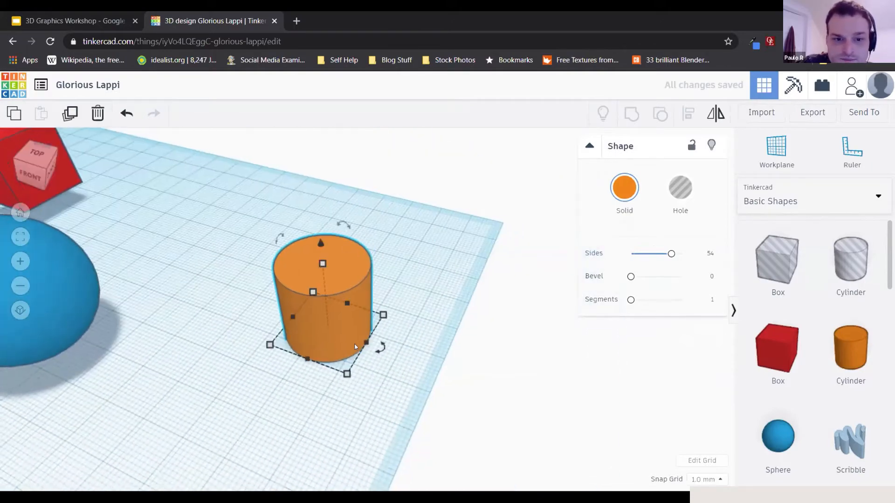
{"action": "scroll", "coordinate": [368, 326], "scroll_direction": "up", "scroll_amount": 6}
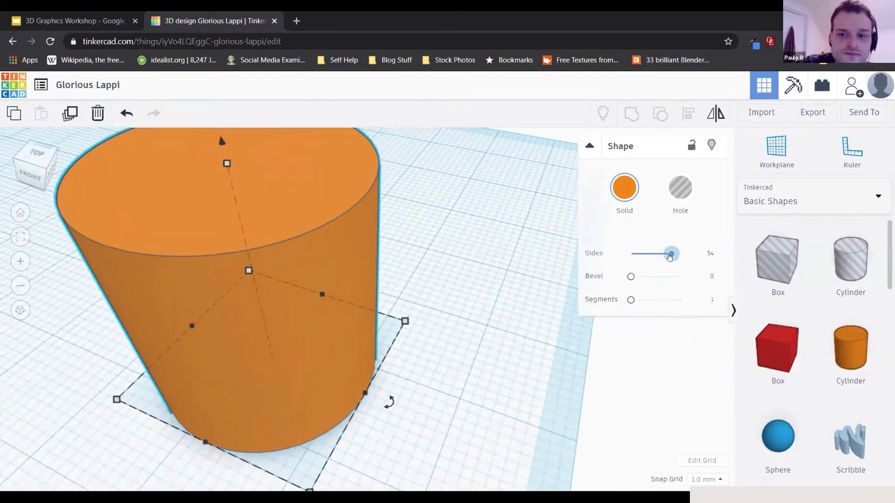
{"action": "left_click_drag", "start_coordinate": [671, 254], "coordinate": [623, 260]}
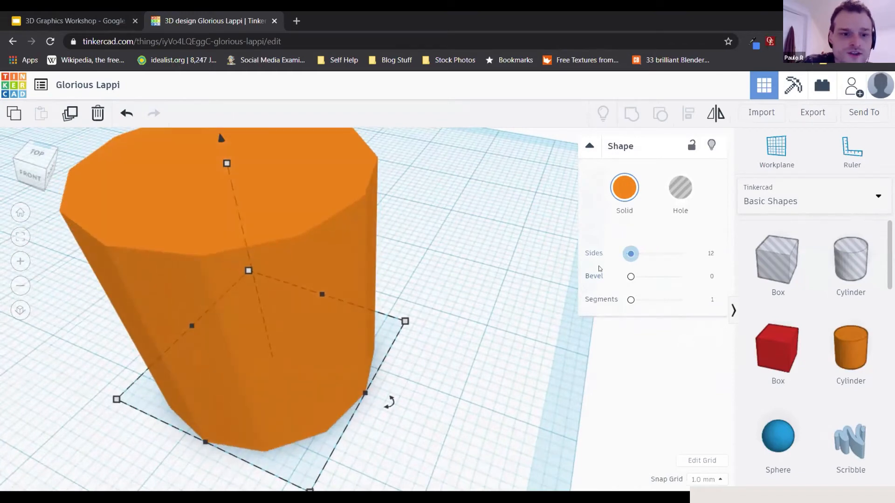
{"action": "scroll", "coordinate": [329, 264], "scroll_direction": "down", "scroll_amount": 4}
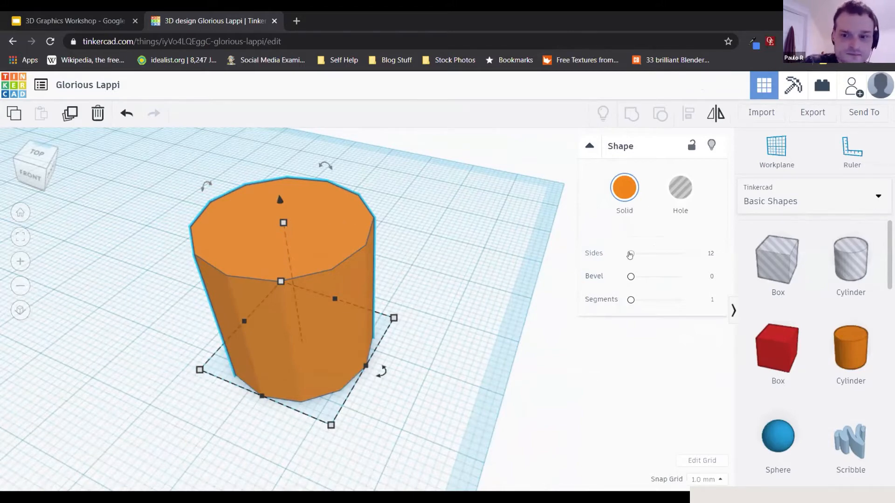
Step: Set the orange cylinder's sides to 64 and its bevel to 2.08
{"action": "left_click_drag", "start_coordinate": [631, 254], "coordinate": [683, 256]}
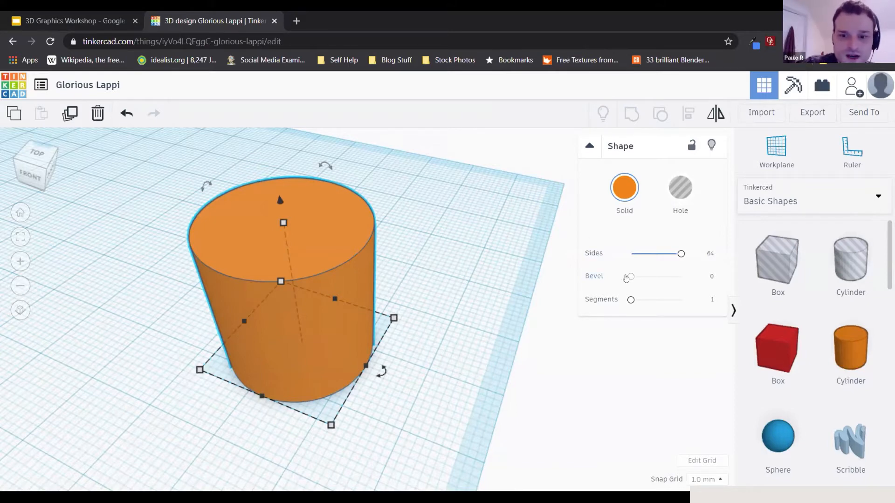
{"action": "left_click_drag", "start_coordinate": [630, 277], "coordinate": [672, 277]}
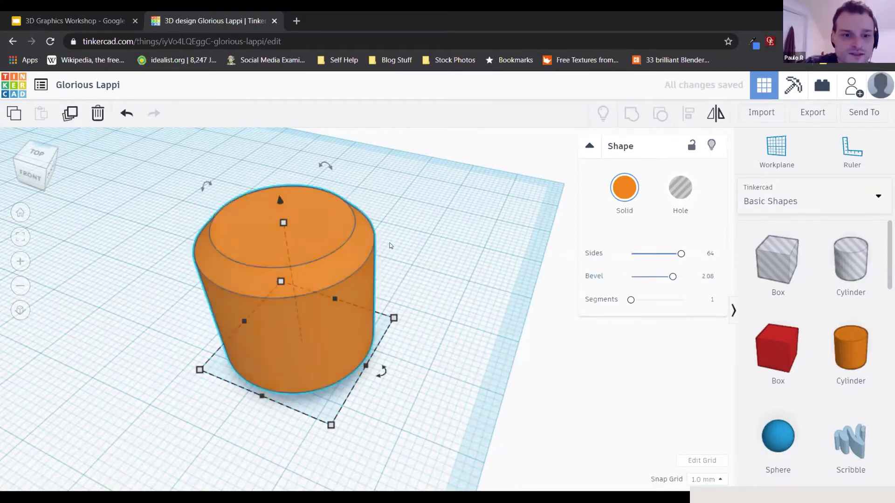
{"action": "right_click_drag", "start_coordinate": [351, 223], "coordinate": [330, 196]}
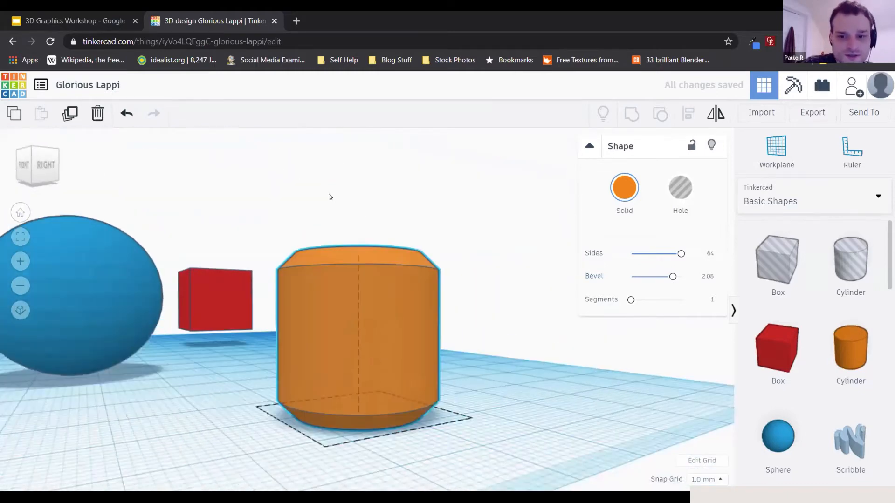
Step: Round off the cylinder's bevelled edges by setting its segments to 10, and deselect the shape
{"action": "left_click_drag", "start_coordinate": [630, 300], "coordinate": [665, 301]}
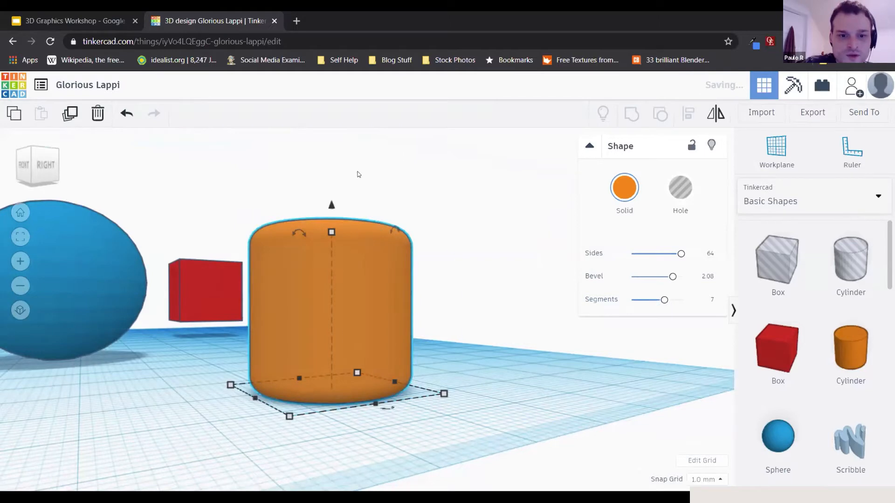
{"action": "middle_click_drag", "start_coordinate": [376, 183], "coordinate": [407, 252]}
{"action": "right_click_drag", "start_coordinate": [307, 210], "coordinate": [361, 288]}
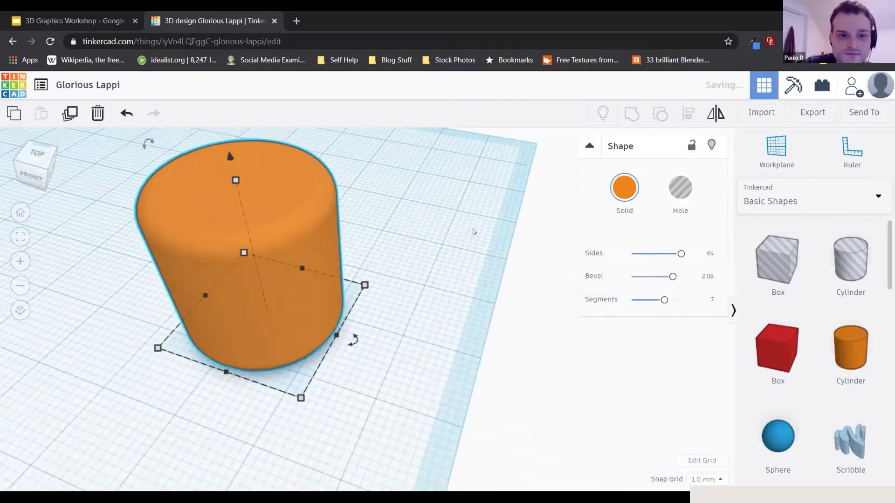
{"action": "mouse_move", "coordinate": [665, 300]}
{"action": "left_mouse_down"}
{"action": "mouse_move", "coordinate": [674, 301]}
{"action": "mouse_move", "coordinate": [647, 302]}
{"action": "mouse_move", "coordinate": [681, 300]}
{"action": "left_mouse_up"}
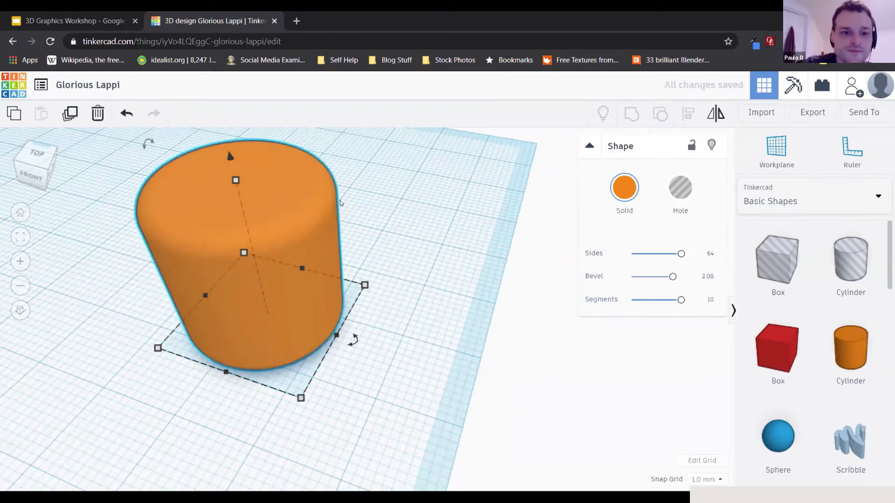
{"action": "scroll", "coordinate": [249, 215], "scroll_direction": "down", "scroll_amount": 3}
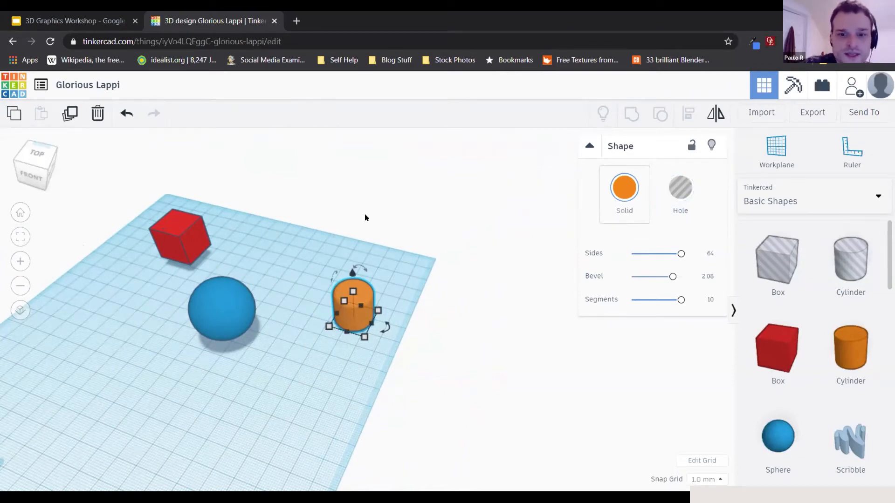
{"action": "scroll", "coordinate": [368, 219], "scroll_direction": "up", "scroll_amount": 2}
{"action": "scroll", "coordinate": [275, 260], "scroll_direction": "up", "scroll_amount": 2}
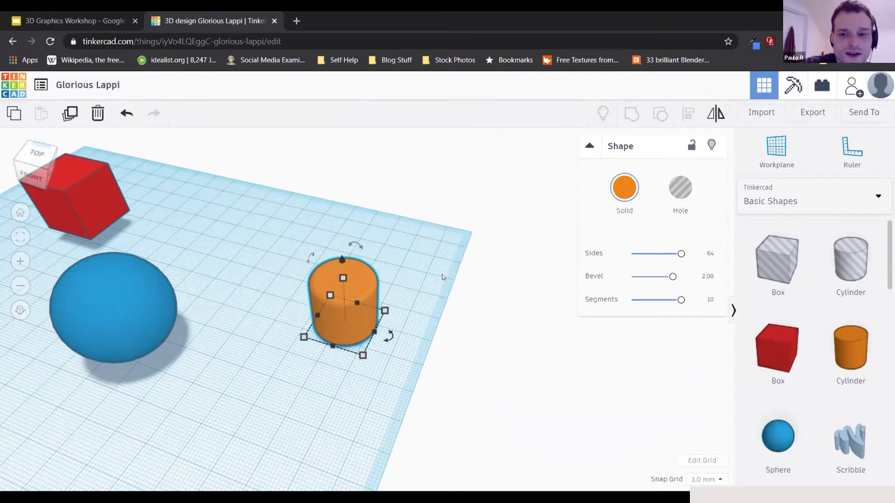
{"action": "scroll", "coordinate": [418, 279], "scroll_direction": "down", "scroll_amount": 2}
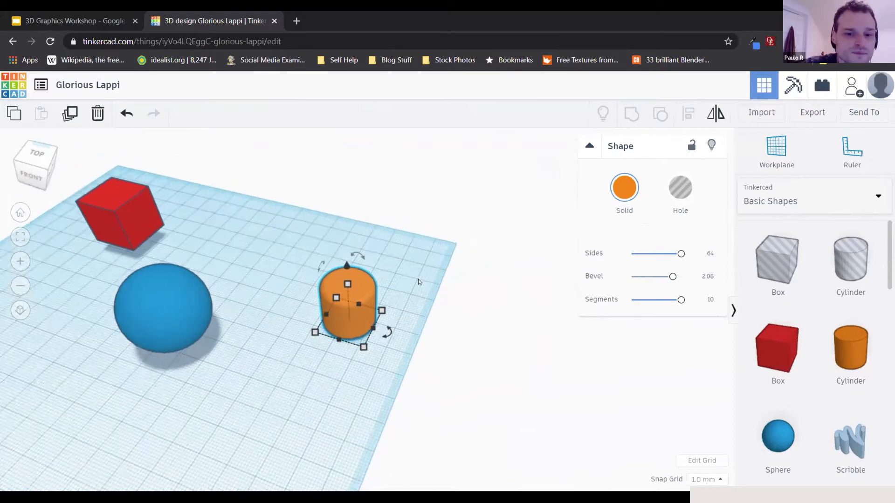
{"action": "scroll", "coordinate": [428, 233], "scroll_direction": "down", "scroll_amount": 1}
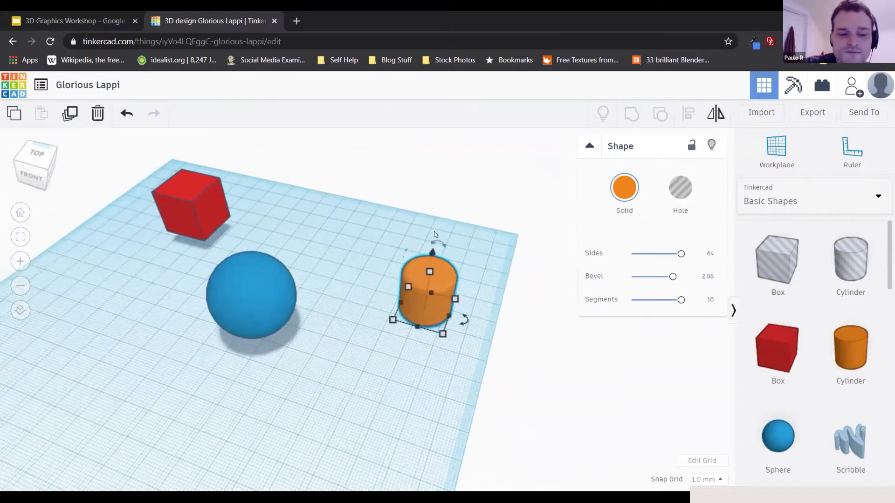
{"action": "left_click", "coordinate": [490, 246]}
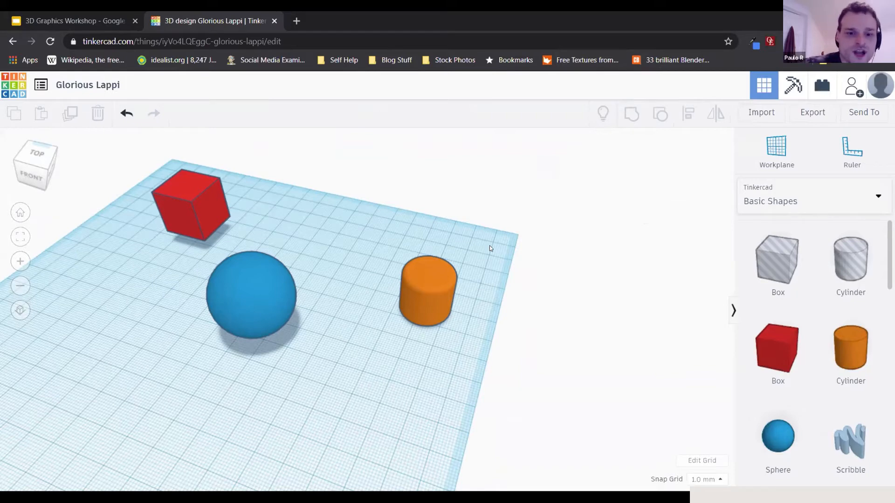
Step: Move the orange cylinder so it overlaps the blue sphere and stretch its height to 36 mm
{"action": "left_click_drag", "start_coordinate": [435, 279], "coordinate": [259, 281]}
{"action": "right_click_drag", "start_coordinate": [258, 281], "coordinate": [481, 283]}
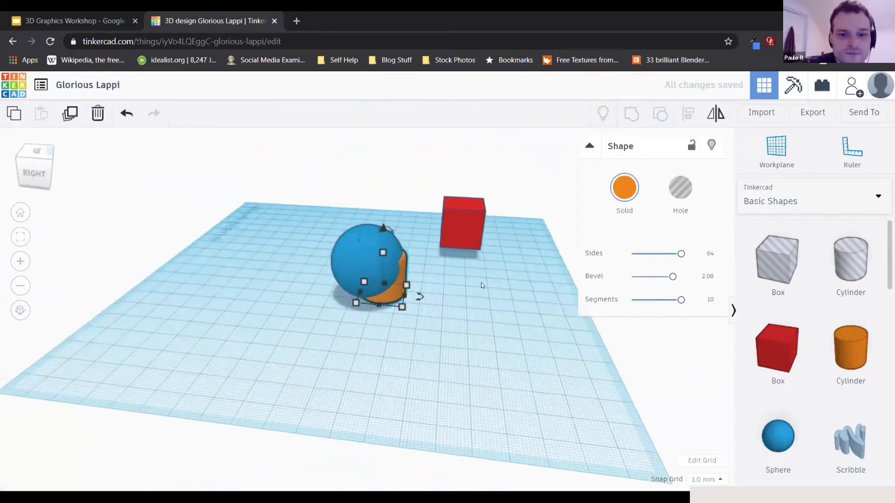
{"action": "scroll", "coordinate": [481, 283], "scroll_direction": "up", "scroll_amount": 5}
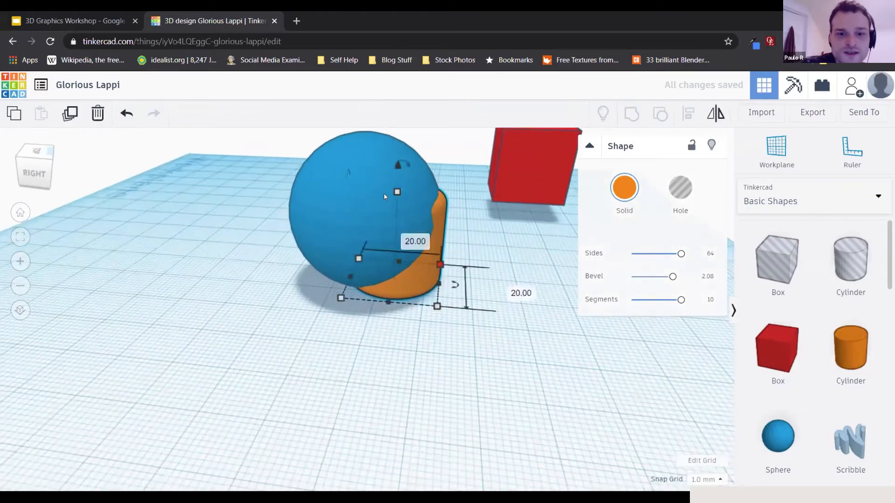
{"action": "left_click_drag", "start_coordinate": [397, 192], "coordinate": [397, 129]}
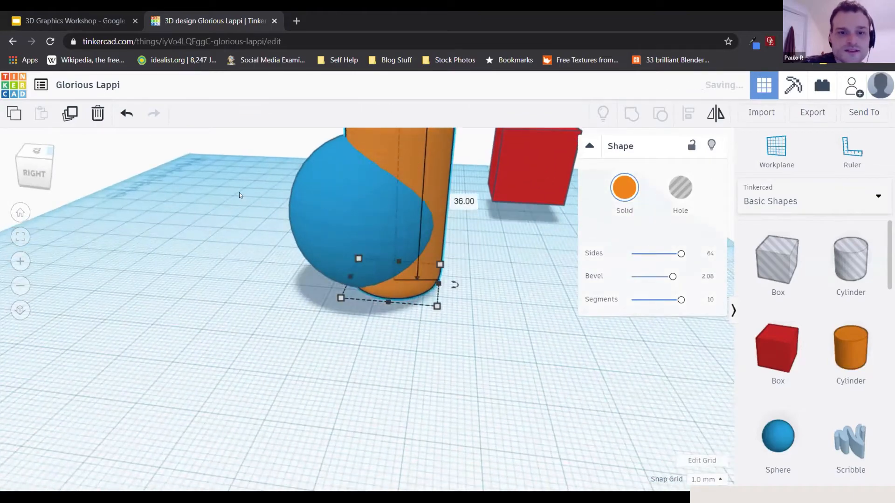
Step: Group the orange cylinder and the blue sphere into one shape and inspect it from several sides
{"action": "scroll", "coordinate": [239, 193], "scroll_direction": "down", "scroll_amount": 3}
{"action": "middle_click_drag", "start_coordinate": [241, 200], "coordinate": [288, 253]}
{"action": "right_click_drag", "start_coordinate": [288, 253], "coordinate": [358, 260]}
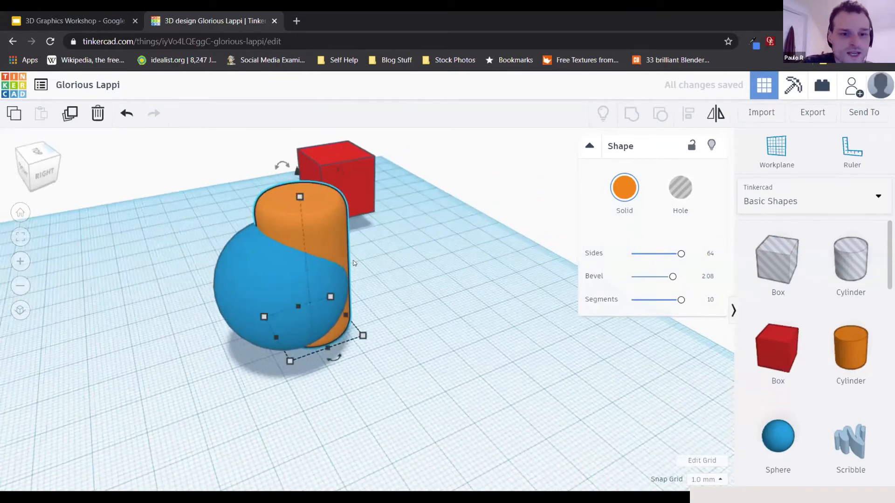
{"action": "left_click", "coordinate": [235, 255], "text": "shift"}
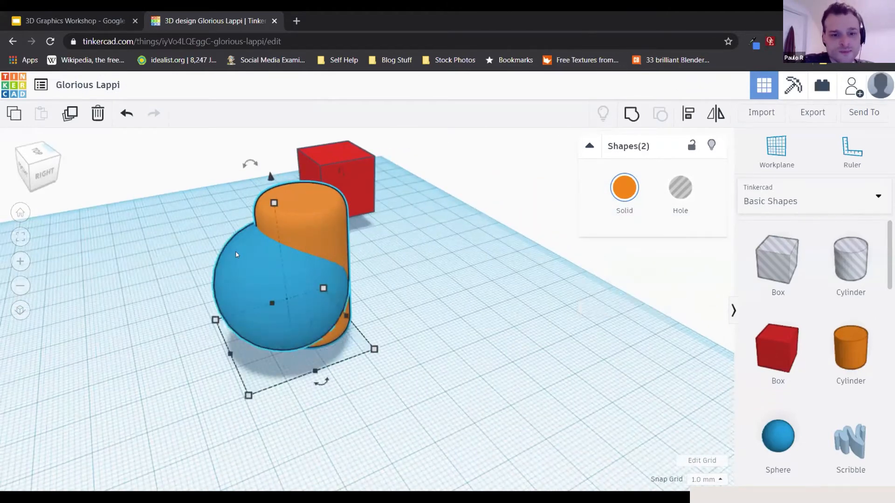
{"action": "left_click", "coordinate": [630, 115]}
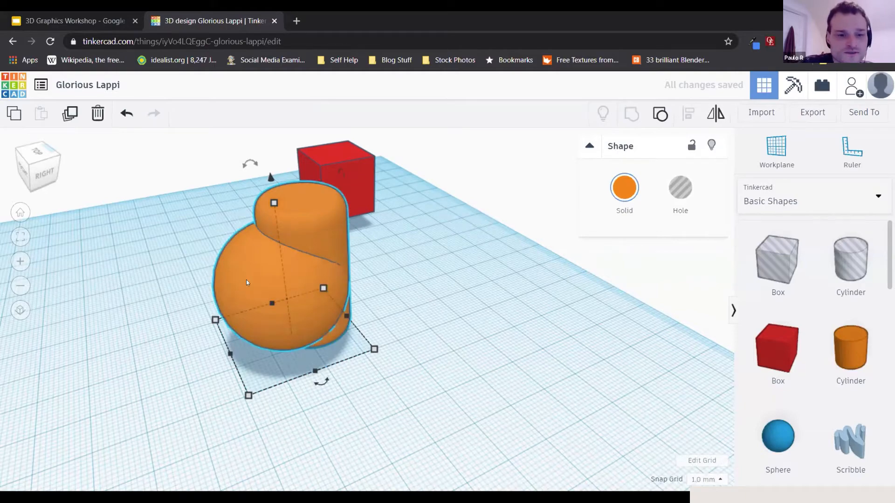
{"action": "right_click_drag", "start_coordinate": [285, 282], "coordinate": [500, 244]}
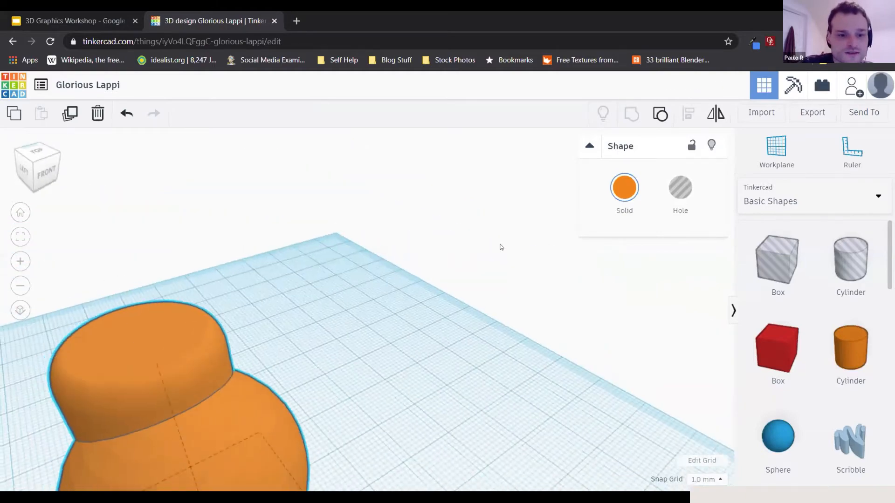
{"action": "scroll", "coordinate": [500, 247], "scroll_direction": "down", "scroll_amount": 6}
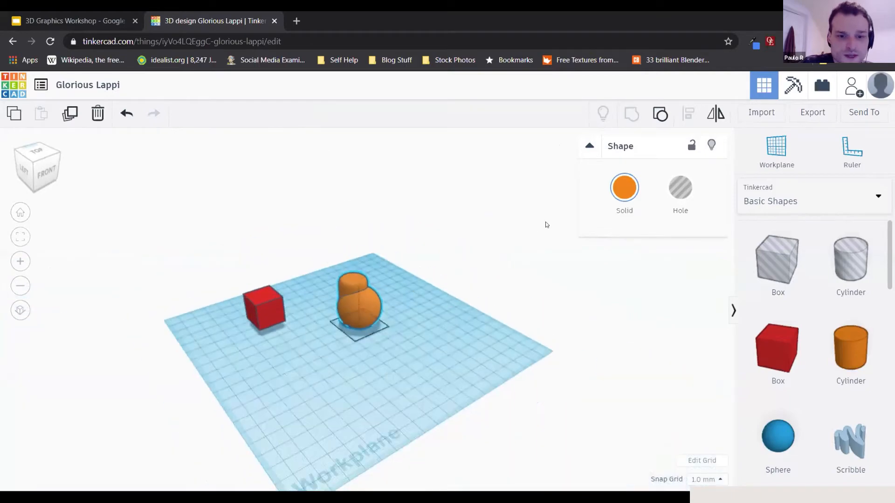
{"action": "right_click_drag", "start_coordinate": [547, 224], "coordinate": [594, 202]}
{"action": "scroll", "coordinate": [450, 284], "scroll_direction": "up", "scroll_amount": 6}
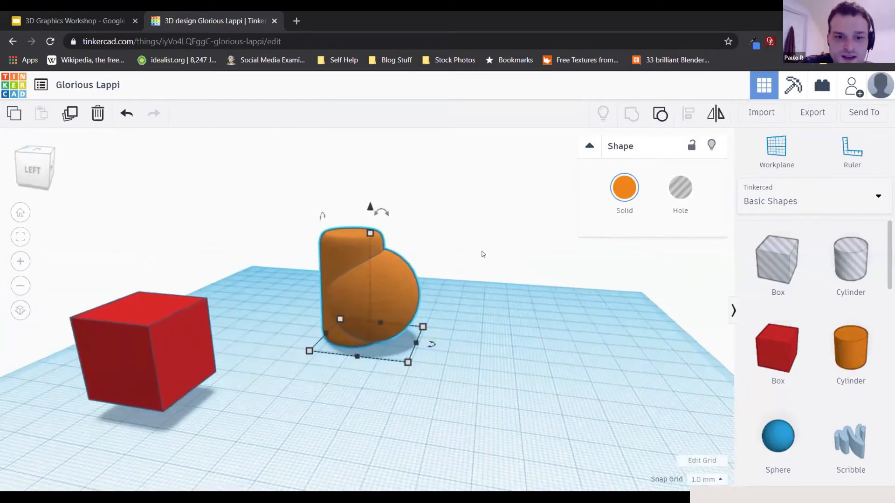
{"action": "right_click_drag", "start_coordinate": [483, 254], "coordinate": [230, 231]}
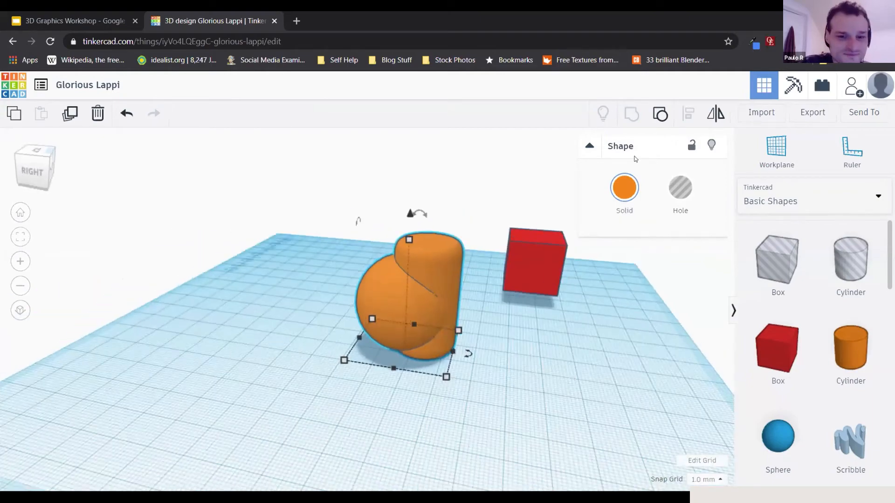
Step: Undo the grouping of the cylinder and the sphere
{"action": "key", "text": "ctrl+z"}
{"action": "right_click_drag", "start_coordinate": [323, 227], "coordinate": [389, 283]}
{"action": "scroll", "coordinate": [369, 282], "scroll_direction": "up", "scroll_amount": 5}
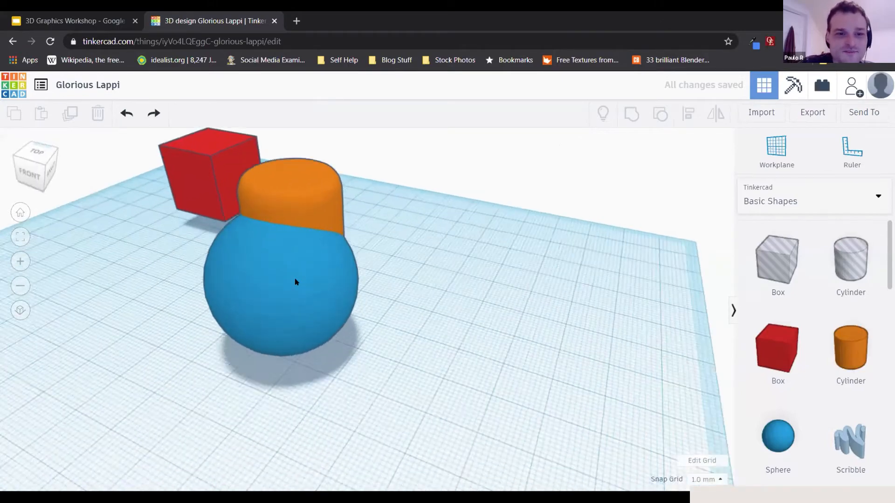
Step: Turn the blue sphere overlapping the orange cylinder into a hole
{"action": "left_click", "coordinate": [294, 280]}
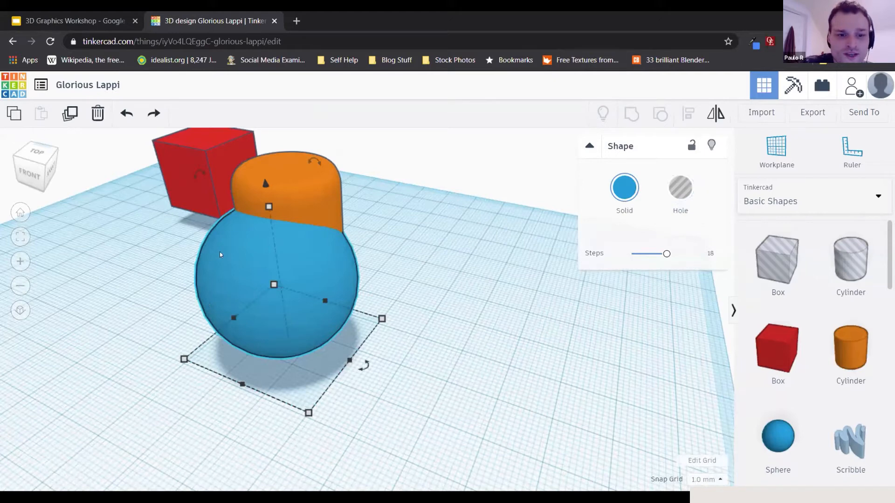
{"action": "left_click", "coordinate": [676, 186]}
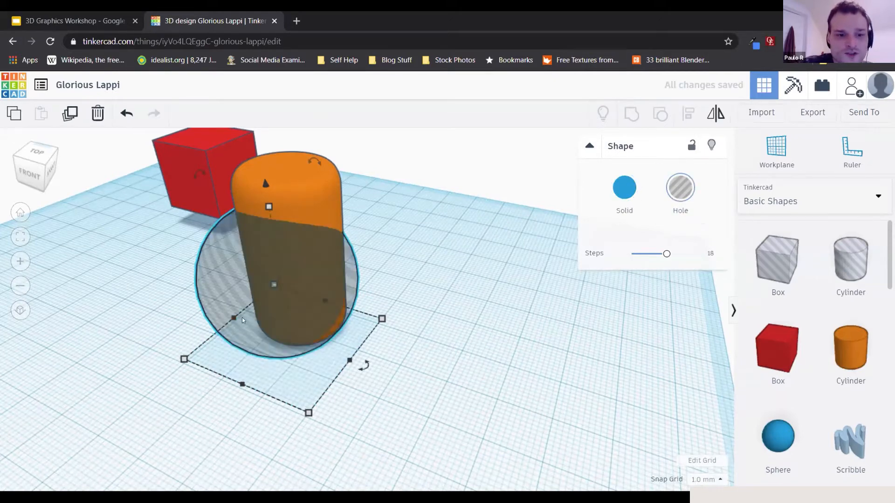
Step: Group the sphere hole with the orange cylinder so that it cuts into the cylinder
{"action": "left_click", "coordinate": [300, 166], "text": "shift"}
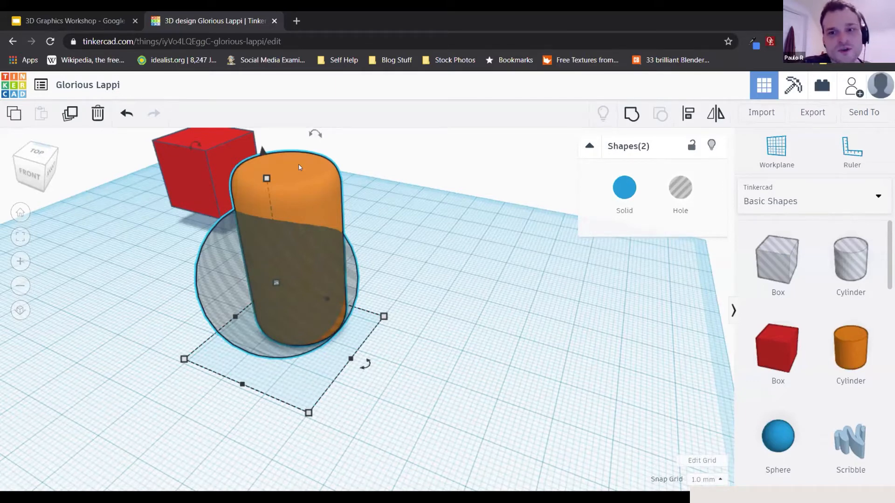
{"action": "left_click", "coordinate": [183, 239]}
{"action": "left_click", "coordinate": [238, 251]}
{"action": "left_click", "coordinate": [276, 257]}
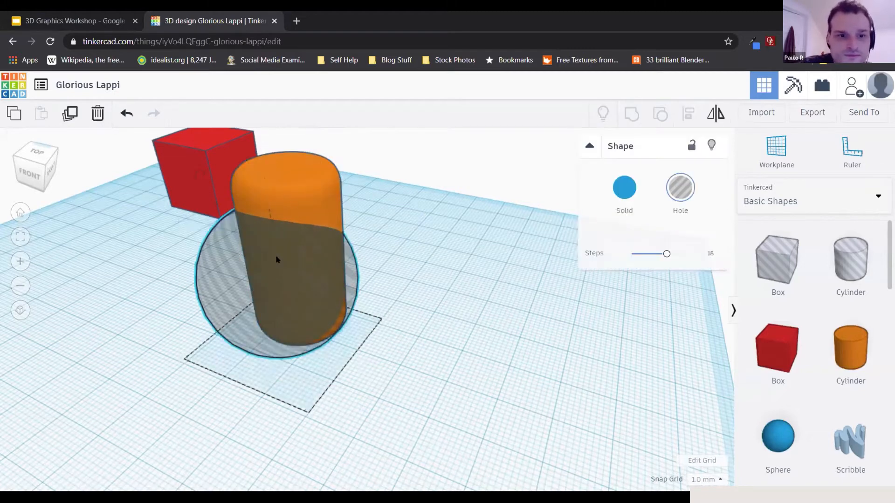
{"action": "left_click", "coordinate": [228, 279], "text": "shift"}
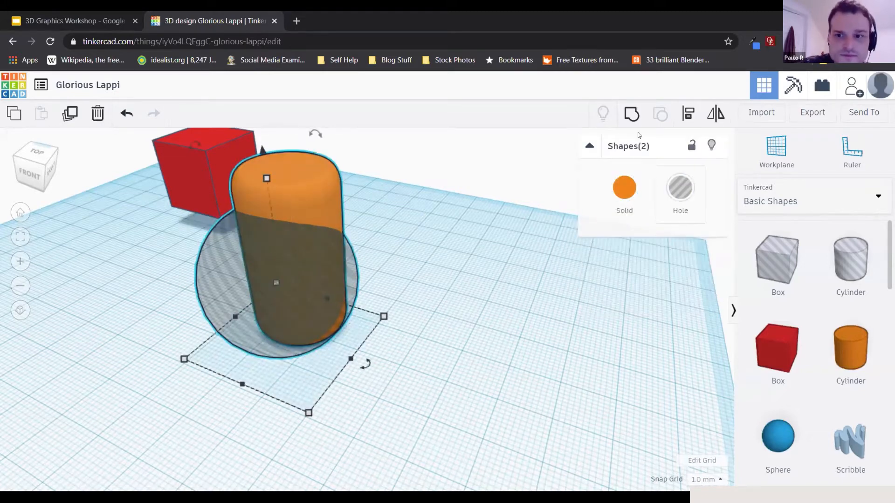
{"action": "left_click", "coordinate": [629, 114]}
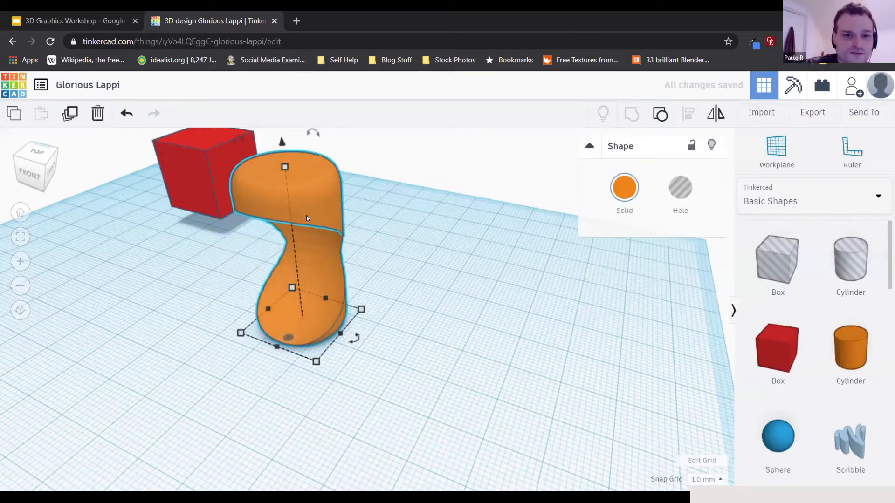
Step: Inspect the cut-out in the orange cylinder and ungroup the shape into its two parts
{"action": "right_click_drag", "start_coordinate": [410, 188], "coordinate": [206, 190]}
{"action": "scroll", "coordinate": [242, 194], "scroll_direction": "up", "scroll_amount": 4}
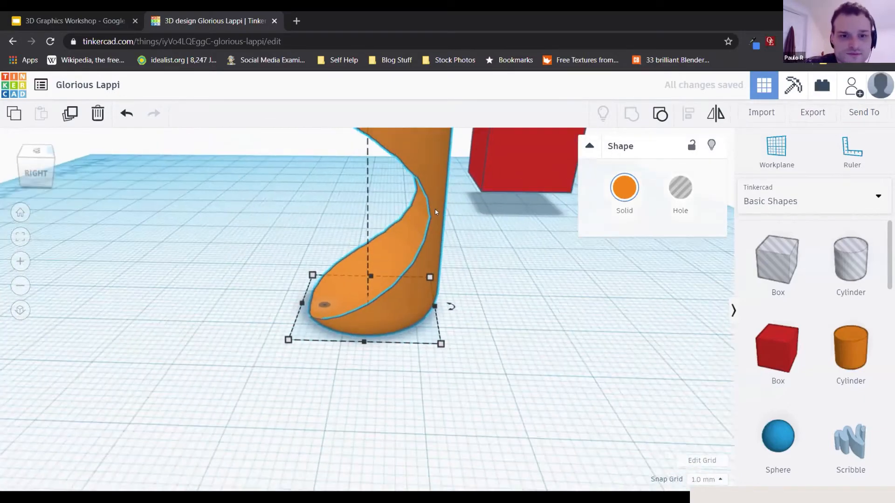
{"action": "right_click_drag", "start_coordinate": [434, 209], "coordinate": [471, 235]}
{"action": "scroll", "coordinate": [472, 236], "scroll_direction": "down", "scroll_amount": 4}
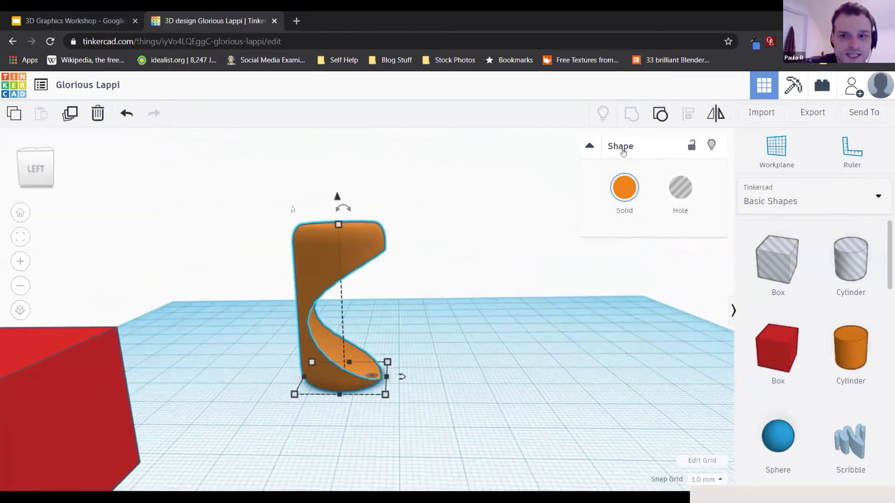
{"action": "left_click", "coordinate": [659, 115]}
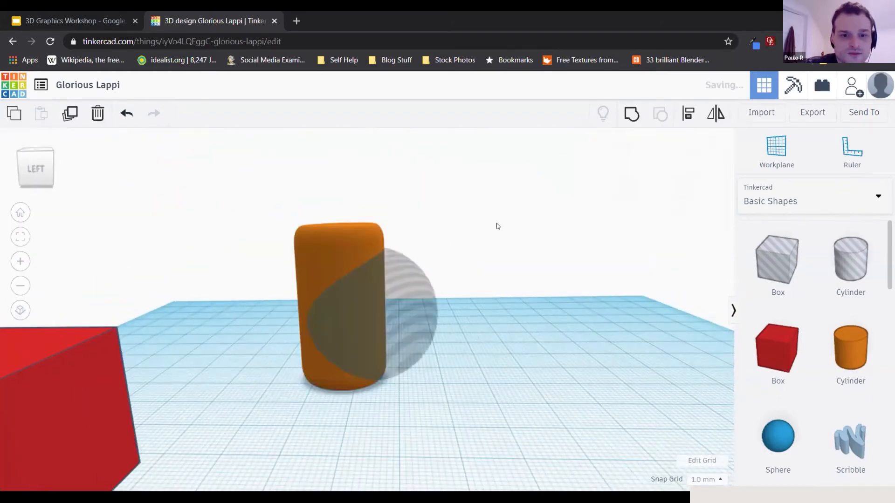
{"action": "right_click_drag", "start_coordinate": [346, 255], "coordinate": [313, 188]}
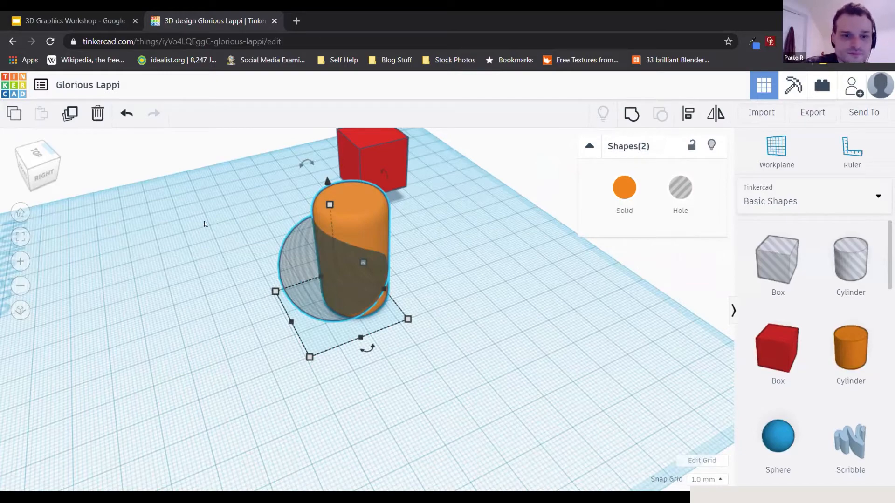
Step: Shift only the sphere hole by about 2 mm along both horizontal axes of the workplane
{"action": "right_click_drag", "start_coordinate": [481, 228], "coordinate": [318, 287]}
{"action": "left_click", "coordinate": [414, 310]}
{"action": "mouse_move", "coordinate": [364, 305]}
{"action": "left_mouse_down"}
{"action": "mouse_move", "coordinate": [476, 278]}
{"action": "mouse_move", "coordinate": [464, 226]}
{"action": "mouse_move", "coordinate": [365, 298]}
{"action": "left_mouse_up"}
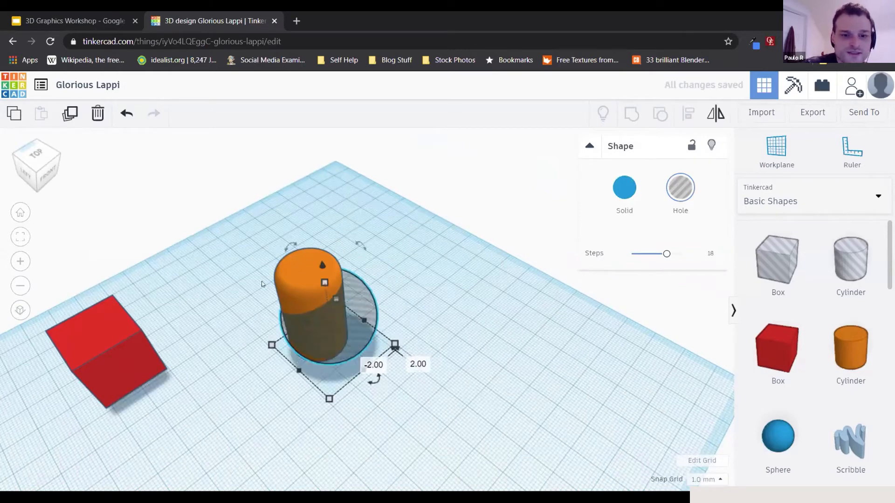
Step: Align the sphere hole and the orange cylinder on their centres, both vertically and along both horizontal axes
{"action": "left_click", "coordinate": [293, 278], "text": "shift"}
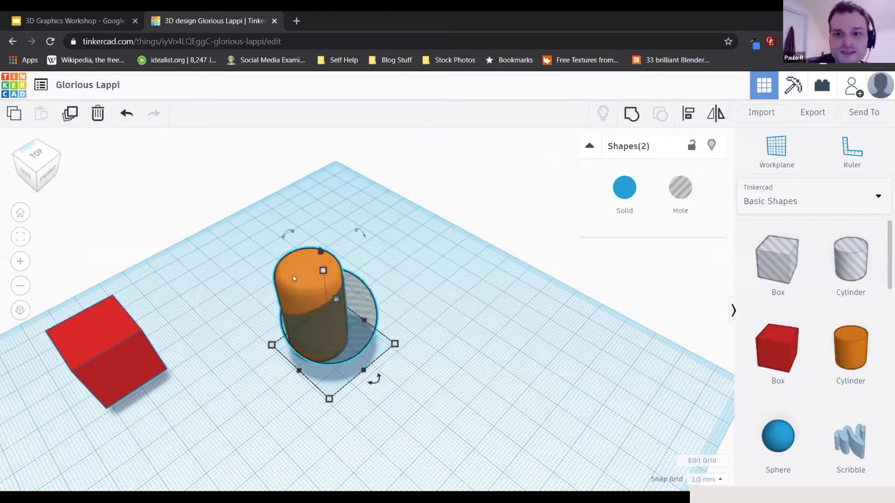
{"action": "left_click", "coordinate": [689, 117]}
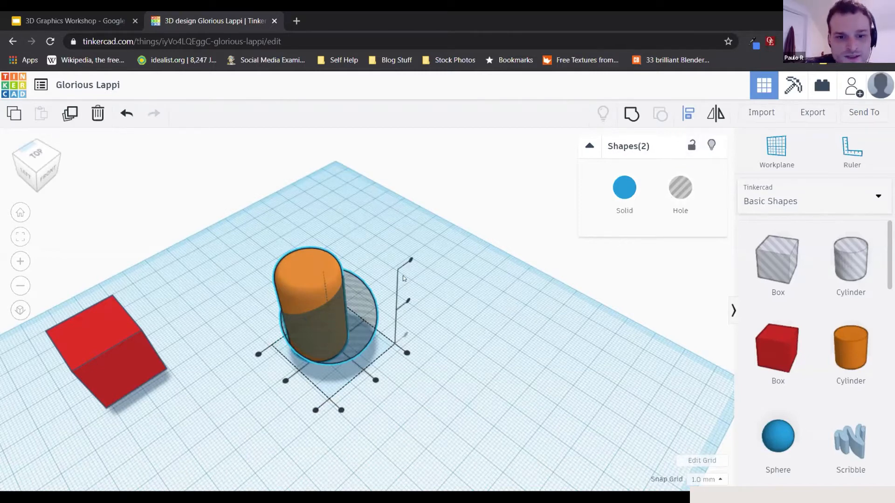
{"action": "left_click", "coordinate": [411, 259]}
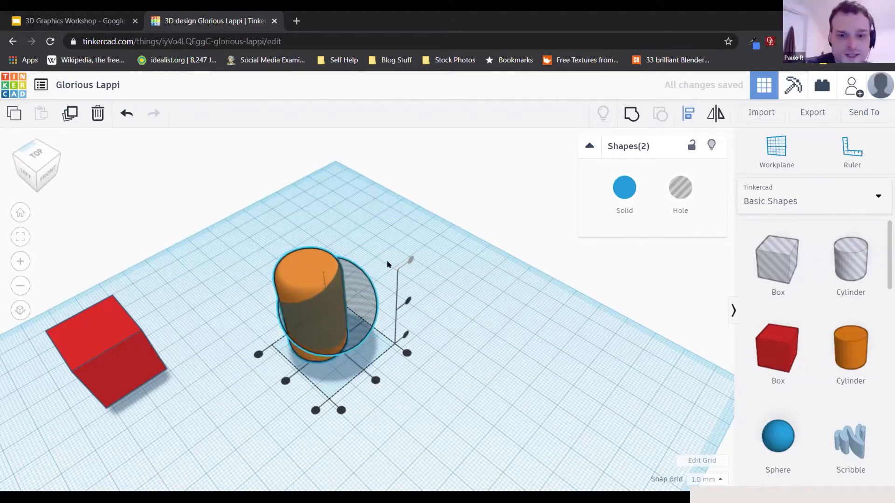
{"action": "left_click", "coordinate": [406, 302]}
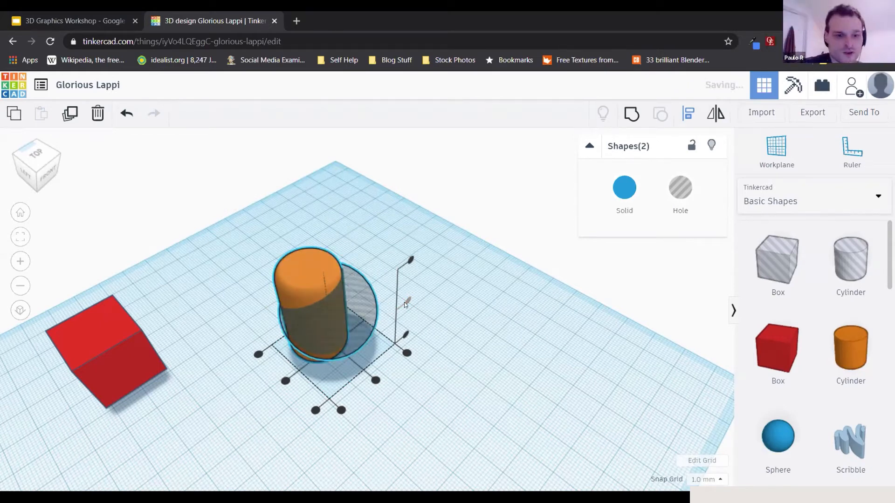
{"action": "left_click", "coordinate": [285, 380]}
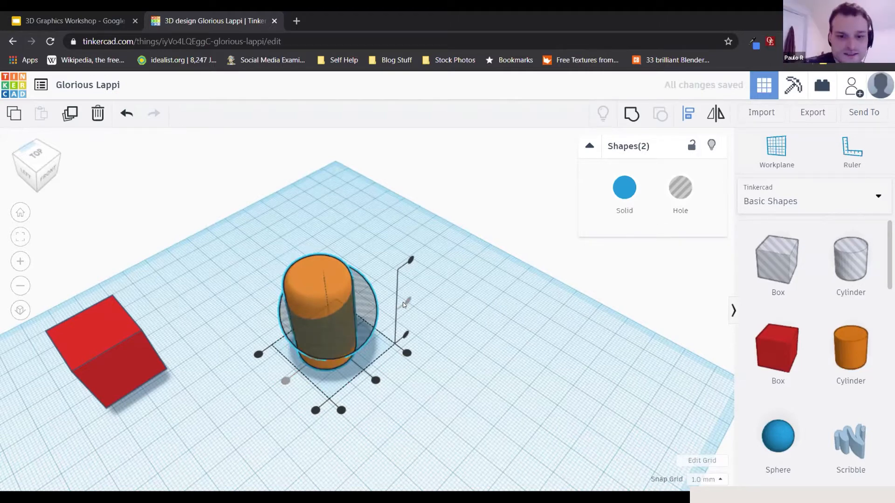
{"action": "left_click", "coordinate": [375, 381]}
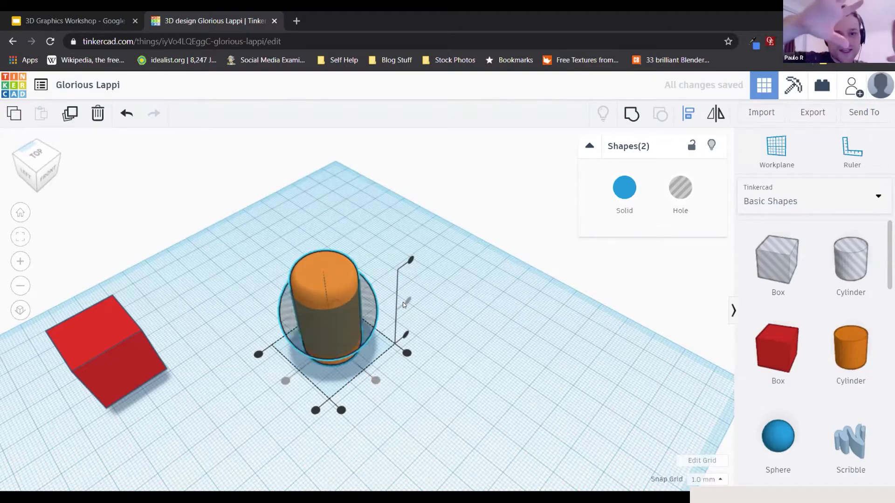
{"action": "right_click_drag", "start_coordinate": [232, 247], "coordinate": [358, 190]}
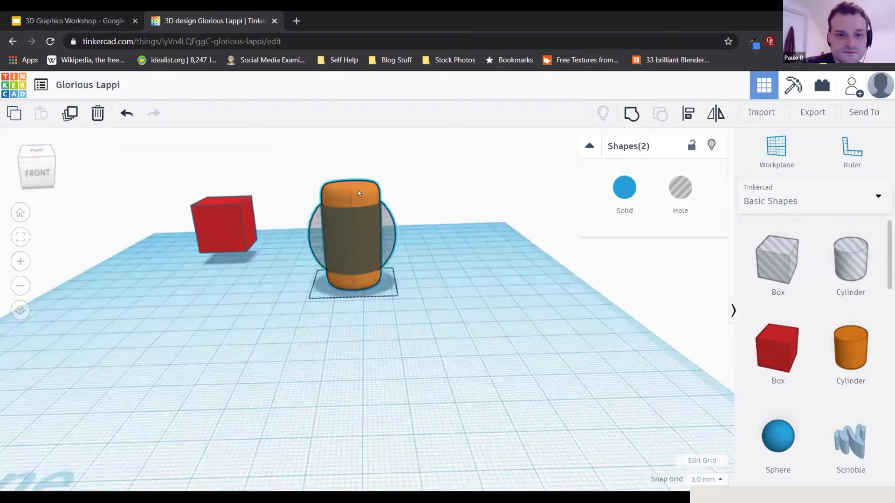
{"action": "scroll", "coordinate": [247, 211], "scroll_direction": "up", "scroll_amount": 5}
{"action": "right_click_drag", "start_coordinate": [247, 210], "coordinate": [207, 125]}
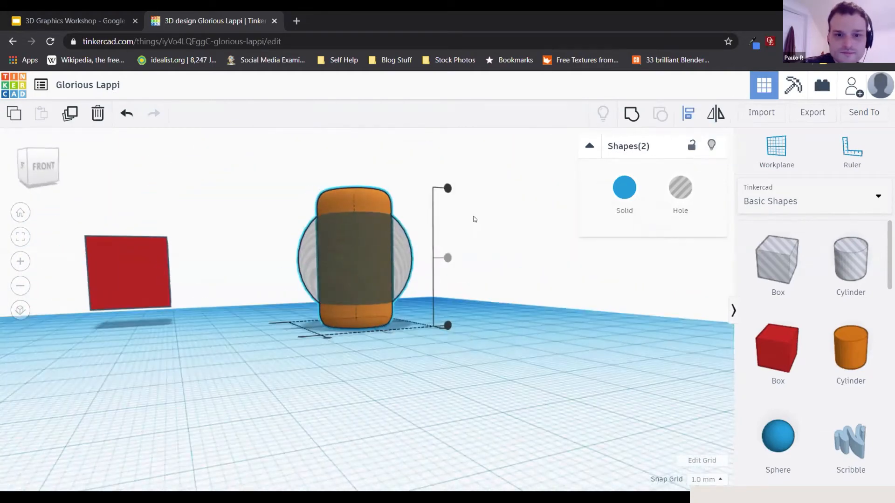
{"action": "scroll", "coordinate": [474, 218], "scroll_direction": "down", "scroll_amount": 3}
{"action": "right_click_drag", "start_coordinate": [366, 219], "coordinate": [361, 308]}
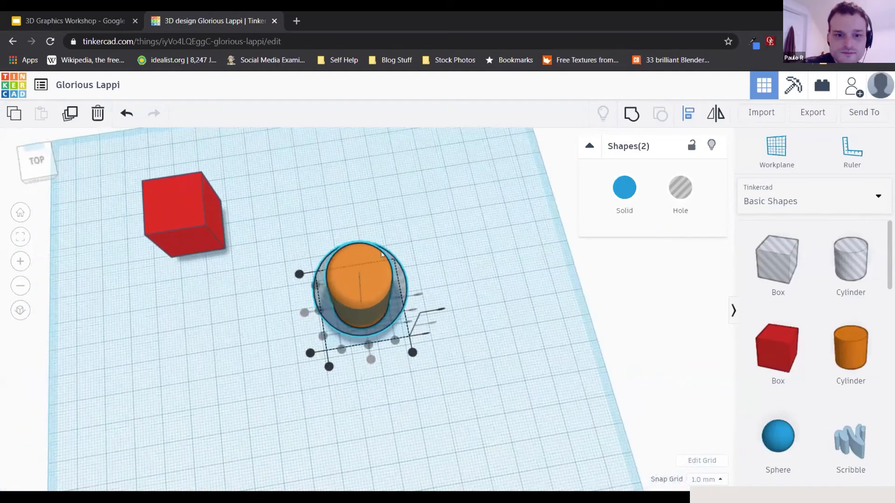
Step: Leave the red box unchanged and place a green roof shape on the workplane behind the orange cylinder
{"action": "left_click", "coordinate": [164, 218]}
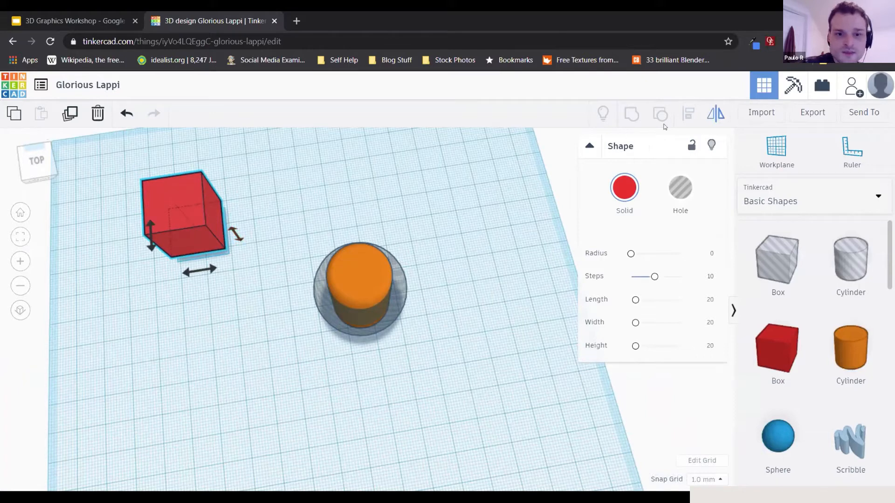
{"action": "left_click", "coordinate": [259, 230]}
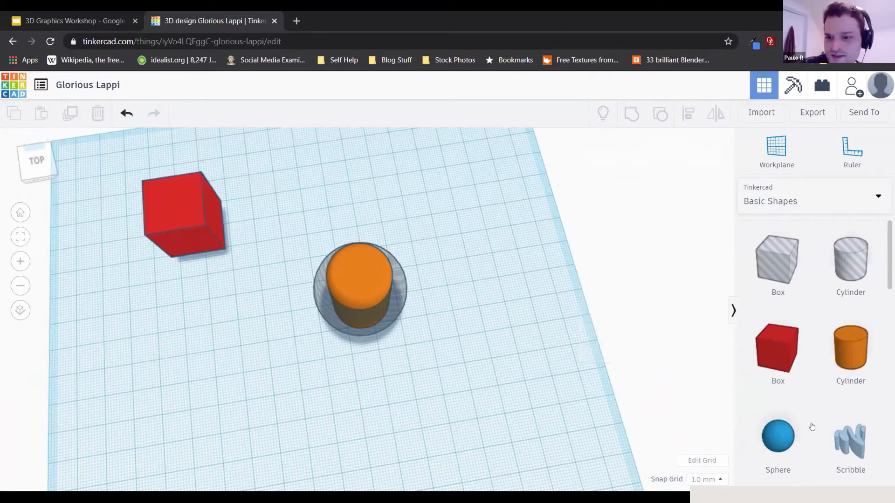
{"action": "scroll", "coordinate": [840, 375], "scroll_direction": "down", "scroll_amount": 5}
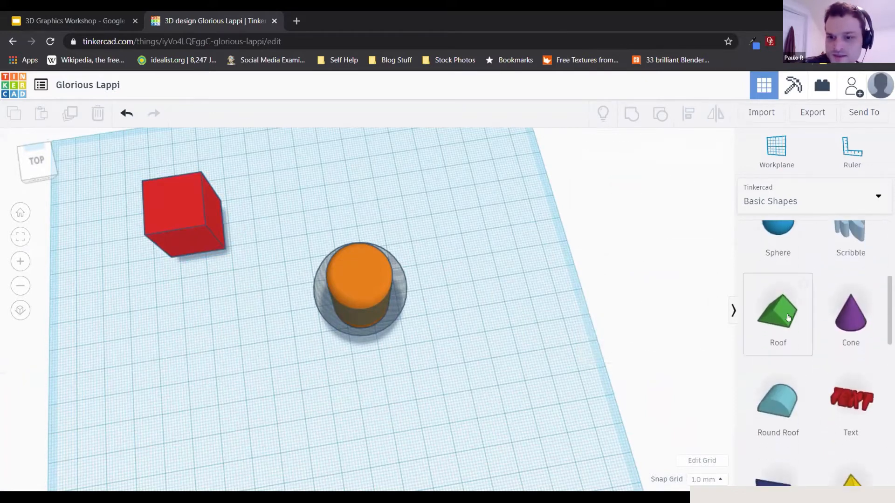
{"action": "left_click_drag", "start_coordinate": [670, 324], "coordinate": [346, 195]}
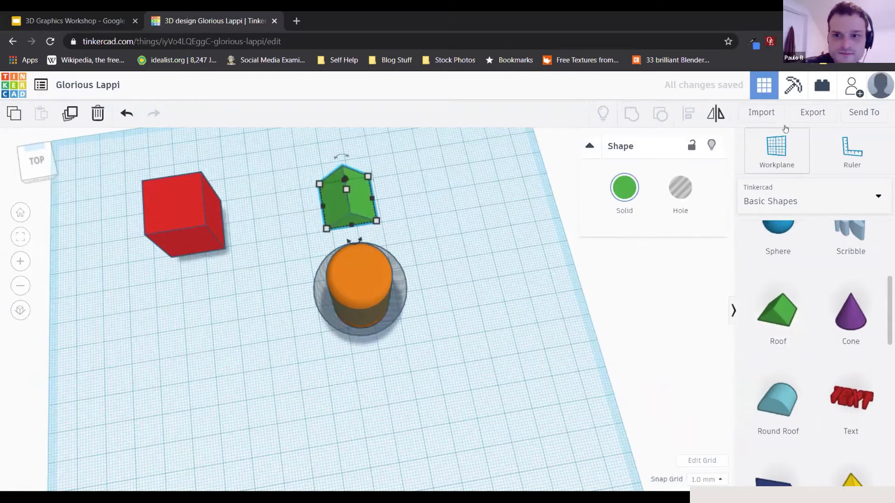
Step: Mirror the green roof vertically so that its ridge points down
{"action": "left_click", "coordinate": [718, 112]}
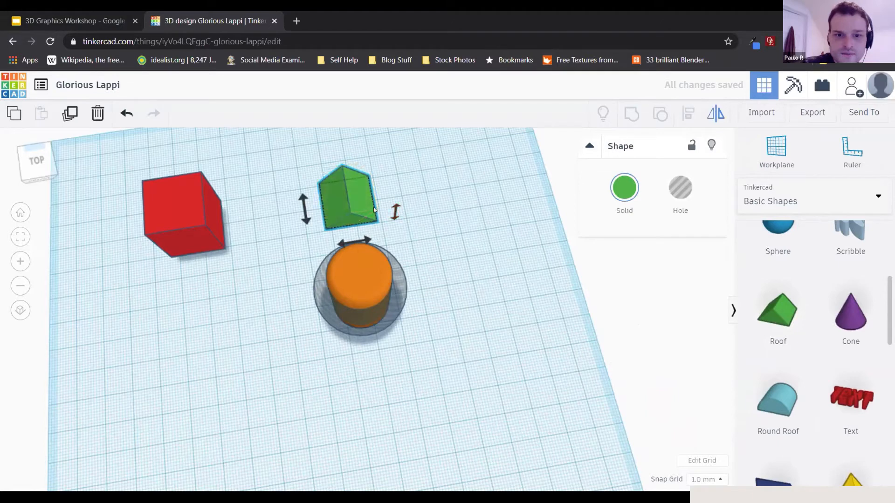
{"action": "left_click", "coordinate": [394, 210]}
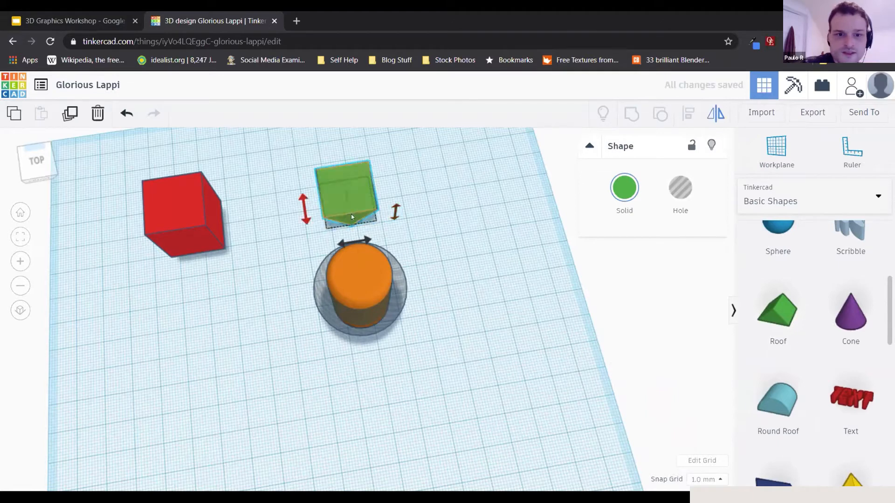
{"action": "scroll", "coordinate": [351, 214], "scroll_direction": "up", "scroll_amount": 3}
{"action": "left_click", "coordinate": [291, 184]}
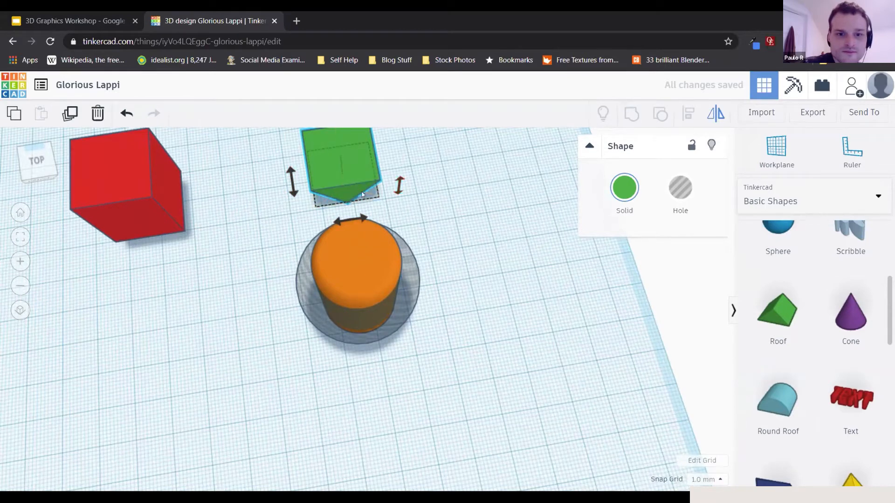
{"action": "left_click", "coordinate": [392, 186]}
{"action": "left_click", "coordinate": [326, 178]}
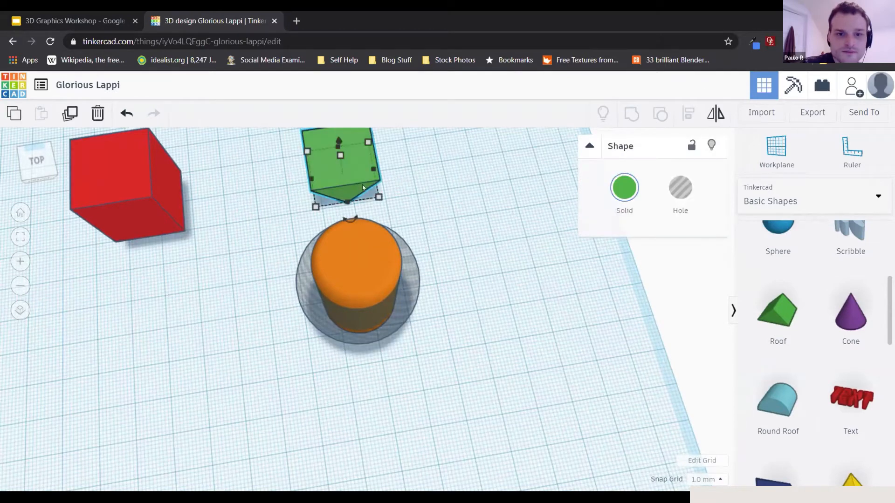
Step: Enlarge the mirrored roof's base and stretch its height to 32 mm
{"action": "right_click_drag", "start_coordinate": [362, 184], "coordinate": [461, 298]}
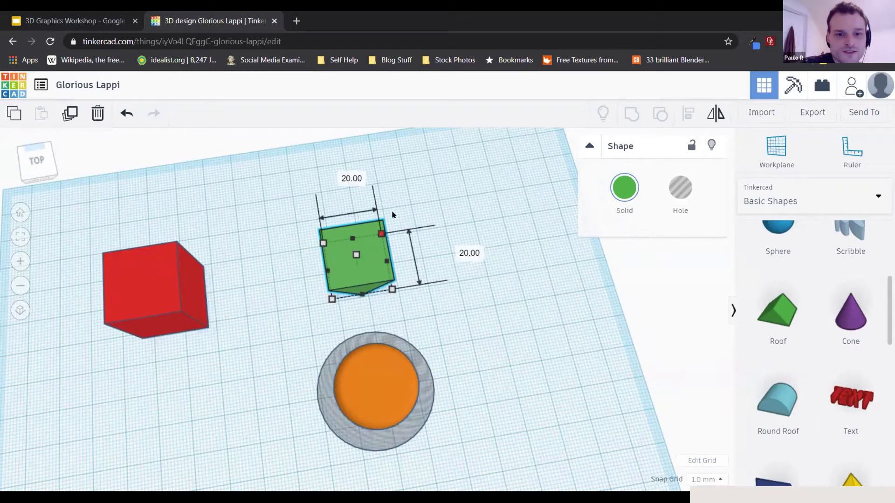
{"action": "left_click_drag", "start_coordinate": [381, 234], "coordinate": [422, 185]}
{"action": "right_click_drag", "start_coordinate": [515, 223], "coordinate": [287, 137]}
{"action": "right_click_drag", "start_coordinate": [332, 172], "coordinate": [368, 219]}
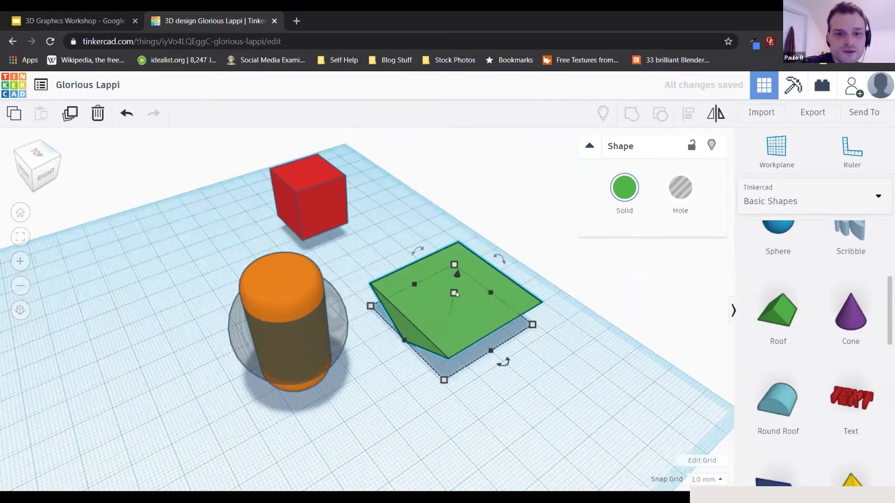
{"action": "left_click_drag", "start_coordinate": [455, 293], "coordinate": [465, 235]}
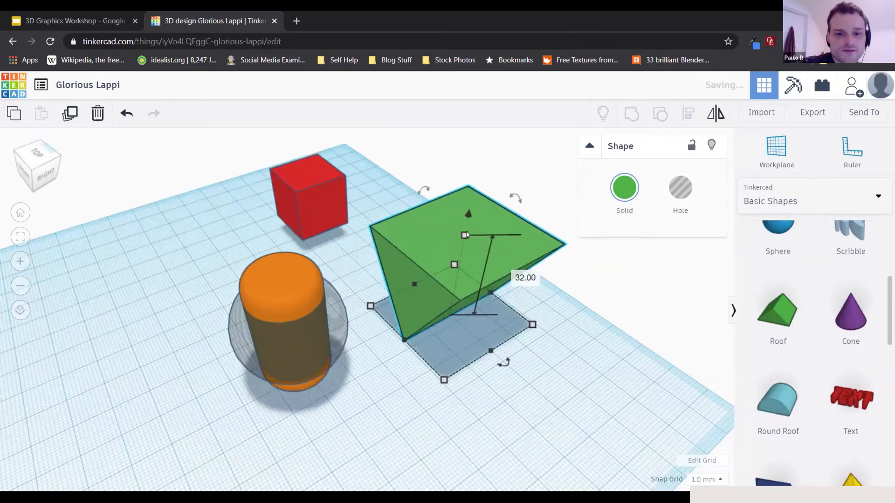
Step: Resize the green roof's base to 31 by 38 mm and deselect the shape
{"action": "right_click_drag", "start_coordinate": [472, 244], "coordinate": [411, 276]}
{"action": "left_click_drag", "start_coordinate": [411, 275], "coordinate": [388, 214]}
{"action": "left_click_drag", "start_coordinate": [495, 255], "coordinate": [469, 261]}
{"action": "left_click_drag", "start_coordinate": [470, 346], "coordinate": [412, 272]}
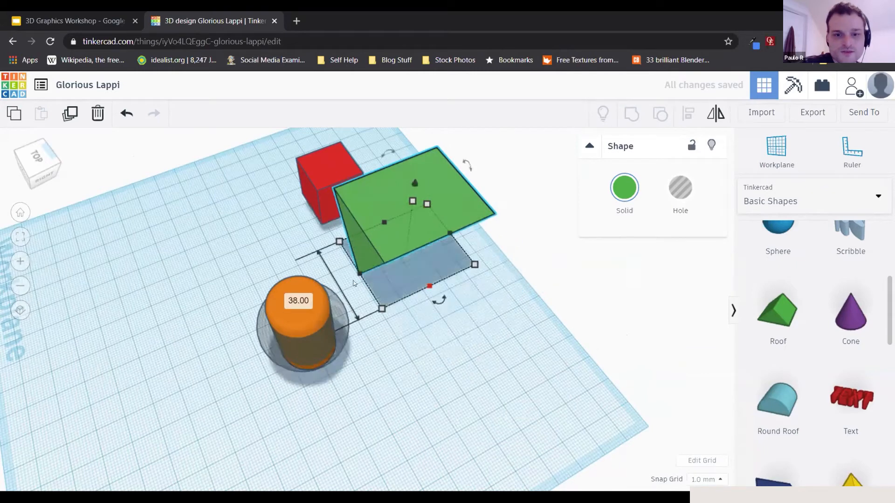
{"action": "left_click_drag", "start_coordinate": [359, 275], "coordinate": [373, 244]}
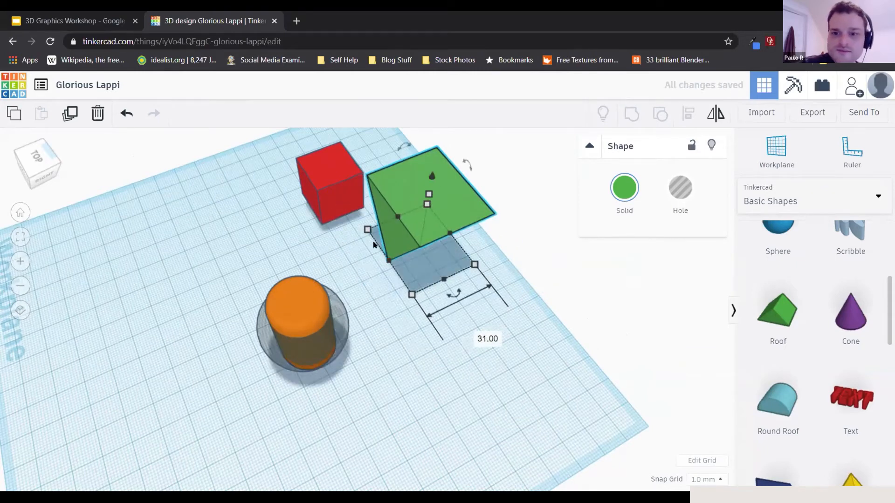
{"action": "middle_click_drag", "start_coordinate": [314, 237], "coordinate": [277, 280]}
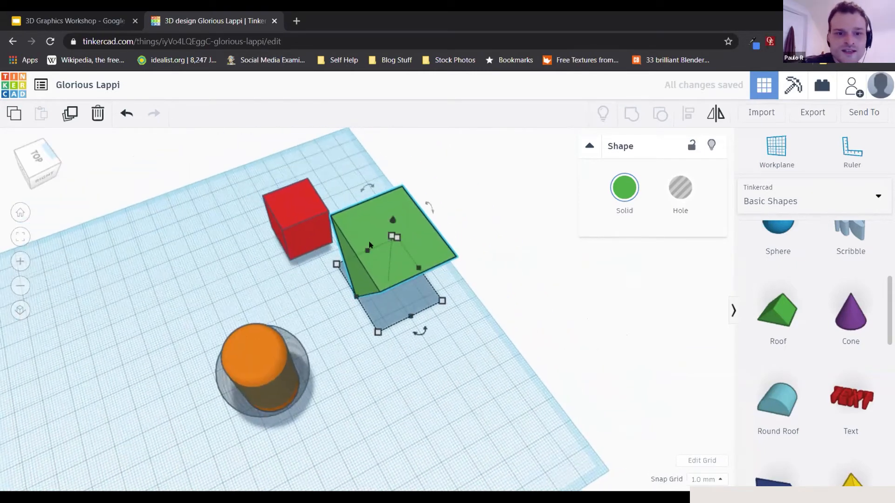
{"action": "left_click", "coordinate": [302, 151]}
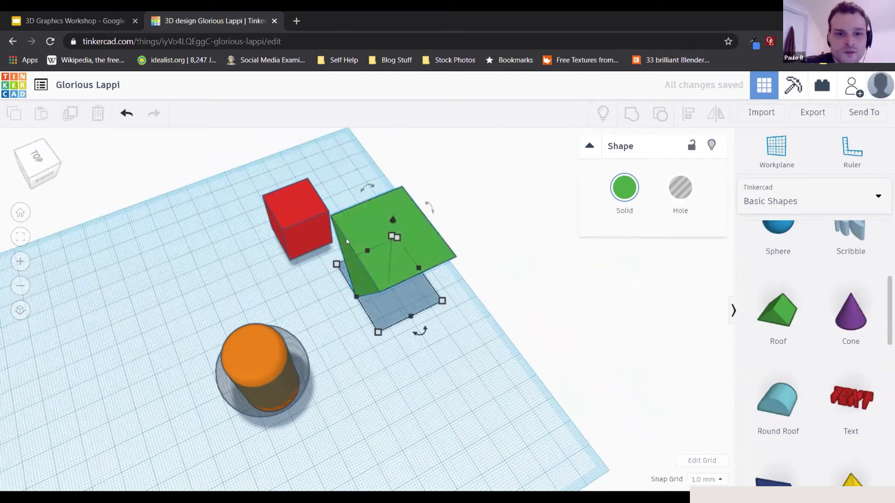
Step: Lock the green roof shape against editing
{"action": "left_click", "coordinate": [347, 242]}
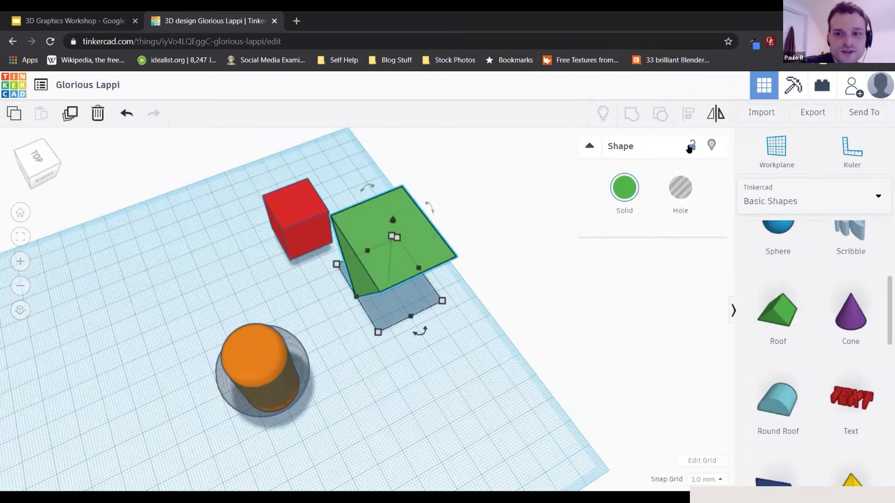
{"action": "left_click", "coordinate": [692, 146]}
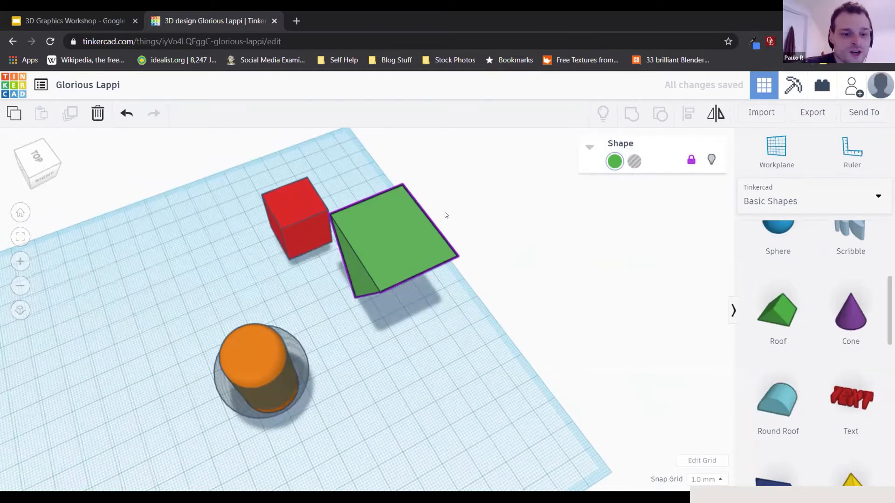
{"action": "scroll", "coordinate": [445, 215], "scroll_direction": "up", "scroll_amount": 2}
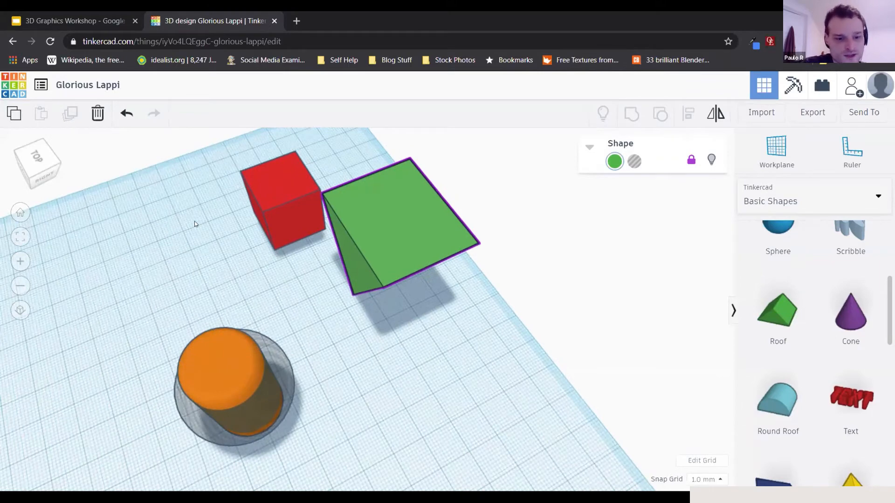
Step: Test the roof's lock by area-selecting all the shapes twice, clearing the selection each time
{"action": "left_click_drag", "start_coordinate": [149, 144], "coordinate": [433, 344]}
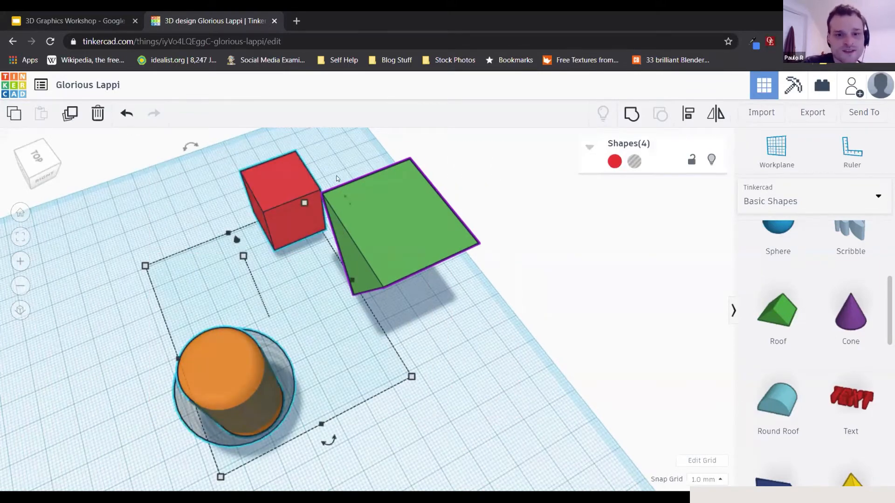
{"action": "left_click", "coordinate": [382, 194]}
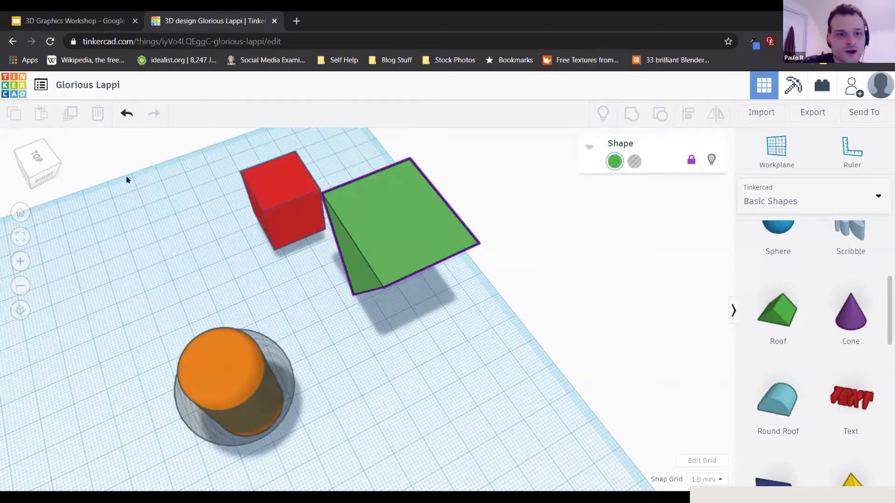
{"action": "left_click_drag", "start_coordinate": [104, 156], "coordinate": [547, 434]}
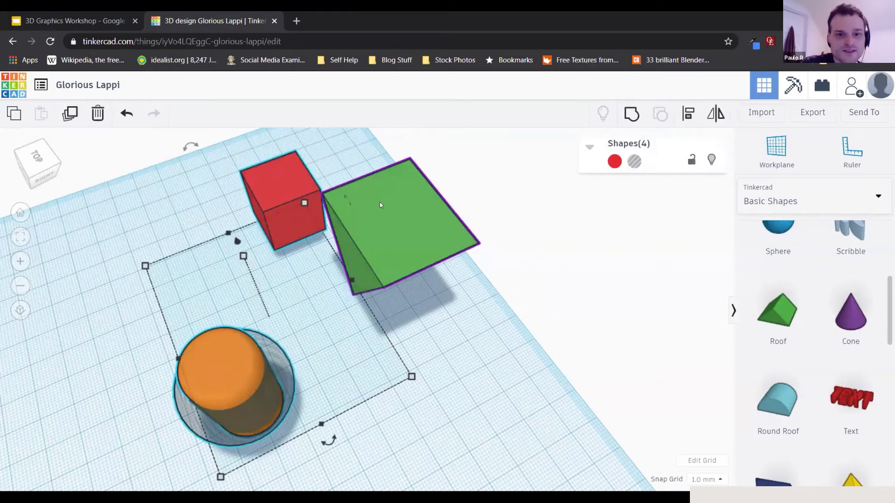
{"action": "left_click", "coordinate": [219, 214]}
Step: Place a red Text shape on the empty side of the workplane, beyond the orange cylinder from the green roof
{"action": "scroll", "coordinate": [219, 219], "scroll_direction": "down", "scroll_amount": 5}
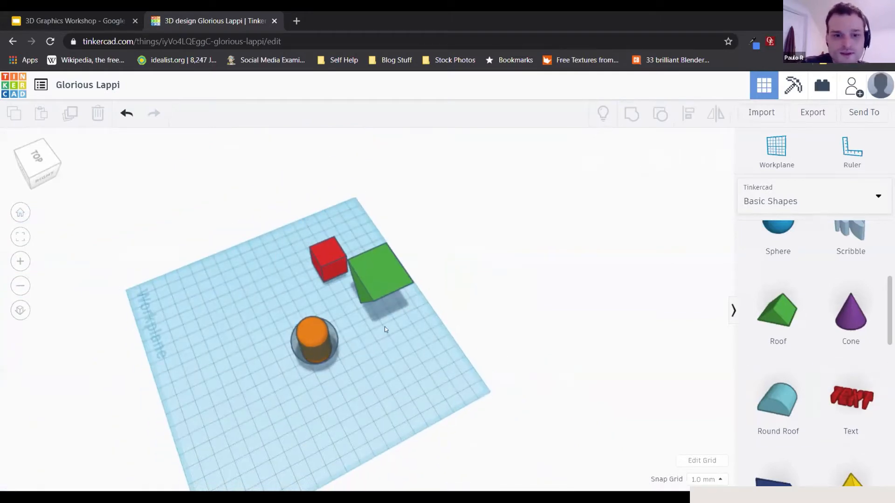
{"action": "scroll", "coordinate": [384, 326], "scroll_direction": "down", "scroll_amount": 3}
{"action": "scroll", "coordinate": [783, 372], "scroll_direction": "down", "scroll_amount": 4}
{"action": "scroll", "coordinate": [782, 372], "scroll_direction": "down", "scroll_amount": 5}
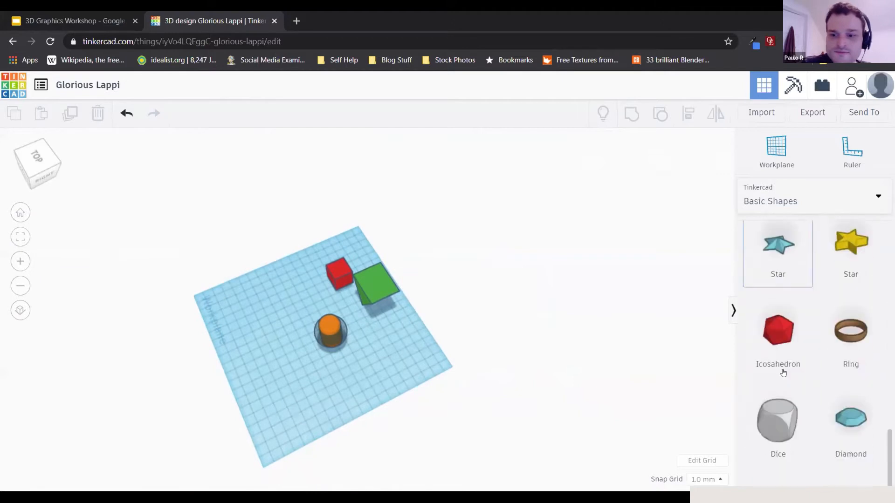
{"action": "scroll", "coordinate": [792, 372], "scroll_direction": "up", "scroll_amount": 6}
{"action": "scroll", "coordinate": [801, 371], "scroll_direction": "up", "scroll_amount": 1}
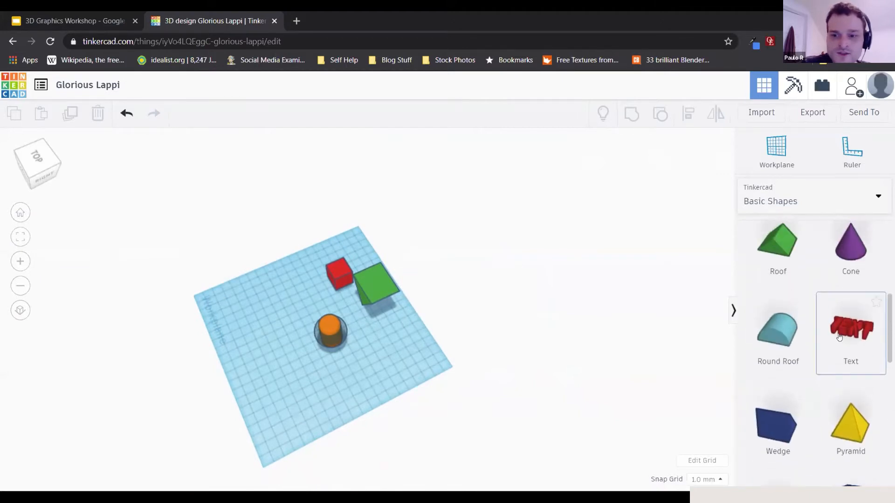
{"action": "left_click_drag", "start_coordinate": [851, 326], "coordinate": [264, 326]}
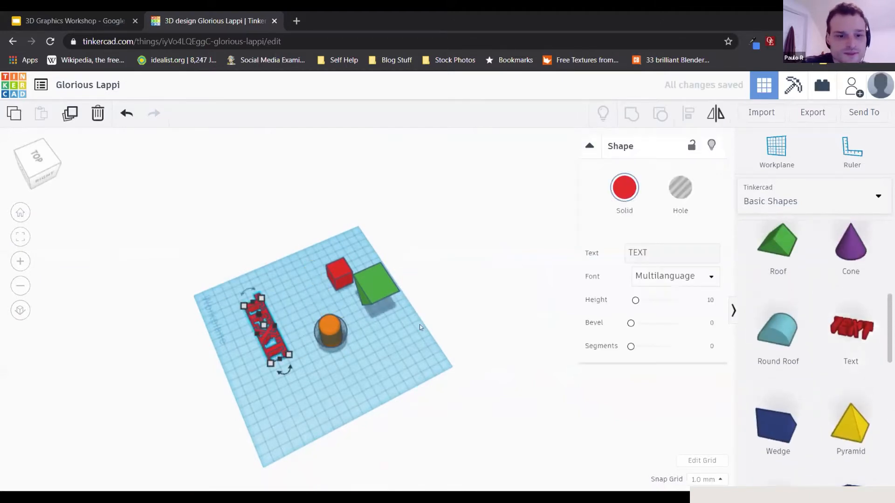
Step: Replace the text shape's wording with a person's first name in lowercase and deselect the shape
{"action": "right_click_drag", "start_coordinate": [270, 347], "coordinate": [345, 326]}
{"action": "scroll", "coordinate": [346, 326], "scroll_direction": "down", "scroll_amount": 2}
{"action": "middle_click_drag", "start_coordinate": [345, 326], "coordinate": [261, 208]}
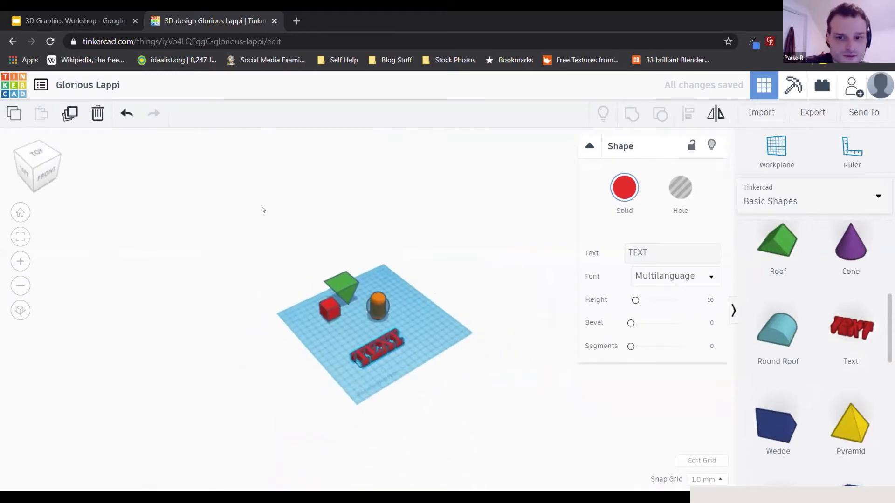
{"action": "scroll", "coordinate": [379, 291], "scroll_direction": "up", "scroll_amount": 8}
{"action": "scroll", "coordinate": [380, 289], "scroll_direction": "down", "scroll_amount": 3}
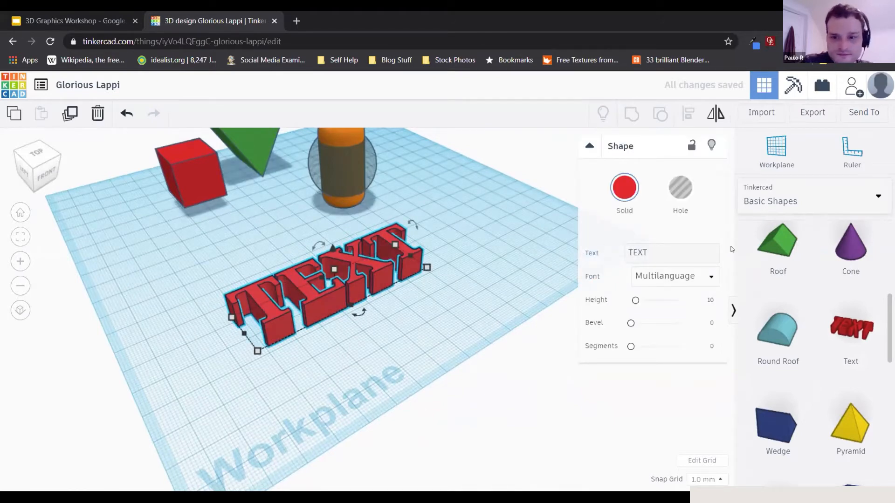
{"action": "left_click", "coordinate": [653, 255]}
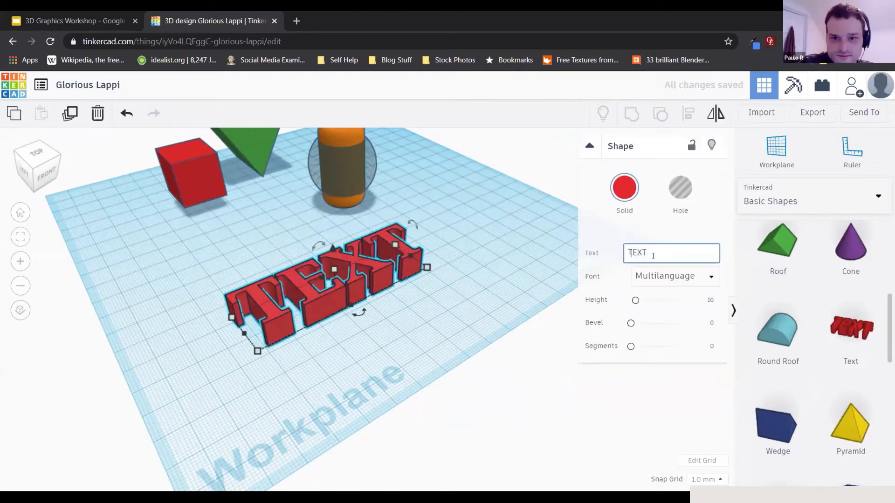
{"action": "left_click_drag", "start_coordinate": [653, 256], "coordinate": [615, 252]}
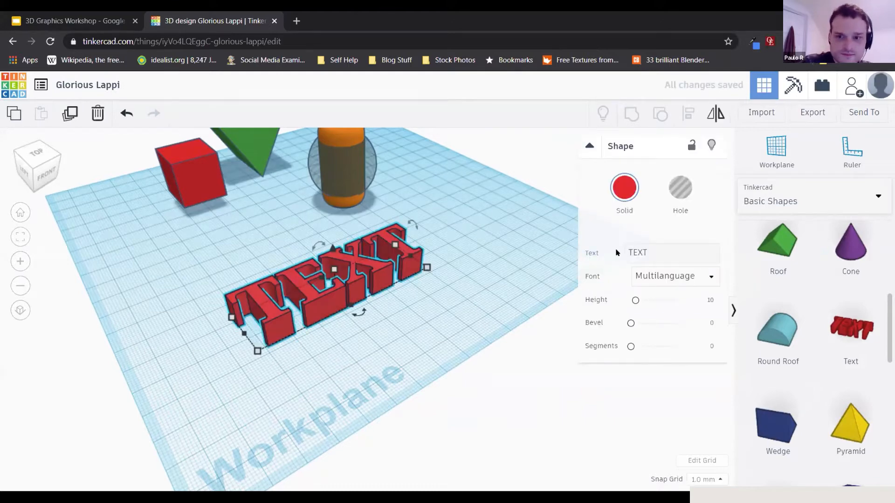
{"action": "left_click", "coordinate": [637, 253]}
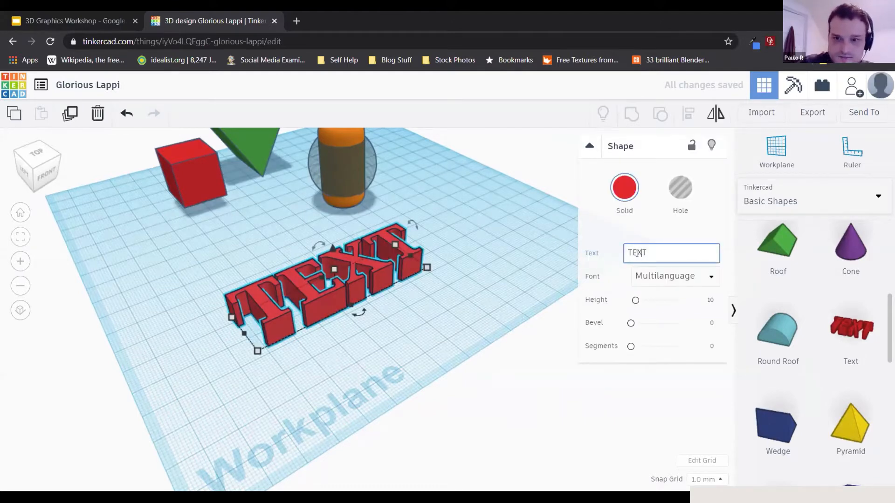
{"action": "key", "text": "BackSpace"}
{"action": "key", "text": "BackSpace"}
{"action": "key", "text": "BackSpace"}
{"action": "key", "text": "BackSpace"}
{"action": "type", "text": "paulo"}
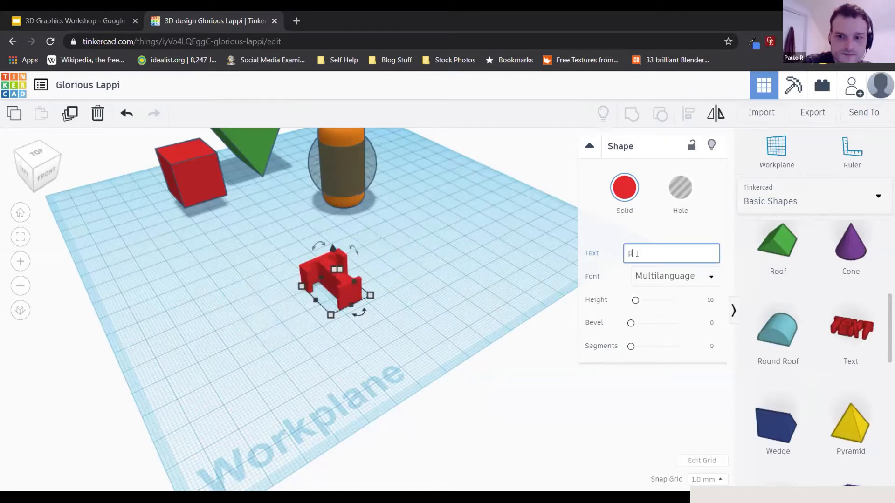
{"action": "left_click", "coordinate": [339, 242]}
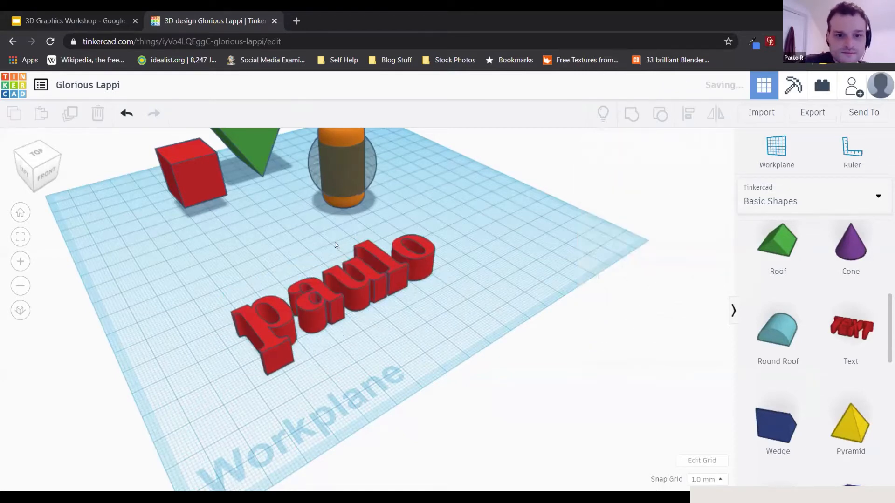
Step: Try the Sans Mono font on the red name text and settle on Sans
{"action": "scroll", "coordinate": [265, 252], "scroll_direction": "down", "scroll_amount": 4}
{"action": "right_click_drag", "start_coordinate": [202, 306], "coordinate": [329, 359]}
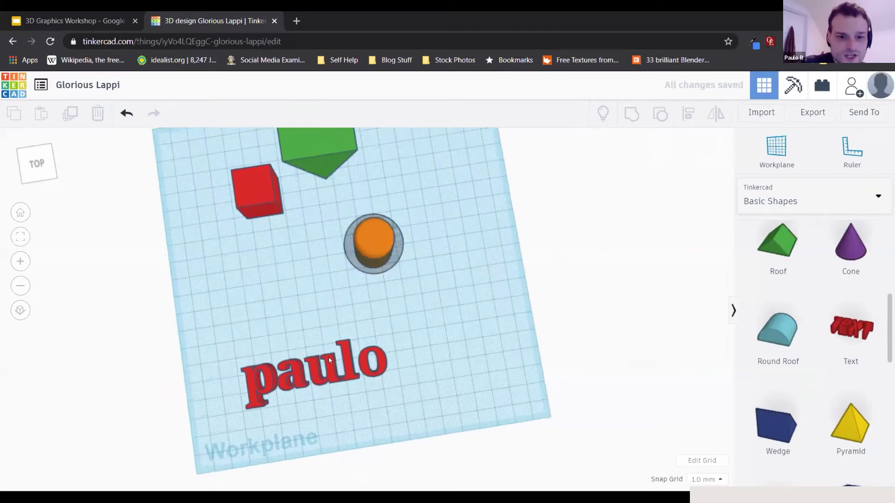
{"action": "left_click", "coordinate": [328, 357]}
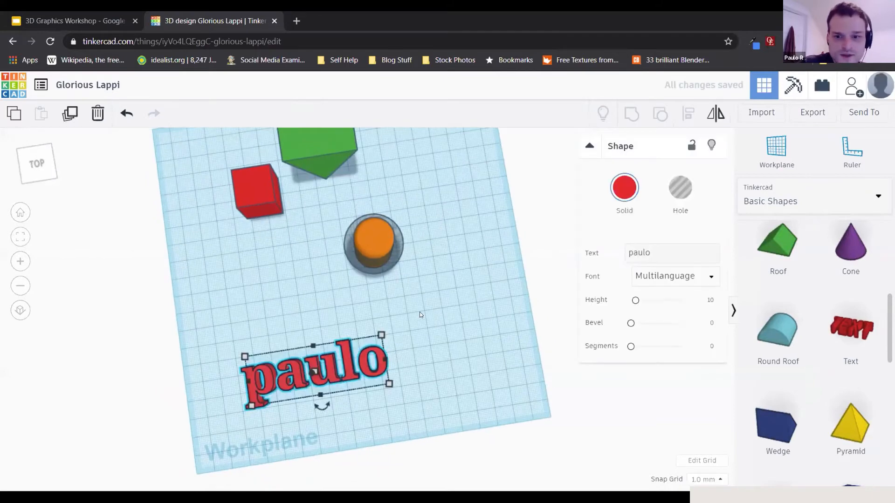
{"action": "left_click", "coordinate": [701, 278]}
{"action": "left_click", "coordinate": [652, 330]}
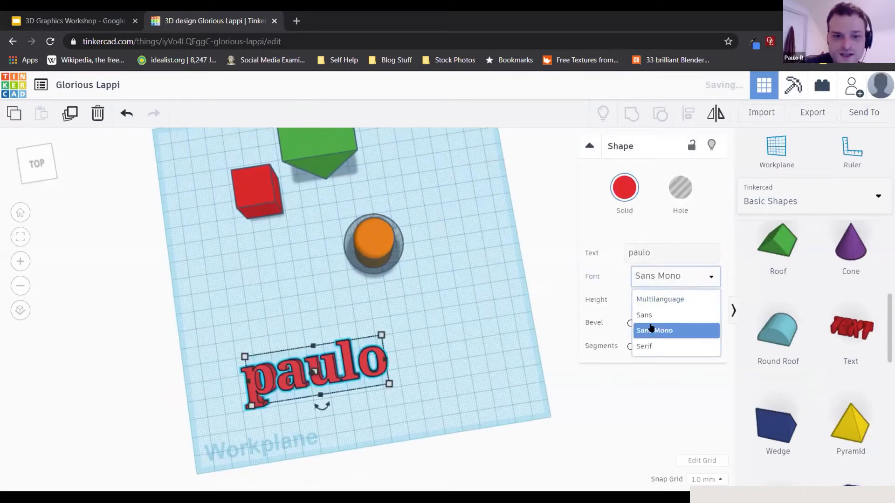
{"action": "left_click", "coordinate": [712, 280]}
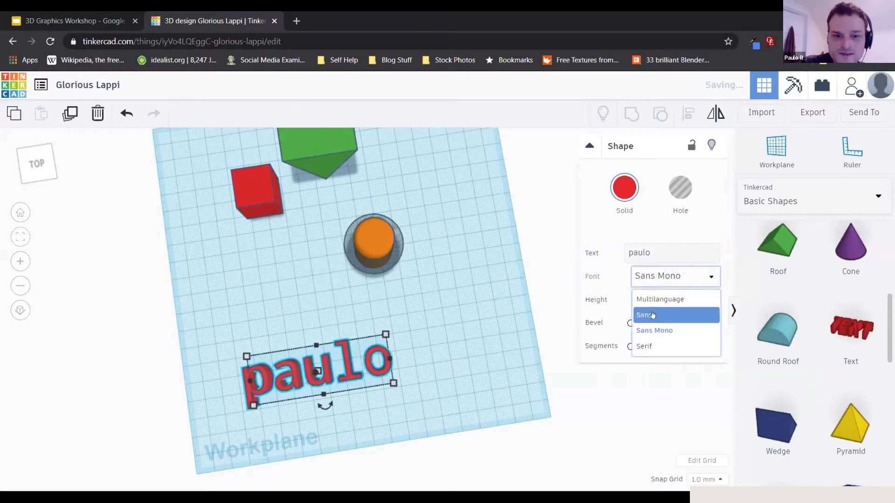
{"action": "left_click", "coordinate": [653, 314]}
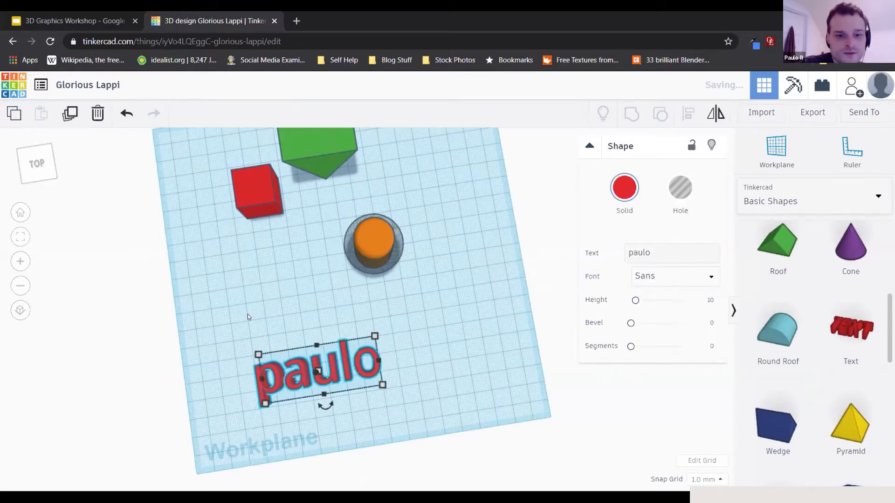
Step: Set the name text's height to 24.79, its bevel to 0.79 and its segments to 5
{"action": "middle_click_drag", "start_coordinate": [243, 283], "coordinate": [204, 284]}
{"action": "scroll", "coordinate": [204, 283], "scroll_direction": "down", "scroll_amount": 3}
{"action": "right_click_drag", "start_coordinate": [204, 283], "coordinate": [334, 254]}
{"action": "scroll", "coordinate": [375, 222], "scroll_direction": "up", "scroll_amount": 3}
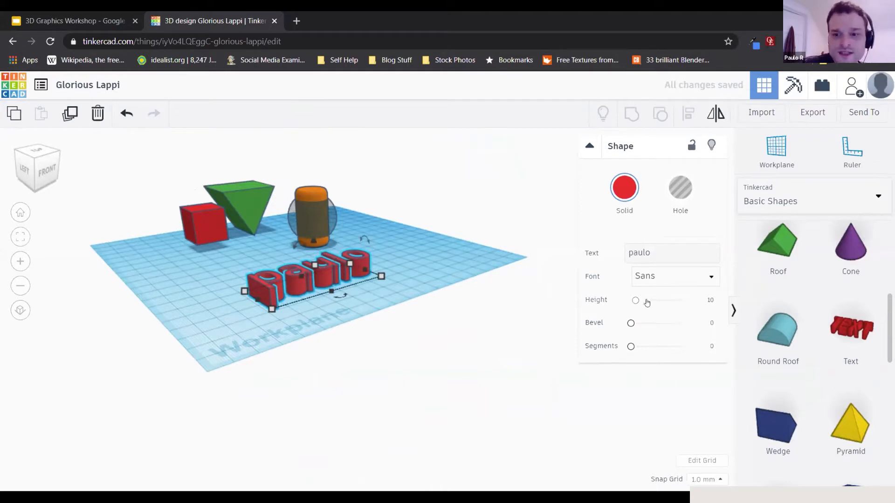
{"action": "left_click_drag", "start_coordinate": [638, 302], "coordinate": [680, 346]}
{"action": "scroll", "coordinate": [227, 217], "scroll_direction": "up", "scroll_amount": 5}
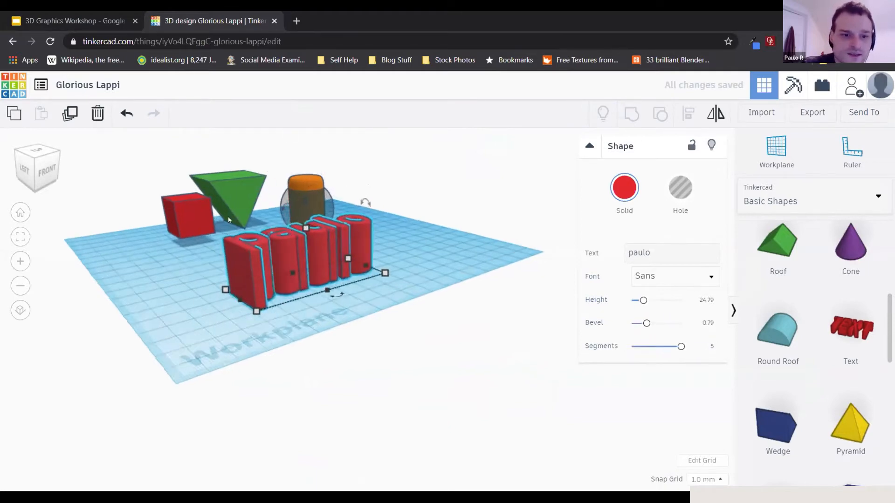
Step: Examine the taller, bevelled name text up close and deselect it
{"action": "scroll", "coordinate": [240, 233], "scroll_direction": "up", "scroll_amount": 5}
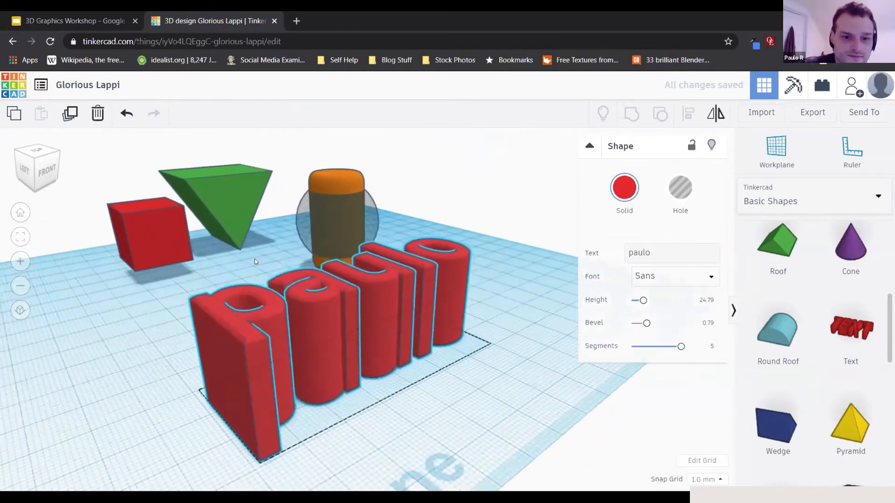
{"action": "scroll", "coordinate": [254, 281], "scroll_direction": "up", "scroll_amount": 3}
{"action": "right_click_drag", "start_coordinate": [194, 276], "coordinate": [173, 283]}
{"action": "scroll", "coordinate": [186, 284], "scroll_direction": "down", "scroll_amount": 5}
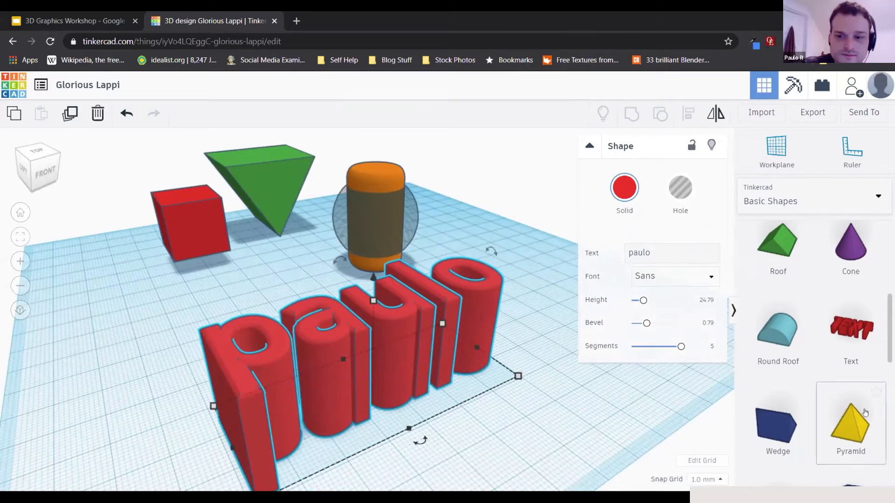
{"action": "scroll", "coordinate": [849, 422], "scroll_direction": "down", "scroll_amount": 4}
{"action": "scroll", "coordinate": [849, 422], "scroll_direction": "up", "scroll_amount": 4}
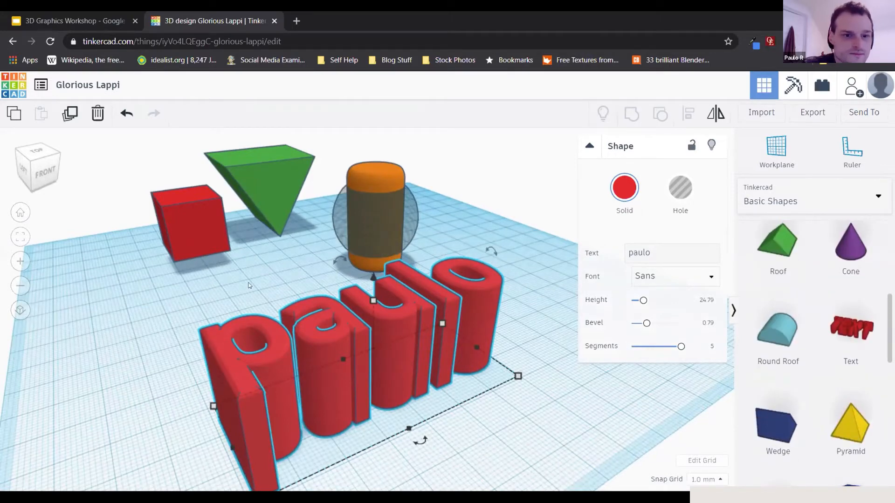
{"action": "middle_click_drag", "start_coordinate": [249, 286], "coordinate": [340, 306]}
{"action": "left_click", "coordinate": [340, 306]}
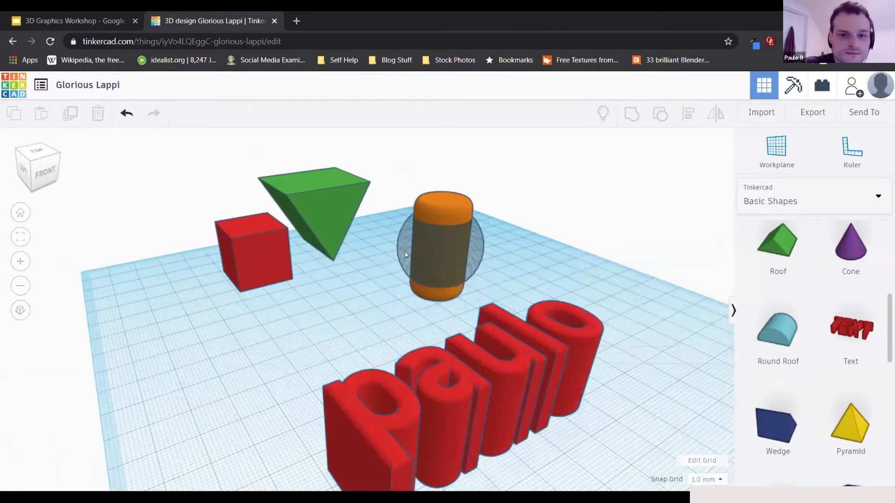
Step: Move the spherical hole out of the orange cylinder to beside the red box, about 57 mm and 14 mm along the two axes
{"action": "left_click", "coordinate": [404, 251]}
{"action": "left_click_drag", "start_coordinate": [405, 263], "coordinate": [247, 306]}
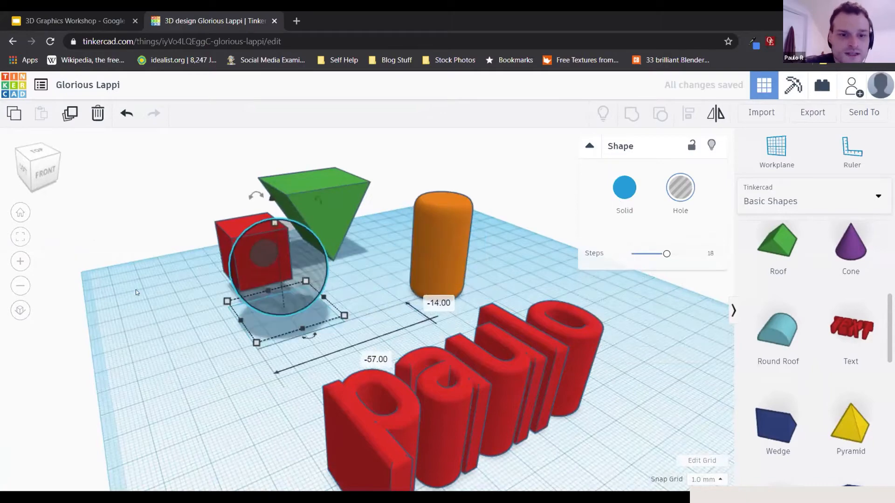
{"action": "right_click_drag", "start_coordinate": [247, 305], "coordinate": [326, 308]}
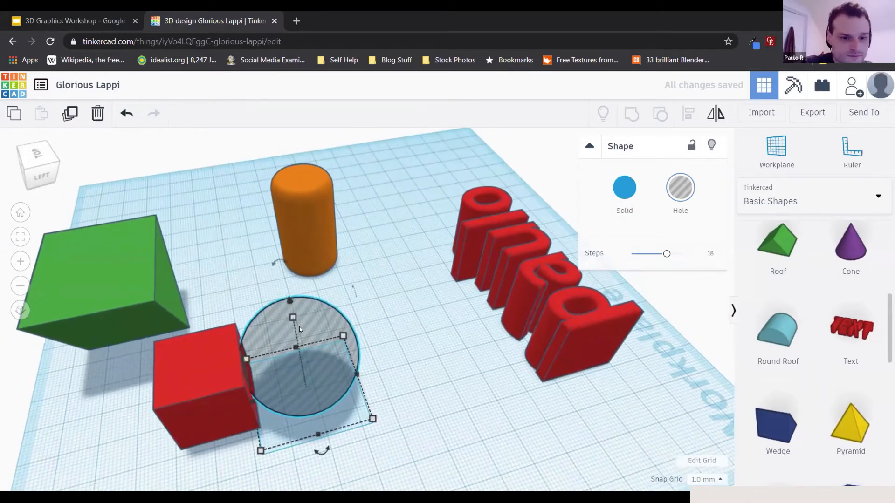
Step: Align the red box and the spherical hole on their centres in all three directions and group them to cut the box
{"action": "left_click", "coordinate": [210, 368], "text": "shift"}
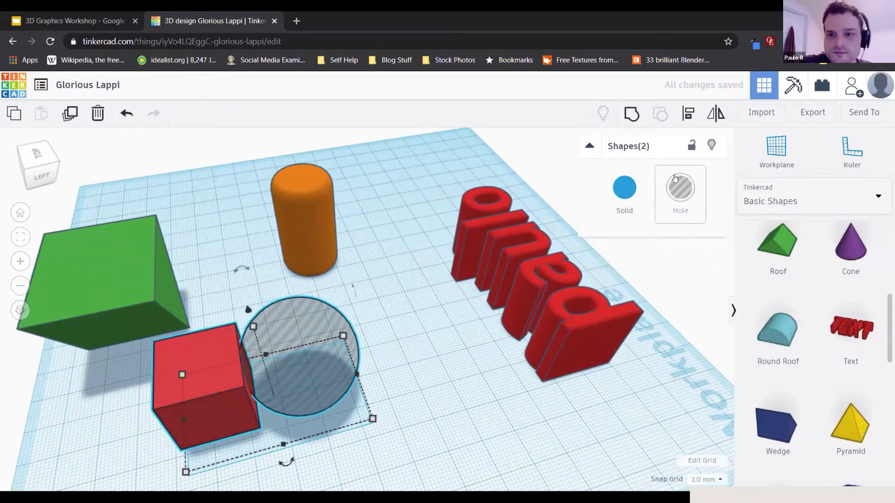
{"action": "left_click", "coordinate": [688, 120]}
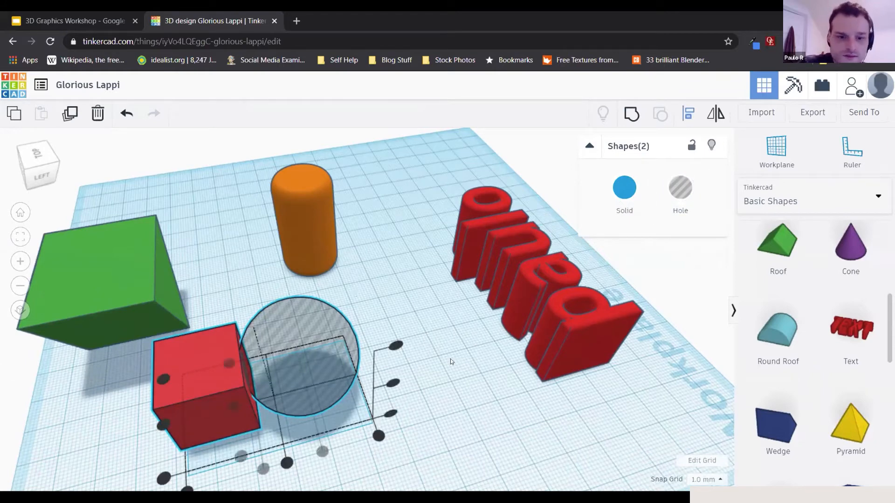
{"action": "left_click", "coordinate": [393, 383]}
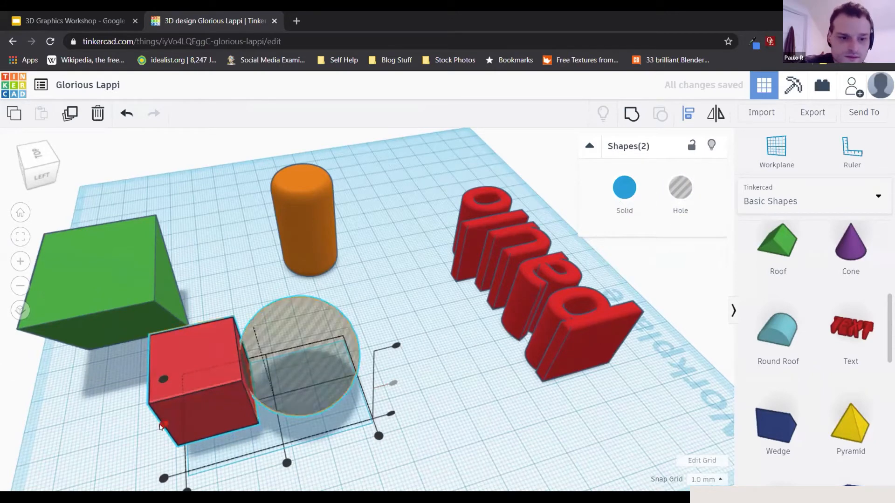
{"action": "scroll", "coordinate": [270, 421], "scroll_direction": "down", "scroll_amount": 3}
{"action": "left_click", "coordinate": [316, 416]}
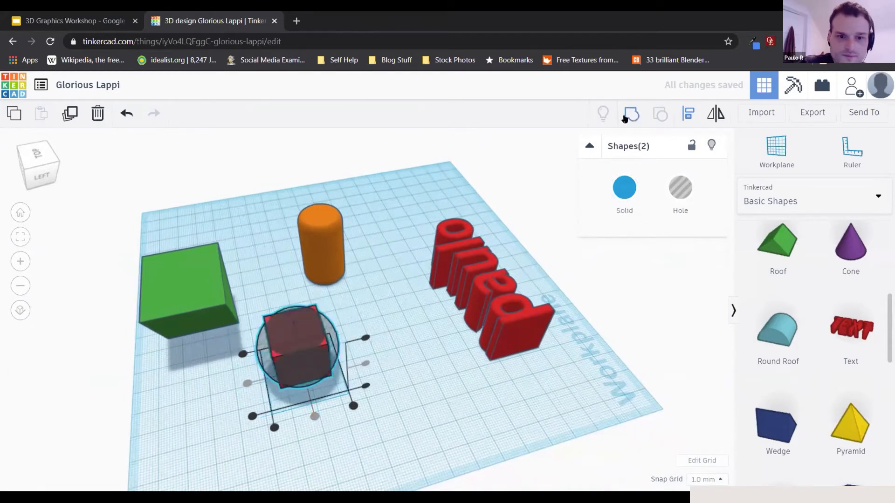
{"action": "left_click", "coordinate": [631, 113]}
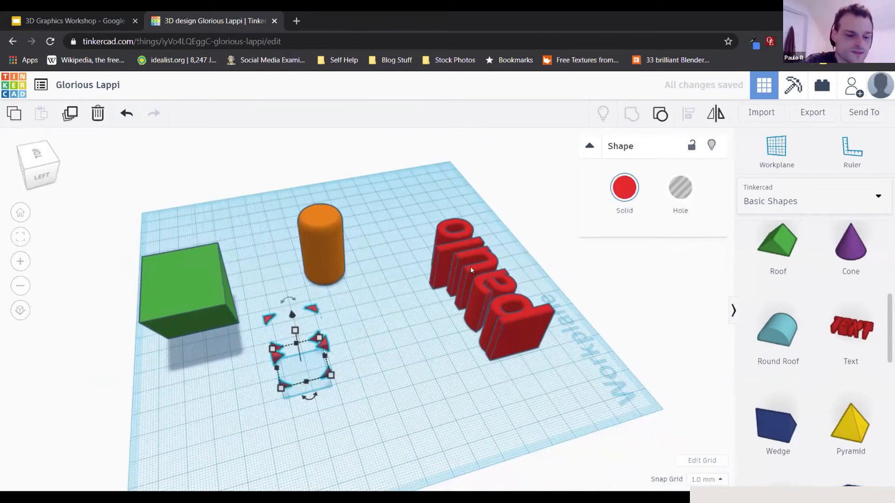
Step: Undo the last grouping, turn the red box into a hole and make the sphere a blue solid
{"action": "key", "text": "ctrl+z"}
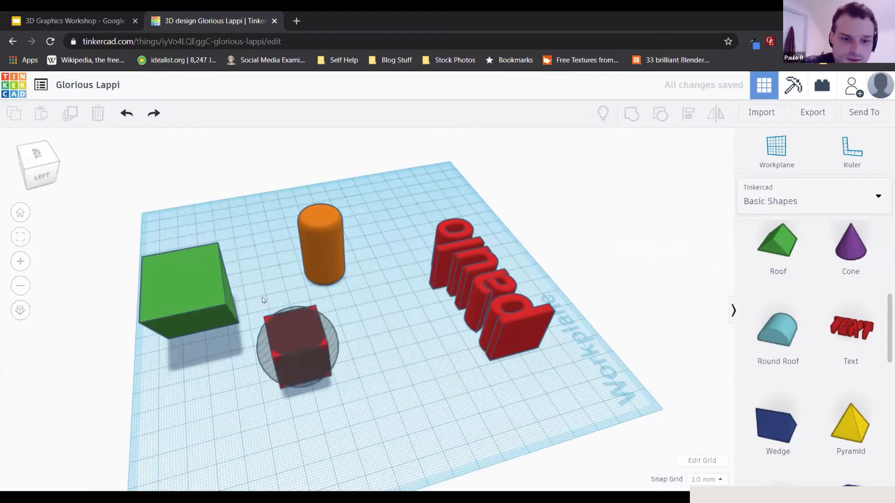
{"action": "left_click", "coordinate": [264, 317]}
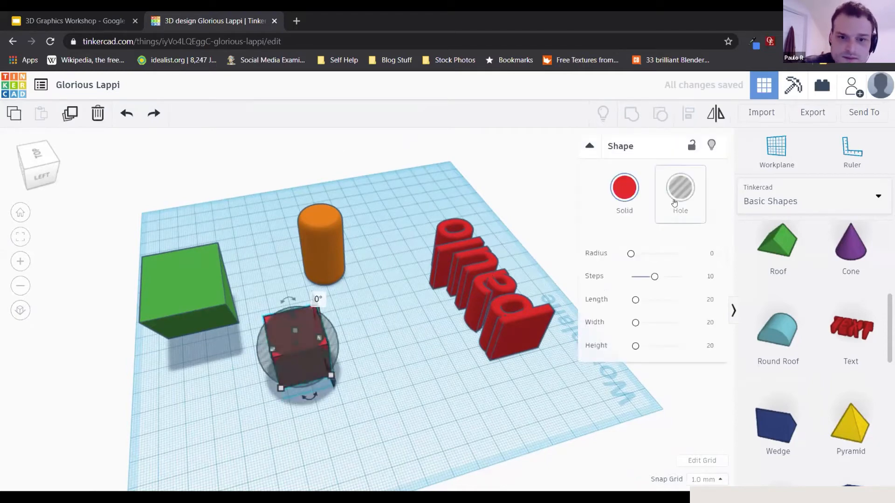
{"action": "key", "text": "h"}
{"action": "left_click", "coordinate": [264, 342]}
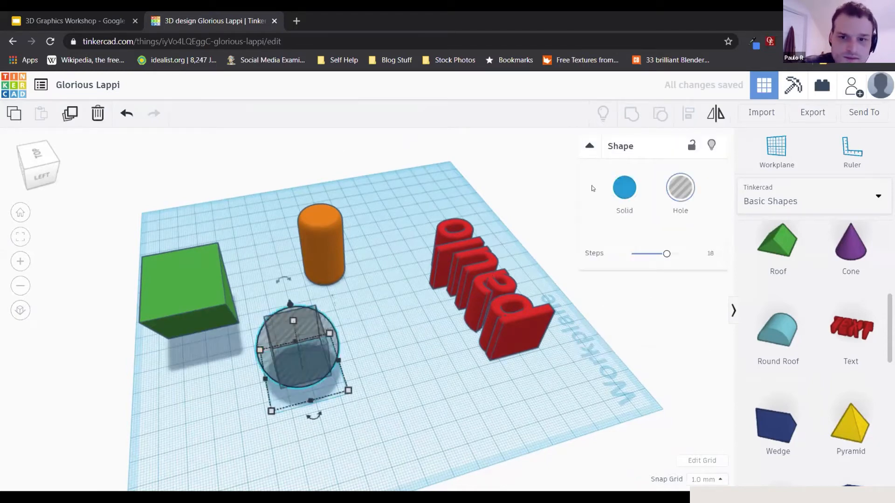
{"action": "left_click", "coordinate": [624, 188]}
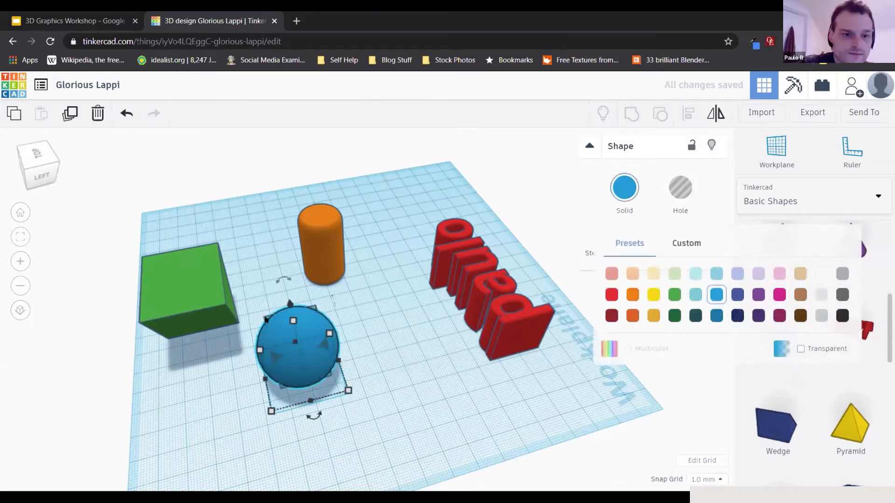
Step: Group the solid blue sphere with the box hole to cut the sphere, inspect the cut, and undo the grouping
{"action": "left_click", "coordinate": [489, 275], "text": "shift"}
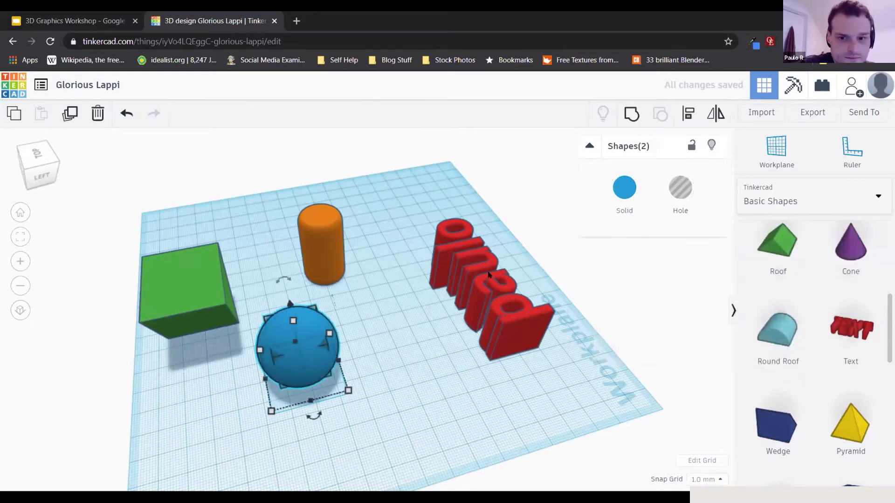
{"action": "left_click", "coordinate": [631, 114]}
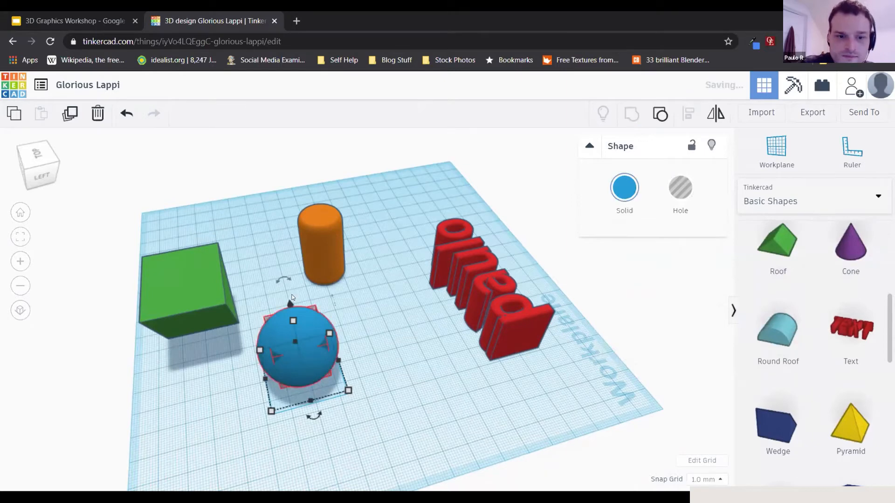
{"action": "right_click_drag", "start_coordinate": [376, 306], "coordinate": [255, 322]}
{"action": "key", "text": "ctrl+z"}
Step: Make the red box solid again and turn the blue sphere back into a hole
{"action": "left_click", "coordinate": [256, 299]}
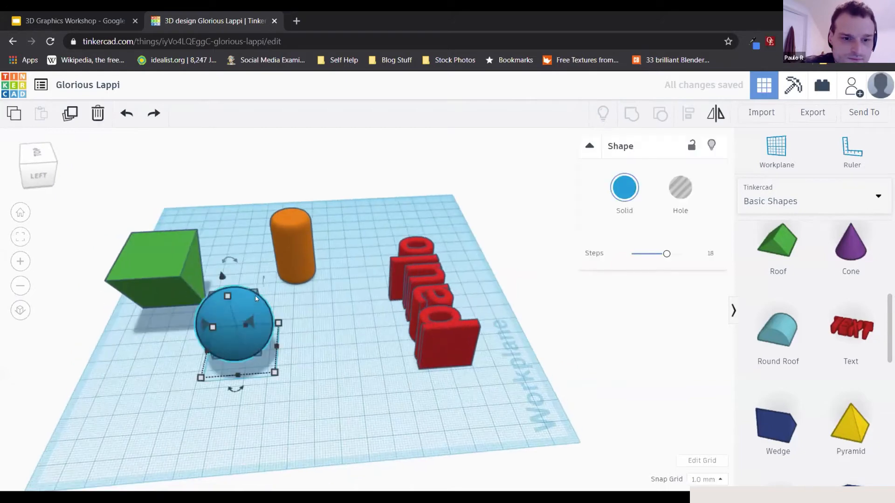
{"action": "left_click", "coordinate": [253, 291]}
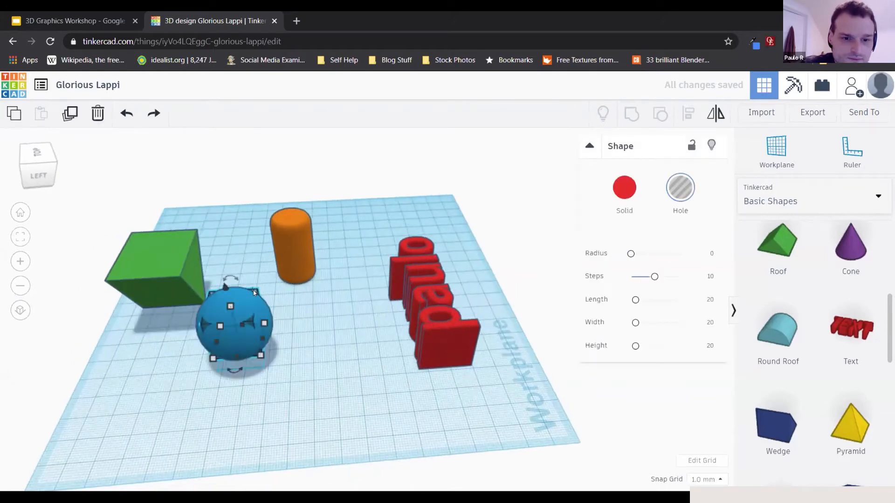
{"action": "left_click", "coordinate": [622, 194]}
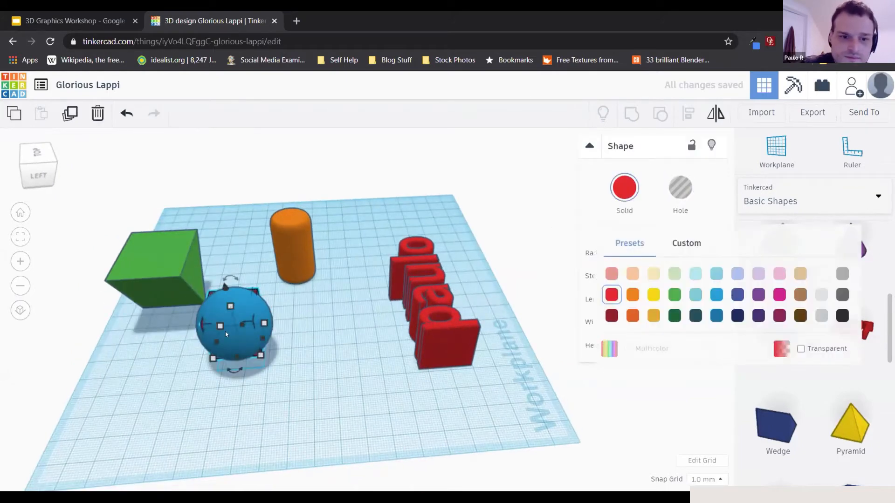
{"action": "left_click", "coordinate": [258, 315]}
{"action": "left_click", "coordinate": [688, 193]}
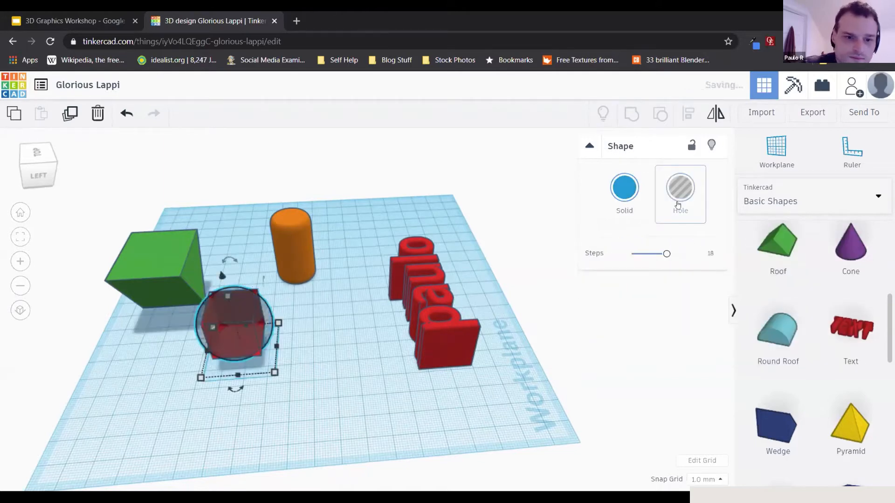
Step: Group the red box with the spherical hole, examine the leftover corners up close, and undo the grouping
{"action": "left_click", "coordinate": [255, 292], "text": "shift"}
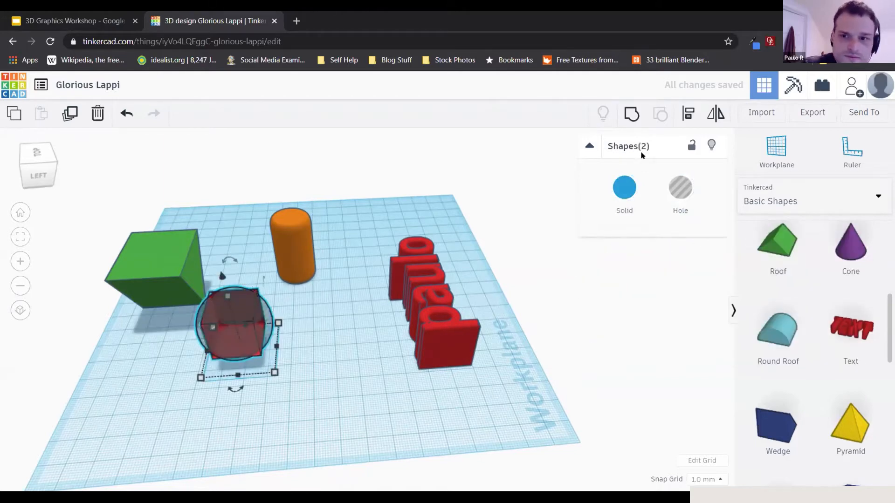
{"action": "left_click", "coordinate": [640, 122]}
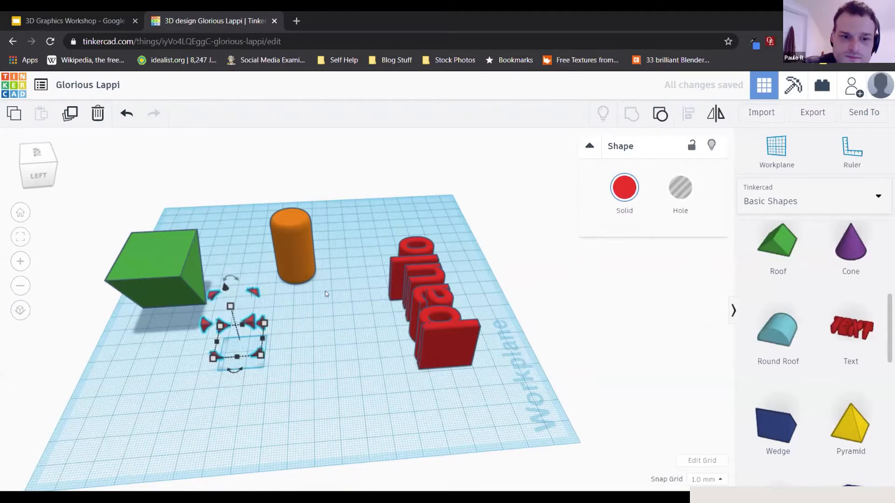
{"action": "scroll", "coordinate": [326, 293], "scroll_direction": "up", "scroll_amount": 5}
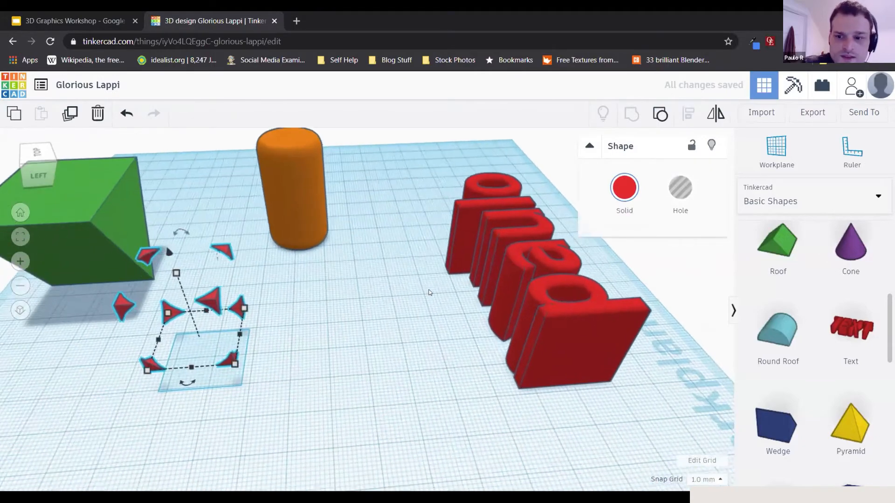
{"action": "scroll", "coordinate": [429, 293], "scroll_direction": "down", "scroll_amount": 5}
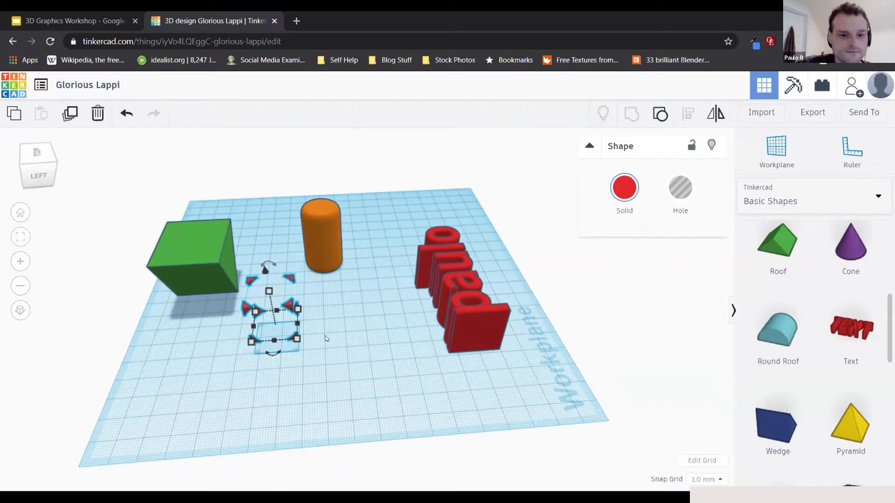
{"action": "key", "text": "ctrl+z"}
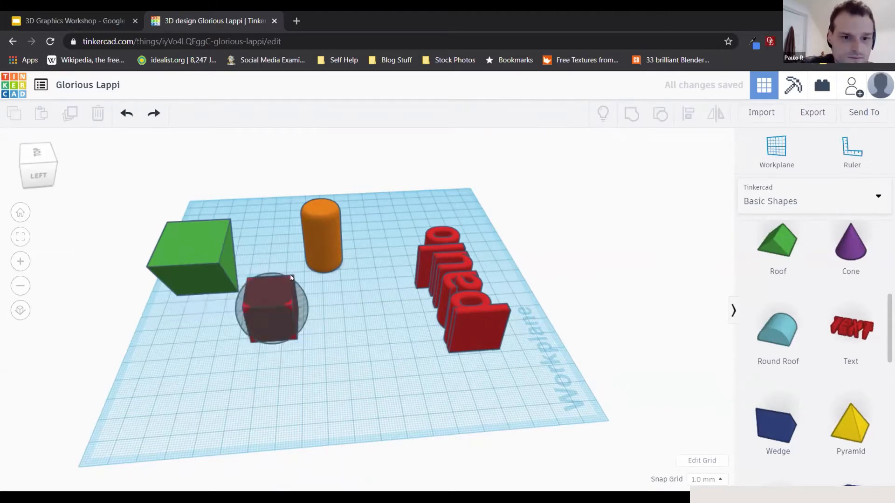
Step: Duplicate the red box and place the copy between the spherical hole and the name text
{"action": "left_click", "coordinate": [291, 278]}
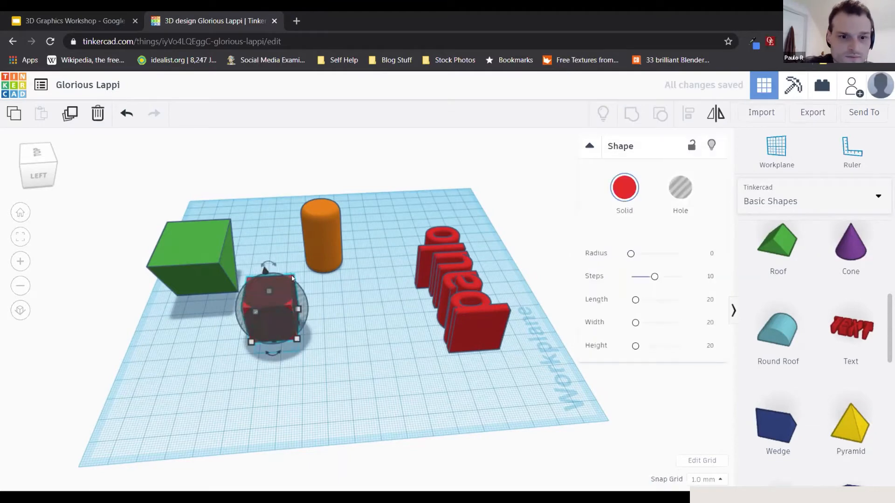
{"action": "left_click_drag", "start_coordinate": [291, 278], "coordinate": [396, 297]}
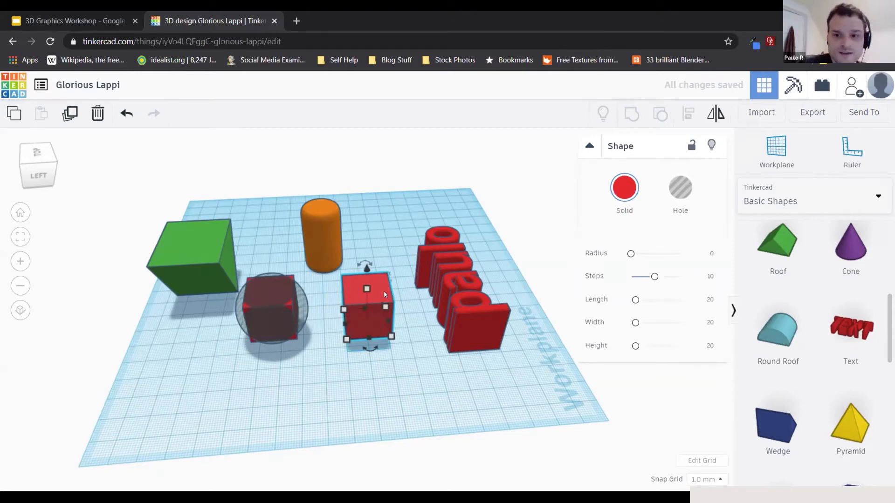
Step: Move the orange cylinder about 53.5 mm and 33.5 mm along the two axes, behind the name text, and place a duplicate beside it
{"action": "left_click", "coordinate": [321, 223]}
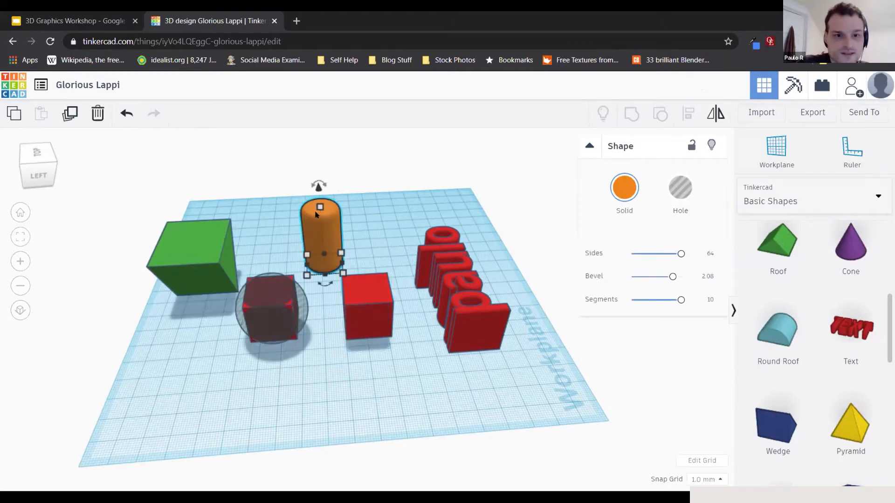
{"action": "left_click_drag", "start_coordinate": [324, 213], "coordinate": [412, 175]}
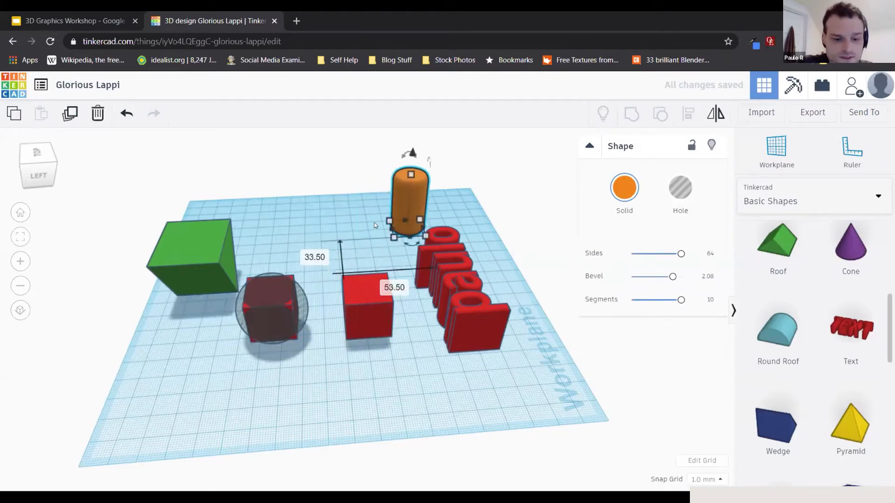
{"action": "key", "text": "ctrl+d"}
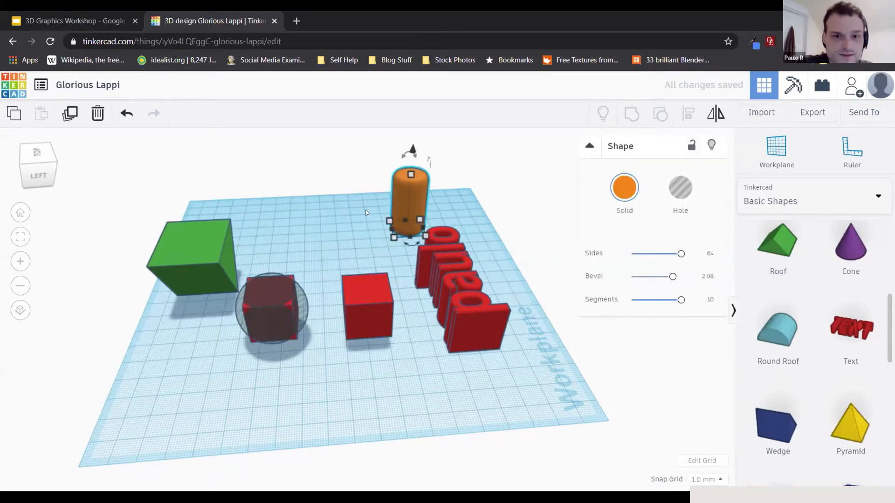
{"action": "left_click_drag", "start_coordinate": [399, 200], "coordinate": [315, 197]}
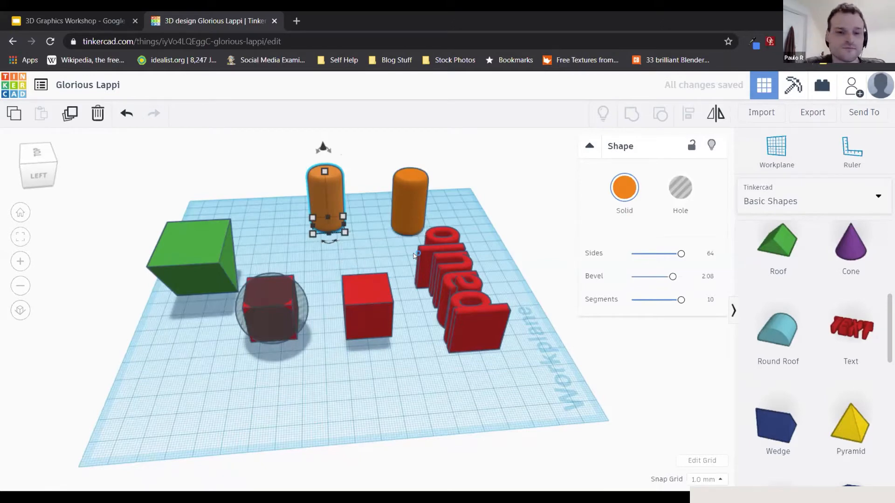
{"action": "scroll", "coordinate": [375, 223], "scroll_direction": "up", "scroll_amount": 3}
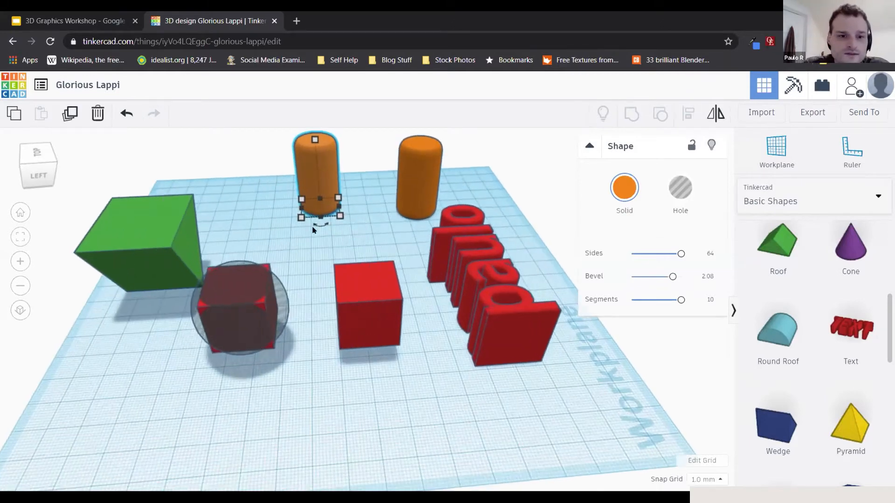
{"action": "scroll", "coordinate": [466, 172], "scroll_direction": "down", "scroll_amount": 3}
{"action": "right_click_drag", "start_coordinate": [389, 229], "coordinate": [306, 231]}
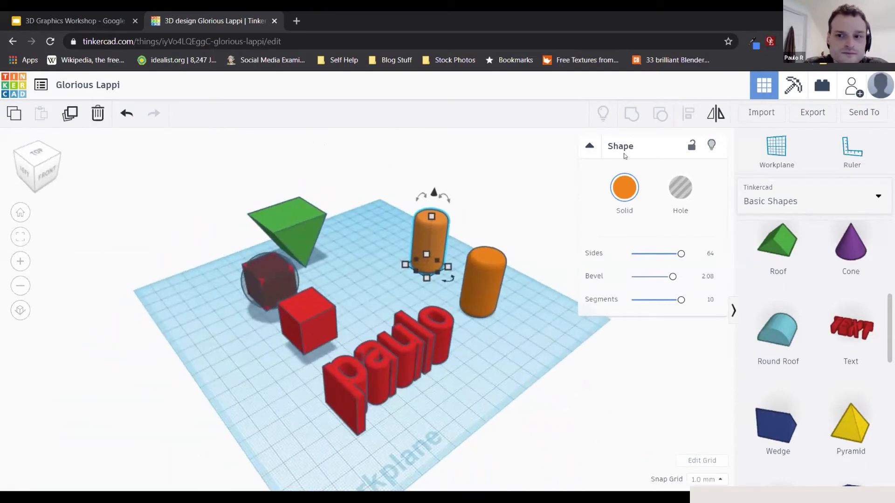
Step: Import barnard_bear.obj from the Design Center Materials folder in Documents, keeping the scale at 100
{"action": "left_click", "coordinate": [762, 113]}
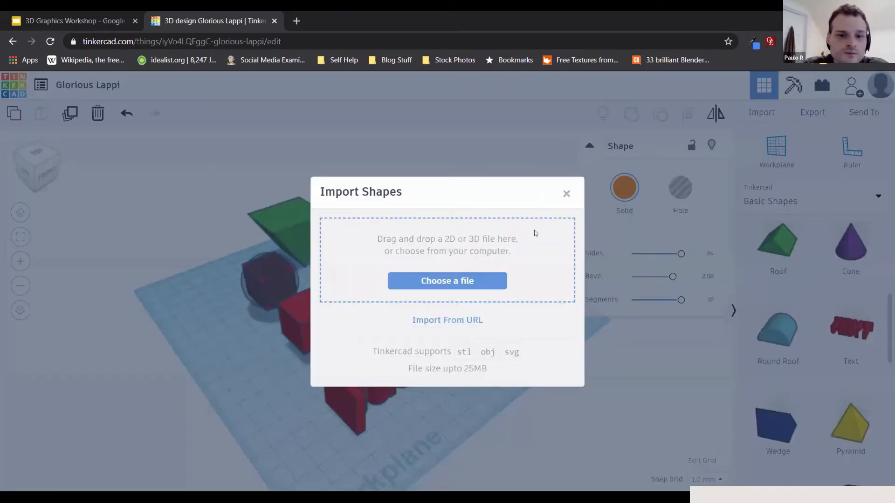
{"action": "left_click", "coordinate": [474, 281]}
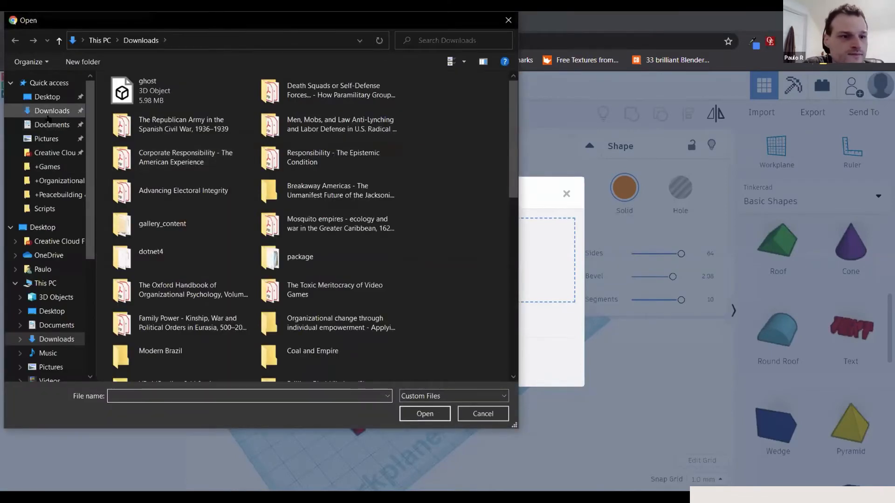
{"action": "left_click", "coordinate": [50, 124]}
{"action": "scroll", "coordinate": [401, 256], "scroll_direction": "down", "scroll_amount": 2}
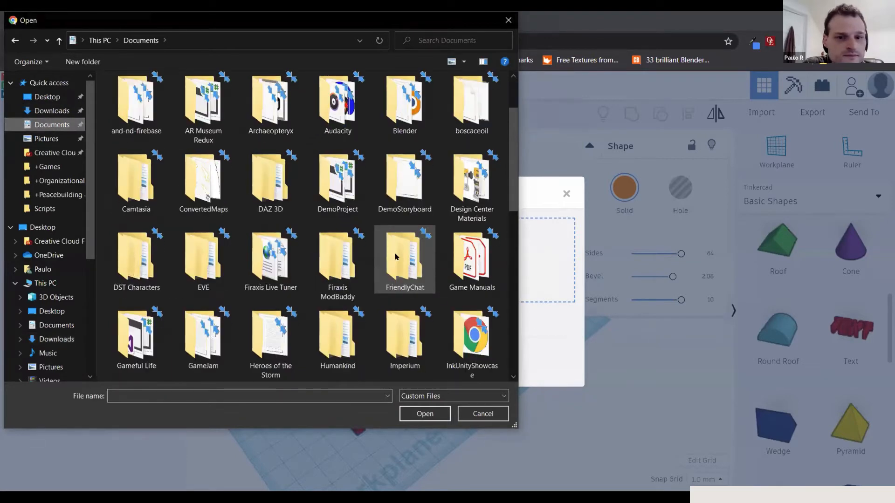
{"action": "scroll", "coordinate": [413, 260], "scroll_direction": "up", "scroll_amount": 2}
{"action": "scroll", "coordinate": [461, 270], "scroll_direction": "down", "scroll_amount": 2}
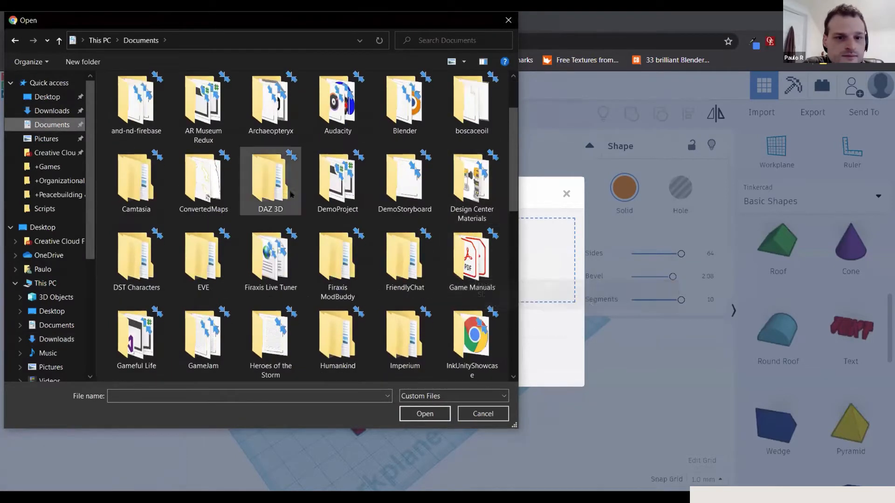
{"action": "double_click", "coordinate": [446, 187]}
{"action": "left_click", "coordinate": [205, 134]}
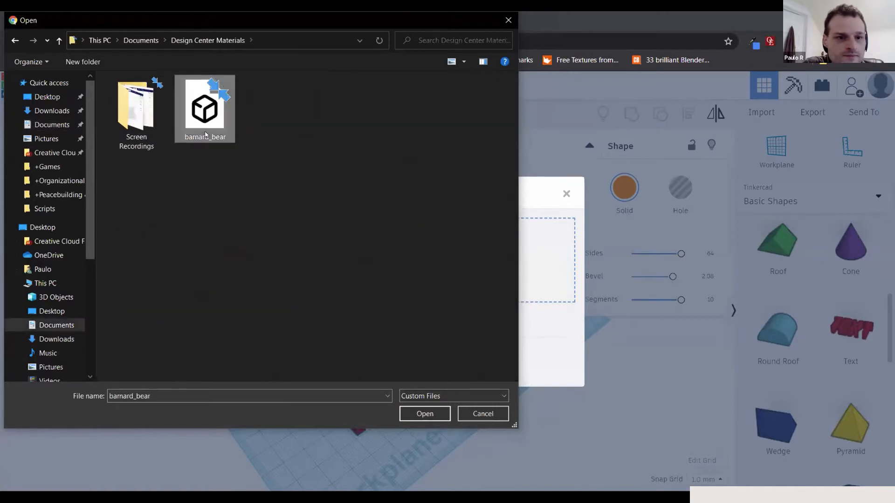
{"action": "double_click", "coordinate": [205, 135]}
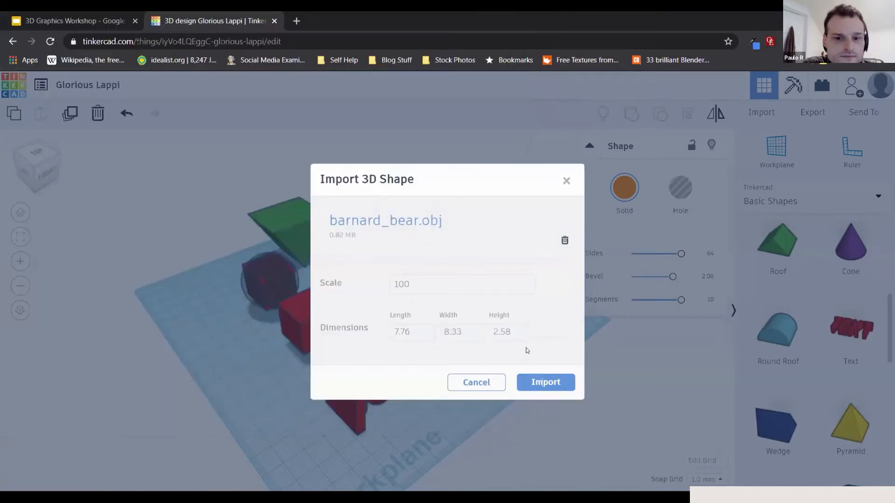
{"action": "left_click", "coordinate": [542, 381]}
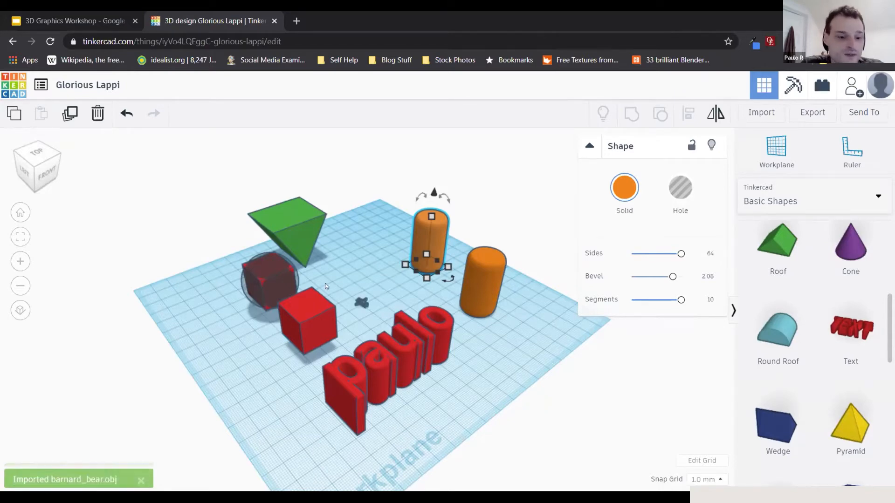
Step: Scale the imported bear up proportionally to about 173 mm by 161 mm
{"action": "left_click", "coordinate": [357, 298]}
{"action": "scroll", "coordinate": [349, 295], "scroll_direction": "up", "scroll_amount": 5}
{"action": "scroll", "coordinate": [343, 292], "scroll_direction": "up", "scroll_amount": 5}
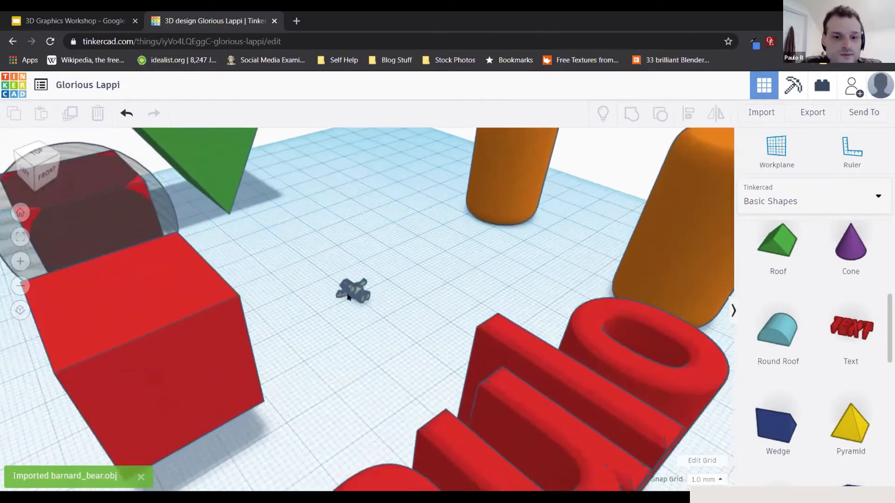
{"action": "left_click", "coordinate": [350, 274]}
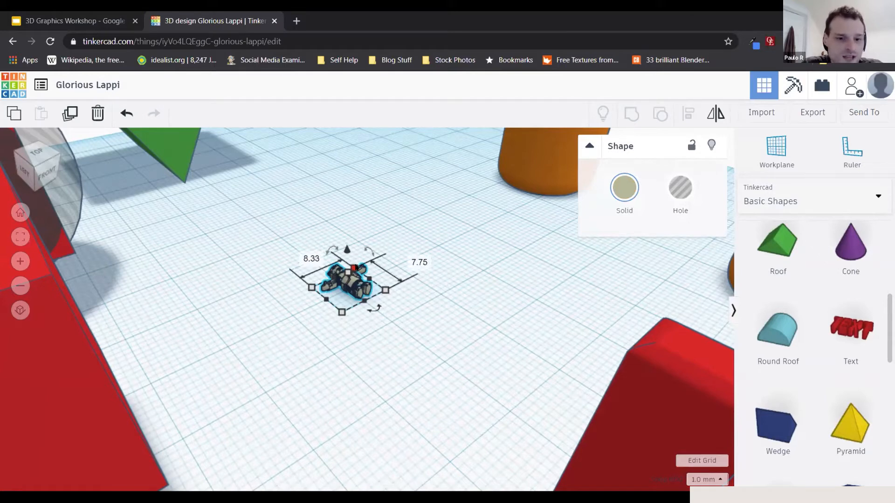
{"action": "left_click", "coordinate": [354, 267]}
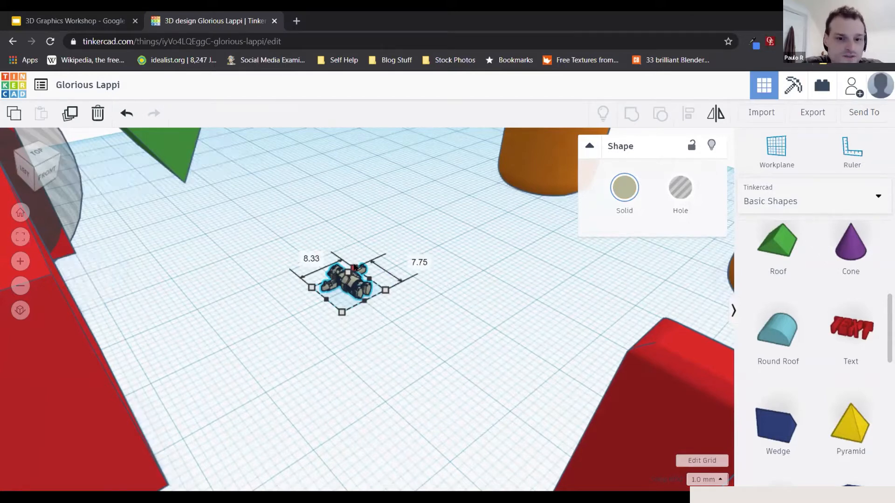
{"action": "left_click_drag", "start_coordinate": [354, 268], "coordinate": [474, 97], "text": "shift"}
{"action": "scroll", "coordinate": [346, 246], "scroll_direction": "down", "scroll_amount": 5}
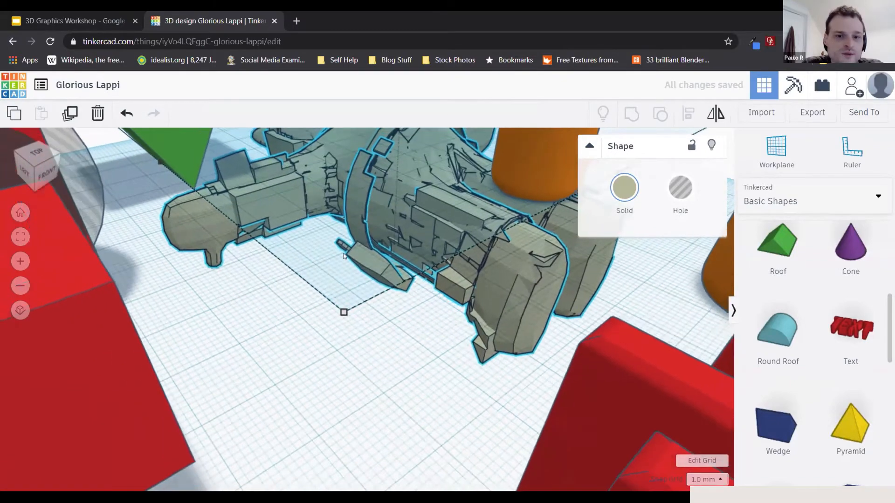
{"action": "scroll", "coordinate": [352, 262], "scroll_direction": "down", "scroll_amount": 6}
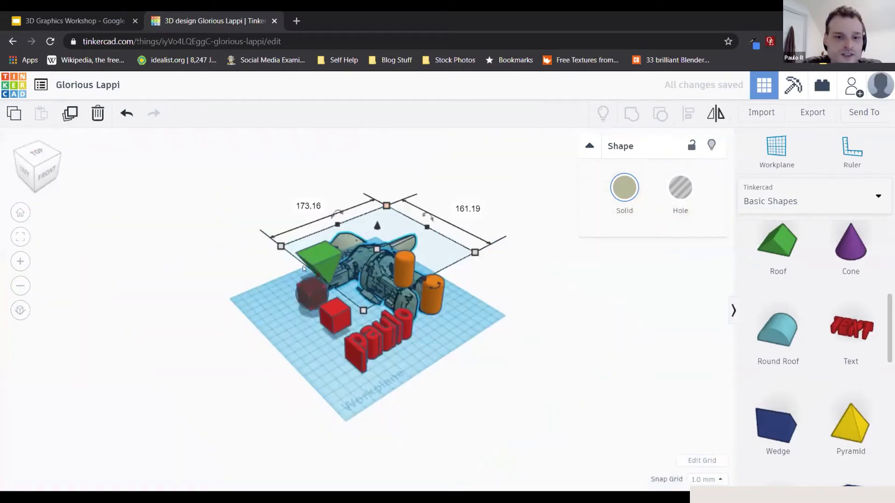
Step: Rotate the imported bear from lying down to standing upright
{"action": "right_click_drag", "start_coordinate": [302, 266], "coordinate": [473, 259]}
{"action": "middle_click_drag", "start_coordinate": [241, 317], "coordinate": [303, 291]}
{"action": "right_click_drag", "start_coordinate": [303, 291], "coordinate": [302, 282]}
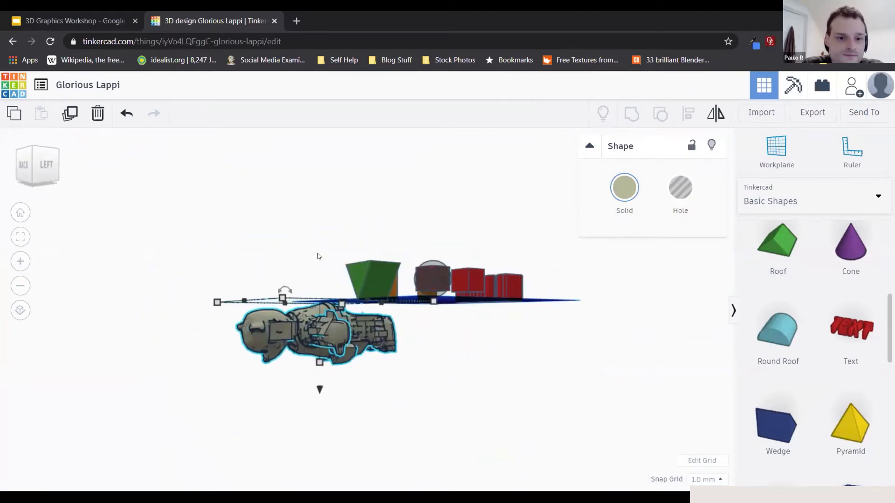
{"action": "middle_click_drag", "start_coordinate": [316, 254], "coordinate": [296, 299]}
{"action": "left_click_drag", "start_coordinate": [284, 306], "coordinate": [279, 306]}
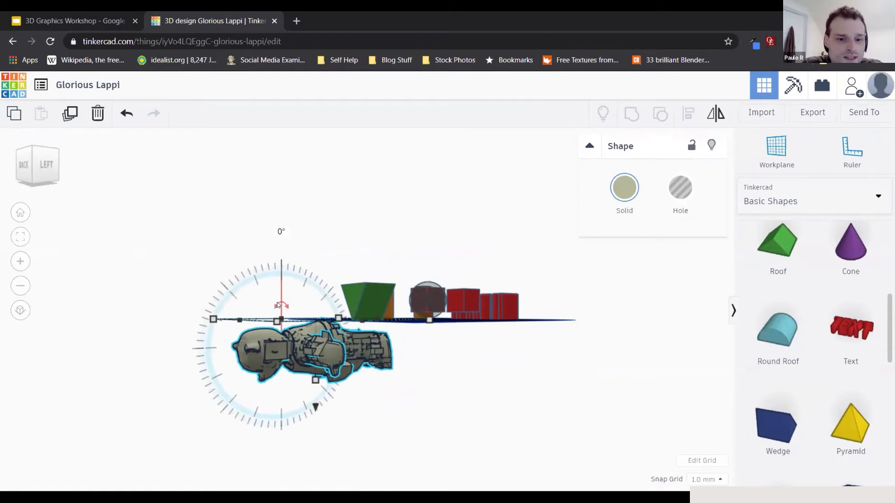
{"action": "scroll", "coordinate": [264, 299], "scroll_direction": "up", "scroll_amount": 4}
{"action": "mouse_move", "coordinate": [244, 308]}
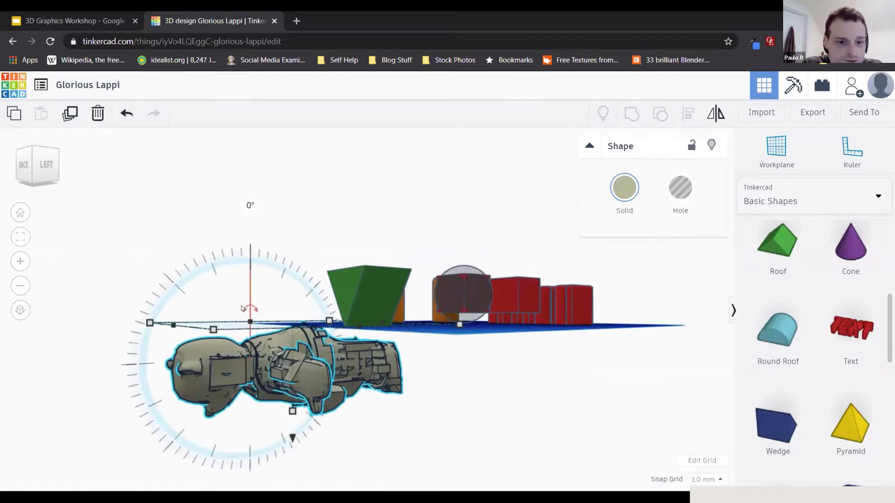
{"action": "left_click_drag", "start_coordinate": [242, 308], "coordinate": [361, 321]}
{"action": "right_click_drag", "start_coordinate": [156, 315], "coordinate": [241, 322]}
{"action": "scroll", "coordinate": [383, 292], "scroll_direction": "down", "scroll_amount": 5}
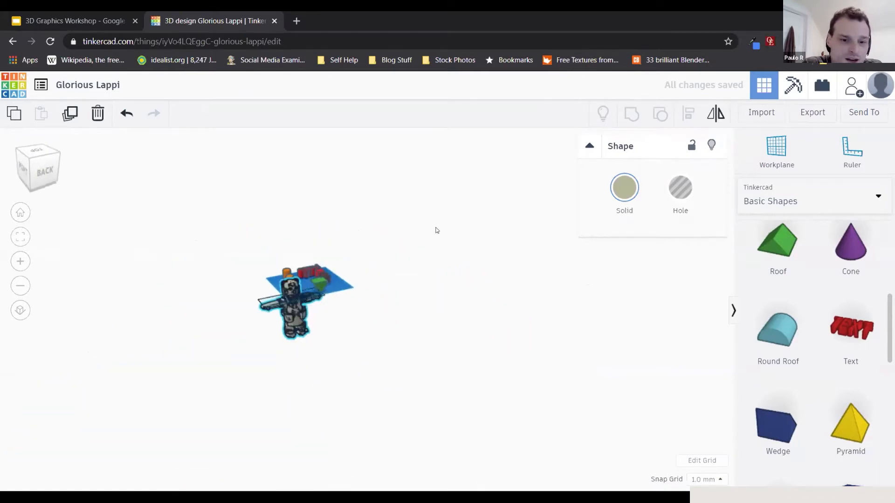
Step: Inspect the upright bear up close and from a distance to check its pose relative to the workplane
{"action": "scroll", "coordinate": [354, 242], "scroll_direction": "up", "scroll_amount": 2}
{"action": "scroll", "coordinate": [354, 256], "scroll_direction": "up", "scroll_amount": 6}
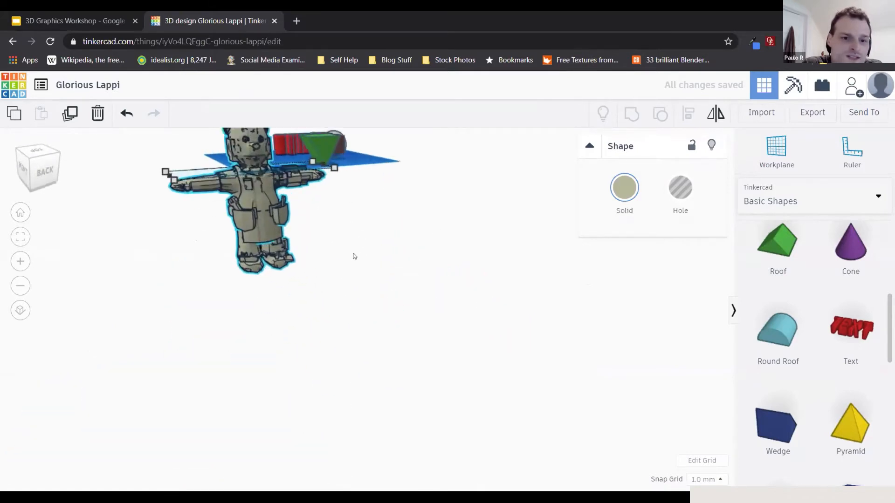
{"action": "right_click_drag", "start_coordinate": [247, 254], "coordinate": [269, 275]}
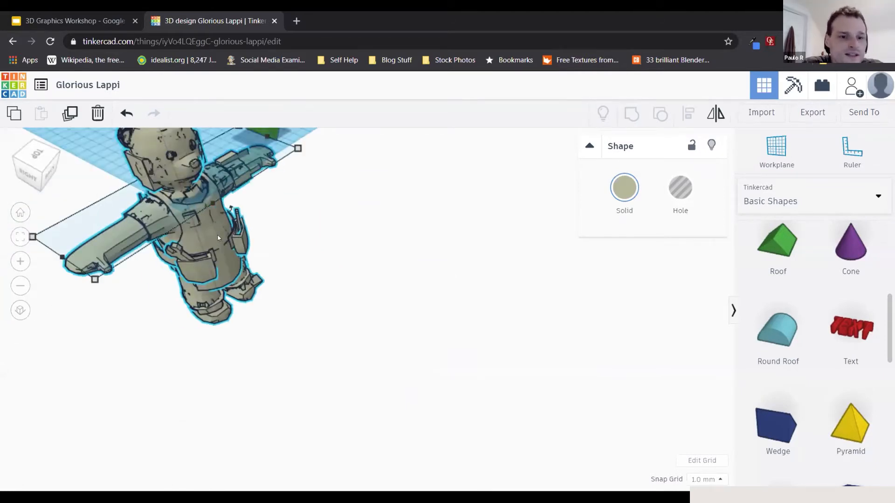
{"action": "scroll", "coordinate": [220, 232], "scroll_direction": "down", "scroll_amount": 5}
{"action": "middle_click_drag", "start_coordinate": [206, 227], "coordinate": [241, 255]}
{"action": "scroll", "coordinate": [241, 255], "scroll_direction": "up", "scroll_amount": 3}
{"action": "scroll", "coordinate": [241, 255], "scroll_direction": "up", "scroll_amount": 3}
{"action": "scroll", "coordinate": [279, 261], "scroll_direction": "down", "scroll_amount": 6}
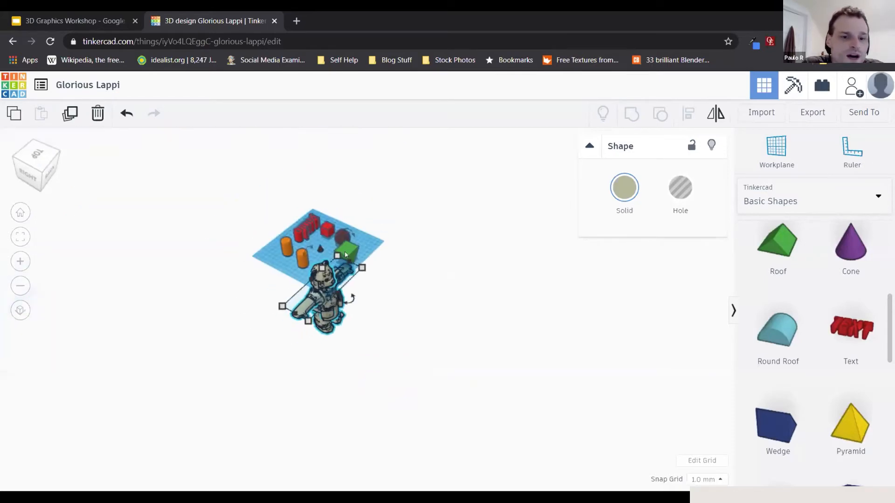
{"action": "scroll", "coordinate": [355, 268], "scroll_direction": "up", "scroll_amount": 4}
{"action": "scroll", "coordinate": [355, 268], "scroll_direction": "up", "scroll_amount": 4}
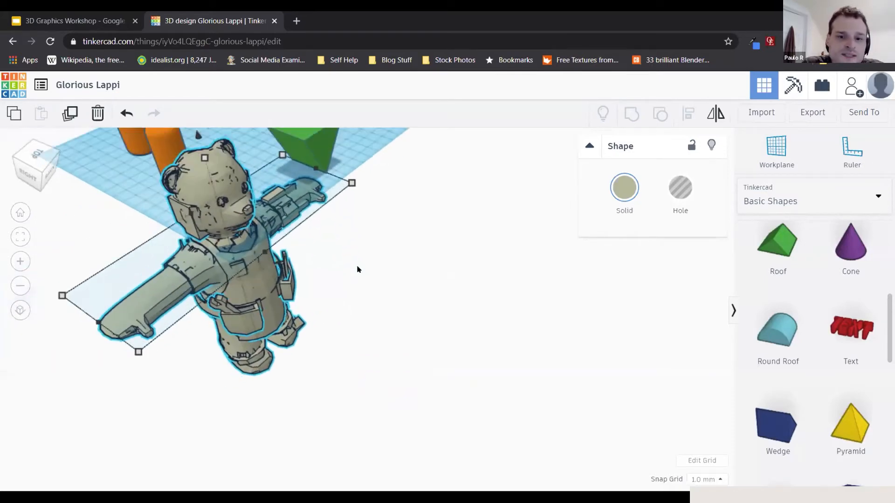
{"action": "scroll", "coordinate": [357, 268], "scroll_direction": "down", "scroll_amount": 2}
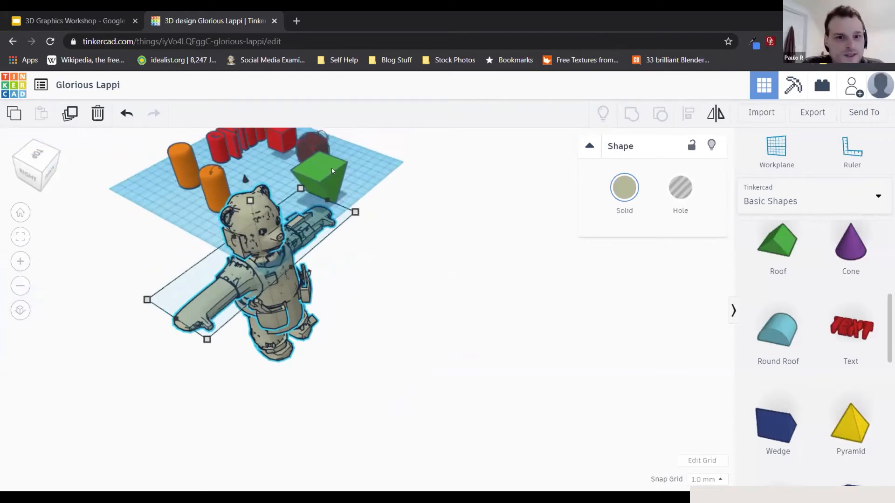
Step: Move the orange cylinder nearest the bear off the workplane to overlap the bear
{"action": "left_click", "coordinate": [333, 182]}
{"action": "middle_click_drag", "start_coordinate": [369, 179], "coordinate": [302, 222]}
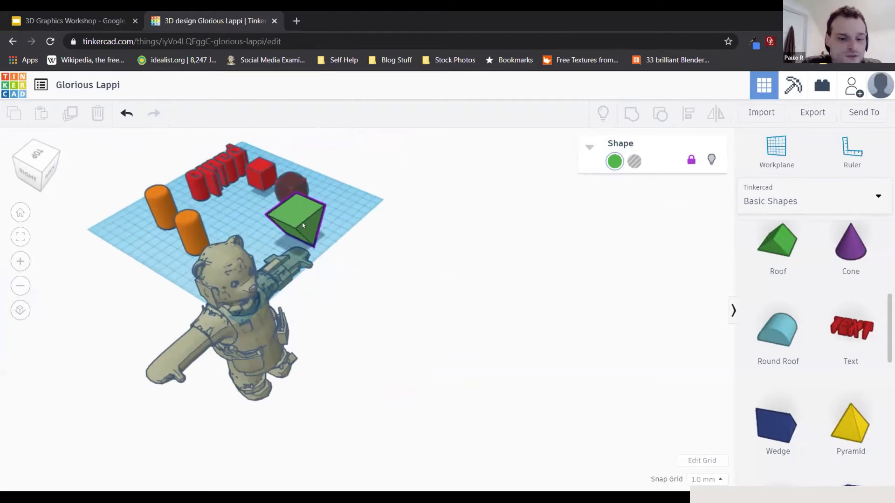
{"action": "left_click", "coordinate": [134, 287]}
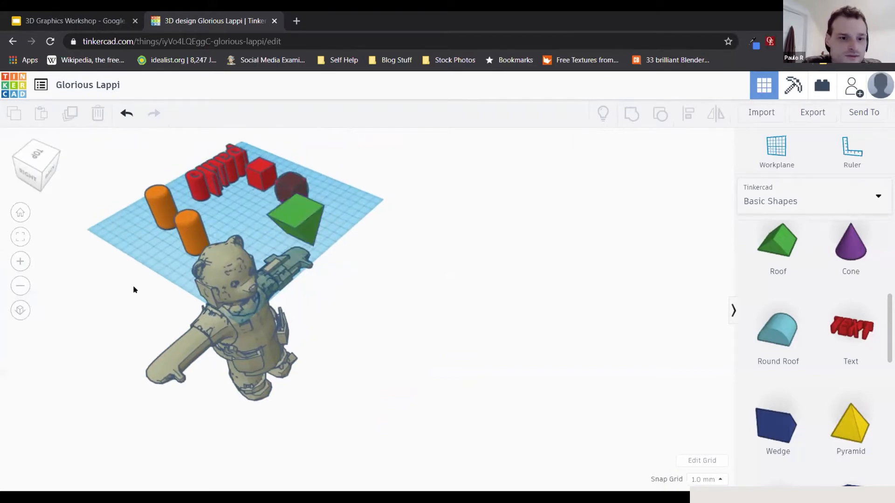
{"action": "left_click", "coordinate": [192, 233]}
{"action": "right_click_drag", "start_coordinate": [192, 233], "coordinate": [276, 320]}
{"action": "left_click_drag", "start_coordinate": [281, 319], "coordinate": [427, 308]}
Step: Group the bear with the overlapping orange cylinder and inspect the combined shape
{"action": "left_click", "coordinate": [390, 305], "text": "shift"}
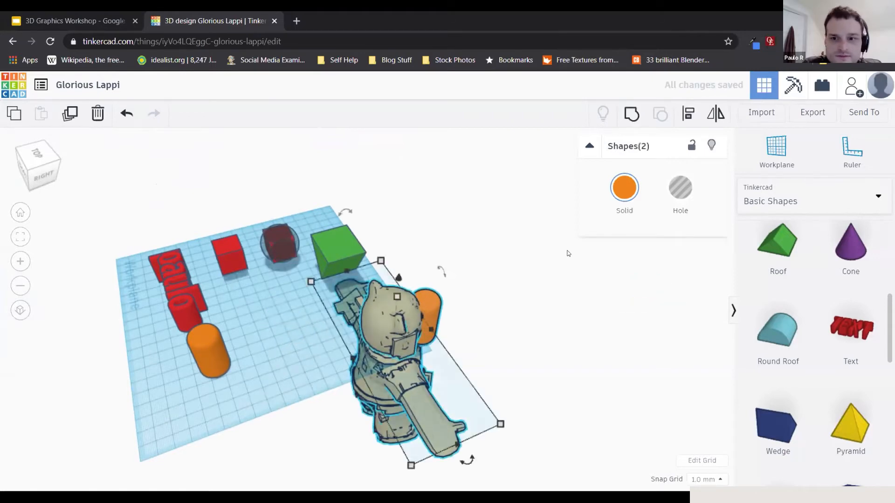
{"action": "left_click", "coordinate": [631, 114]}
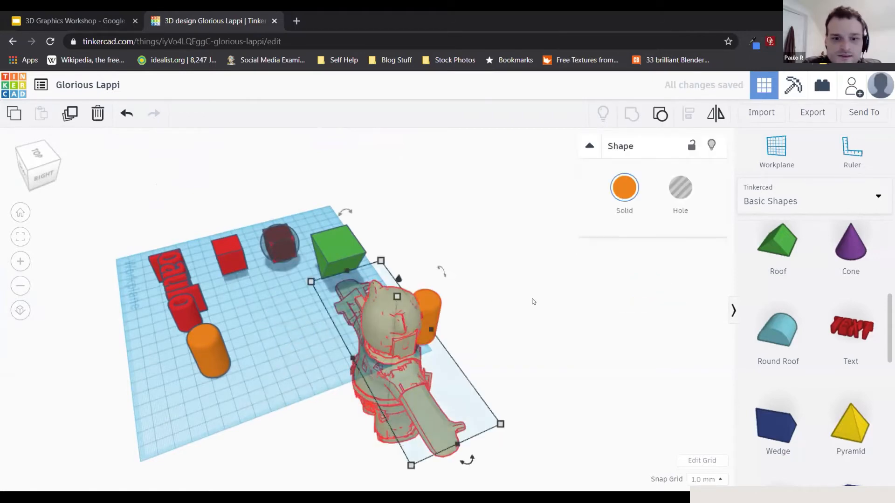
{"action": "right_click_drag", "start_coordinate": [532, 301], "coordinate": [397, 293]}
{"action": "scroll", "coordinate": [394, 287], "scroll_direction": "up", "scroll_amount": 5}
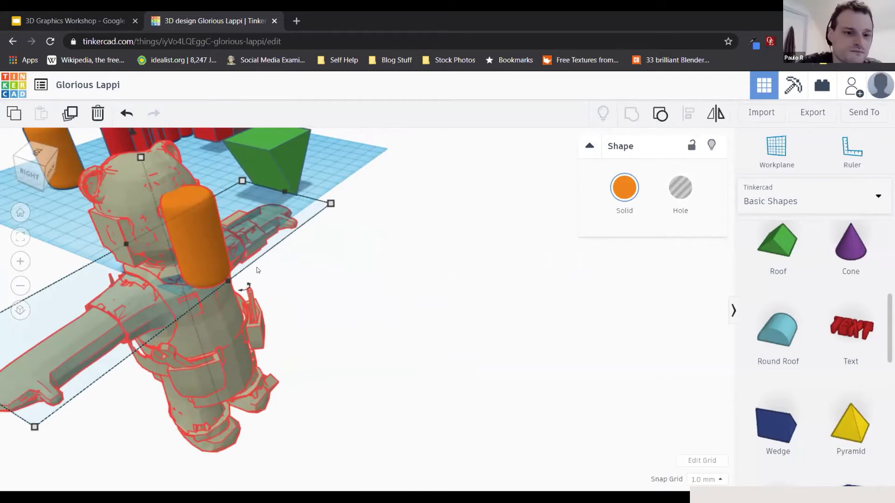
{"action": "scroll", "coordinate": [259, 280], "scroll_direction": "down", "scroll_amount": 5}
{"action": "scroll", "coordinate": [259, 280], "scroll_direction": "up", "scroll_amount": 5}
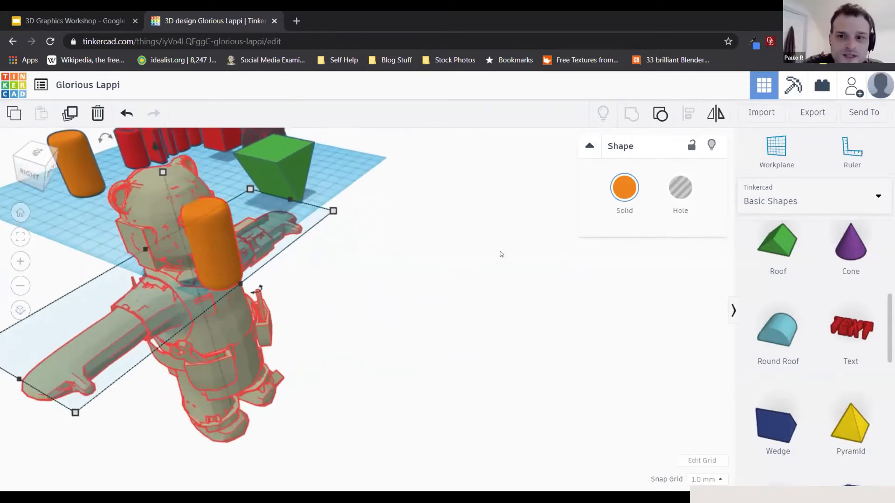
Step: Undo the grouping and move the orange cylinder back beside the other cylinder on the workplane
{"action": "key", "text": "ctrl+z"}
{"action": "scroll", "coordinate": [389, 237], "scroll_direction": "down", "scroll_amount": 5}
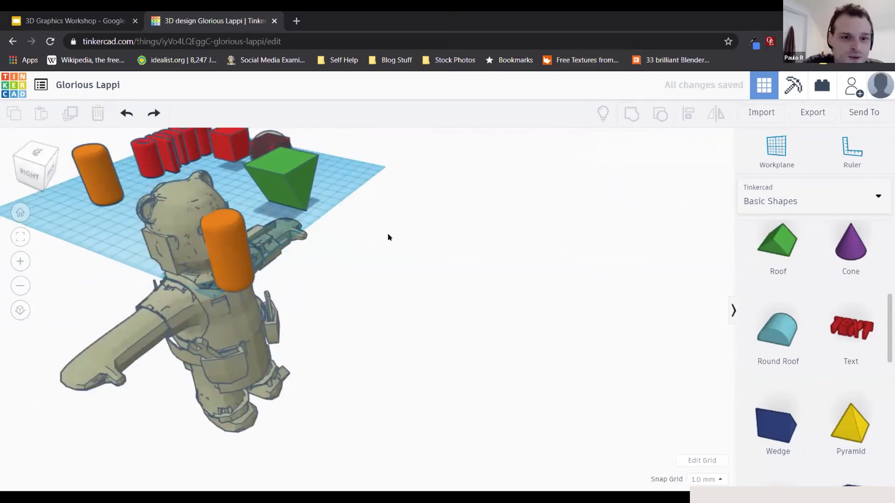
{"action": "middle_click_drag", "start_coordinate": [334, 273], "coordinate": [344, 287]}
{"action": "left_click_drag", "start_coordinate": [295, 290], "coordinate": [233, 247]}
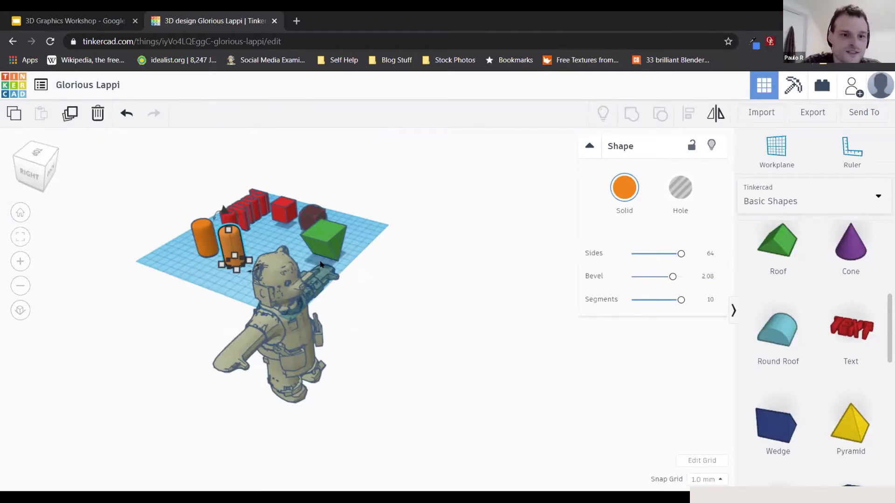
{"action": "scroll", "coordinate": [219, 205], "scroll_direction": "up", "scroll_amount": 2}
{"action": "scroll", "coordinate": [220, 203], "scroll_direction": "down", "scroll_amount": 5}
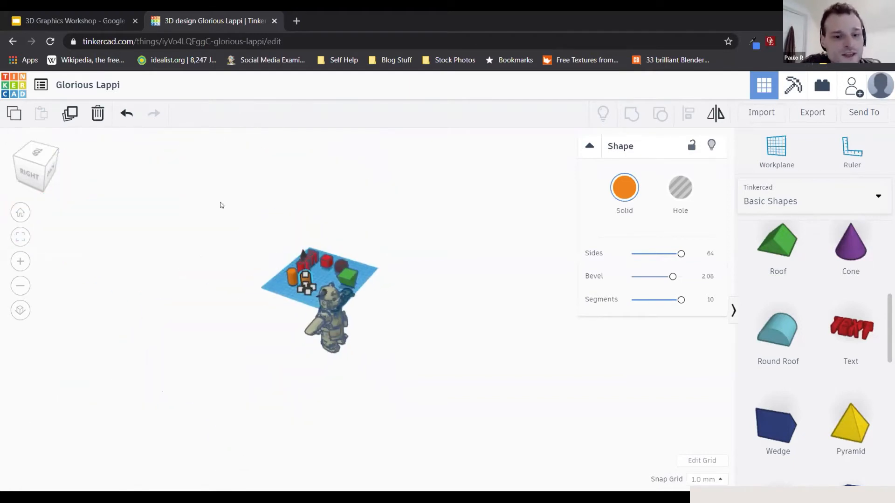
{"action": "scroll", "coordinate": [227, 232], "scroll_direction": "up", "scroll_amount": 4}
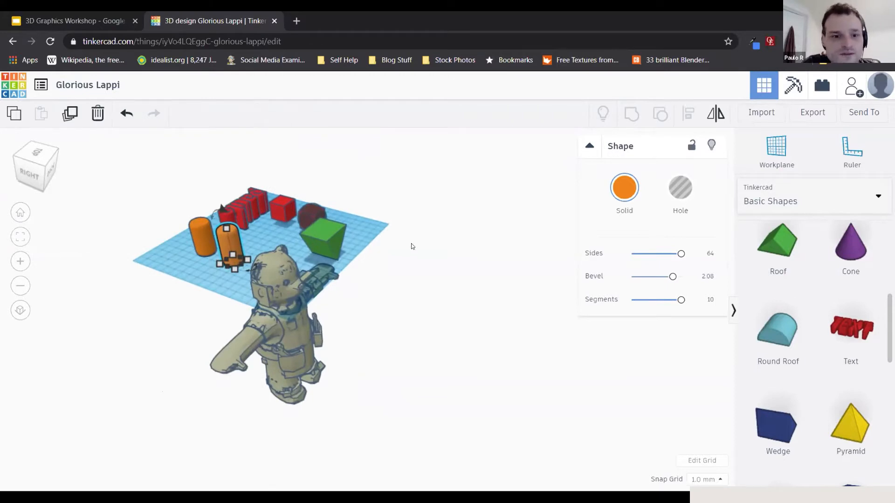
{"action": "scroll", "coordinate": [411, 246], "scroll_direction": "down", "scroll_amount": 2}
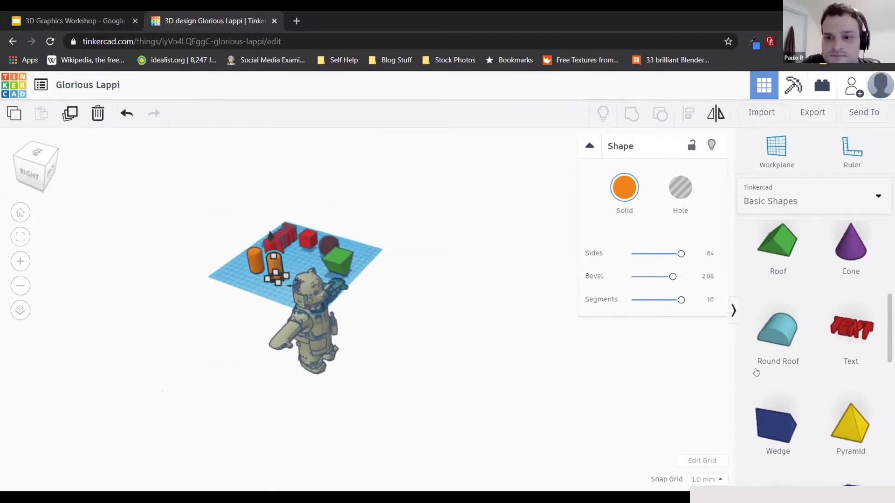
{"action": "scroll", "coordinate": [759, 372], "scroll_direction": "down", "scroll_amount": 10}
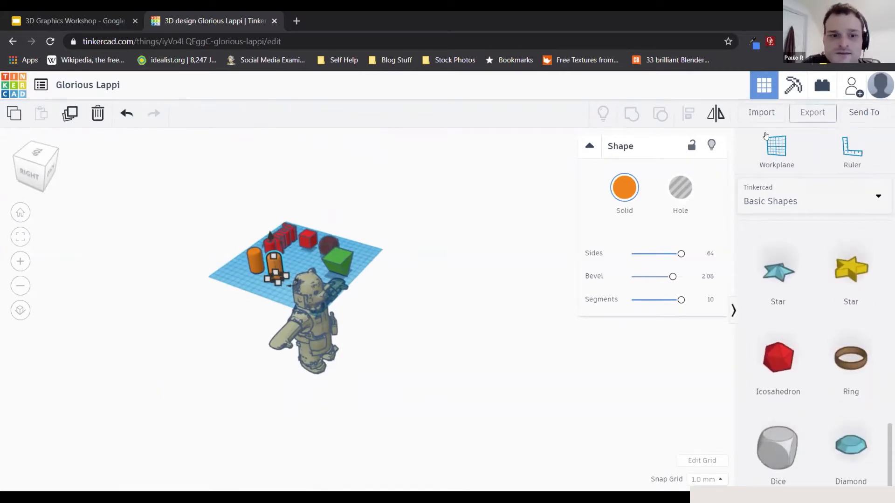
Step: Review the download formats for exporting the selected shape and the options for sending the design to other services
{"action": "left_click", "coordinate": [808, 113]}
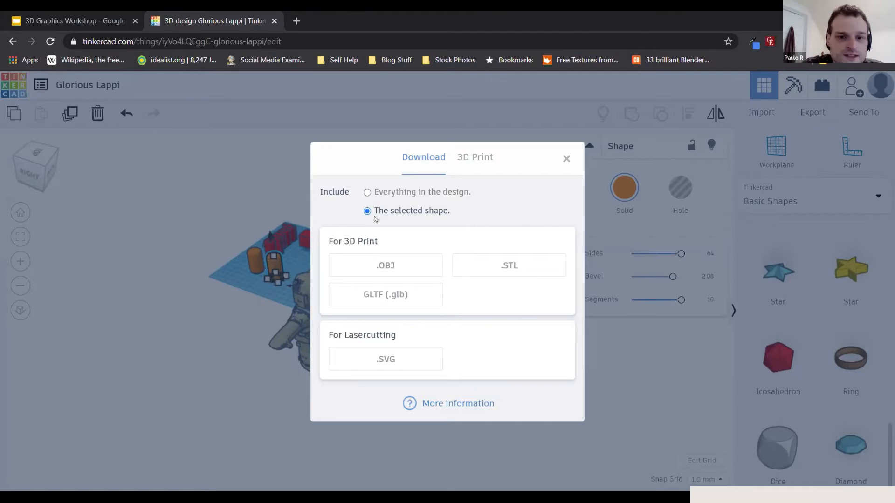
{"action": "left_click", "coordinate": [566, 161]}
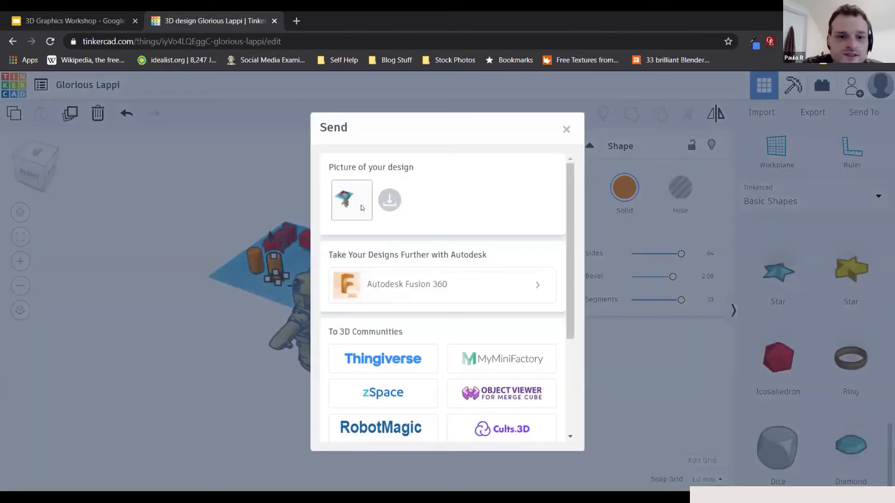
{"action": "scroll", "coordinate": [476, 292], "scroll_direction": "down", "scroll_amount": 3}
{"action": "scroll", "coordinate": [475, 292], "scroll_direction": "up", "scroll_amount": 3}
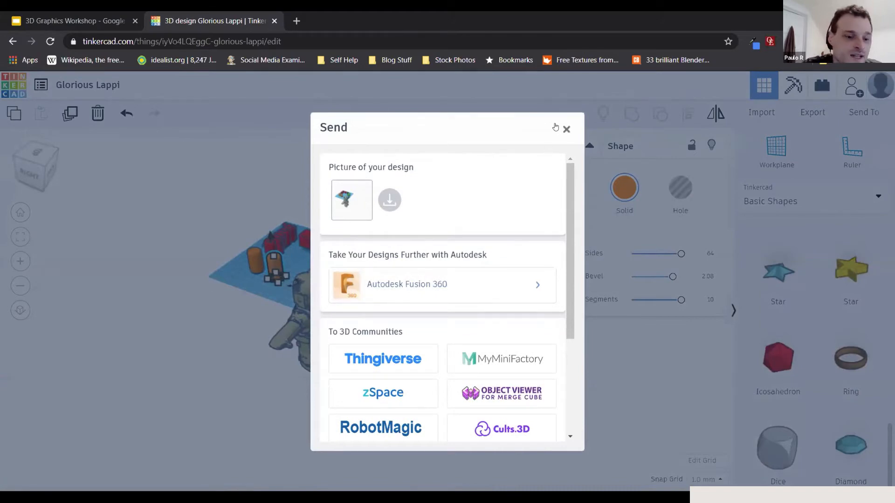
{"action": "left_click", "coordinate": [555, 126]}
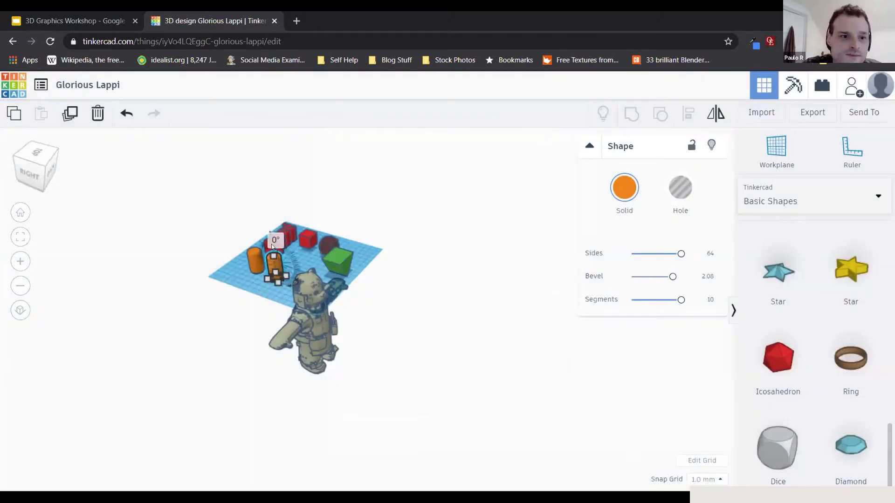
Step: Deselect the orange cylinder and return to the home view to look over the whole design
{"action": "middle_click_drag", "start_coordinate": [218, 246], "coordinate": [286, 259]}
{"action": "scroll", "coordinate": [373, 307], "scroll_direction": "up", "scroll_amount": 5}
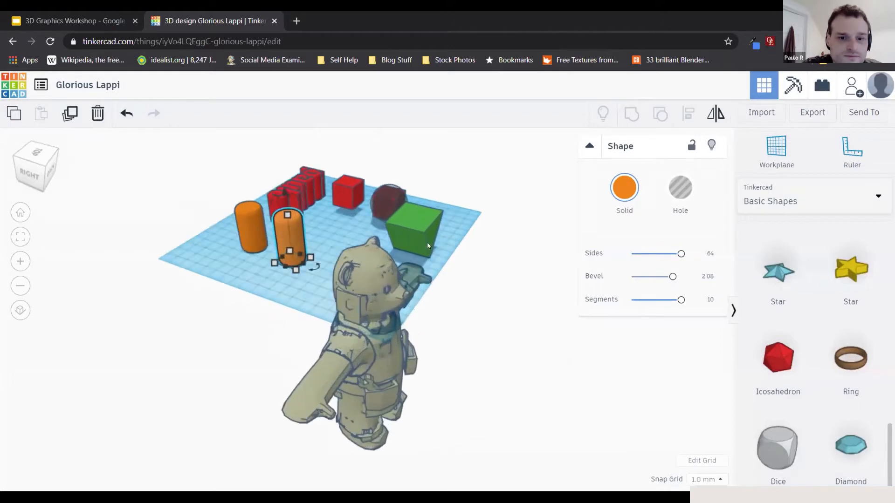
{"action": "left_click", "coordinate": [510, 242]}
{"action": "scroll", "coordinate": [512, 246], "scroll_direction": "down", "scroll_amount": 4}
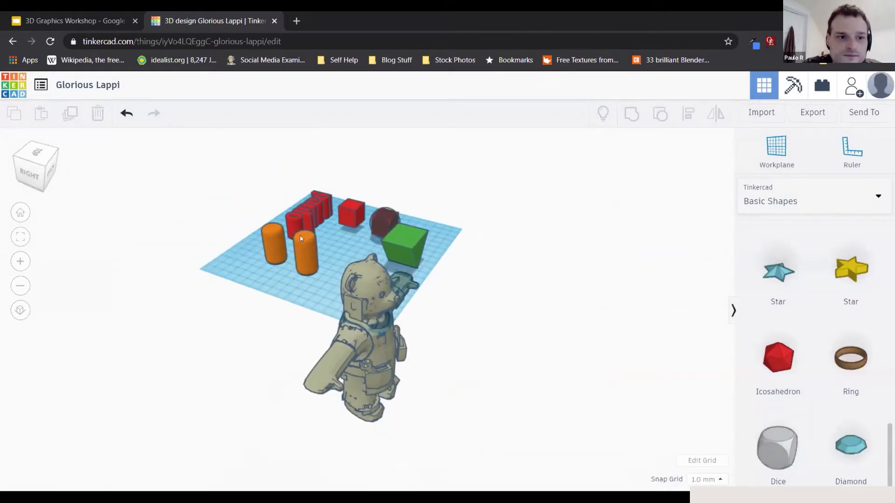
{"action": "left_click", "coordinate": [21, 213]}
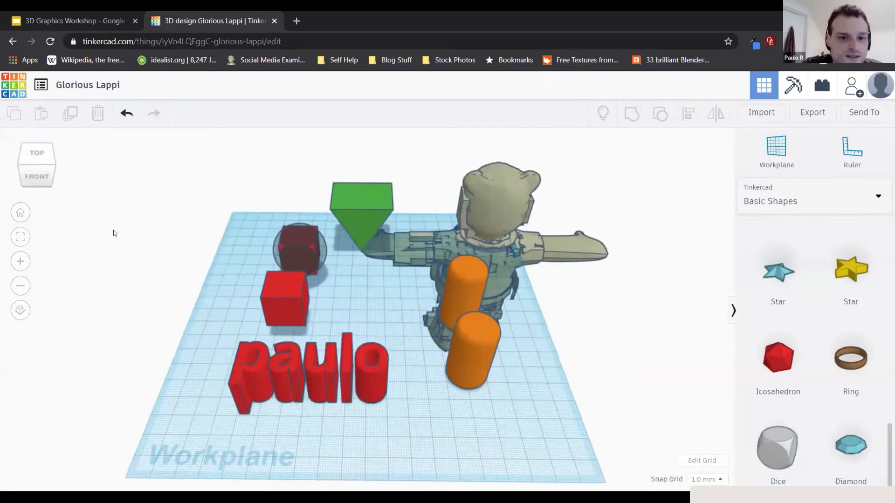
{"action": "scroll", "coordinate": [209, 261], "scroll_direction": "down", "scroll_amount": 3}
{"action": "scroll", "coordinate": [212, 271], "scroll_direction": "up", "scroll_amount": 2}
{"action": "scroll", "coordinate": [205, 273], "scroll_direction": "up", "scroll_amount": 2}
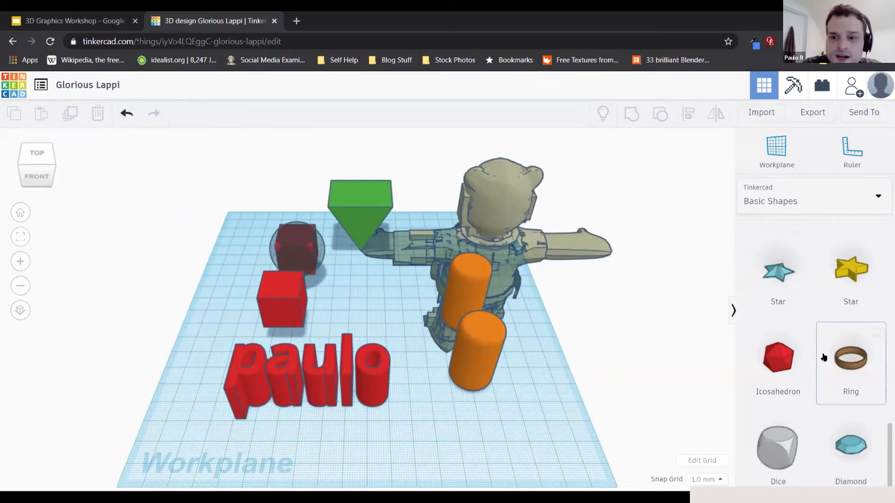
Step: Browse the Text and numbers and Characters shape collections
{"action": "scroll", "coordinate": [824, 356], "scroll_direction": "up", "scroll_amount": 5}
{"action": "left_click", "coordinate": [805, 202]}
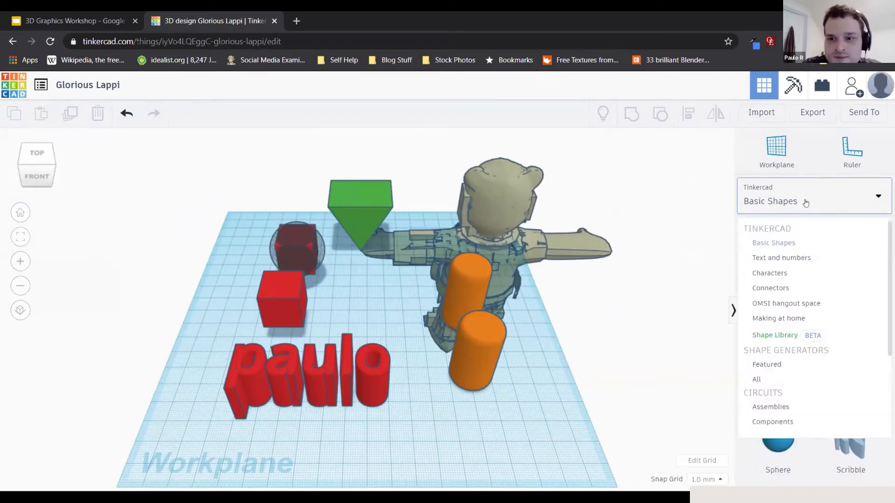
{"action": "left_click", "coordinate": [781, 257]}
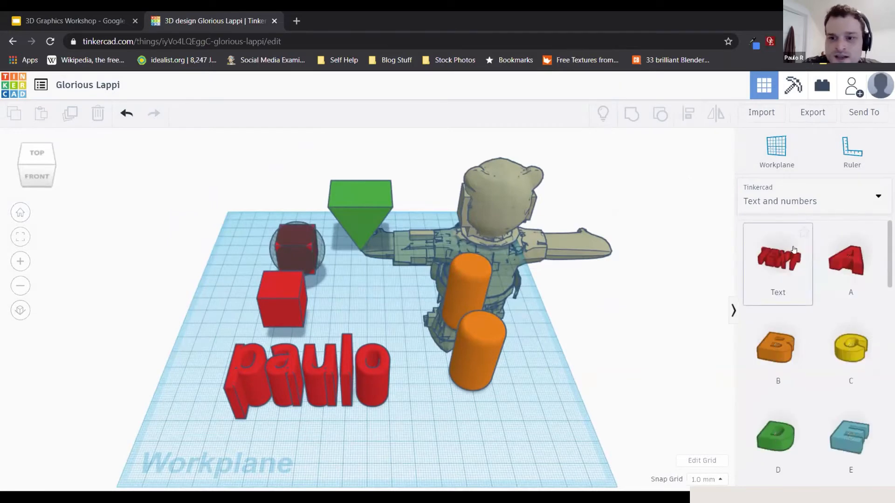
{"action": "scroll", "coordinate": [854, 264], "scroll_direction": "down", "scroll_amount": 15}
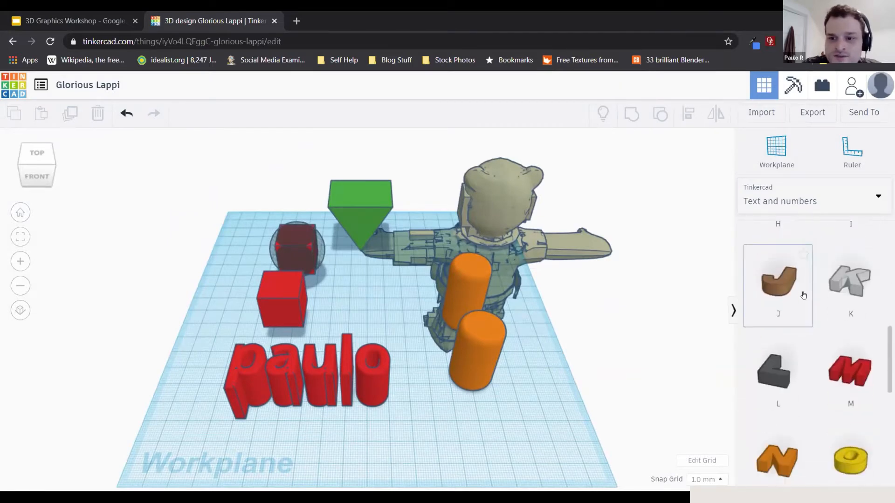
{"action": "scroll", "coordinate": [830, 326], "scroll_direction": "up", "scroll_amount": 10}
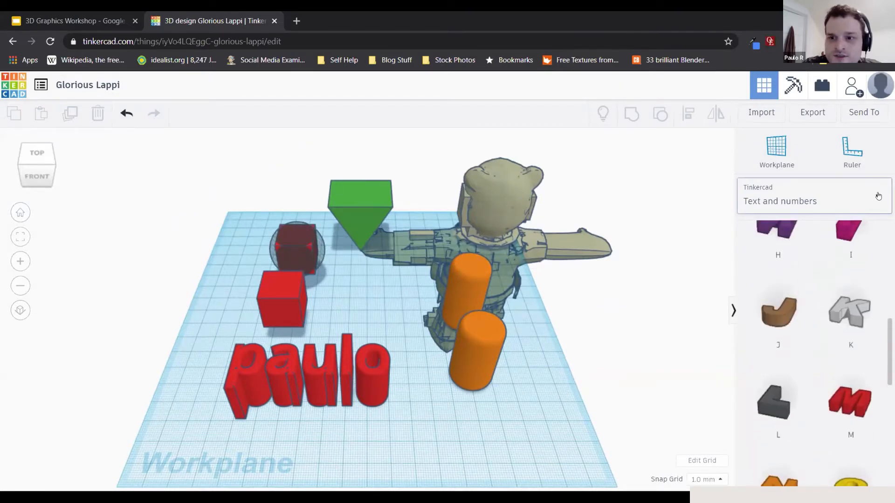
{"action": "left_click", "coordinate": [821, 201]}
{"action": "left_click", "coordinate": [802, 271]}
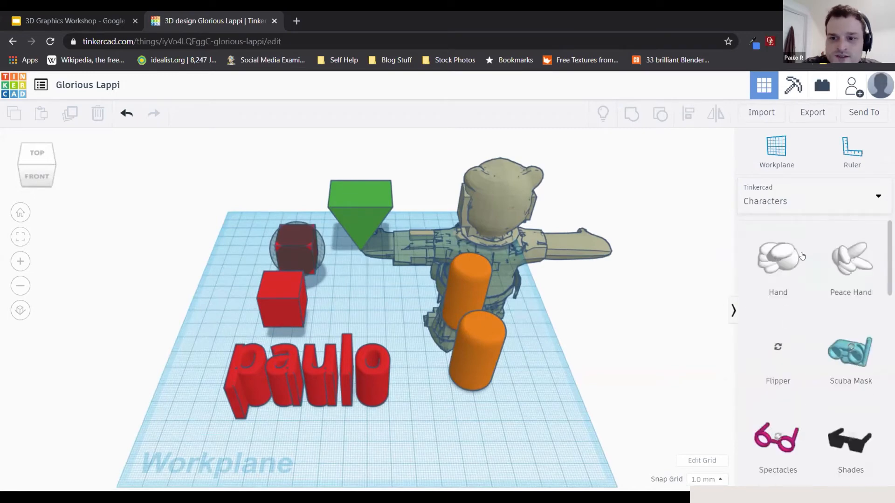
{"action": "scroll", "coordinate": [831, 303], "scroll_direction": "down", "scroll_amount": 8}
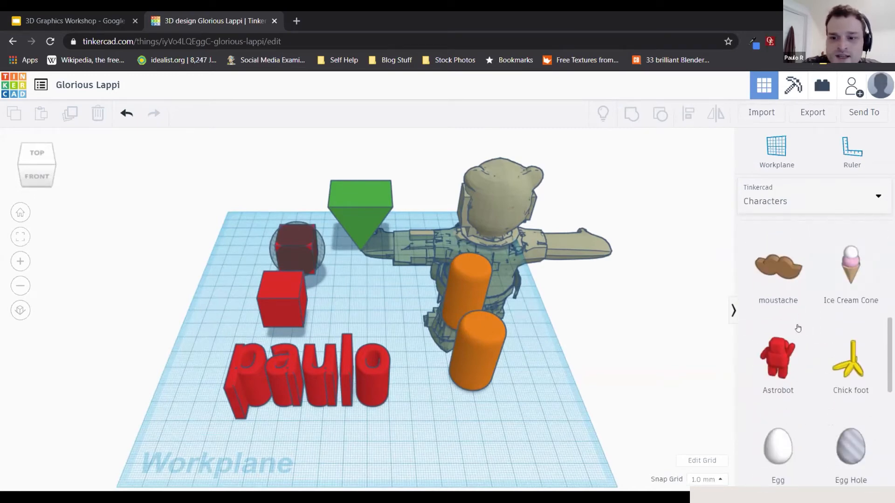
Step: Browse the remaining Characters shapes and the Connectors and OMSI hangout space collections, and look over the whole design
{"action": "scroll", "coordinate": [828, 347], "scroll_direction": "down", "scroll_amount": 6}
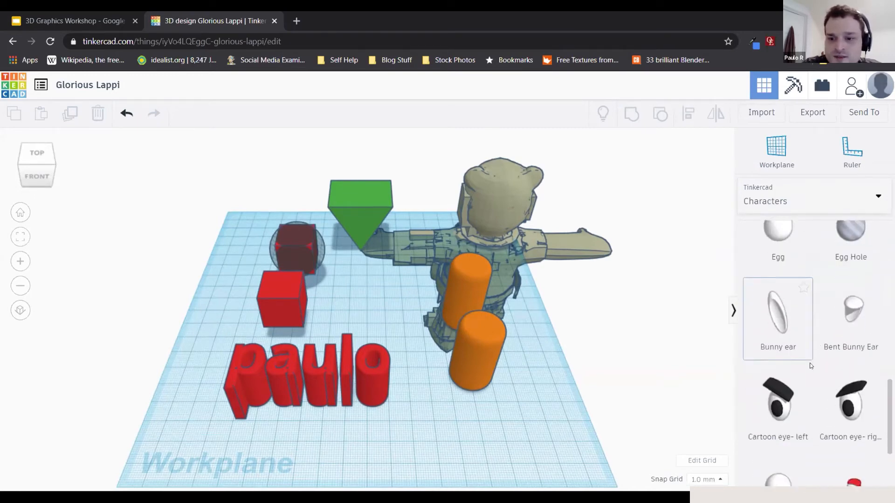
{"action": "left_click", "coordinate": [876, 199]}
{"action": "left_click", "coordinate": [827, 293]}
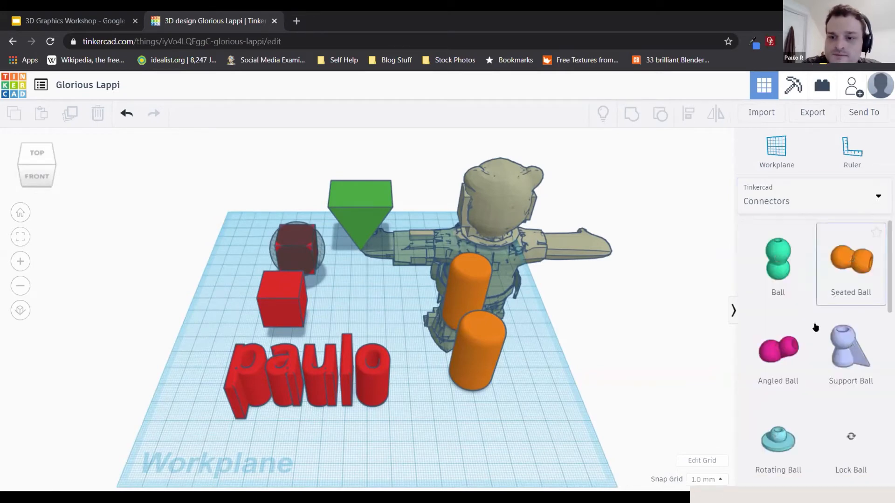
{"action": "scroll", "coordinate": [816, 335], "scroll_direction": "down", "scroll_amount": 2}
{"action": "scroll", "coordinate": [817, 344], "scroll_direction": "down", "scroll_amount": 6}
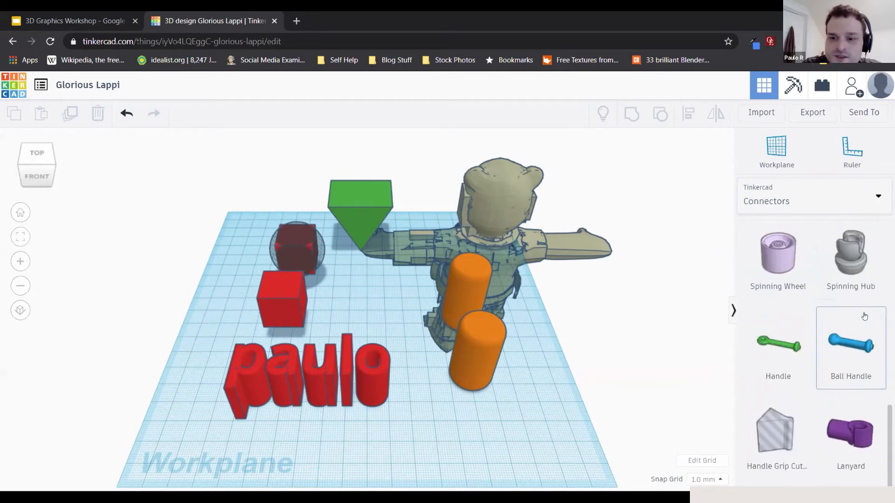
{"action": "left_click", "coordinate": [876, 194]}
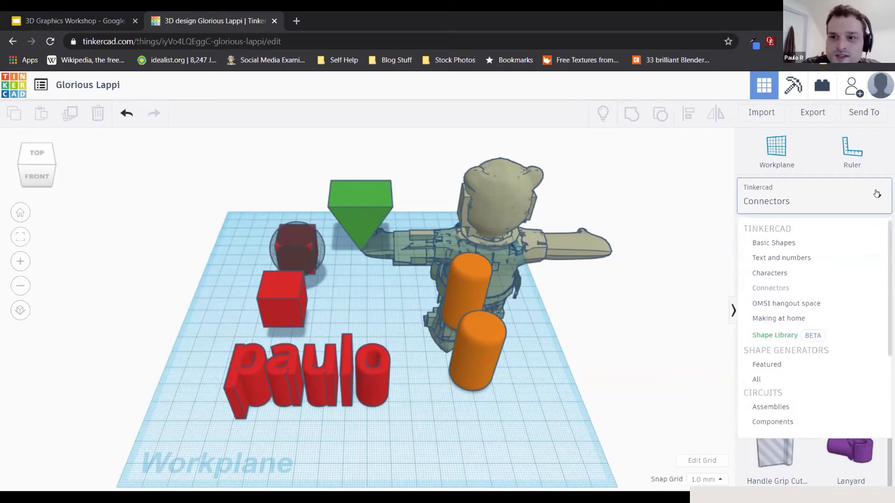
{"action": "left_click", "coordinate": [778, 304]}
{"action": "scroll", "coordinate": [820, 310], "scroll_direction": "down", "scroll_amount": 10}
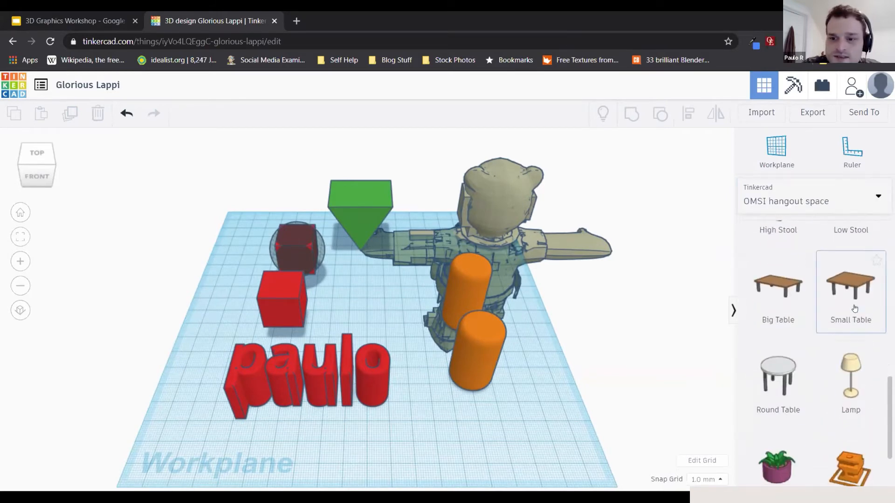
{"action": "scroll", "coordinate": [823, 333], "scroll_direction": "down", "scroll_amount": 3}
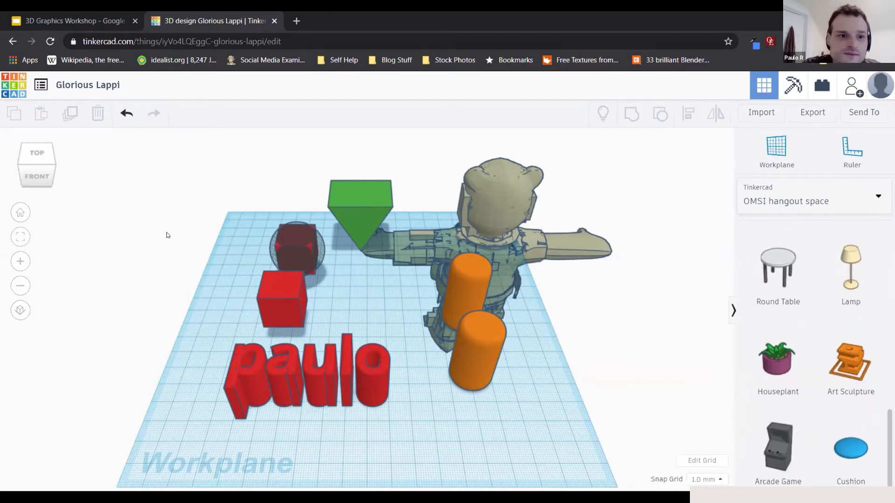
{"action": "right_click_drag", "start_coordinate": [166, 235], "coordinate": [246, 209]}
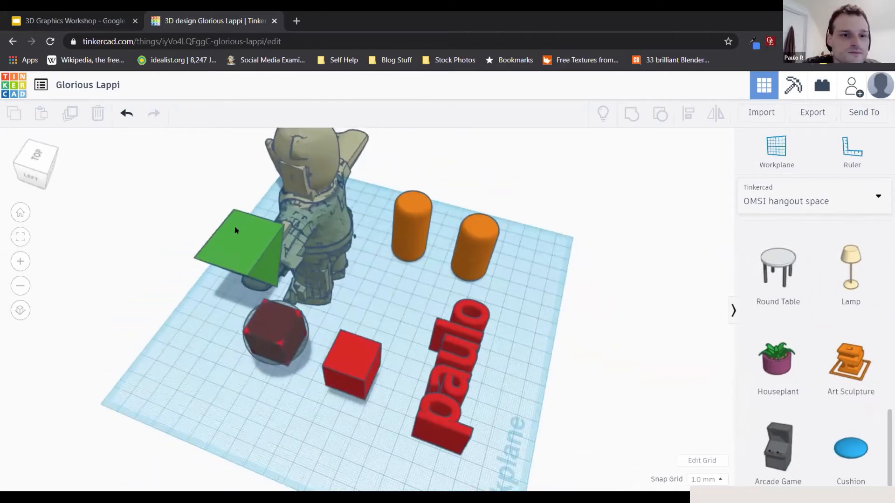
{"action": "scroll", "coordinate": [236, 230], "scroll_direction": "down", "scroll_amount": 4}
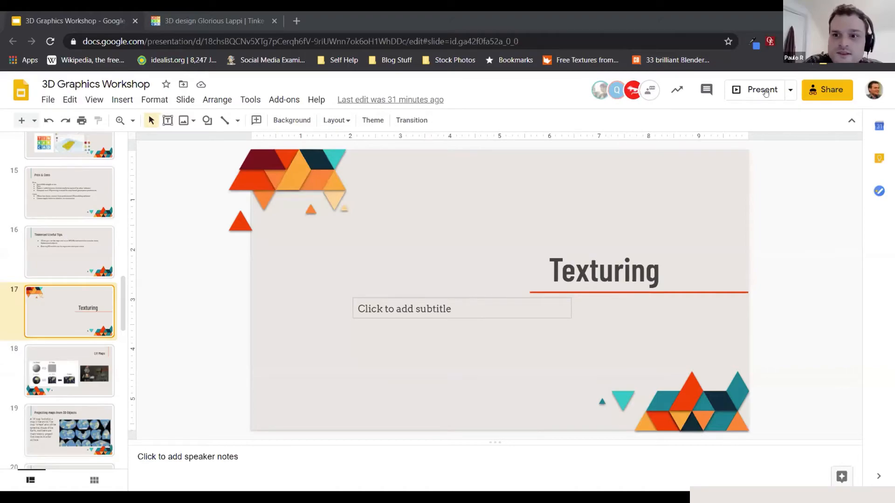
Step: Present the 3D Graphics Workshop slides in Google Slides from the Texturing slide and advance to the UV Maps slide
{"action": "key", "text": "ctrl+F5"}
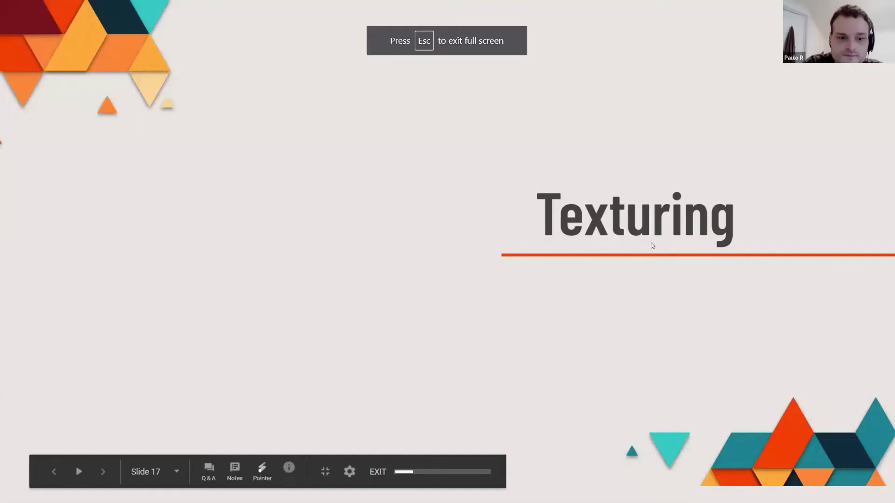
{"action": "key", "text": "Right"}
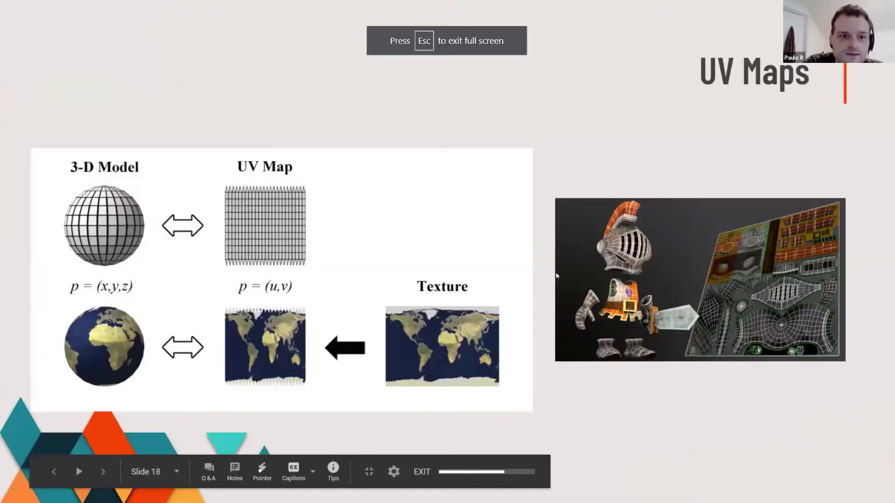
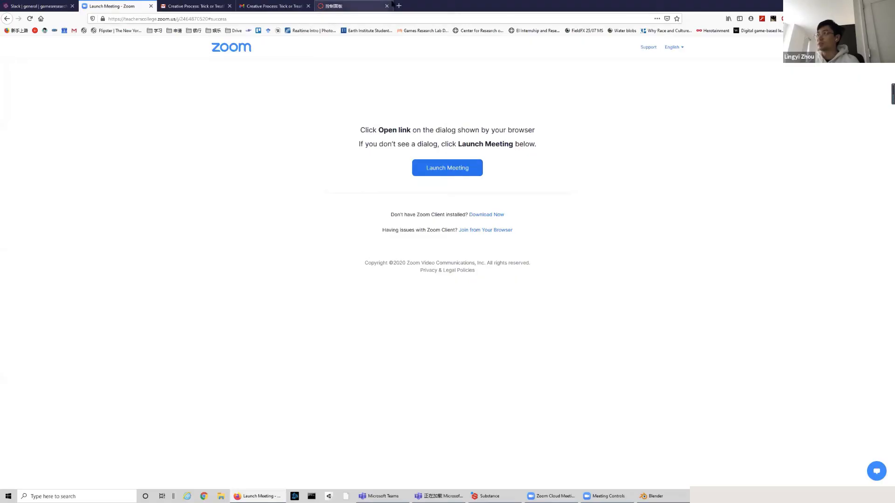
Step: Search the web for "blender" in a new browser tab, open blender.org and look through its home page
{"action": "left_click", "coordinate": [399, 6]}
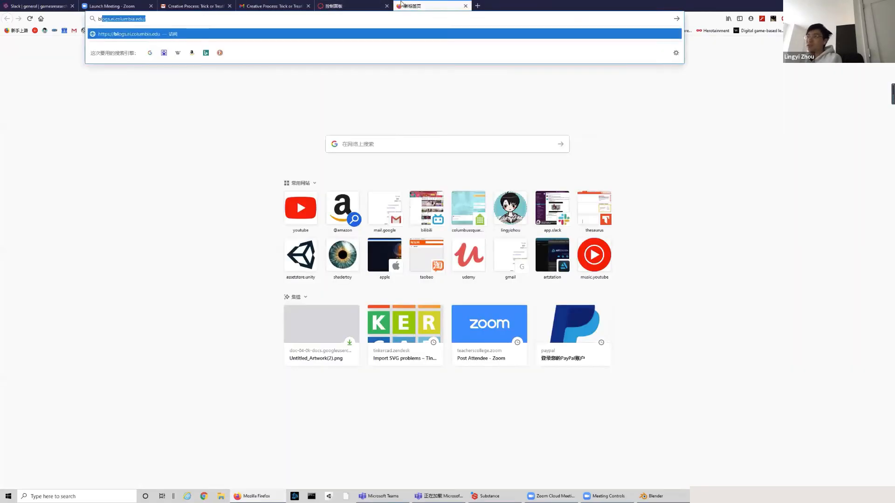
{"action": "type", "text": "blender"}
{"action": "key", "text": "Return"}
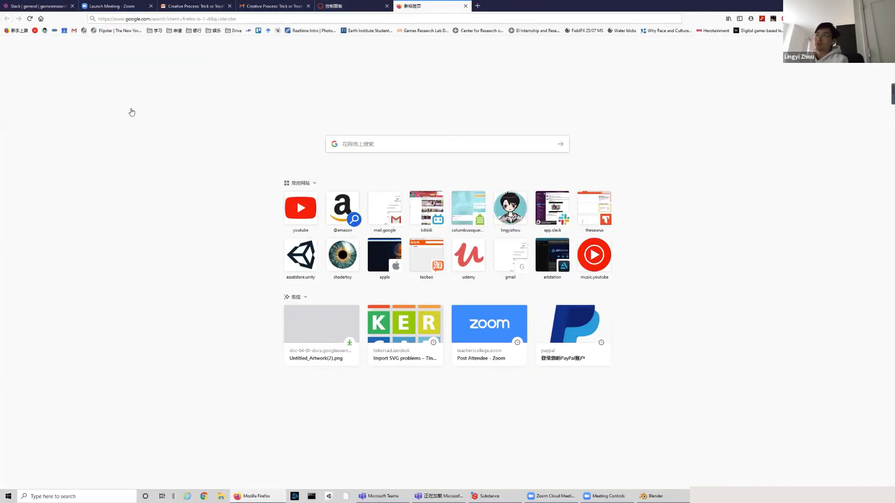
{"action": "left_click", "coordinate": [121, 110]}
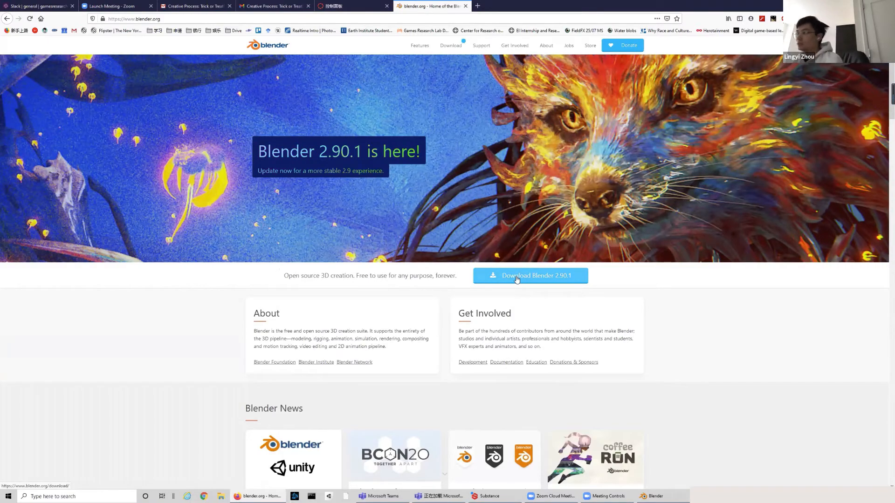
{"action": "scroll", "coordinate": [513, 285], "scroll_direction": "down", "scroll_amount": 5}
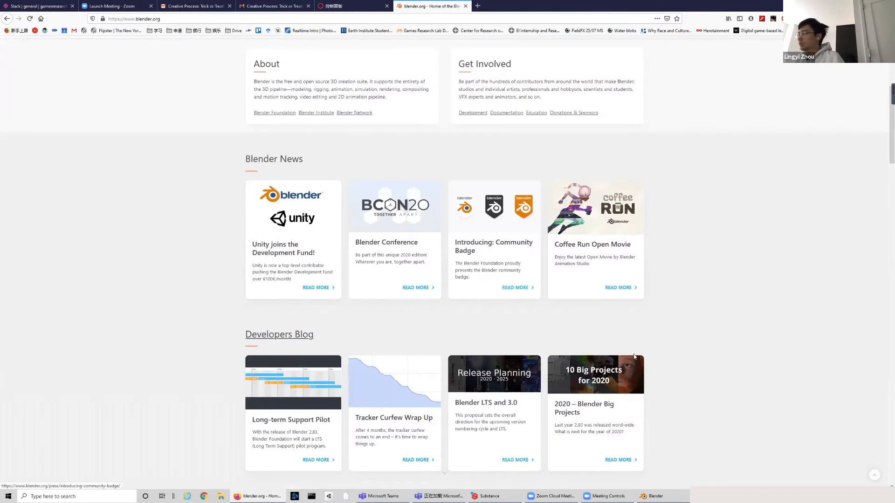
Step: Switch to Blender, dismiss the splash screen and inspect the default cube from several angles and distances
{"action": "left_click", "coordinate": [669, 494]}
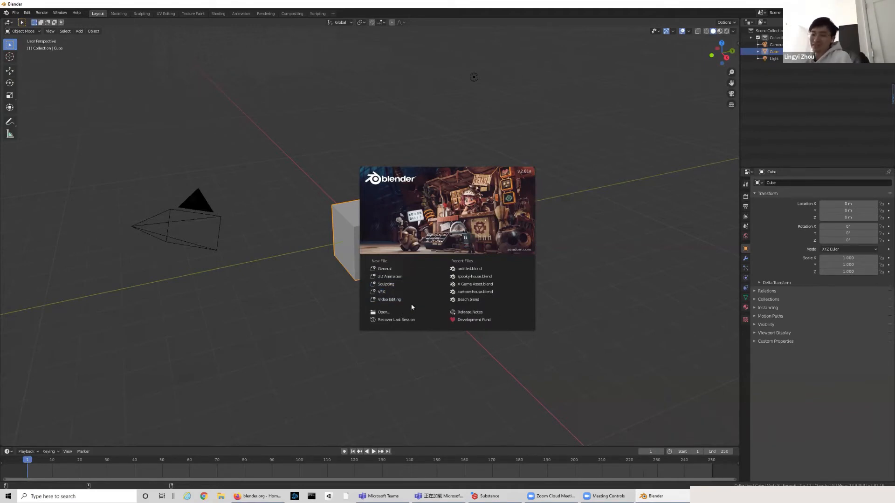
{"action": "left_click", "coordinate": [417, 270]}
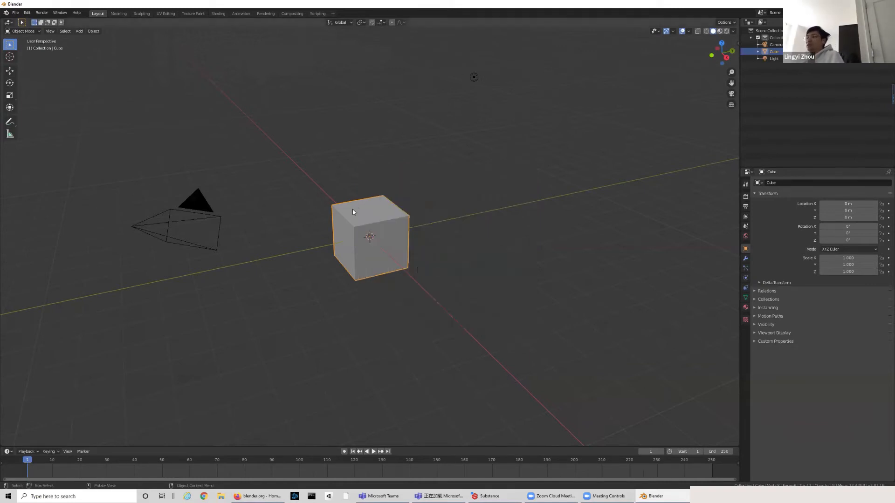
{"action": "middle_click_drag", "start_coordinate": [438, 273], "coordinate": [465, 246]}
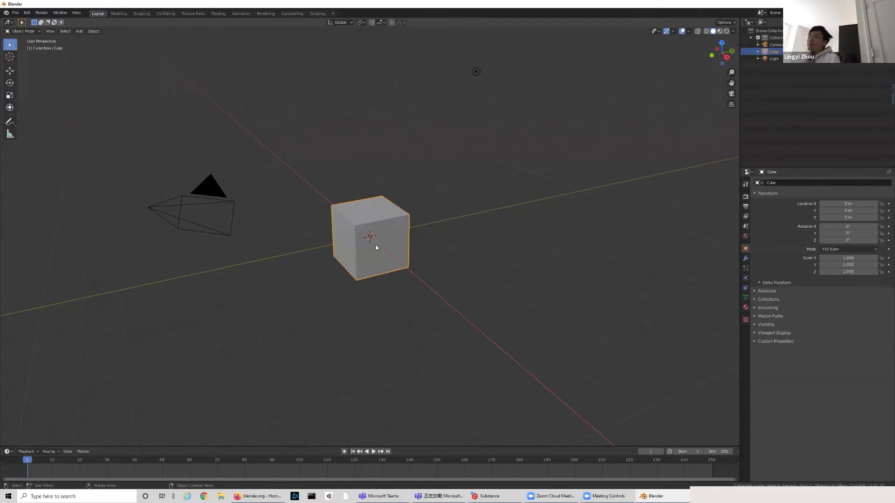
{"action": "middle_click_drag", "start_coordinate": [429, 235], "coordinate": [208, 135]}
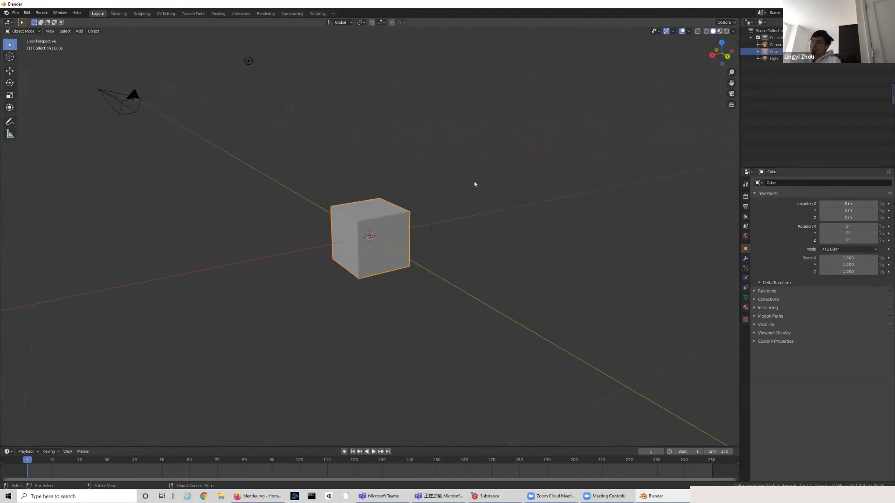
{"action": "middle_click_drag", "start_coordinate": [491, 214], "coordinate": [451, 175]}
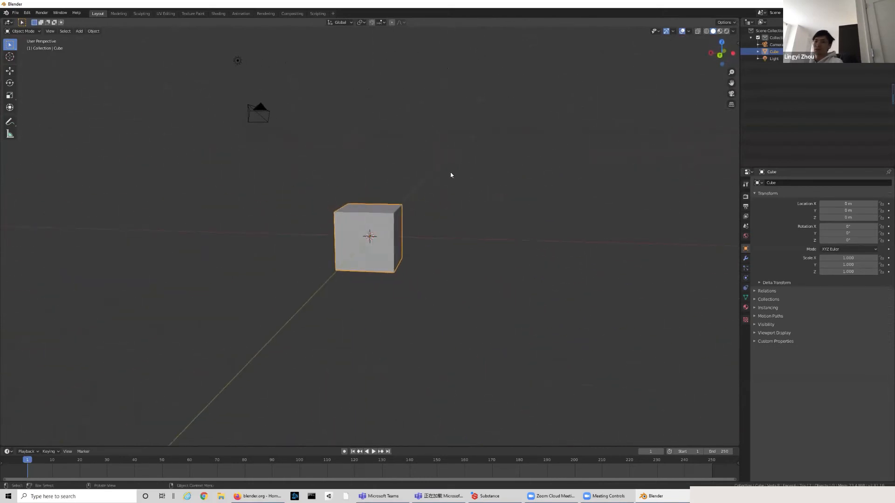
{"action": "scroll", "coordinate": [423, 205], "scroll_direction": "up", "scroll_amount": 6}
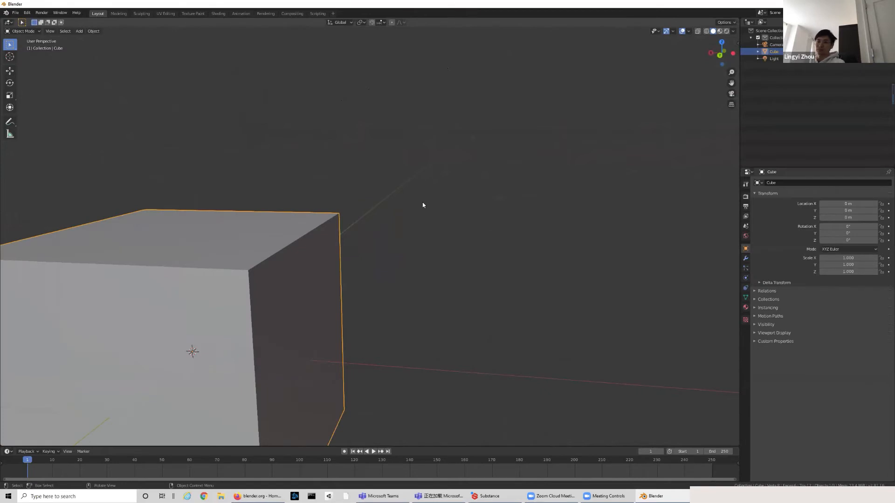
{"action": "scroll", "coordinate": [423, 205], "scroll_direction": "down", "scroll_amount": 8}
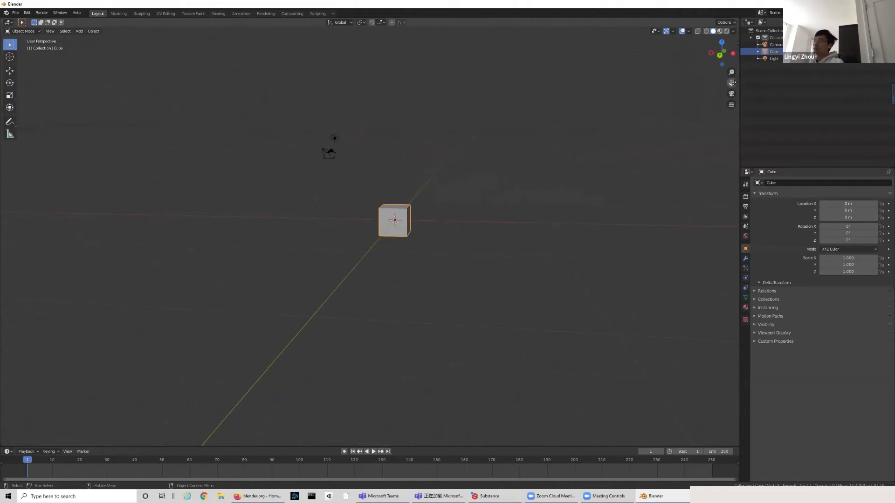
Step: Pan the scene until the cube is far out of sight, deselect it and try Frame Selected
{"action": "left_click_drag", "start_coordinate": [731, 82], "coordinate": [699, 490]}
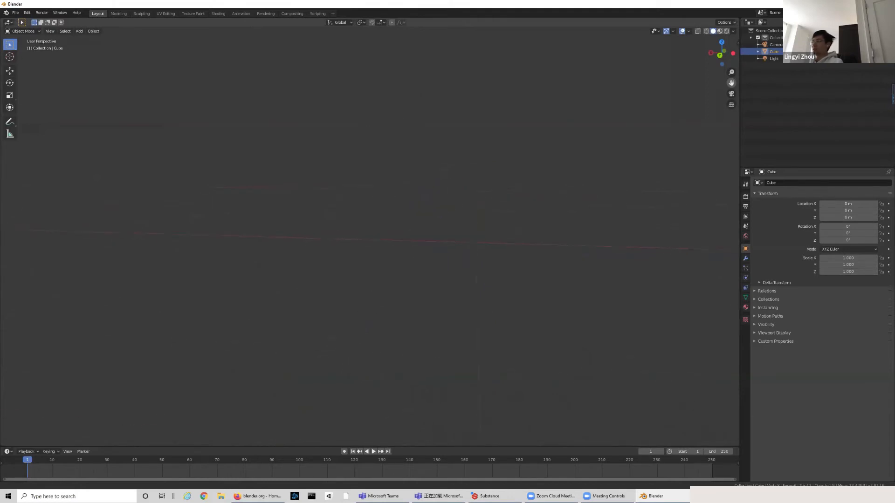
{"action": "left_click_drag", "start_coordinate": [33, 219], "coordinate": [462, 169]}
{"action": "left_click", "coordinate": [462, 169]}
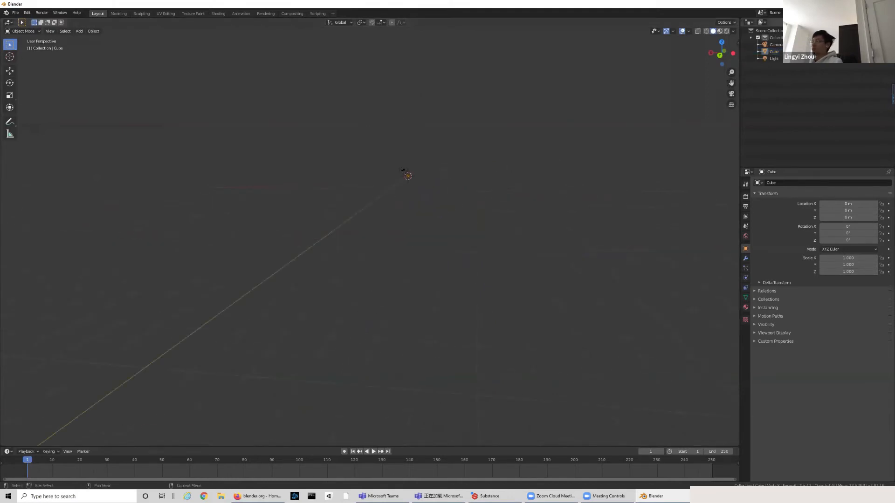
{"action": "left_click", "coordinate": [78, 32]}
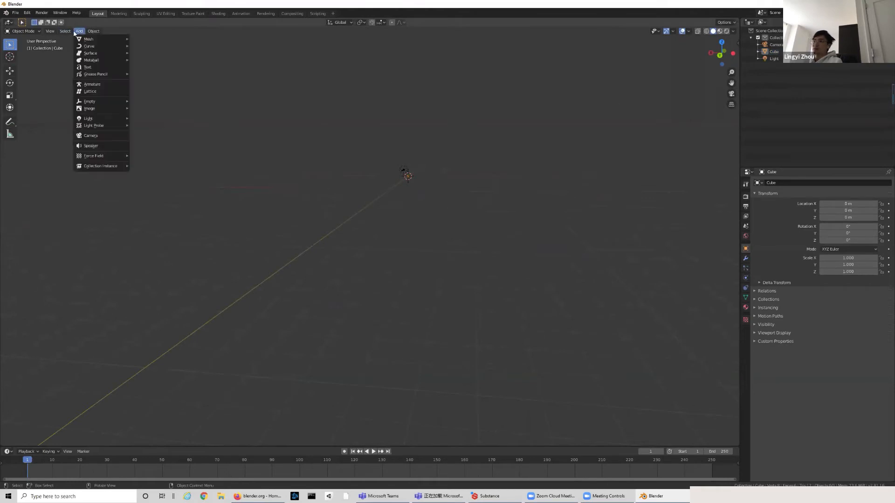
{"action": "mouse_move", "coordinate": [51, 33]}
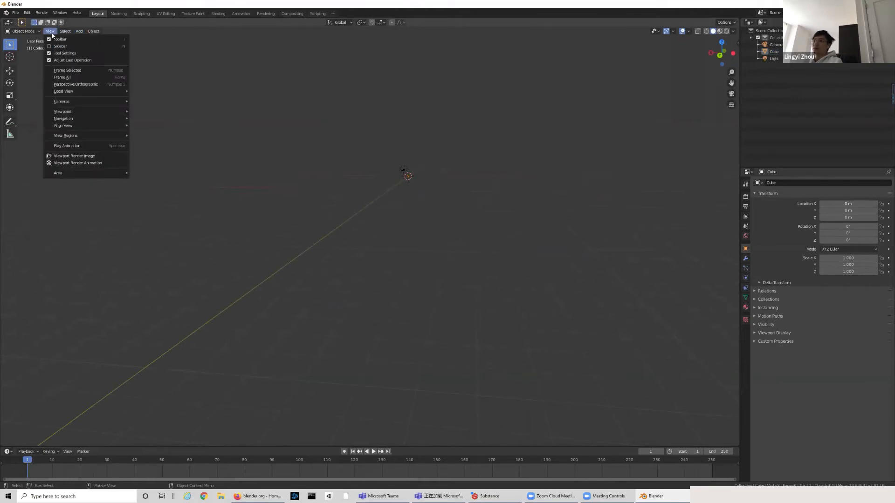
{"action": "left_click", "coordinate": [77, 71]}
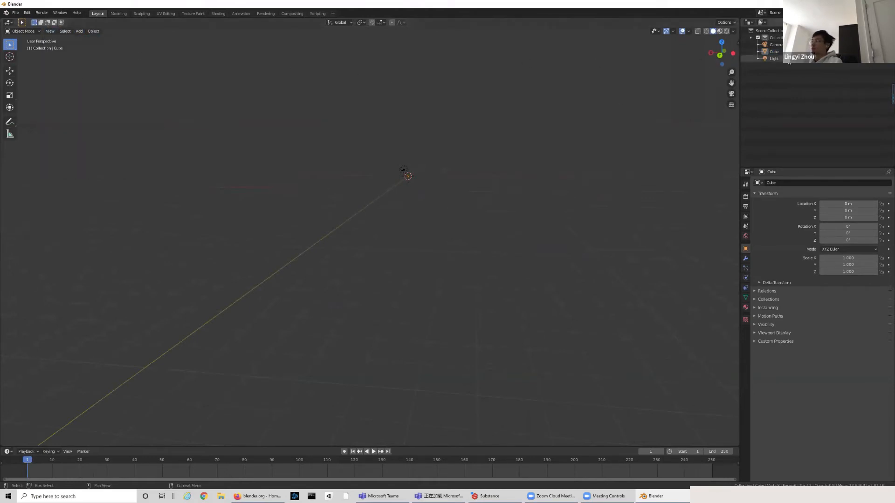
Step: Select the cube from the scene's object list, frame it in the viewport and view it from above at an angle
{"action": "left_click", "coordinate": [773, 51]}
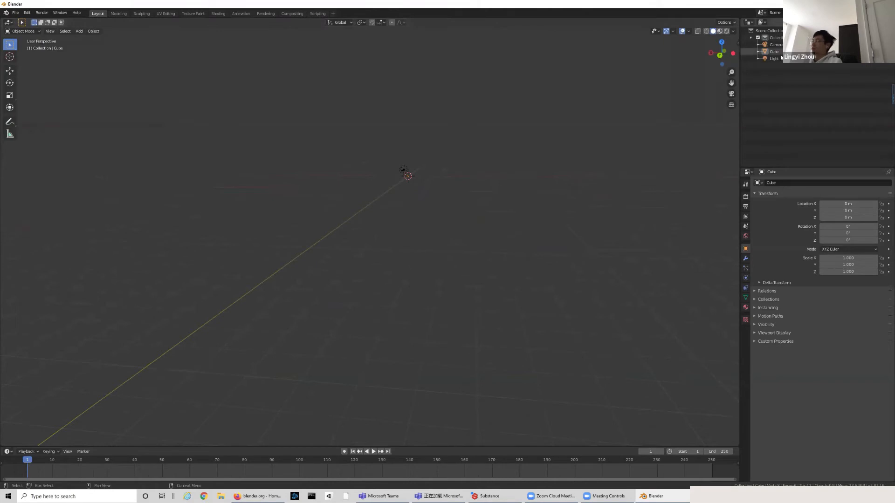
{"action": "left_click", "coordinate": [50, 31]}
{"action": "left_click", "coordinate": [97, 73]}
{"action": "scroll", "coordinate": [406, 127], "scroll_direction": "down", "scroll_amount": 8}
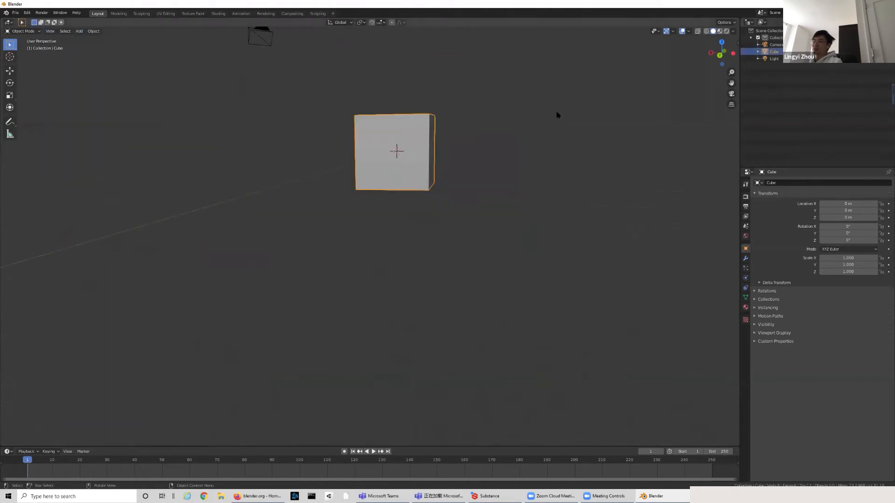
{"action": "middle_click_drag", "start_coordinate": [518, 100], "coordinate": [511, 139]}
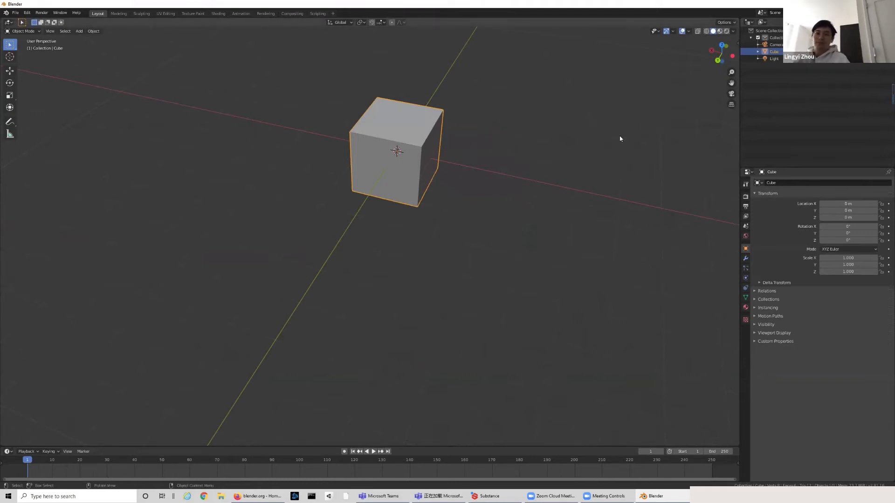
{"action": "middle_click_drag", "start_coordinate": [471, 169], "coordinate": [471, 168]}
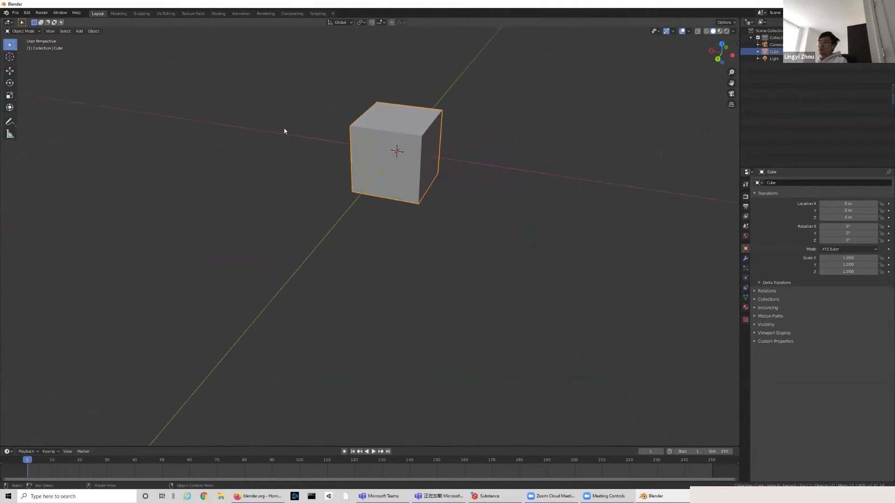
Step: Enter Edit Mode on the cube, select only its nearest upper corner vertex, and return to Object Mode
{"action": "key", "text": "Tab"}
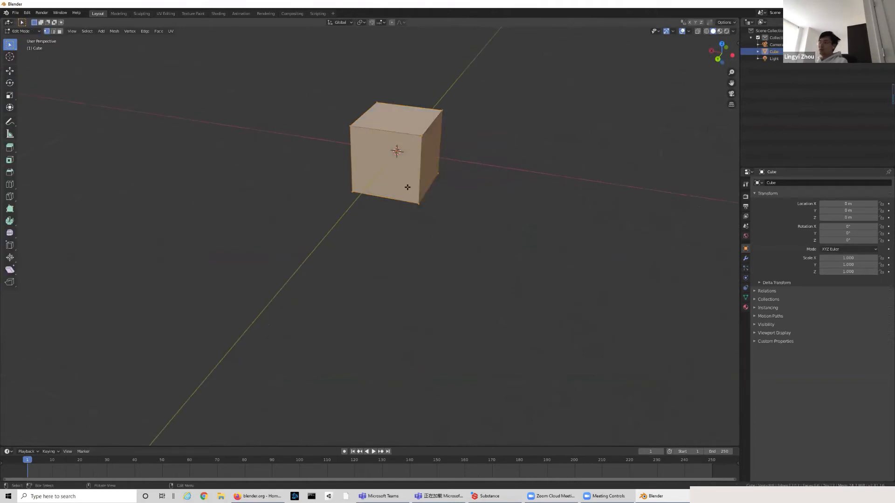
{"action": "scroll", "coordinate": [492, 164], "scroll_direction": "up", "scroll_amount": 4}
{"action": "middle_click_drag", "start_coordinate": [490, 150], "coordinate": [324, 109]}
{"action": "left_click", "coordinate": [489, 116]}
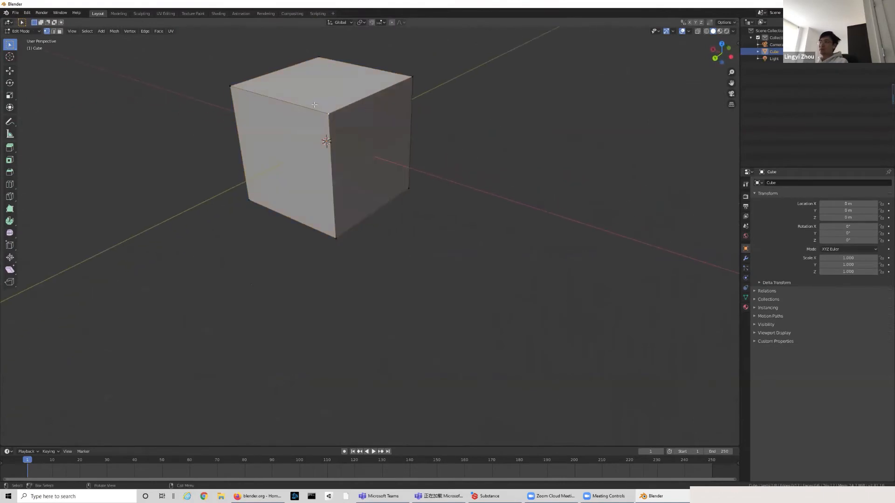
{"action": "left_click_drag", "start_coordinate": [315, 101], "coordinate": [362, 133]}
{"action": "middle_click_drag", "start_coordinate": [353, 136], "coordinate": [398, 148]}
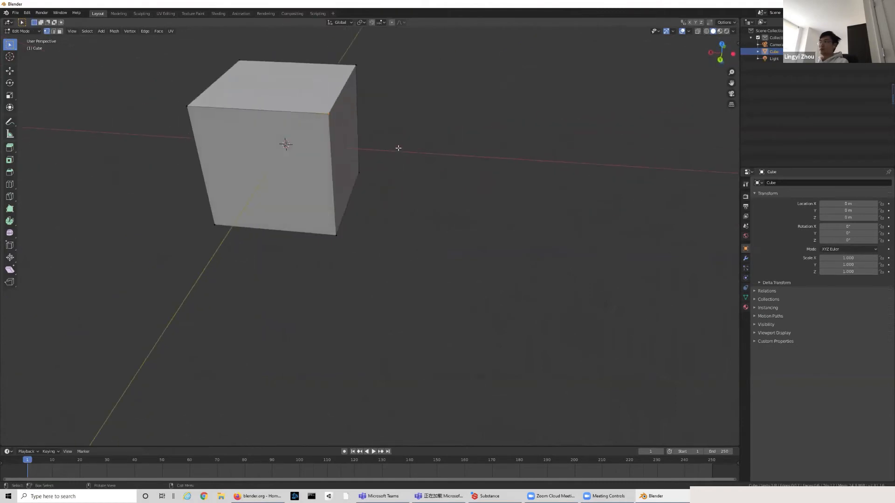
{"action": "key", "text": "Tab"}
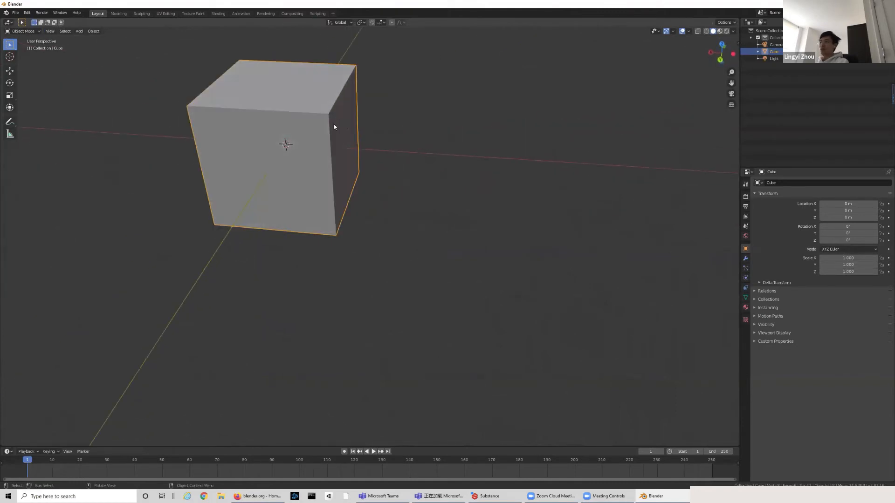
Step: Try scaling the cube down along the global Z axis in Object Mode
{"action": "key", "text": "s"}
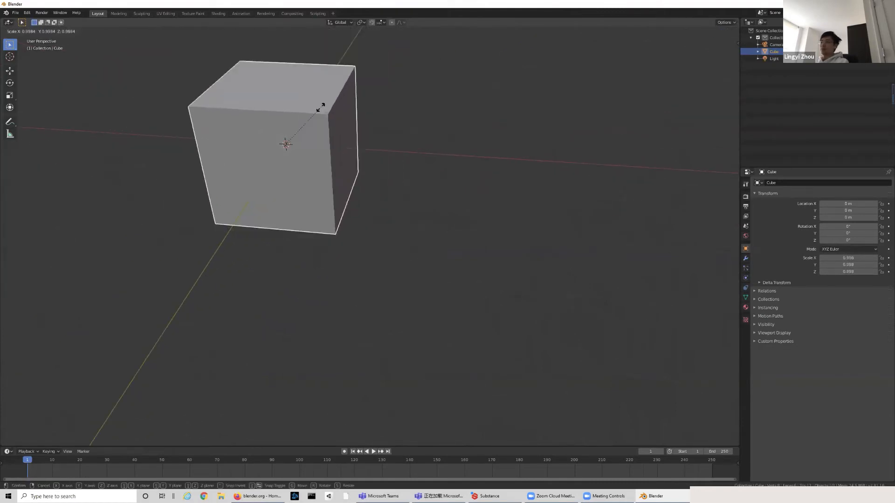
{"action": "key", "text": "z"}
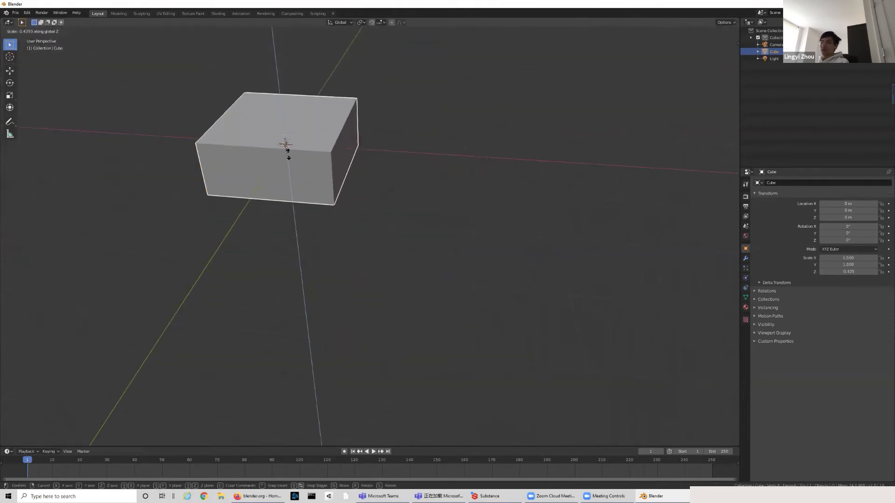
{"action": "key", "text": "Escape"}
Step: Switch the cube back and forth between Edit Mode and Object Mode, ending in Edit Mode with its front and side faces in view
{"action": "key", "text": "Tab"}
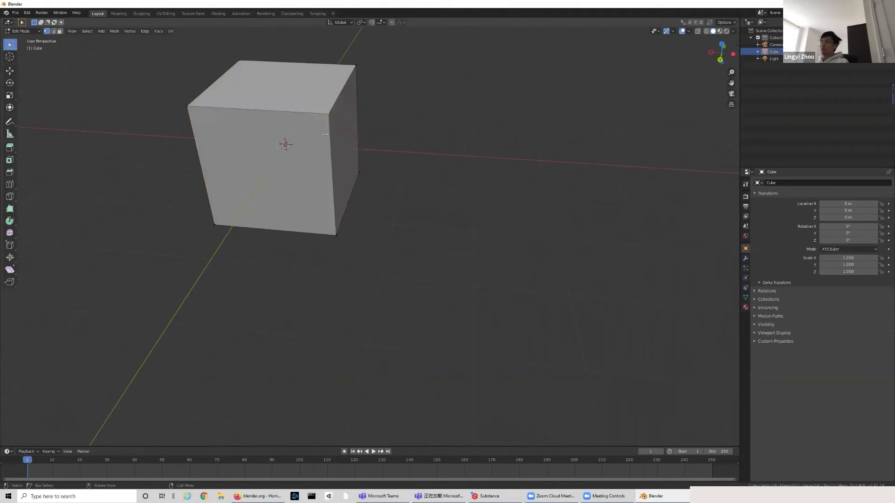
{"action": "middle_click_drag", "start_coordinate": [325, 134], "coordinate": [306, 119]}
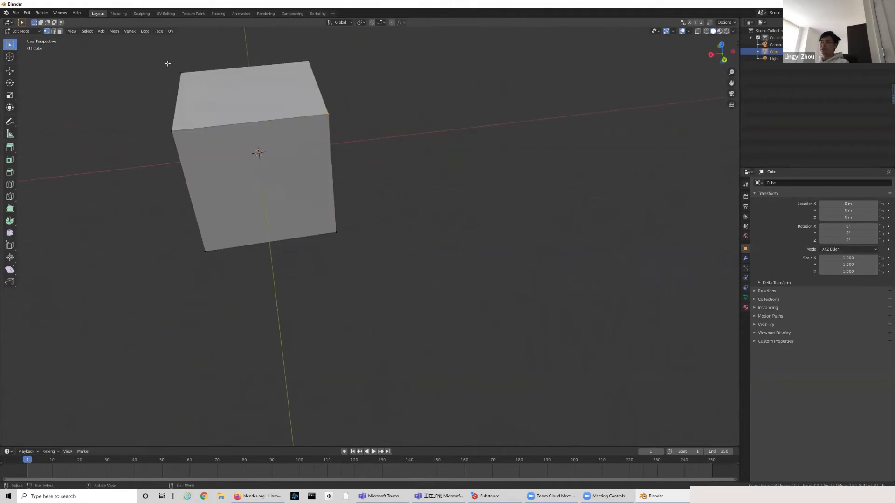
{"action": "key", "text": "Tab"}
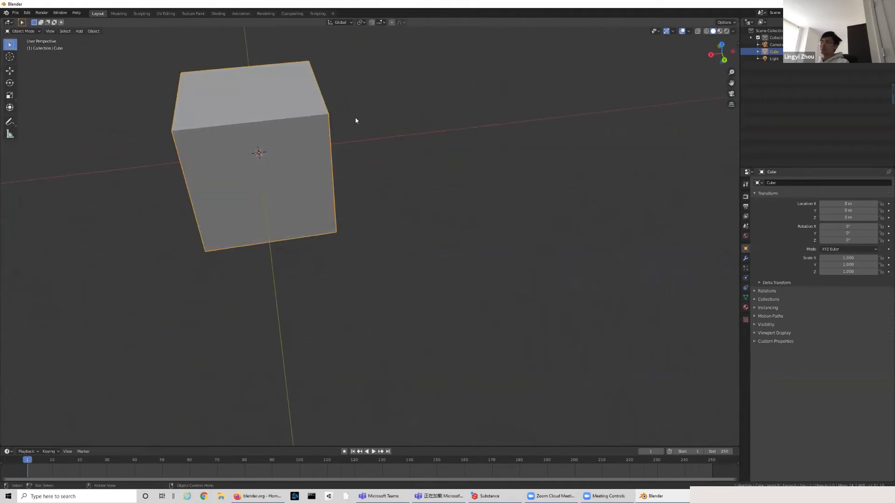
{"action": "middle_click_drag", "start_coordinate": [356, 120], "coordinate": [286, 109]}
{"action": "key", "text": "Tab"}
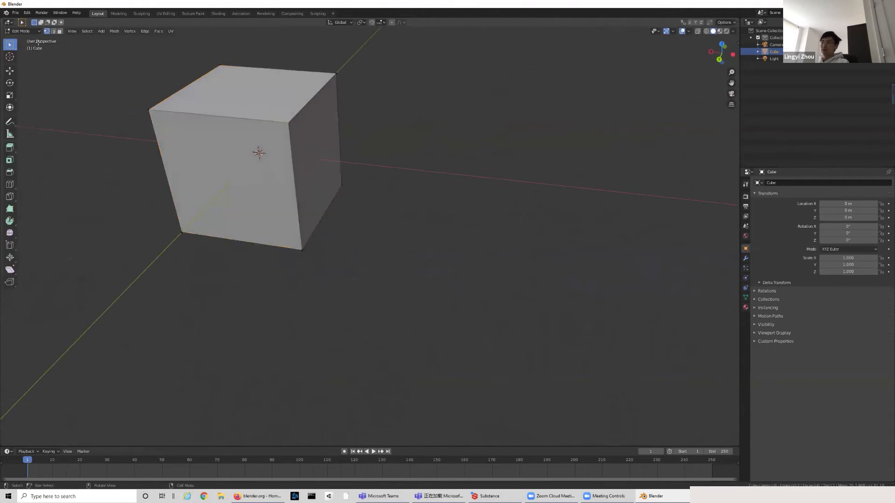
Step: Open the Preferences, set the interface resolution scale to 2.00 and close the preferences window
{"action": "left_click", "coordinate": [16, 13]}
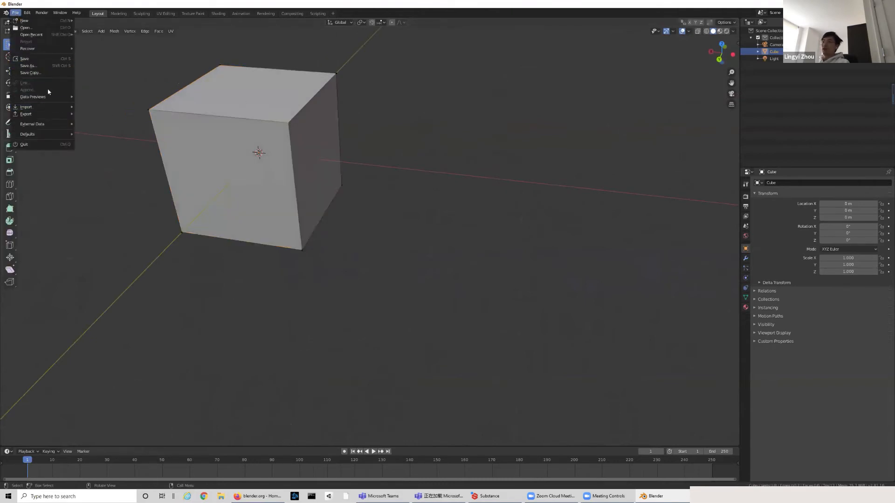
{"action": "left_click", "coordinate": [14, 13]}
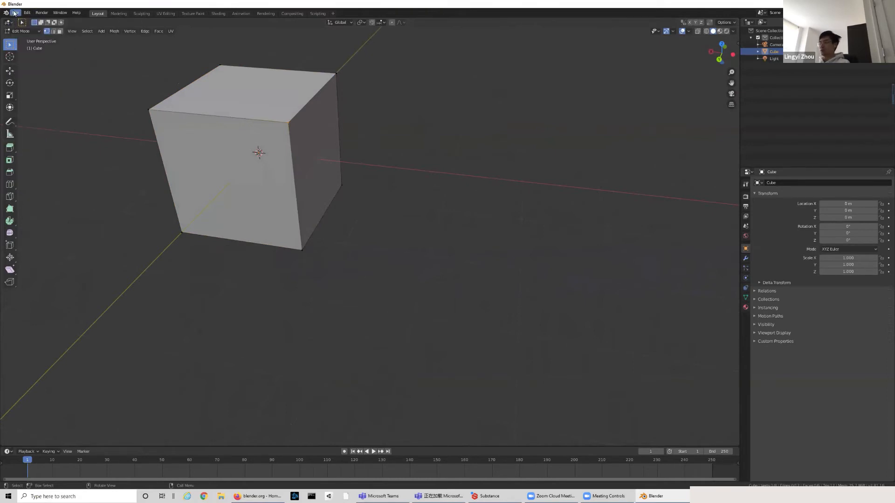
{"action": "left_click", "coordinate": [14, 13]}
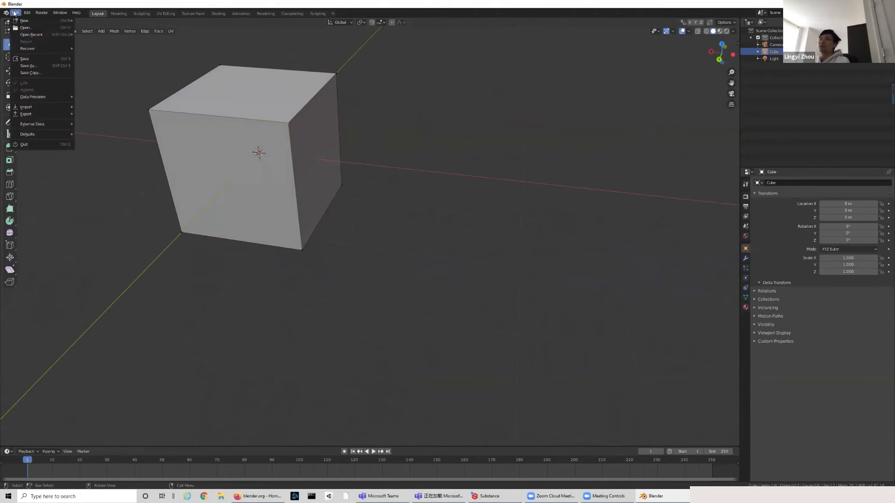
{"action": "left_click", "coordinate": [14, 13]}
{"action": "left_click", "coordinate": [28, 12]}
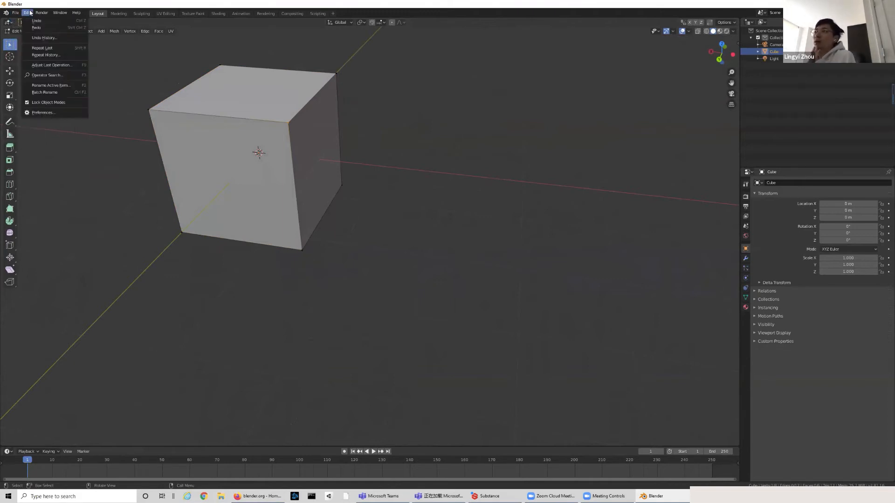
{"action": "left_click", "coordinate": [42, 112]}
{"action": "left_click_drag", "start_coordinate": [153, 49], "coordinate": [201, 49]}
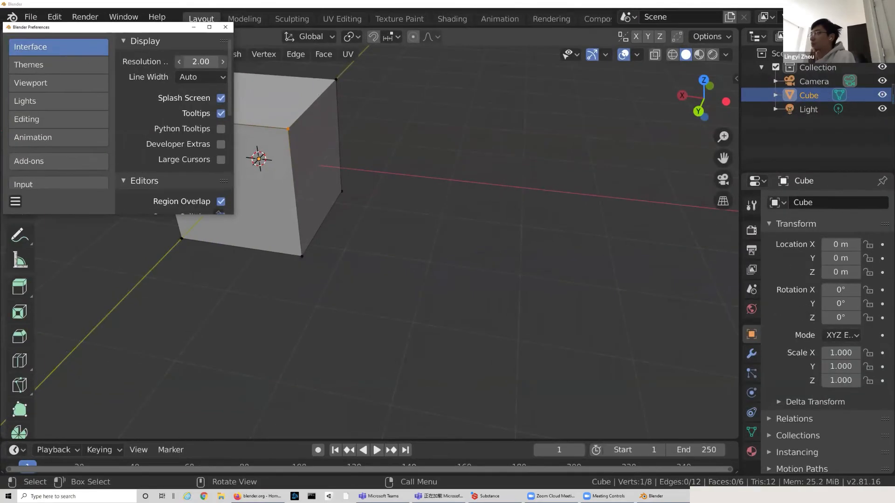
{"action": "left_click", "coordinate": [226, 27]}
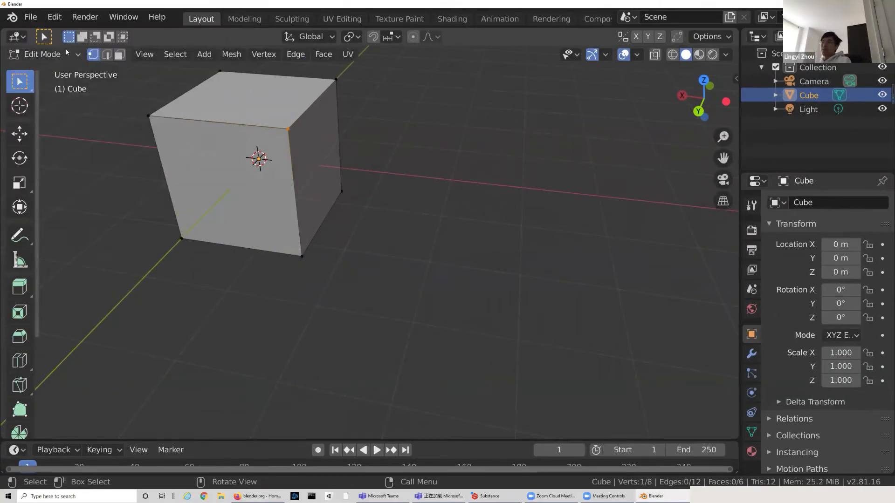
Step: Toggle to Object Mode and back to Edit Mode, and move the selected upper corner vertex freely twice from two different viewing angles
{"action": "key", "text": "Tab"}
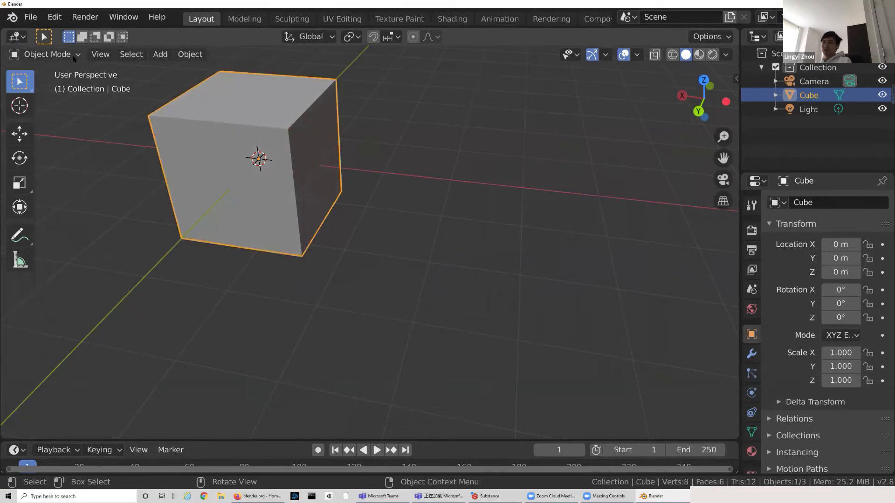
{"action": "key", "text": "Tab"}
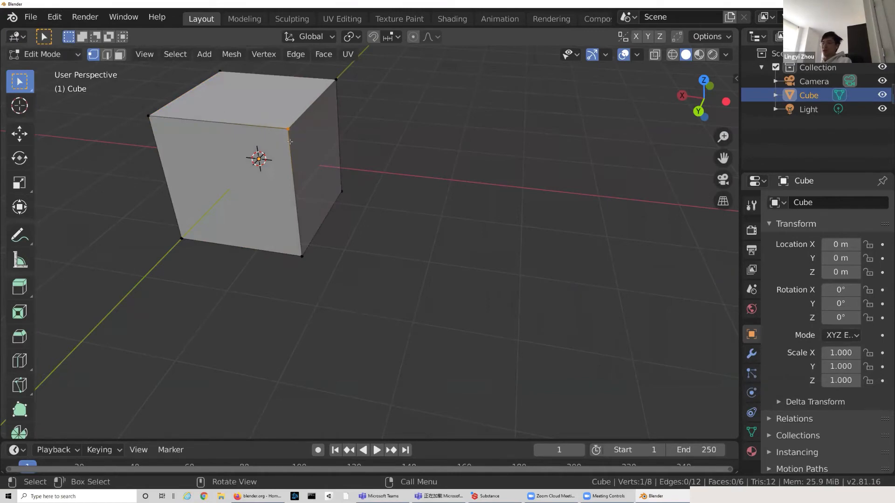
{"action": "mouse_move", "coordinate": [357, 128]}
{"action": "middle_mouse_down"}
{"action": "mouse_move", "coordinate": [371, 164]}
{"action": "mouse_move", "coordinate": [365, 127]}
{"action": "middle_mouse_up"}
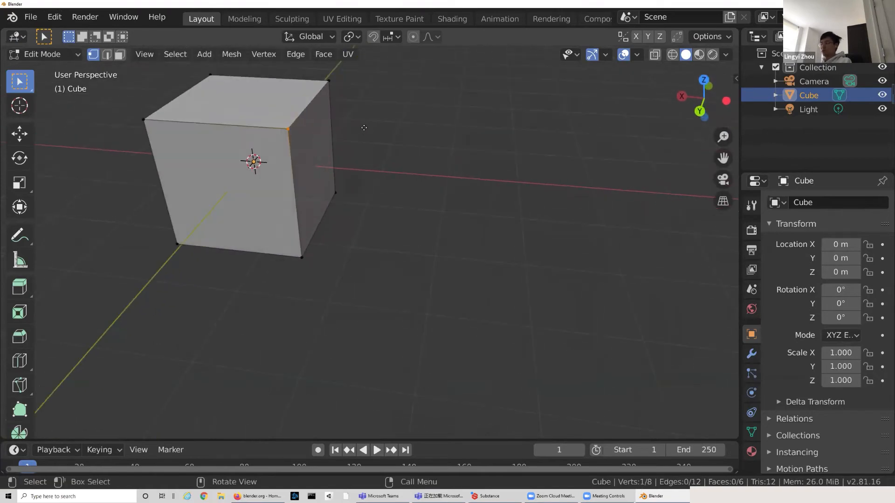
{"action": "key", "text": "g"}
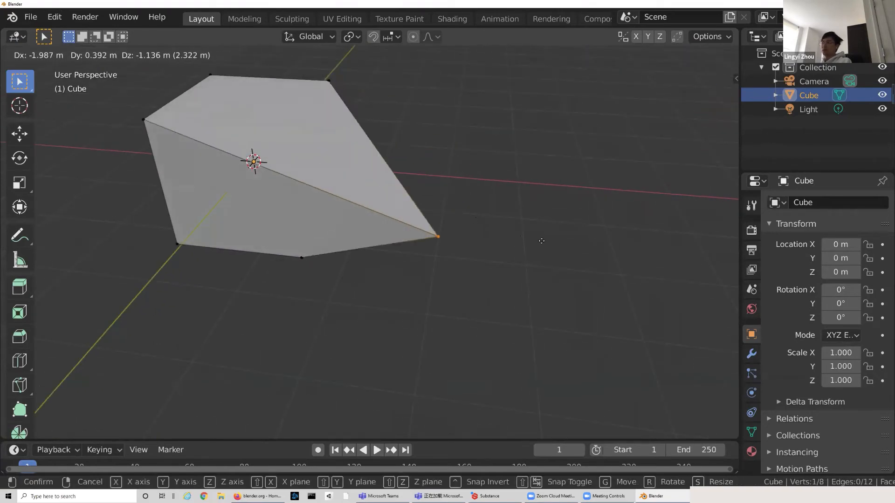
{"action": "left_click", "coordinate": [575, 160]}
{"action": "middle_click_drag", "start_coordinate": [575, 160], "coordinate": [574, 194]}
{"action": "key", "text": "g"}
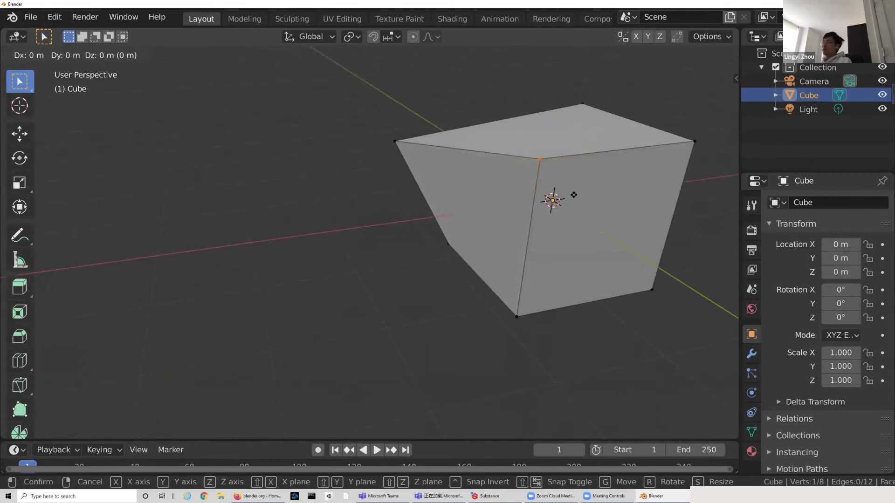
{"action": "left_click", "coordinate": [606, 182]}
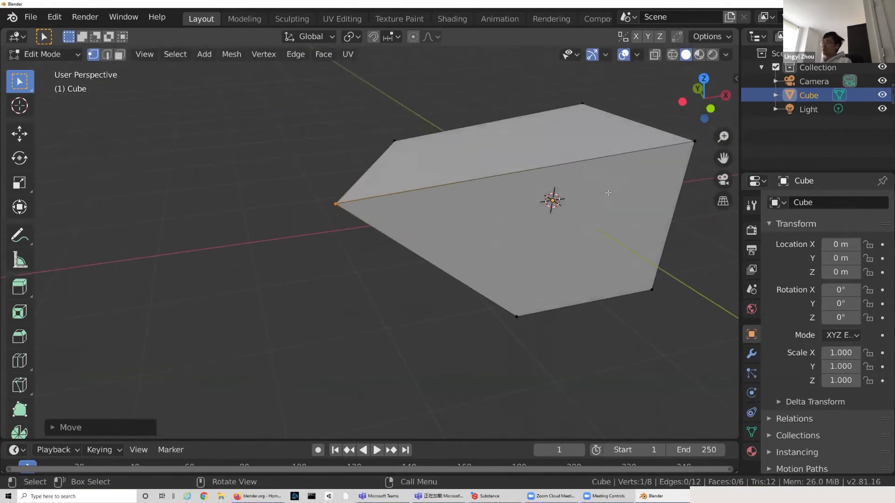
Step: Select the other upper vertex on the near side and move it about 1 m in the negative direction along the global Y axis
{"action": "middle_click_drag", "start_coordinate": [618, 191], "coordinate": [464, 211], "text": "shift"}
{"action": "left_click", "coordinate": [513, 165]}
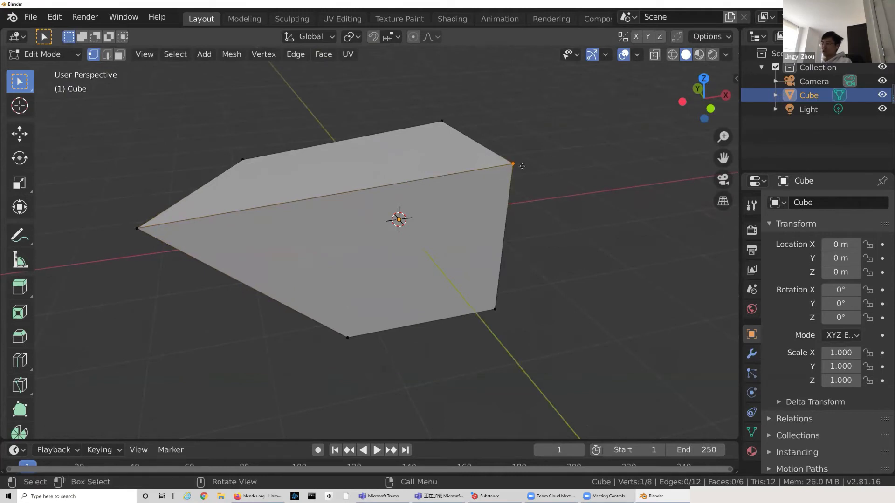
{"action": "key", "text": "g"}
{"action": "key", "text": "y"}
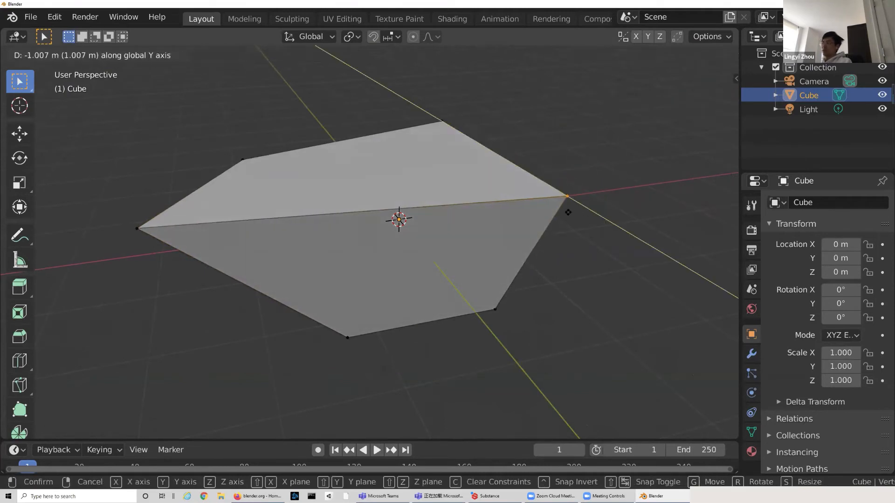
{"action": "left_click", "coordinate": [568, 212]}
Step: Switch to edge selection, select the long edge between the two moved vertices and move it freely
{"action": "middle_click_drag", "start_coordinate": [521, 207], "coordinate": [575, 235]}
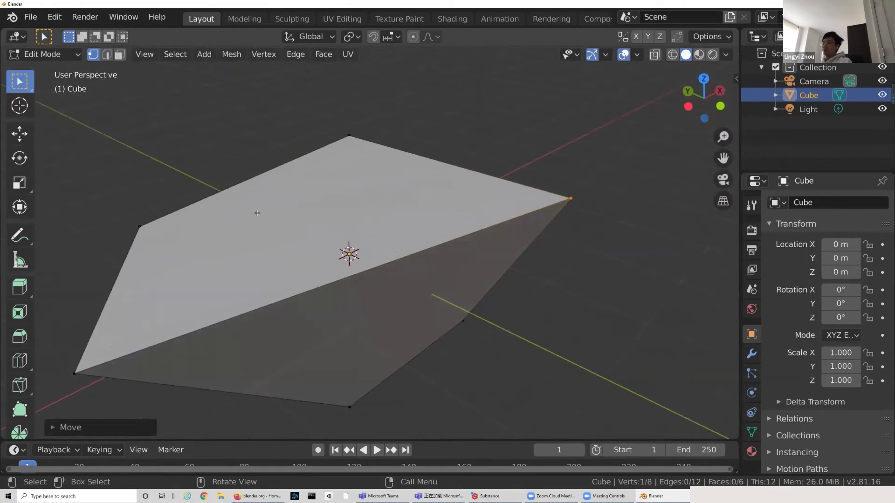
{"action": "left_click", "coordinate": [108, 54]}
{"action": "left_click", "coordinate": [367, 267]}
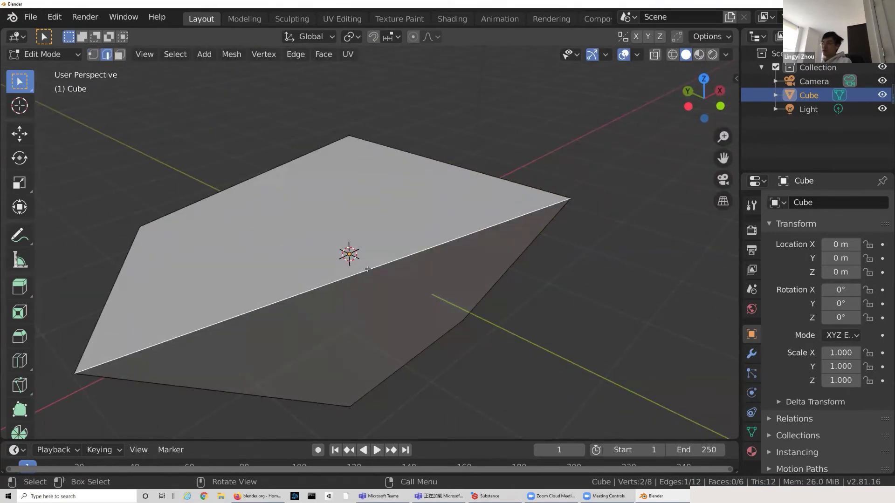
{"action": "key", "text": "g"}
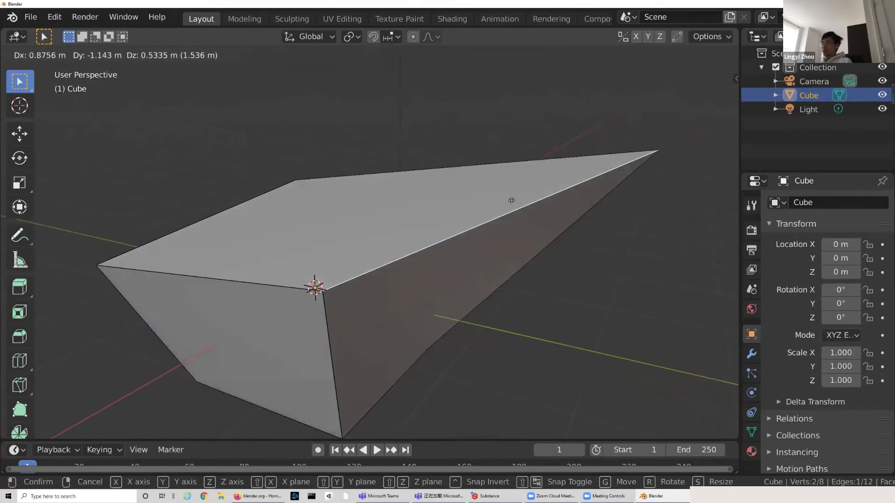
{"action": "left_click", "coordinate": [540, 214]}
Step: Select the mesh's whole top face in face selection mode and move it freely
{"action": "left_click", "coordinate": [294, 220]}
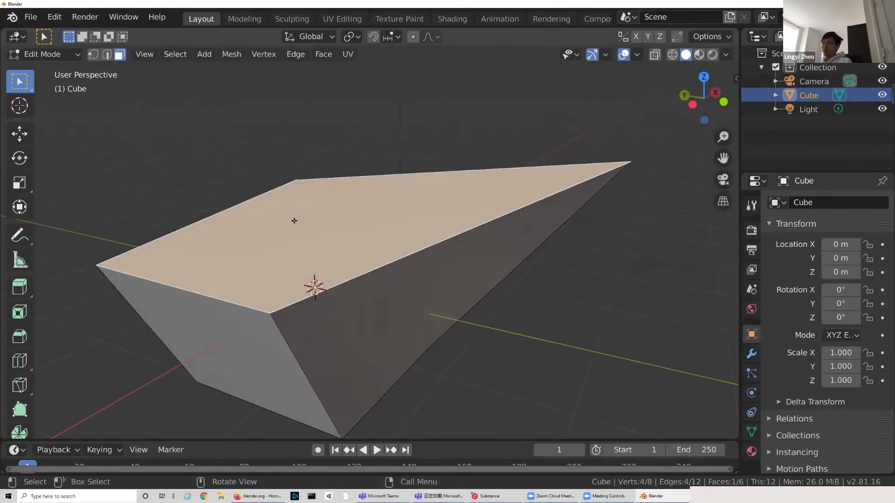
{"action": "key", "text": "g"}
{"action": "left_click", "coordinate": [299, 150]}
{"action": "scroll", "coordinate": [391, 179], "scroll_direction": "down", "scroll_amount": 3}
{"action": "middle_click_drag", "start_coordinate": [414, 168], "coordinate": [333, 204]}
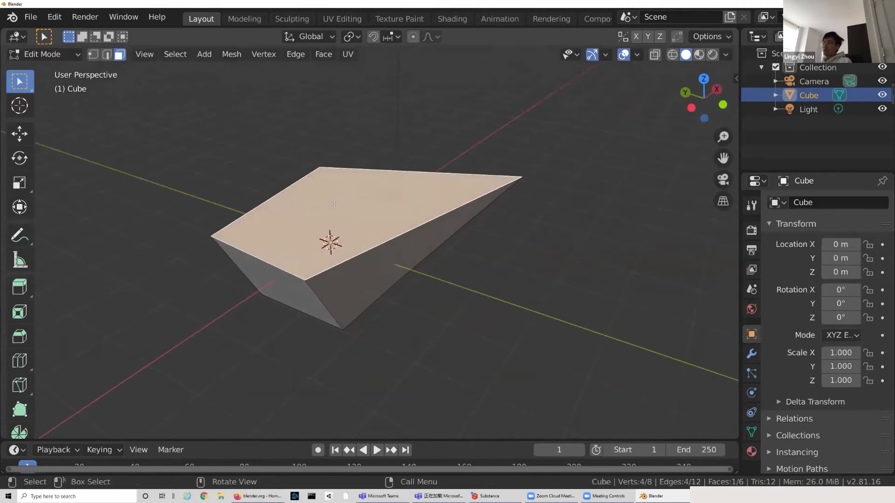
Step: Try scaling the top face up and down, and try scaling the small side face as well
{"action": "key", "text": "s"}
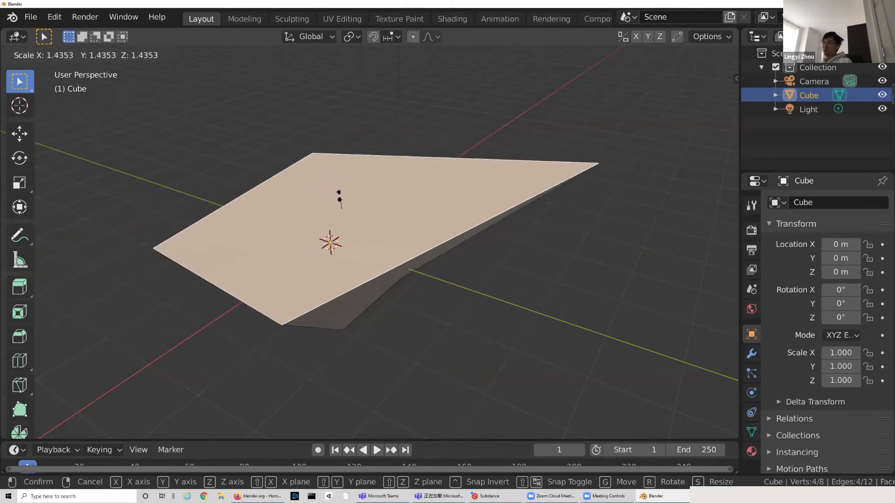
{"action": "right_click", "coordinate": [344, 196]}
{"action": "scroll", "coordinate": [427, 257], "scroll_direction": "down", "scroll_amount": 5}
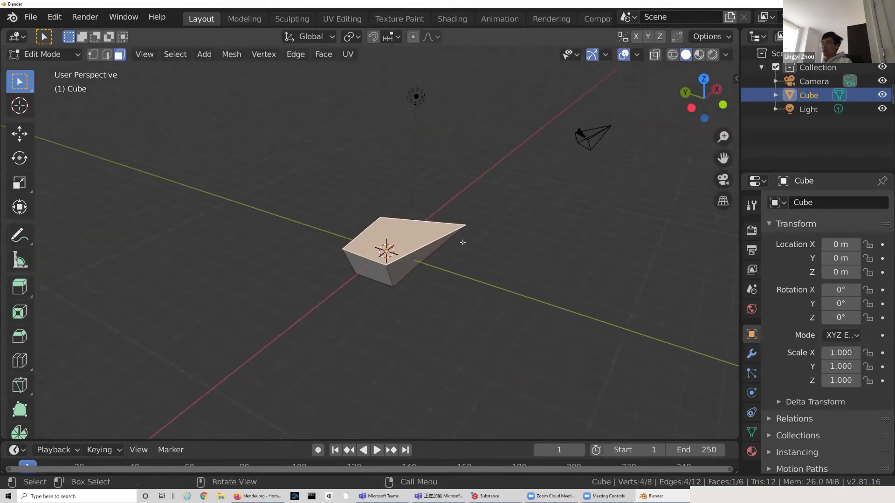
{"action": "key", "text": "s"}
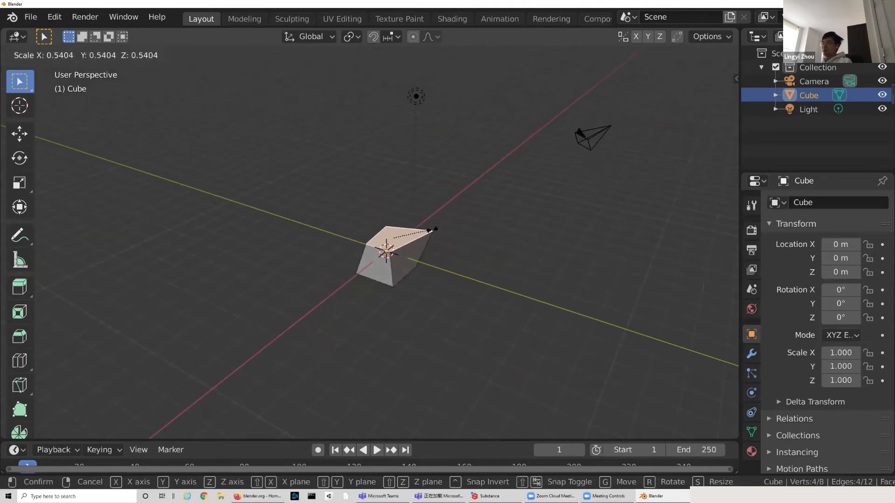
{"action": "right_click", "coordinate": [433, 249]}
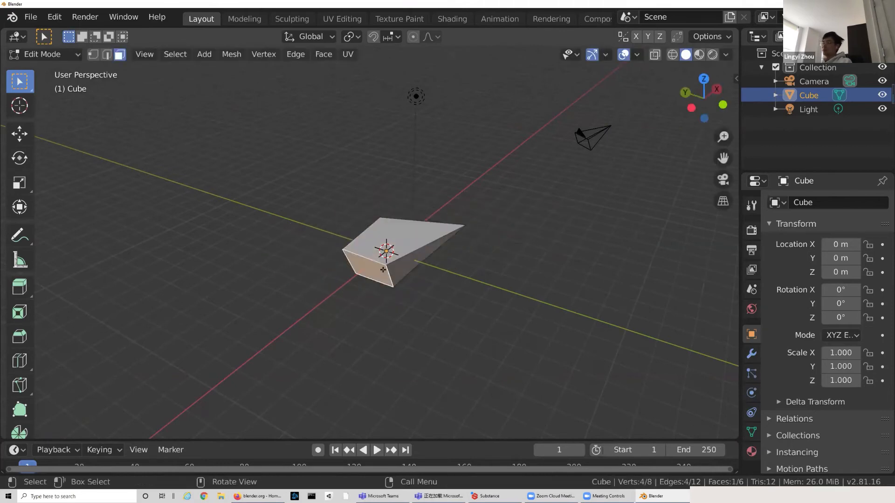
{"action": "key", "text": "s"}
{"action": "right_click", "coordinate": [499, 250]}
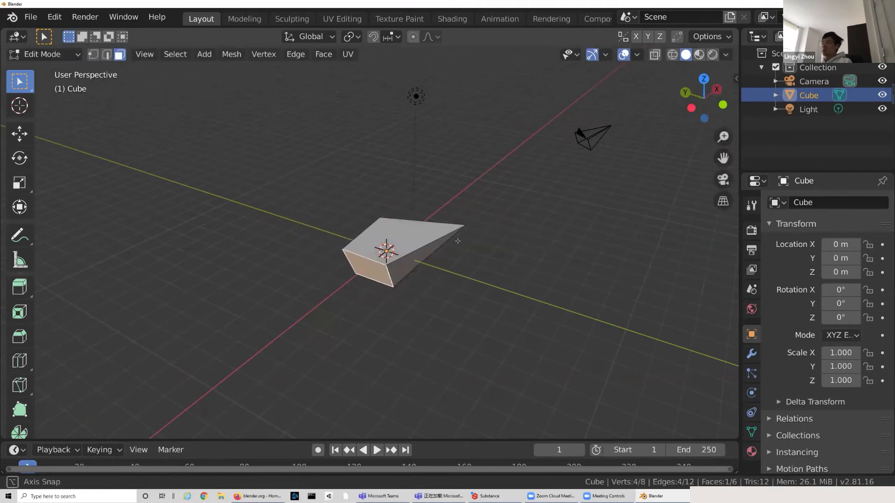
Step: Return to Object Mode and try moving the whole deformed cube
{"action": "middle_click_drag", "start_coordinate": [457, 241], "coordinate": [357, 227]}
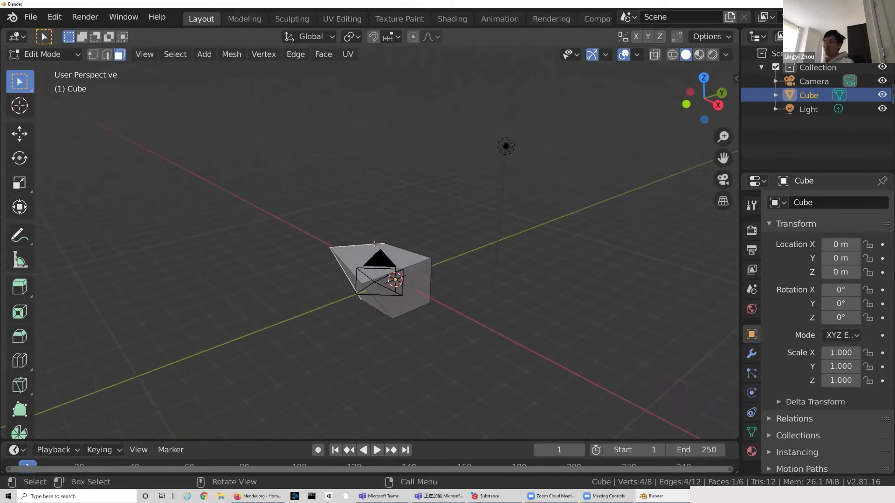
{"action": "scroll", "coordinate": [356, 239], "scroll_direction": "down", "scroll_amount": 1}
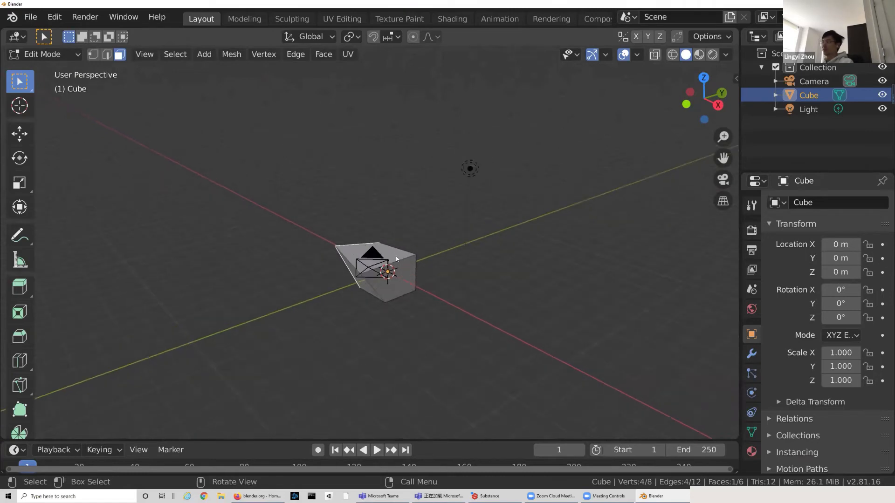
{"action": "key", "text": "Tab"}
{"action": "scroll", "coordinate": [464, 257], "scroll_direction": "up", "scroll_amount": 2}
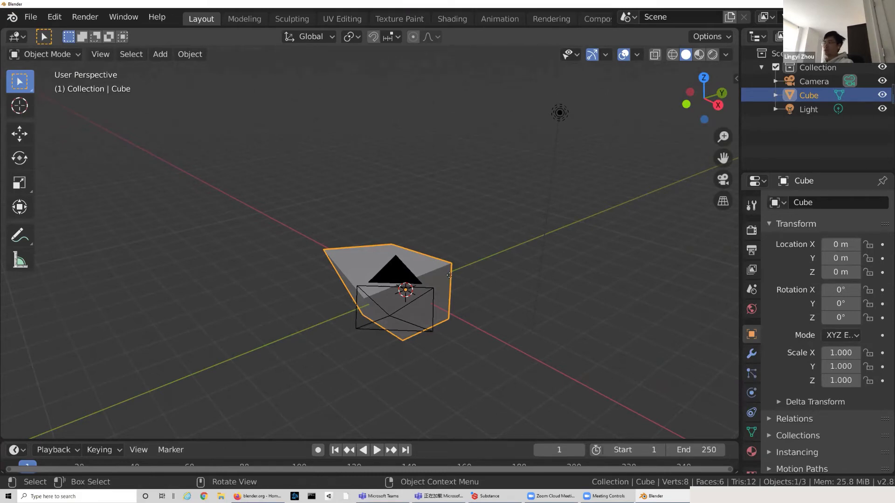
{"action": "key", "text": "g"}
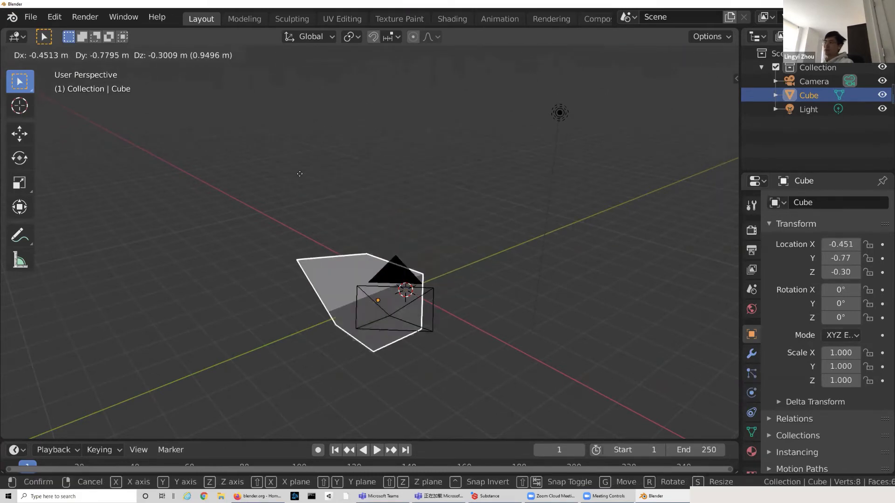
{"action": "key", "text": "Escape"}
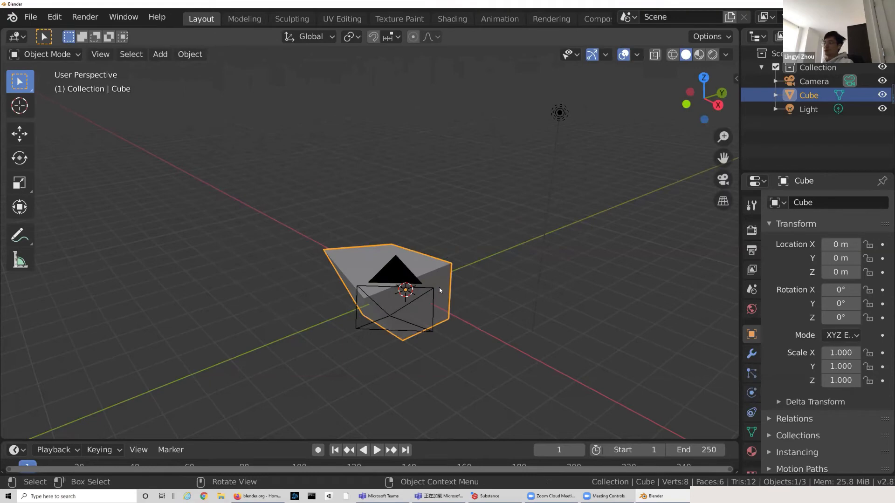
Step: Try moving the deformed cube along the global Z, X and Y axes
{"action": "key", "text": "g"}
{"action": "key", "text": "z"}
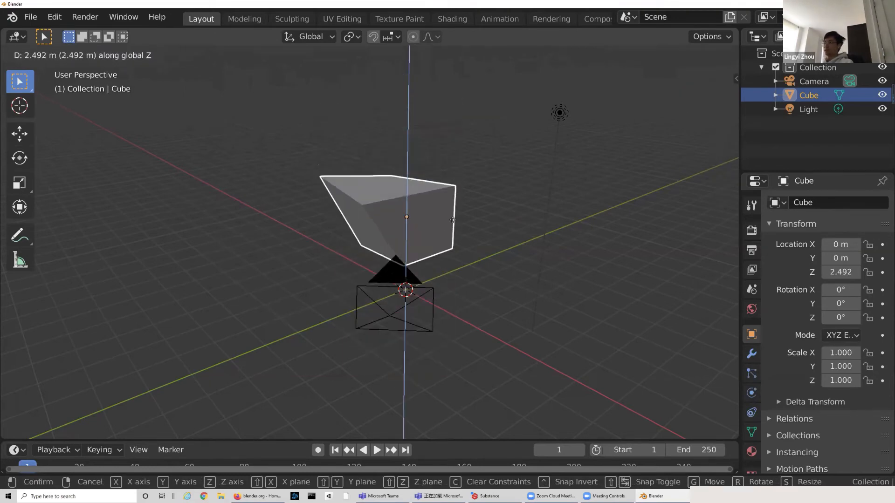
{"action": "key", "text": "x"}
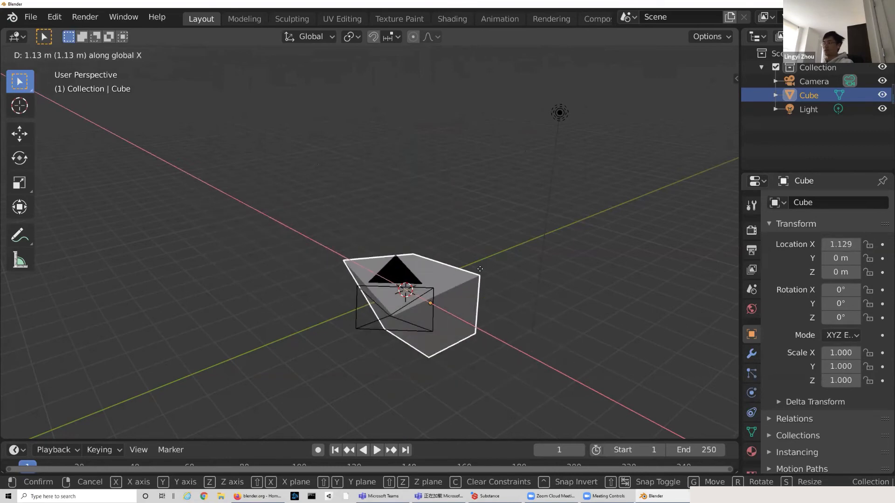
{"action": "key", "text": "y"}
{"action": "key", "text": "Escape"}
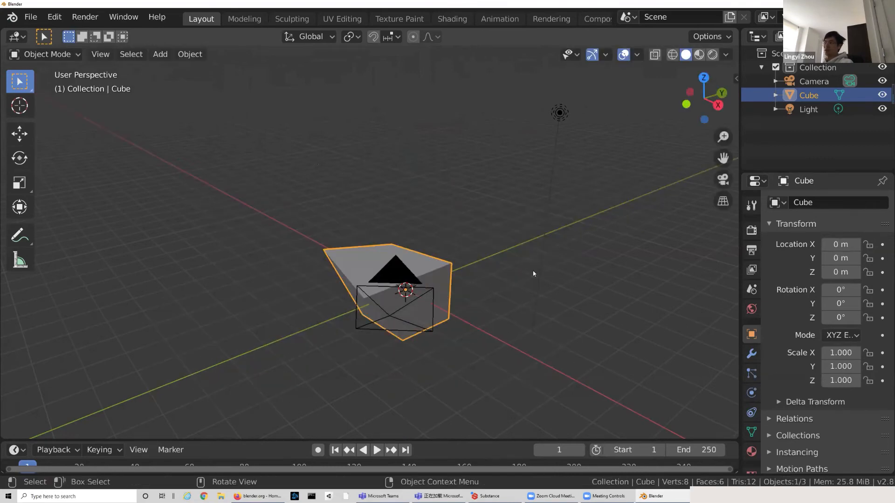
Step: Try scaling the whole deformed cube up uniformly in Object Mode
{"action": "middle_click_drag", "start_coordinate": [534, 274], "coordinate": [439, 300]}
{"action": "key", "text": "s"}
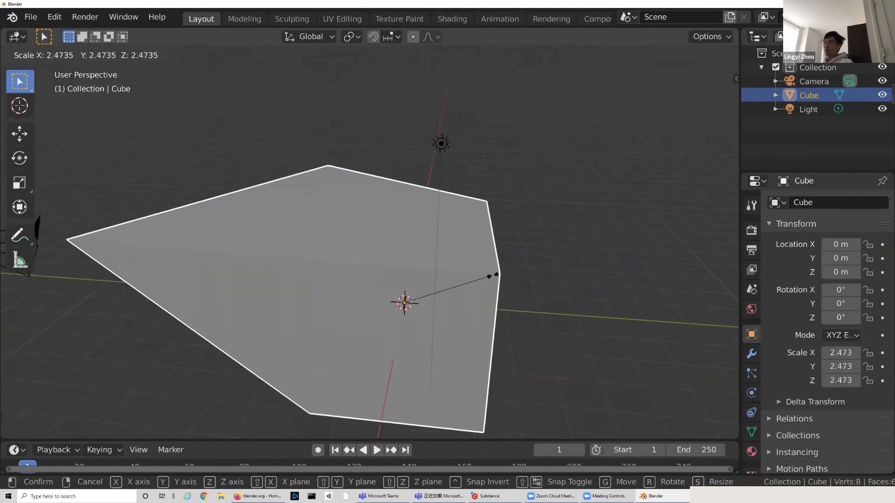
{"action": "key", "text": "Escape"}
Step: Try rotating the deformed cube freely, and also around the global Z, X and Y axes
{"action": "middle_click_drag", "start_coordinate": [505, 293], "coordinate": [471, 298]}
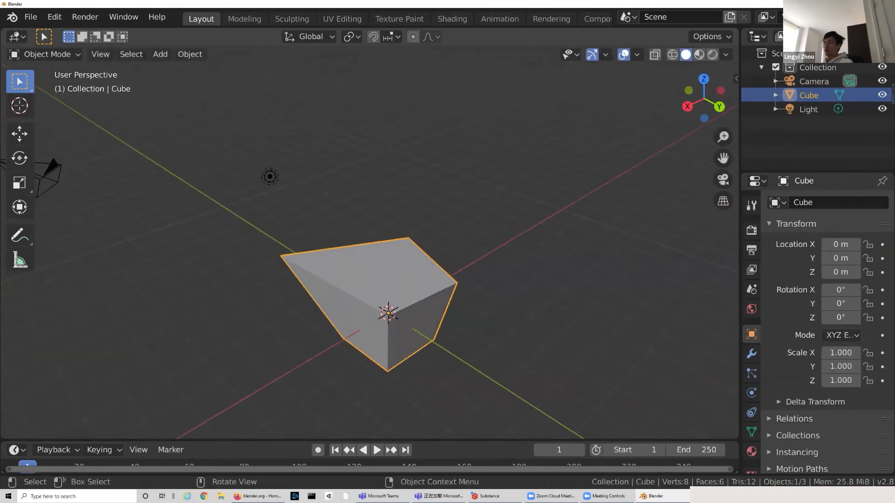
{"action": "key", "text": "r"}
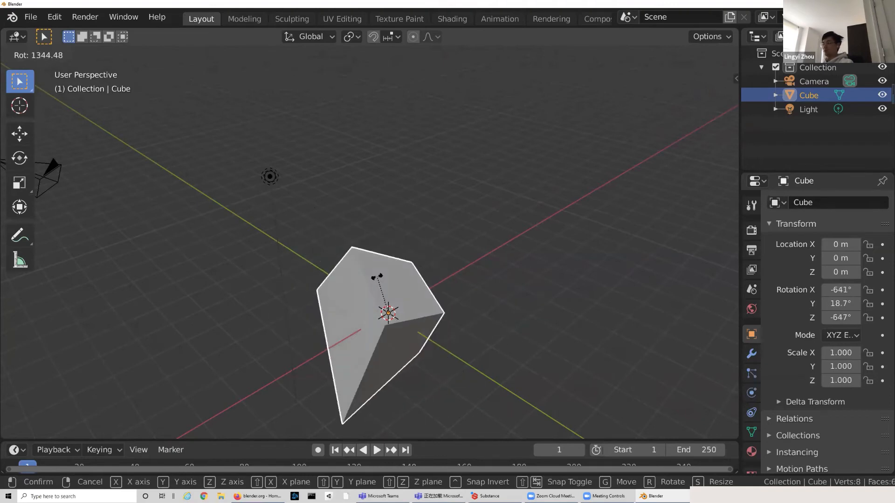
{"action": "key", "text": "z"}
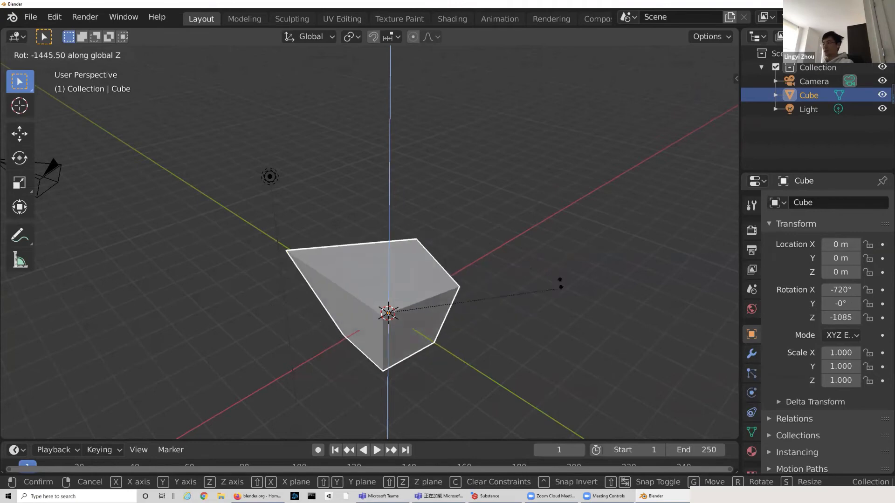
{"action": "key", "text": "x"}
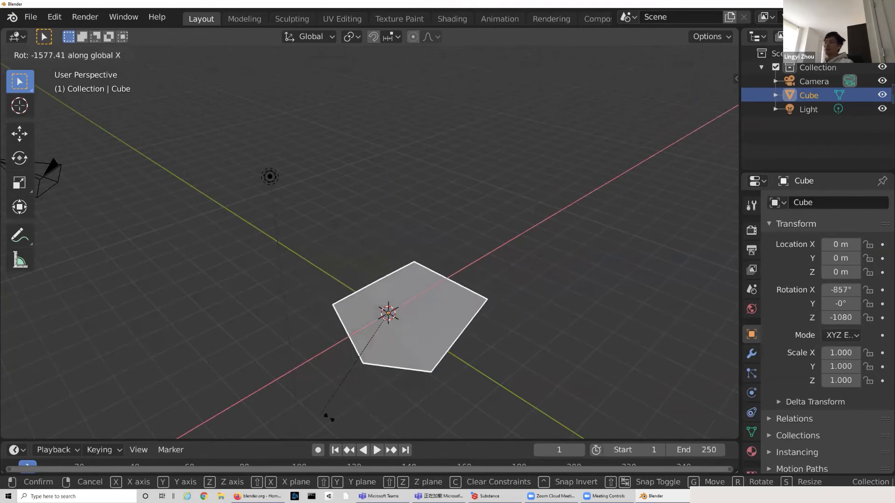
{"action": "key", "text": "y"}
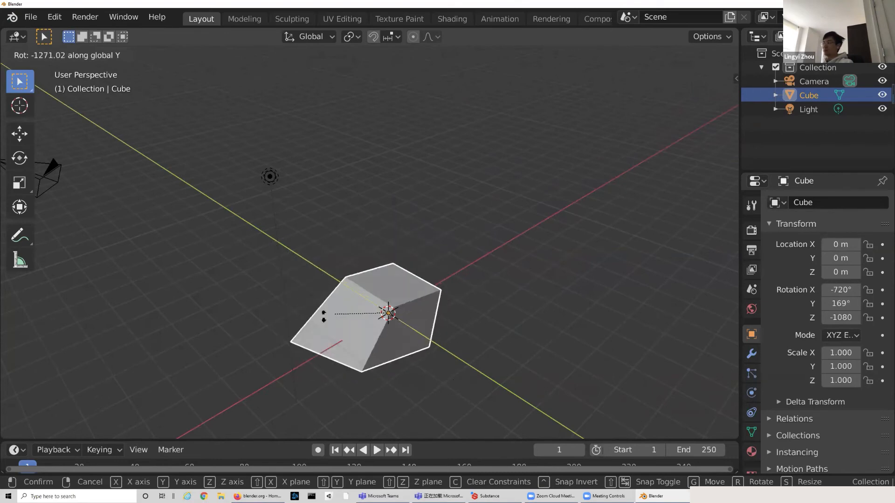
{"action": "key", "text": "Escape"}
{"action": "middle_click_drag", "start_coordinate": [411, 323], "coordinate": [469, 306]}
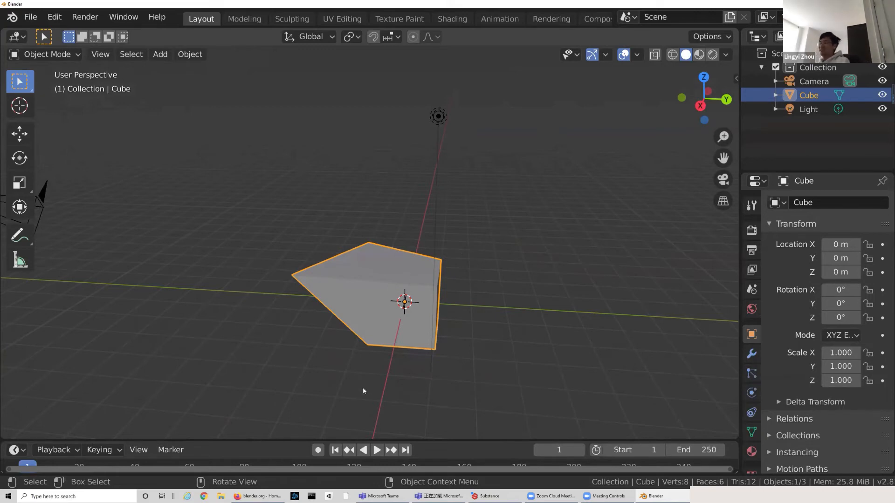
Step: Switch to the Firefox browser and search the web for "bear three persective" in a new tab
{"action": "key", "text": "alt+Tab"}
{"action": "left_click", "coordinate": [478, 6]}
{"action": "type", "text": "bre"}
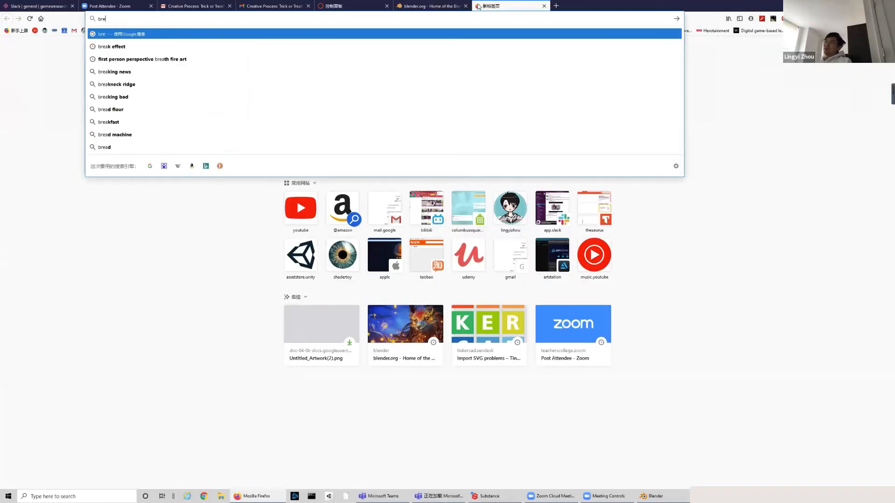
{"action": "key", "text": "BackSpace"}
{"action": "key", "text": "BackSpace"}
{"action": "type", "text": "ear thr"}
{"action": "type", "text": "e"}
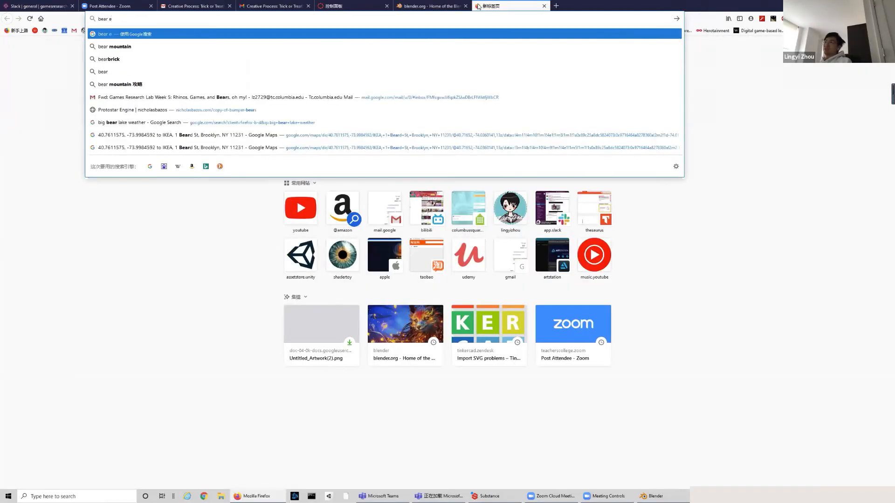
{"action": "key", "text": "BackSpace"}
{"action": "type", "text": "three p"}
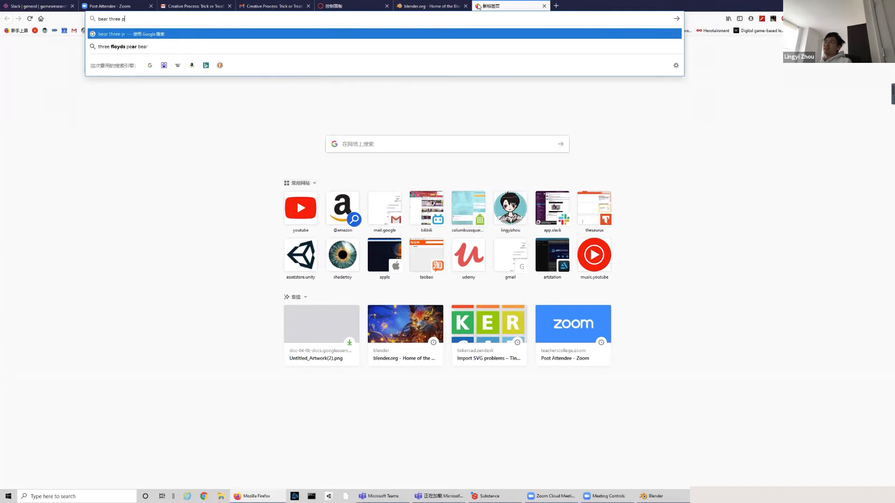
{"action": "type", "text": "erse"}
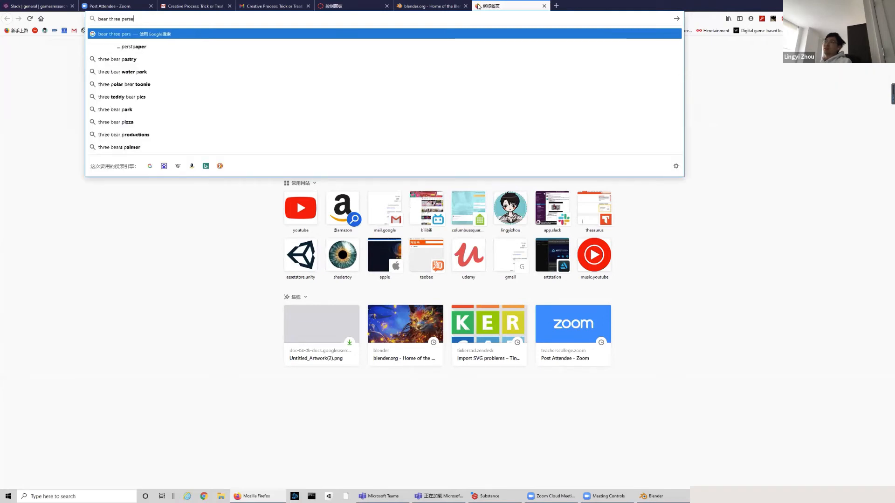
{"action": "type", "text": "ctive"}
{"action": "key", "text": "Return"}
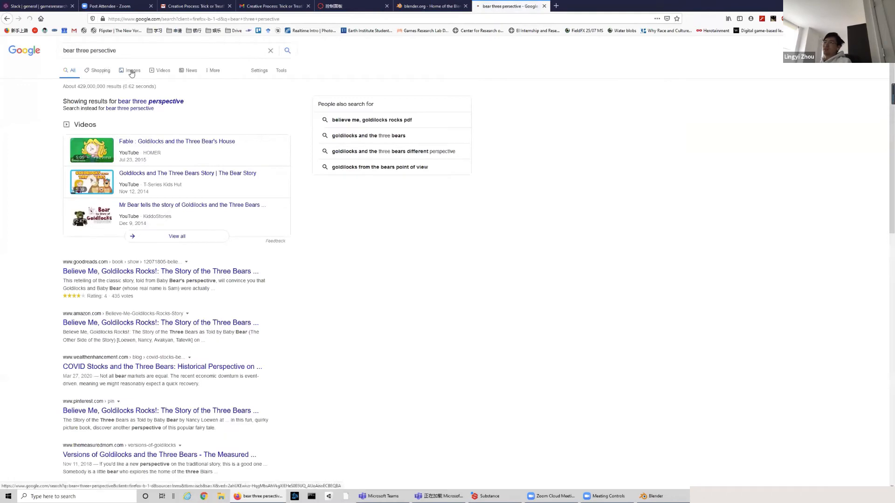
Step: Show the image results and change the search to "bear three view"
{"action": "left_click", "coordinate": [135, 61]}
{"action": "double_click", "coordinate": [134, 51]}
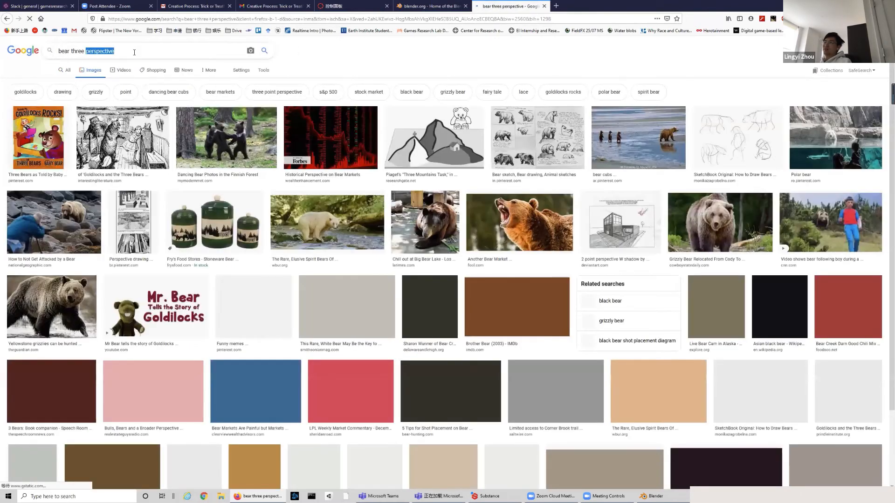
{"action": "type", "text": "view"}
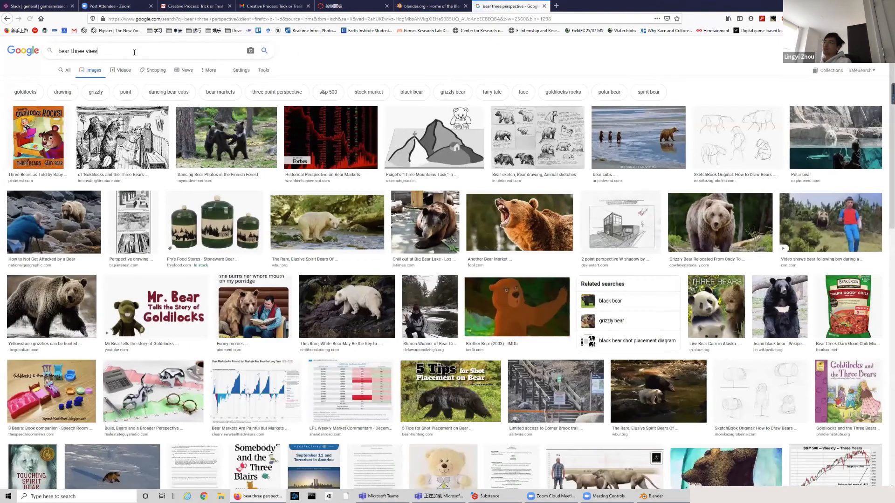
{"action": "key", "text": "Return"}
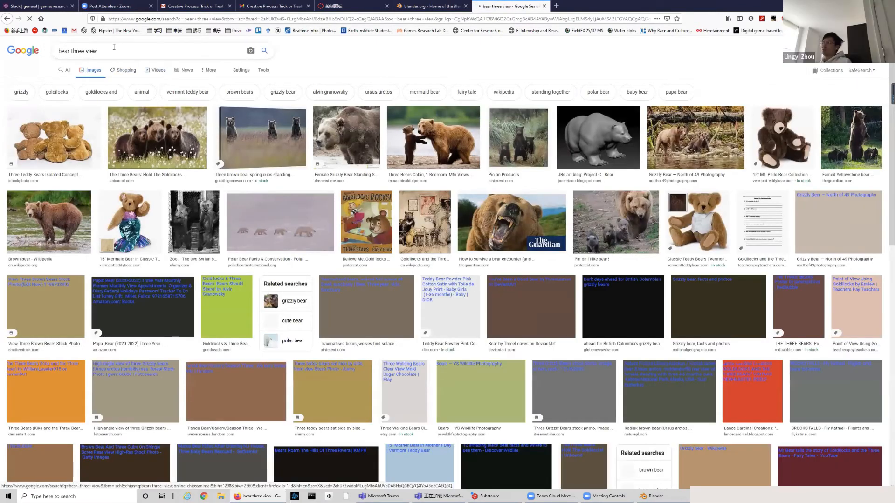
Step: Change the image search to "bear side view"
{"action": "left_click_drag", "start_coordinate": [98, 50], "coordinate": [71, 50]}
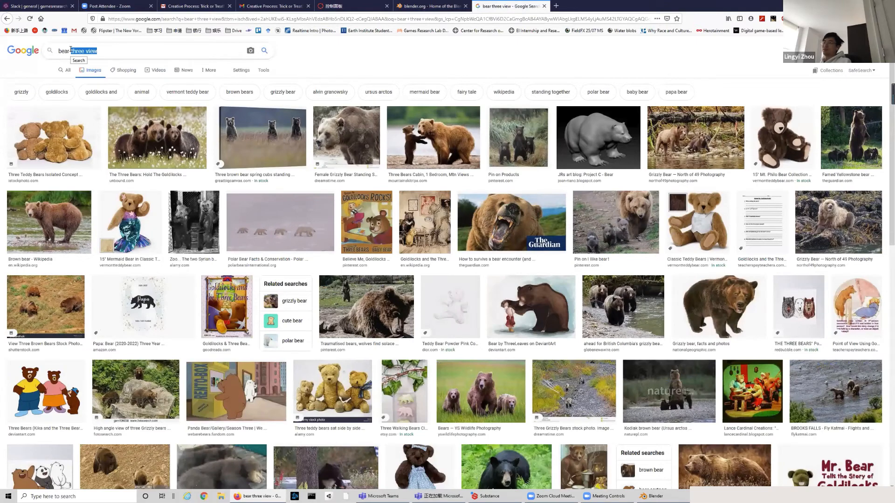
{"action": "type", "text": "sid"}
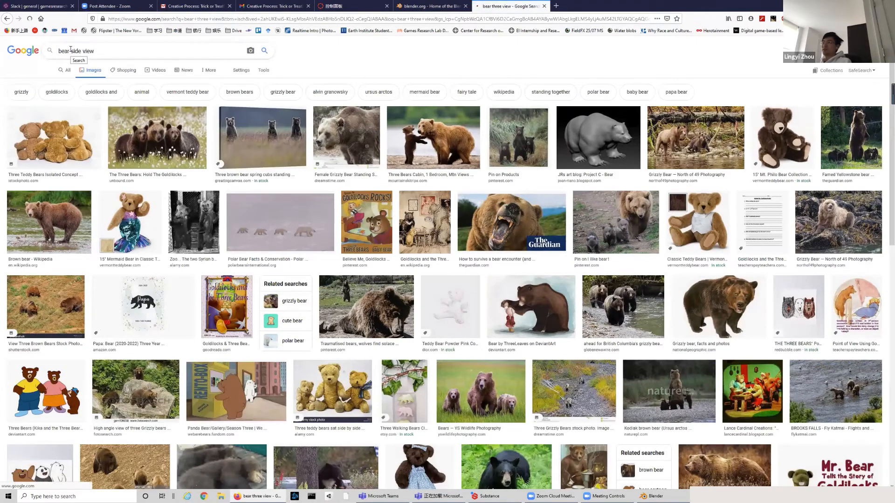
{"action": "key", "text": "Return"}
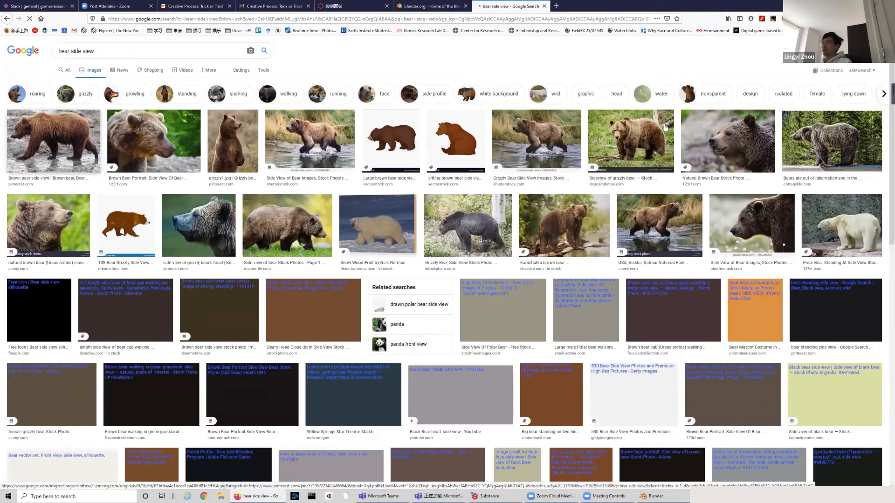
Step: Open the first brown bear side view result and save its image to the Desktop as the JPEG file "index"
{"action": "left_click", "coordinate": [76, 130]}
{"action": "right_click", "coordinate": [720, 198]}
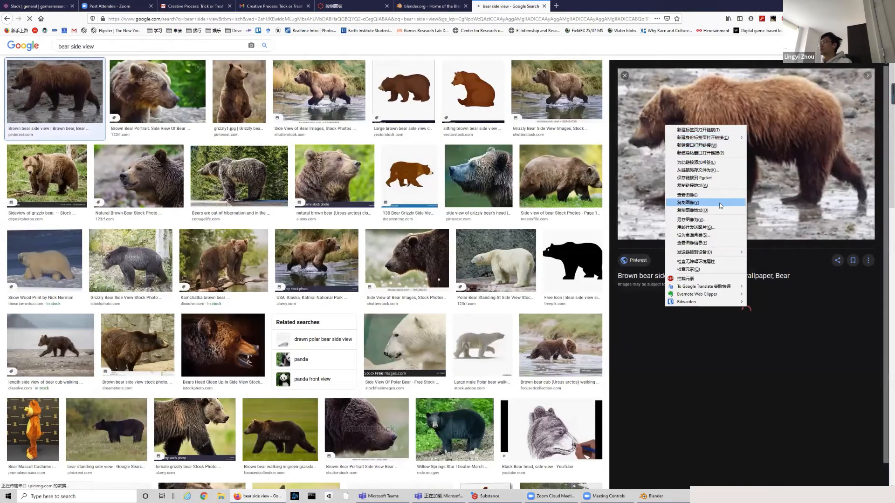
{"action": "left_click", "coordinate": [725, 220]}
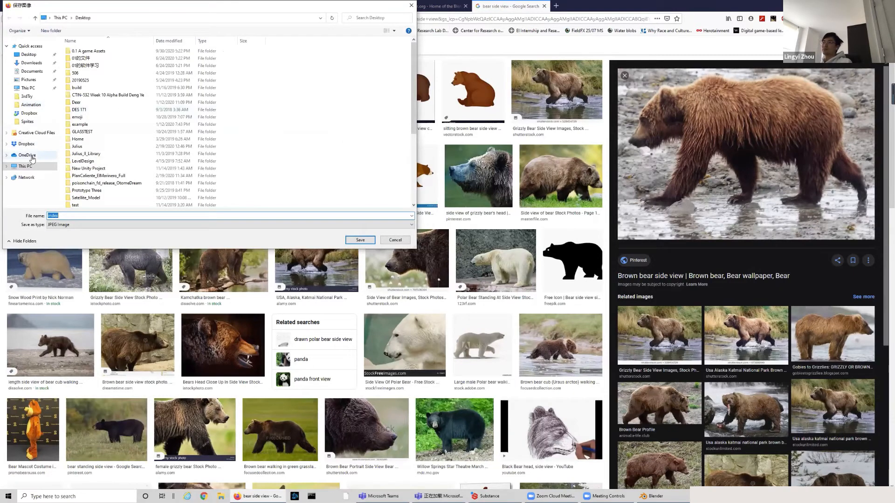
{"action": "left_click", "coordinate": [31, 55]}
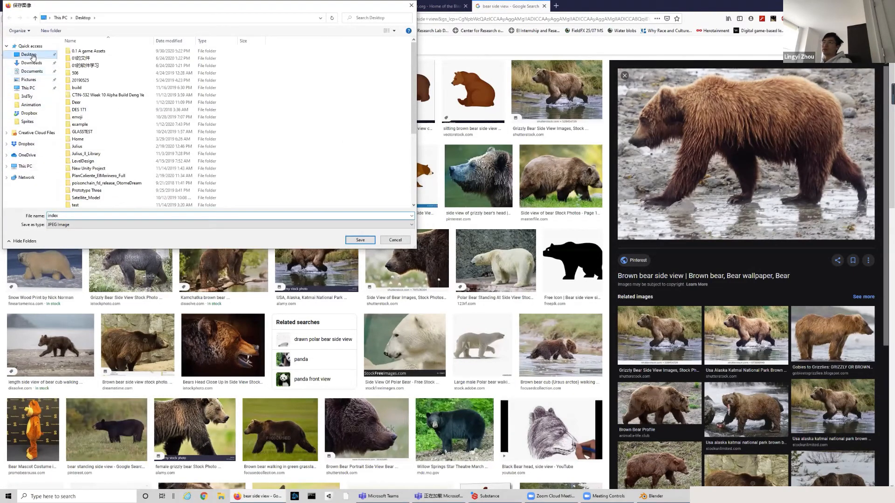
{"action": "left_click", "coordinate": [356, 240]}
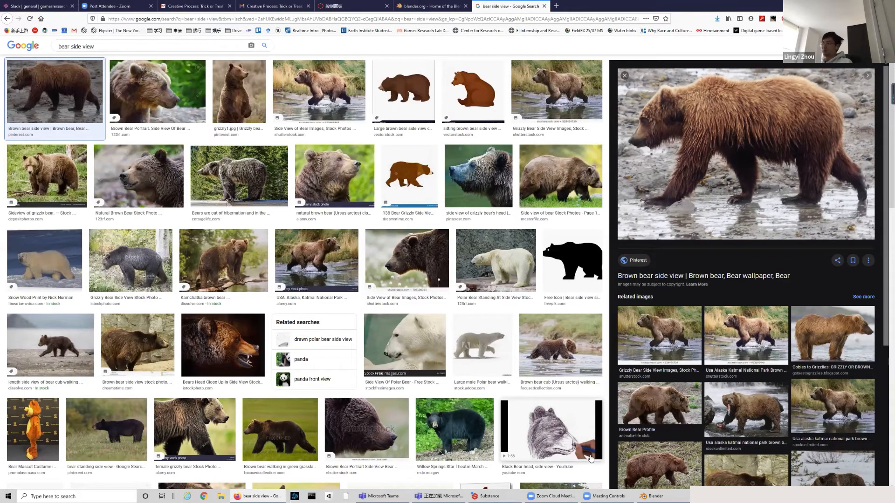
Step: Switch back to Blender and delete the deformed cube from the scene
{"action": "key", "text": "alt+Tab"}
{"action": "left_click", "coordinate": [31, 17]}
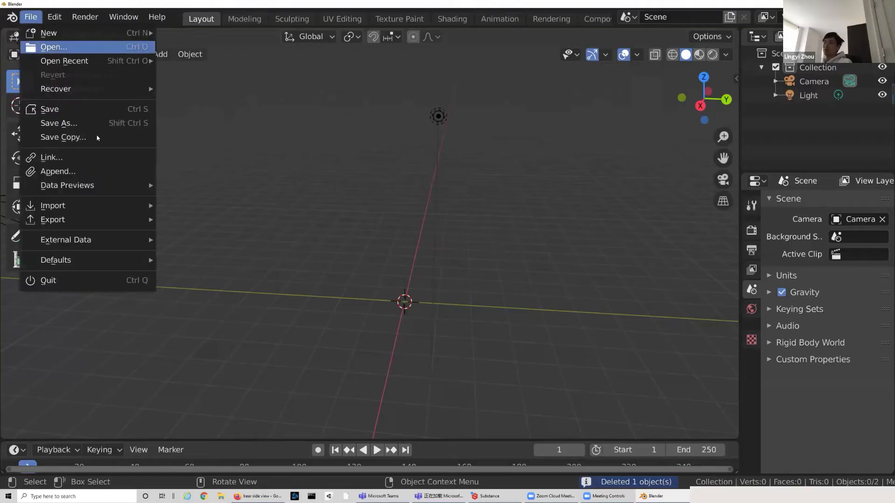
{"action": "mouse_move", "coordinate": [114, 204]}
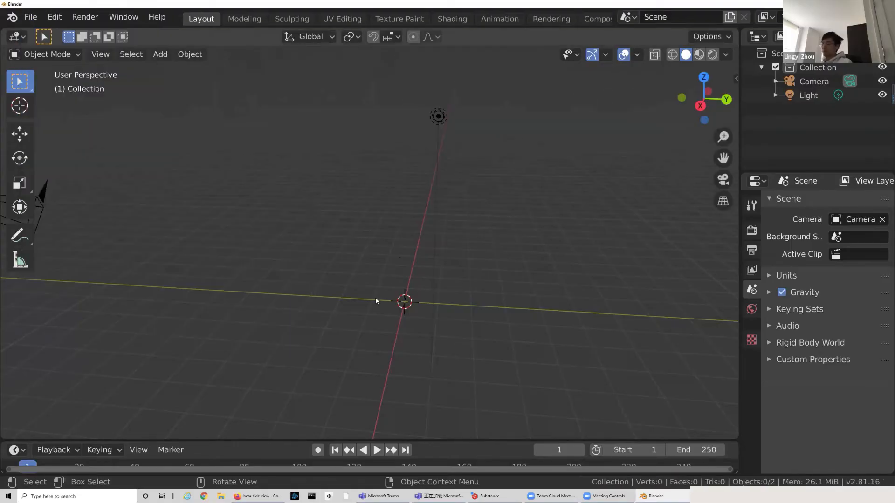
Step: Start adding an image to the scene with Images as Planes
{"action": "key", "text": "shift+a"}
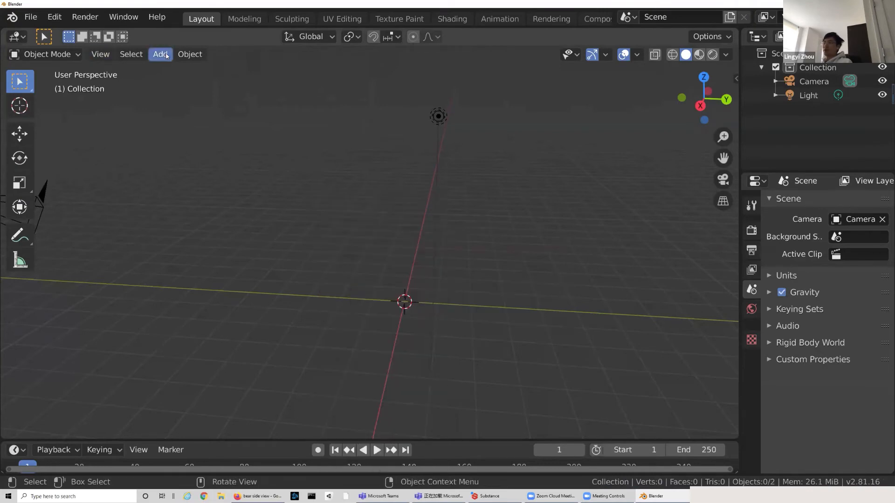
{"action": "left_click", "coordinate": [167, 56]}
{"action": "left_click", "coordinate": [164, 55]}
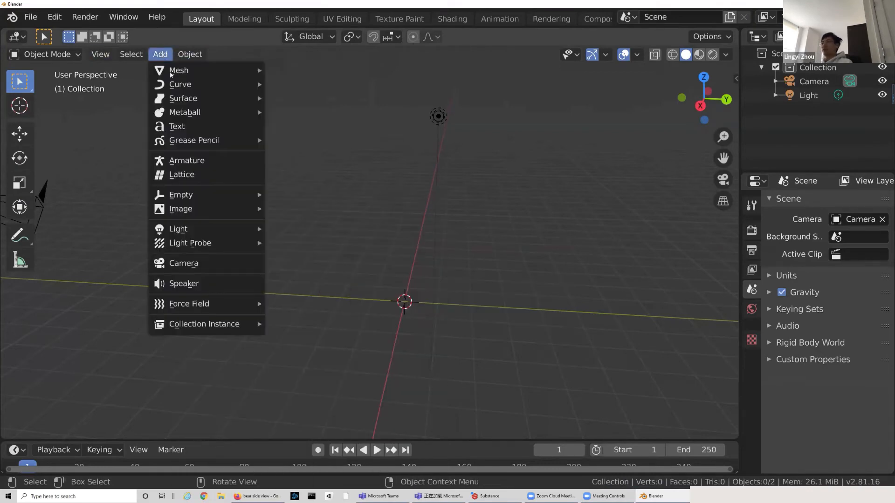
{"action": "mouse_move", "coordinate": [177, 71]}
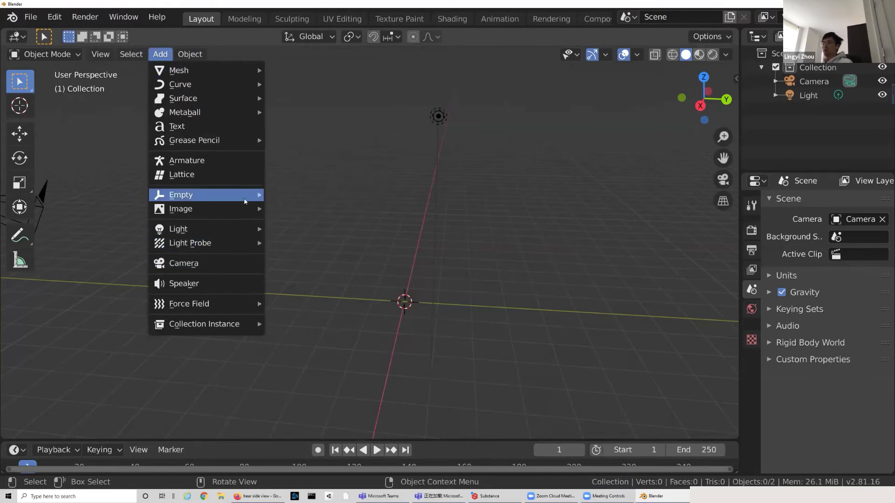
{"action": "mouse_move", "coordinate": [264, 212]}
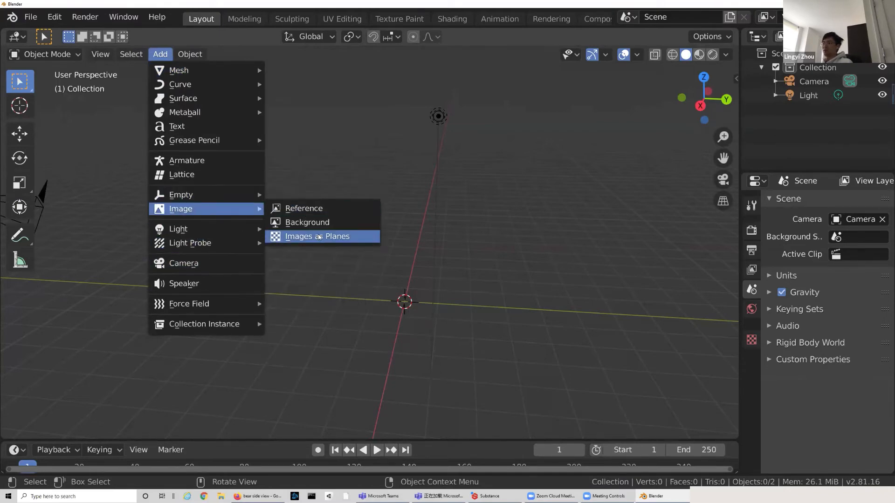
{"action": "left_click", "coordinate": [317, 237]}
Step: Import the bear picture "index" from the Desktop folder as an image plane
{"action": "scroll", "coordinate": [508, 226], "scroll_direction": "down", "scroll_amount": 2}
{"action": "scroll", "coordinate": [508, 225], "scroll_direction": "down", "scroll_amount": 1}
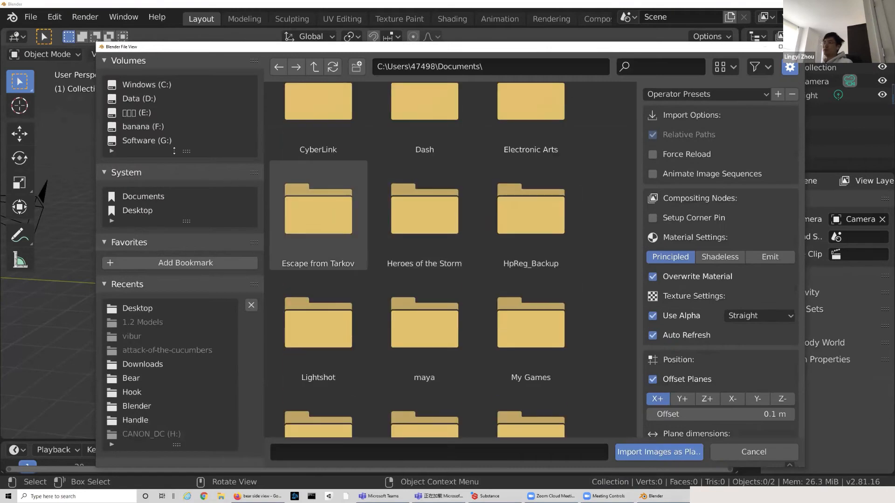
{"action": "left_click", "coordinate": [156, 211]}
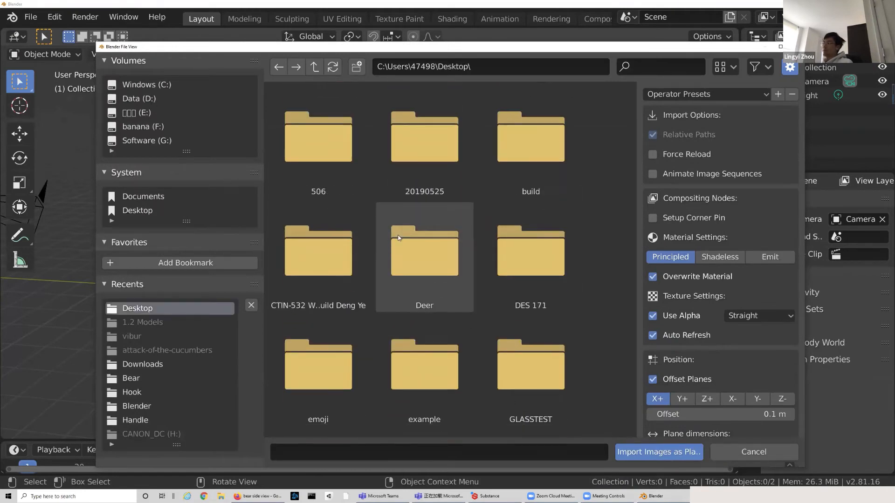
{"action": "scroll", "coordinate": [456, 282], "scroll_direction": "down", "scroll_amount": 4}
{"action": "scroll", "coordinate": [438, 266], "scroll_direction": "up", "scroll_amount": 2}
{"action": "scroll", "coordinate": [424, 252], "scroll_direction": "up", "scroll_amount": 6}
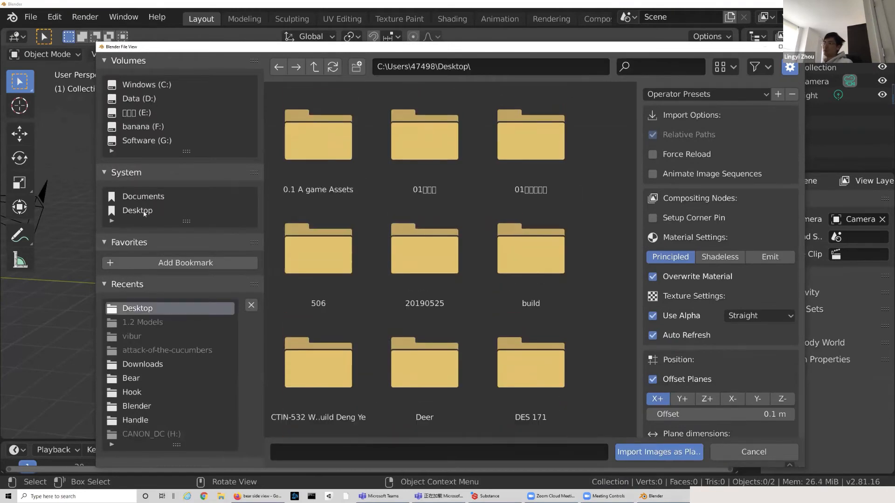
{"action": "scroll", "coordinate": [424, 252], "scroll_direction": "down", "scroll_amount": 17}
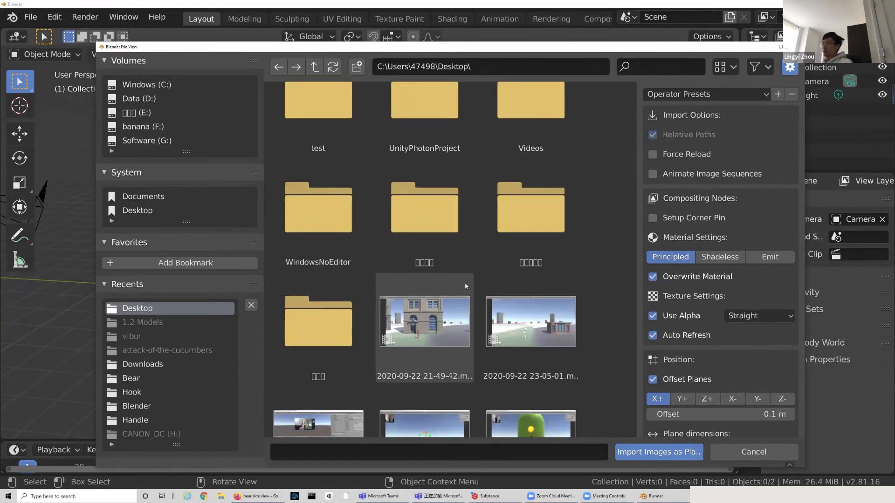
{"action": "scroll", "coordinate": [466, 288], "scroll_direction": "down", "scroll_amount": 2}
{"action": "double_click", "coordinate": [531, 310]}
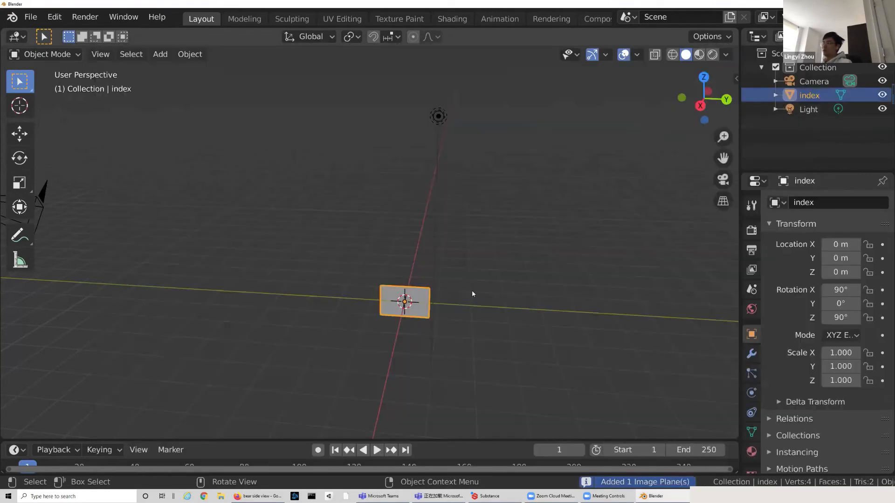
Step: Display the scene in Rendered shading and view the bear image plane from the right side in orthographic projection
{"action": "scroll", "coordinate": [636, 197], "scroll_direction": "down", "scroll_amount": 2}
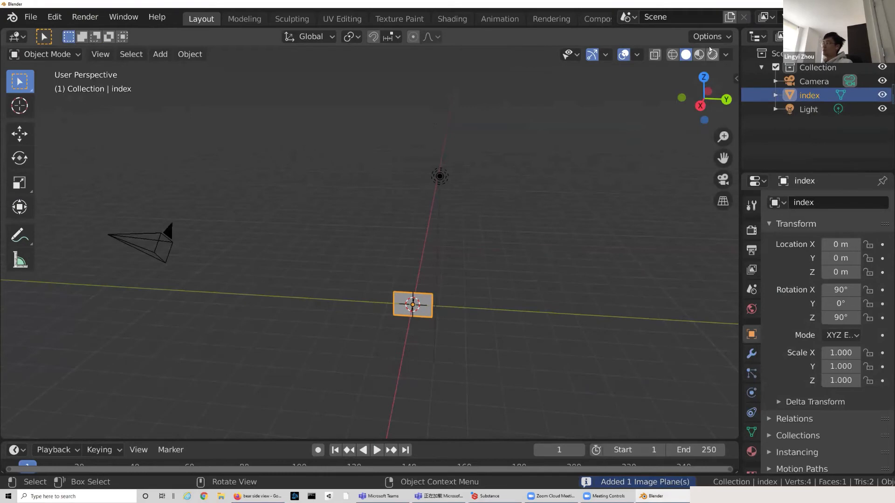
{"action": "left_click", "coordinate": [711, 55]}
{"action": "left_click", "coordinate": [699, 105]}
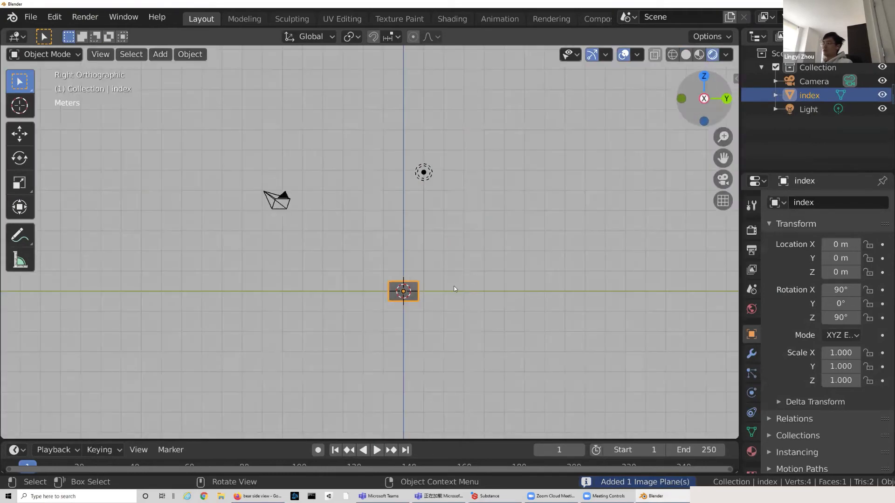
{"action": "scroll", "coordinate": [489, 305], "scroll_direction": "up", "scroll_amount": 8}
{"action": "middle_click_drag", "start_coordinate": [153, 238], "coordinate": [317, 226], "text": "shift"}
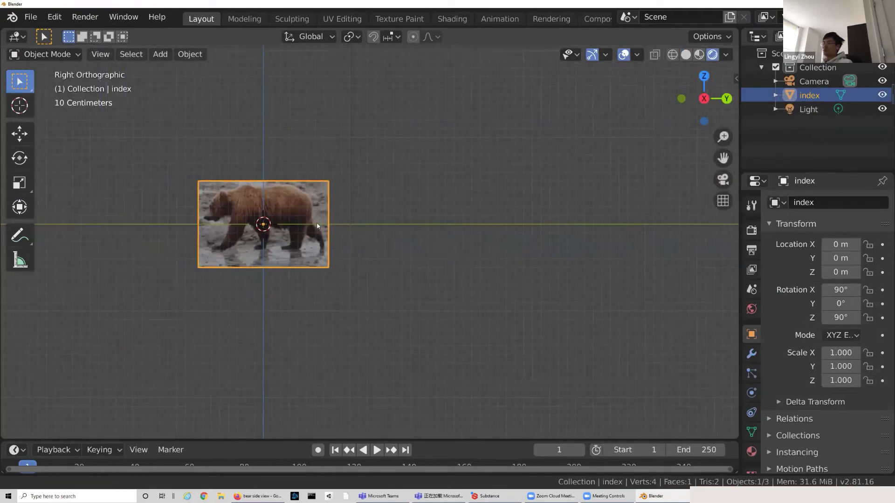
{"action": "scroll", "coordinate": [104, 174], "scroll_direction": "up", "scroll_amount": 5}
Step: Add a mesh cube in front of the bear image and scale it uniformly to about 0.299
{"action": "left_click", "coordinate": [112, 186]}
{"action": "key", "text": "shift+a"}
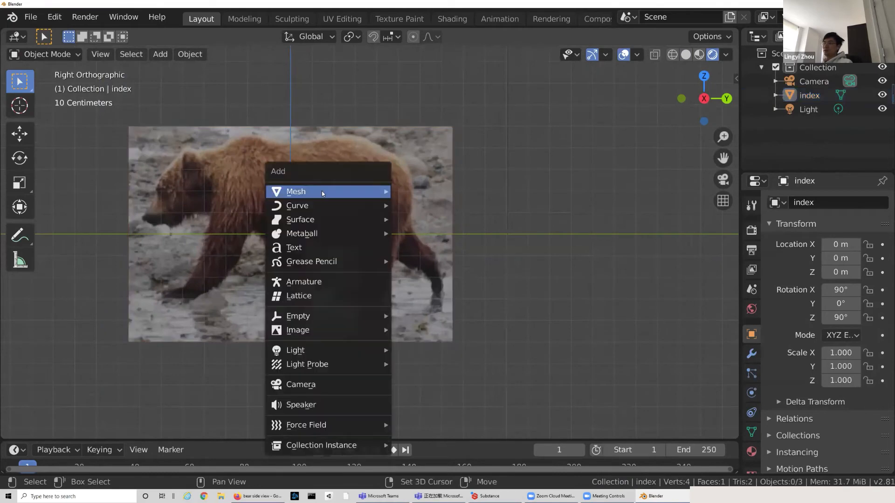
{"action": "mouse_move", "coordinate": [322, 193]}
{"action": "left_click", "coordinate": [421, 205]}
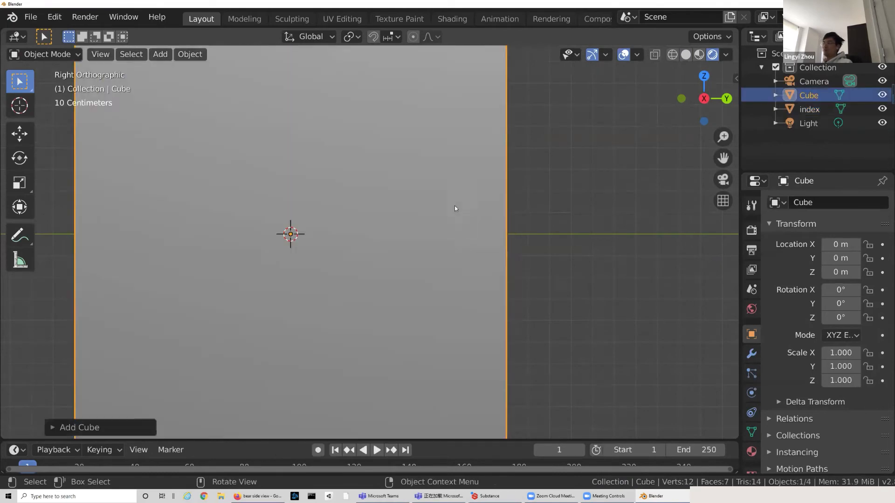
{"action": "key", "text": "s"}
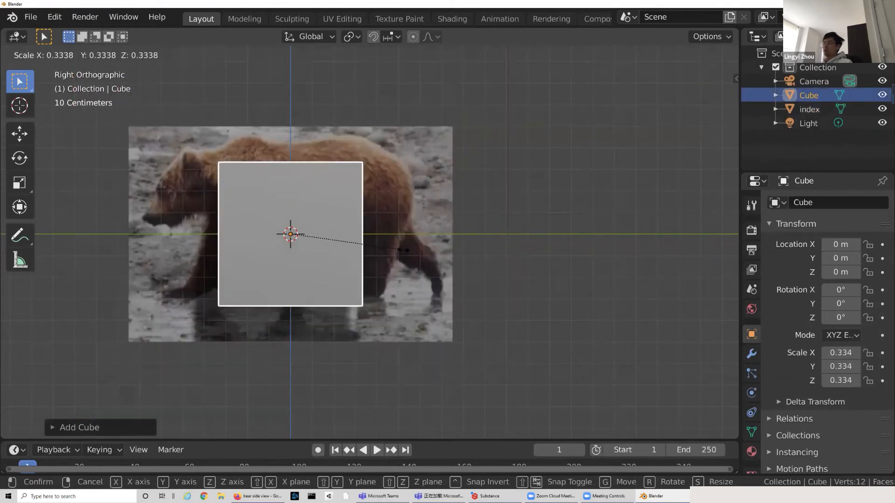
{"action": "left_click", "coordinate": [391, 252]}
Step: In the top view, move the bear image plane along the X axis to about 1.211 m, clear of the cube
{"action": "left_click", "coordinate": [422, 187]}
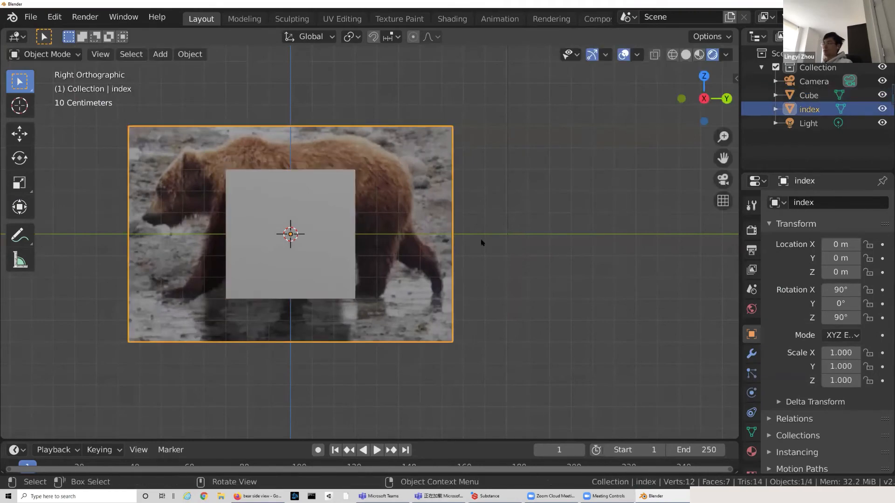
{"action": "middle_click_drag", "start_coordinate": [481, 242], "coordinate": [671, 112]}
{"action": "left_click", "coordinate": [704, 81]}
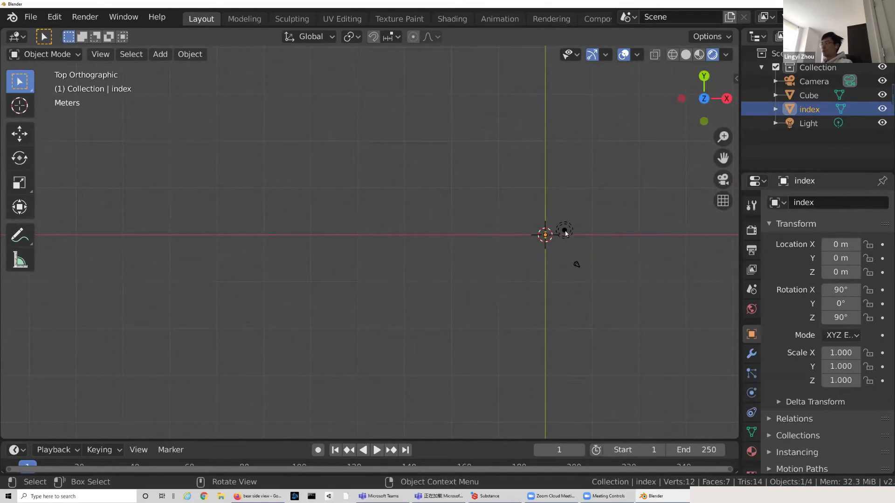
{"action": "scroll", "coordinate": [566, 233], "scroll_direction": "up", "scroll_amount": 10}
{"action": "key", "text": "g"}
{"action": "key", "text": "x"}
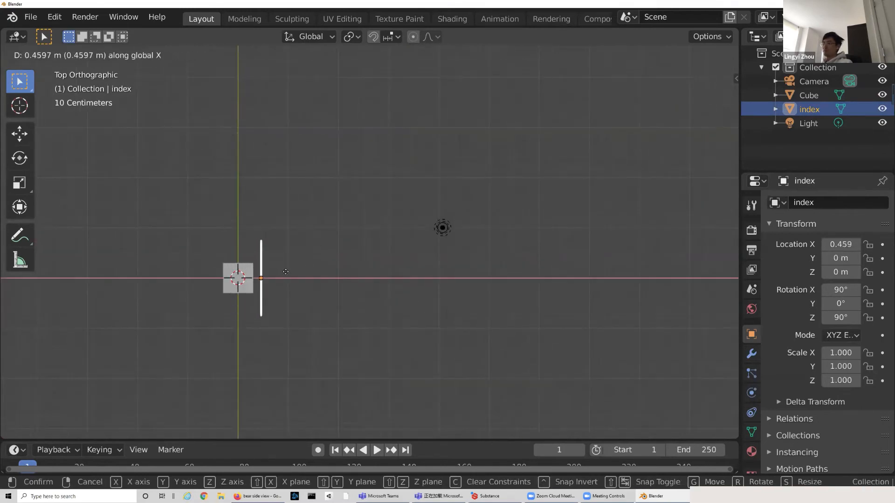
{"action": "left_click", "coordinate": [324, 278]}
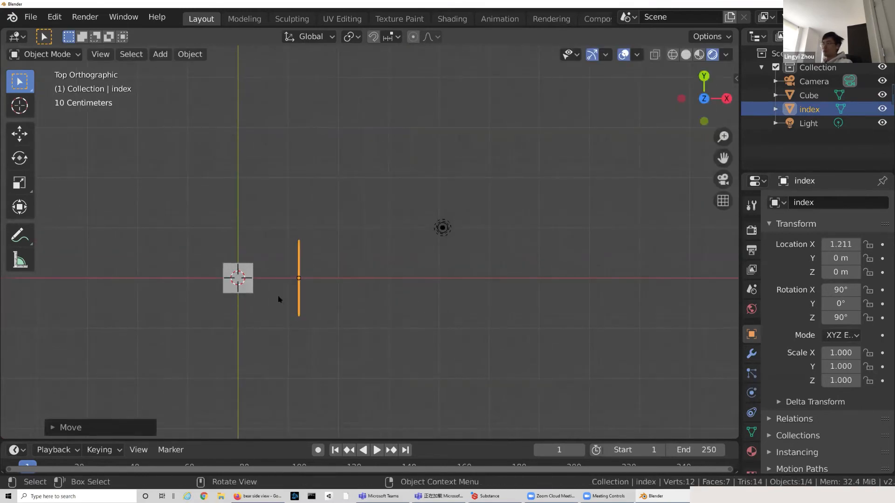
Step: Move the bear image plane freely to the opposite side of the cube, so it lies behind the cube in the right view
{"action": "left_click", "coordinate": [231, 283]}
{"action": "left_click", "coordinate": [105, 55]}
{"action": "left_click", "coordinate": [145, 133]}
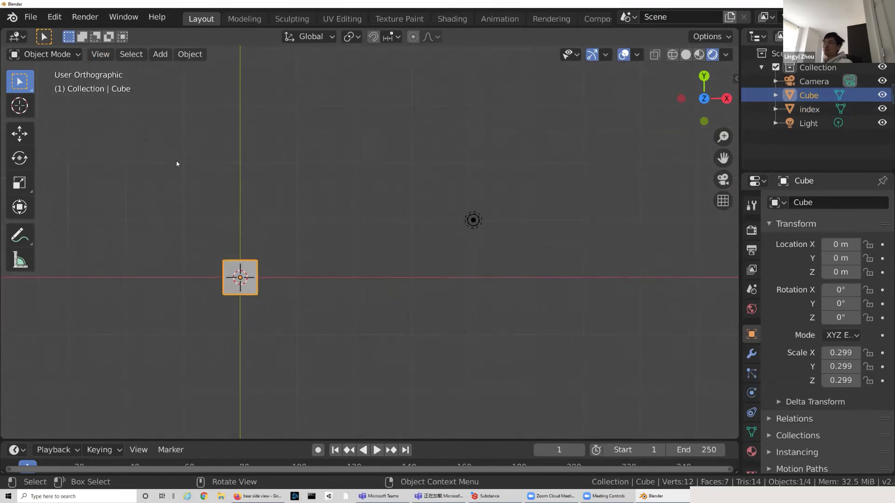
{"action": "middle_click_drag", "start_coordinate": [337, 275], "coordinate": [613, 174]}
{"action": "scroll", "coordinate": [493, 212], "scroll_direction": "down", "scroll_amount": 5}
{"action": "left_click", "coordinate": [645, 171]}
{"action": "key", "text": "g"}
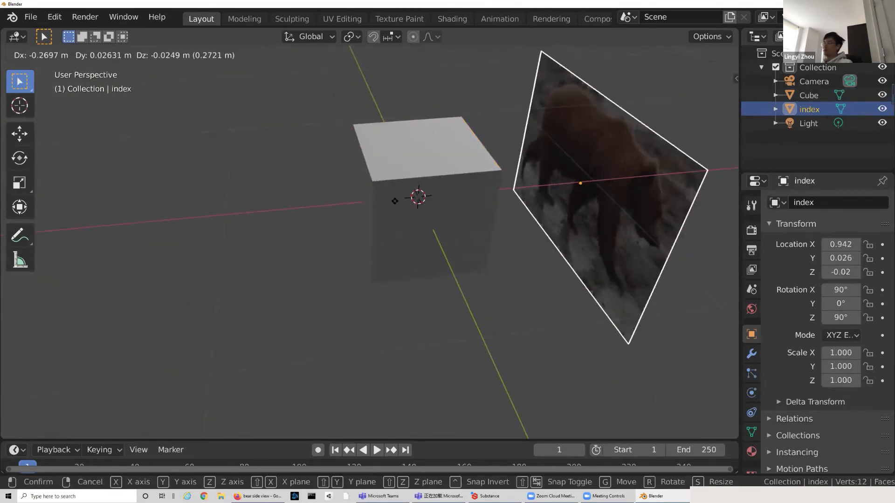
{"action": "left_click", "coordinate": [166, 216]}
Step: In the right view, move the cube over the bear's torso, to about Y 0.400 m and Z -0.05 m
{"action": "left_click", "coordinate": [461, 204]}
{"action": "middle_click_drag", "start_coordinate": [510, 214], "coordinate": [644, 98]}
{"action": "left_click", "coordinate": [701, 108]}
{"action": "scroll", "coordinate": [496, 183], "scroll_direction": "down", "scroll_amount": 3}
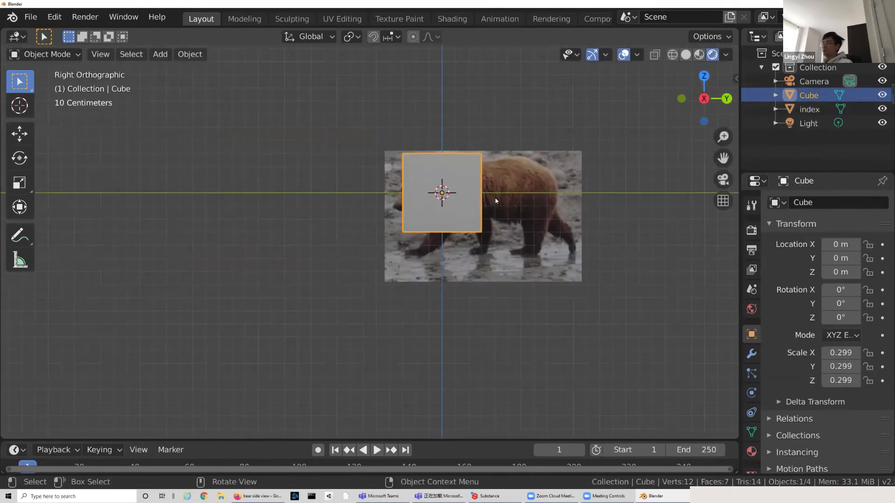
{"action": "scroll", "coordinate": [453, 179], "scroll_direction": "up", "scroll_amount": 3}
{"action": "key", "text": "g"}
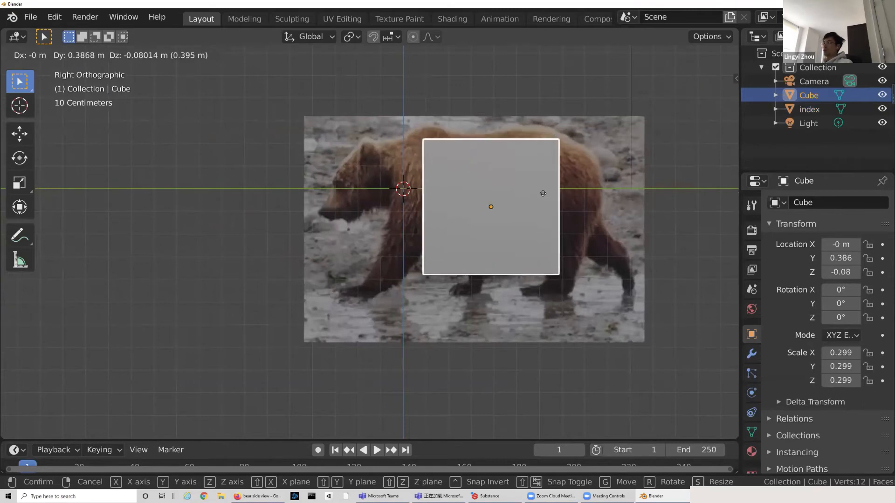
{"action": "left_click", "coordinate": [546, 192]}
Step: Enter Edit Mode on the cube and turn on X-ray, keeping Rendered shading so the bear image shows
{"action": "middle_click_drag", "start_coordinate": [467, 233], "coordinate": [333, 232], "text": "shift"}
{"action": "key", "text": "Tab"}
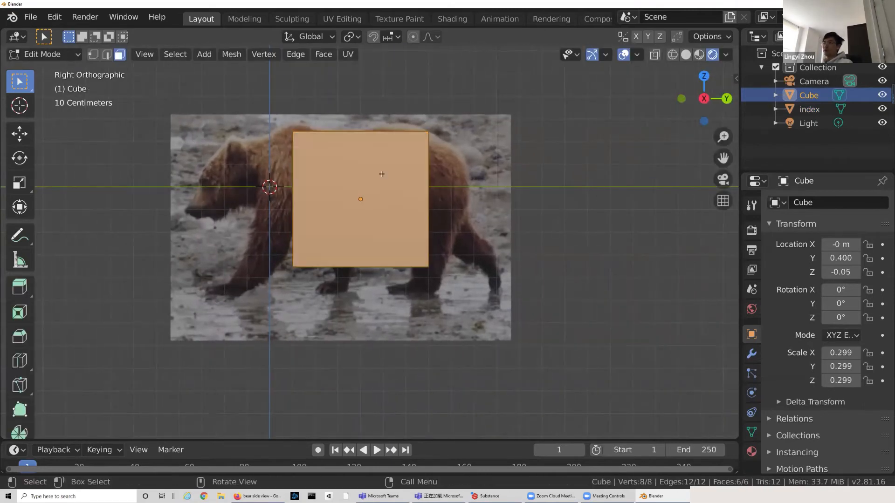
{"action": "left_click_drag", "start_coordinate": [403, 274], "coordinate": [277, 235]}
{"action": "left_click", "coordinate": [657, 59]}
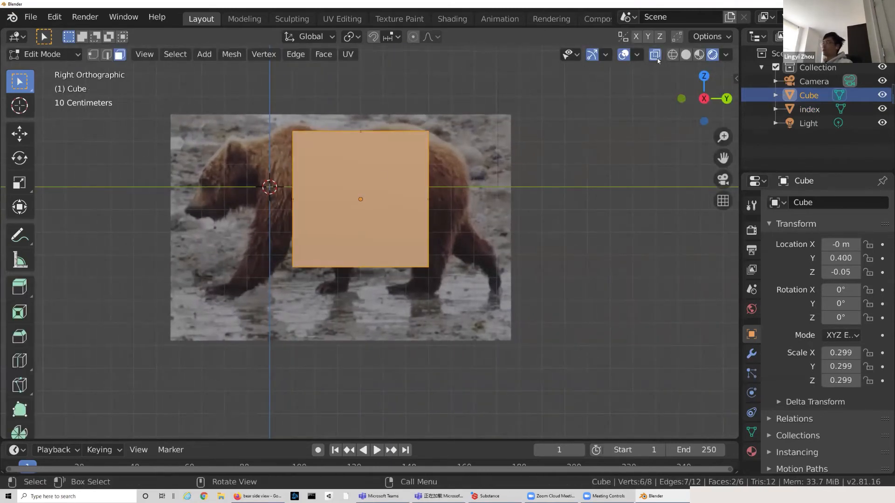
{"action": "left_click", "coordinate": [677, 56]}
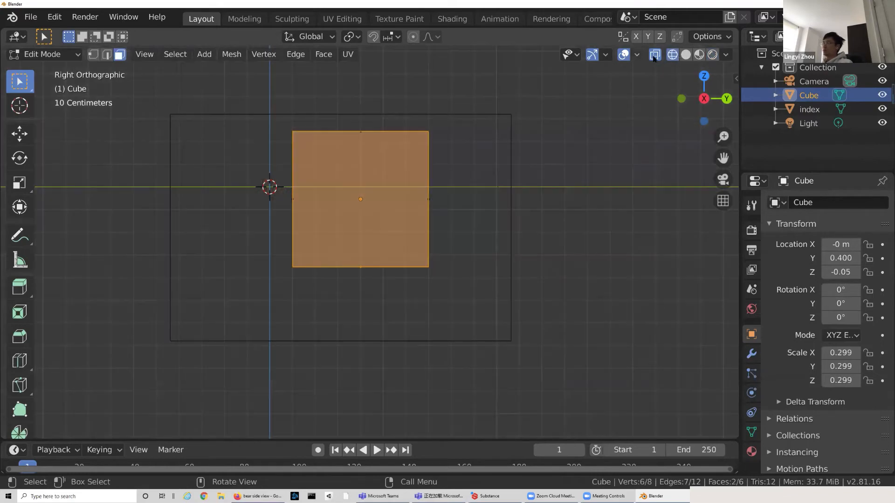
{"action": "left_click", "coordinate": [710, 56]}
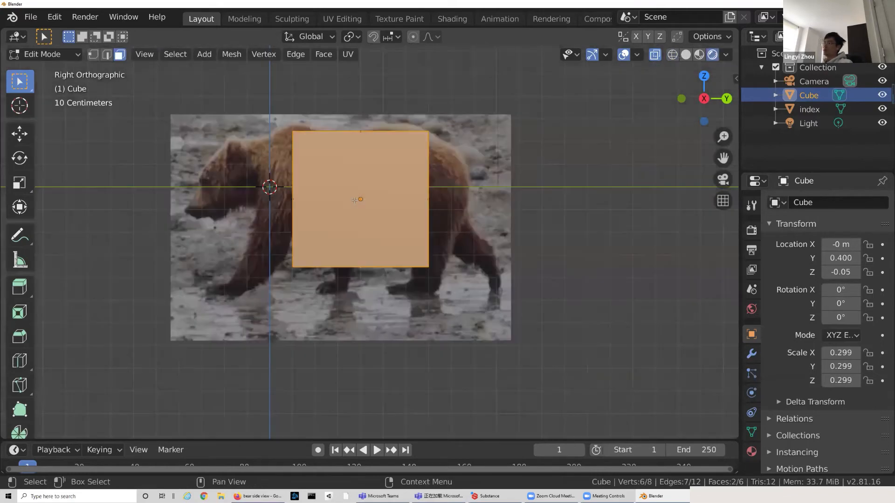
Step: In vertex selection, select the cube's bottom vertices and move them up to the bear's belly line
{"action": "left_click", "coordinate": [241, 237]}
{"action": "left_click_drag", "start_coordinate": [247, 208], "coordinate": [431, 269]}
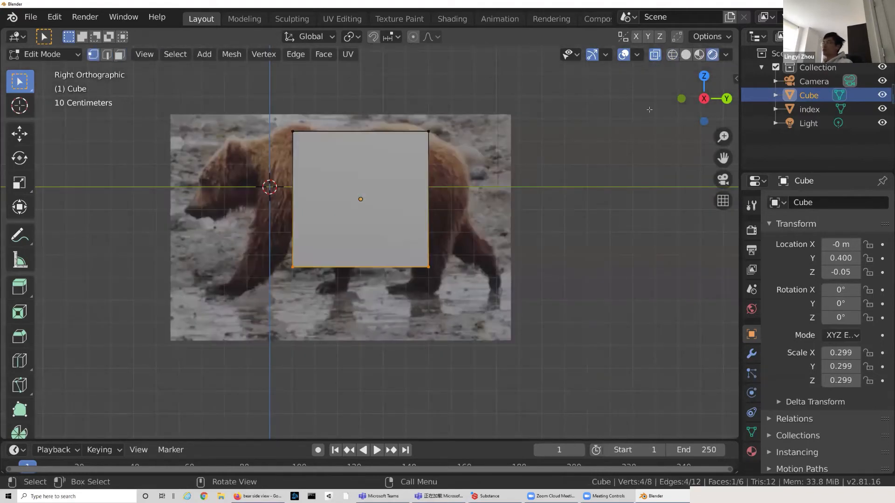
{"action": "left_click", "coordinate": [672, 55]}
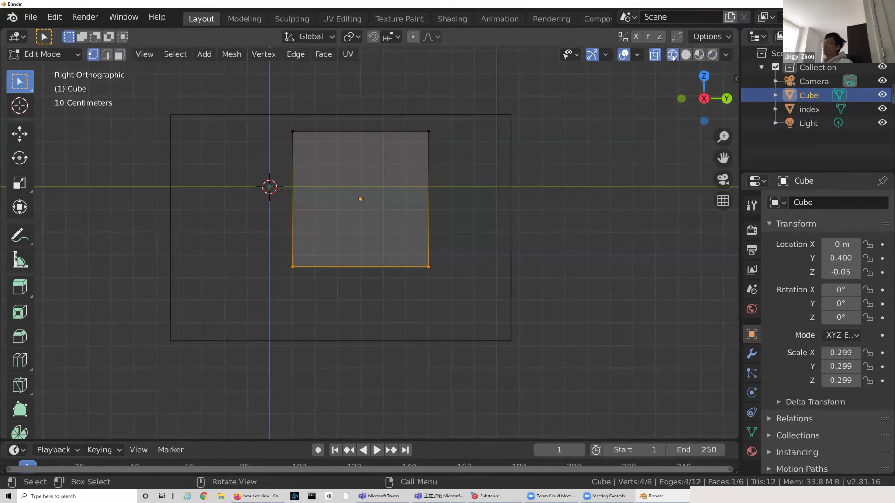
{"action": "left_click", "coordinate": [711, 55]}
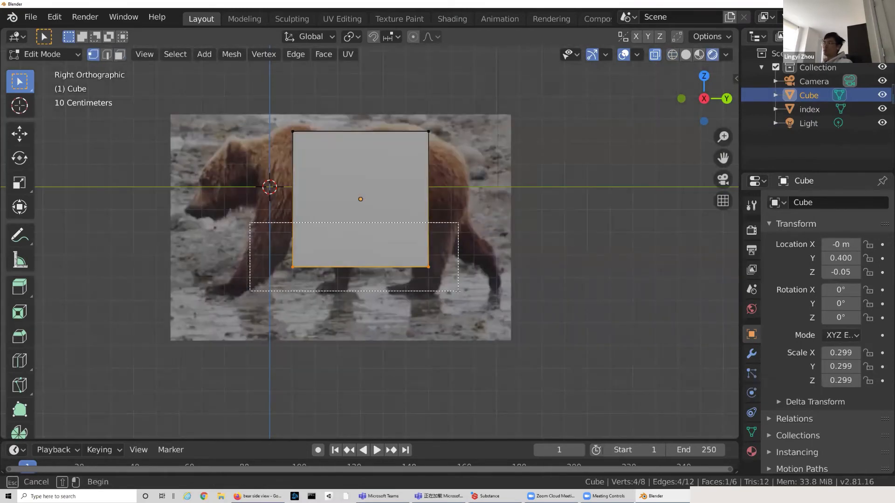
{"action": "key", "text": "g"}
{"action": "left_click", "coordinate": [445, 252]}
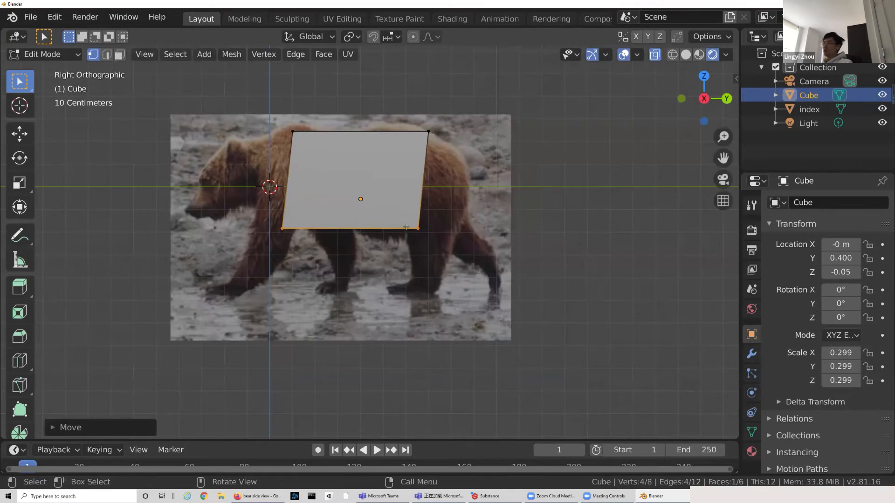
Step: Adjust the cube's lower and upper rear vertices to follow the bear's belly and back outline
{"action": "left_click_drag", "start_coordinate": [381, 202], "coordinate": [429, 245]}
{"action": "key", "text": "g"}
{"action": "left_click", "coordinate": [419, 257]}
{"action": "left_click_drag", "start_coordinate": [404, 120], "coordinate": [435, 147]}
{"action": "key", "text": "g"}
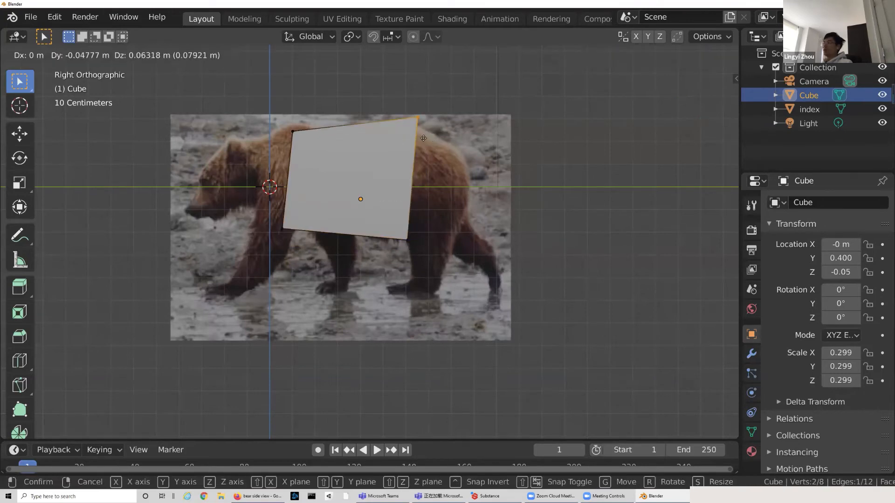
{"action": "left_click", "coordinate": [424, 165]}
Step: Extrude the cube's rear face to the bear's rump and scale the new end face down to taper it
{"action": "left_click_drag", "start_coordinate": [362, 109], "coordinate": [450, 246]}
{"action": "key", "text": "e"}
{"action": "left_click", "coordinate": [519, 226]}
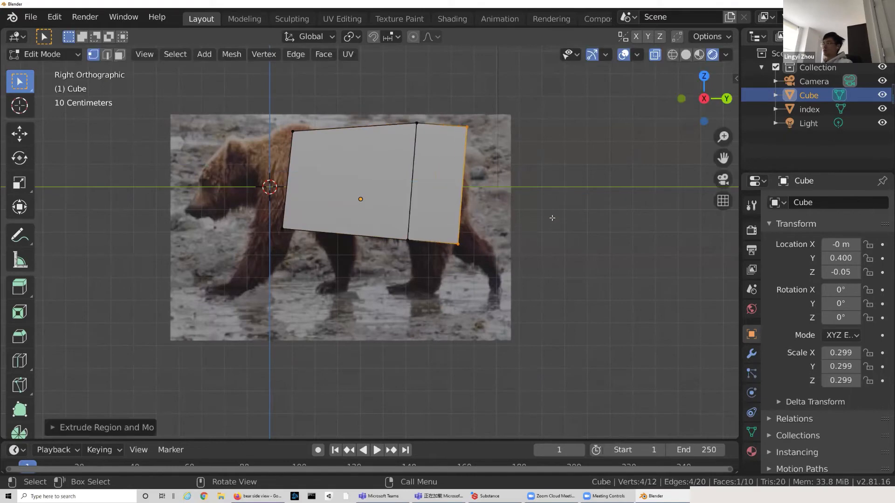
{"action": "key", "text": "s"}
{"action": "left_click", "coordinate": [541, 238]}
{"action": "middle_click_drag", "start_coordinate": [565, 243], "coordinate": [656, 155]}
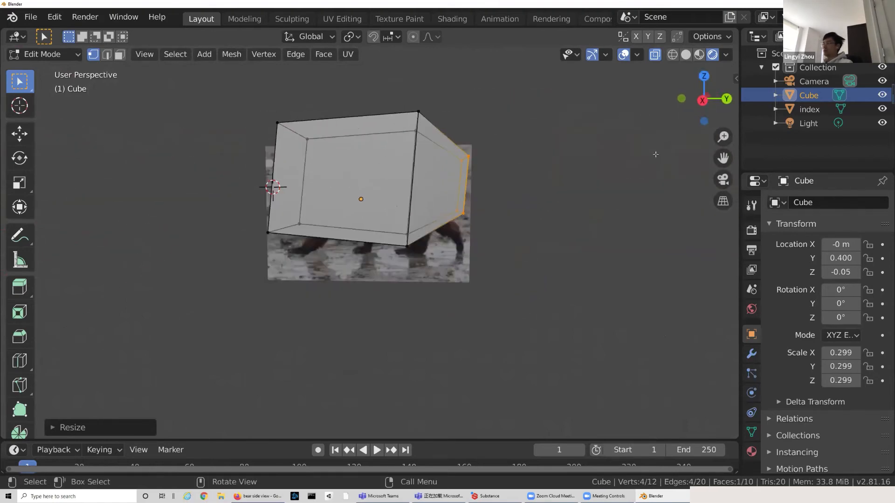
{"action": "left_click", "coordinate": [703, 99]}
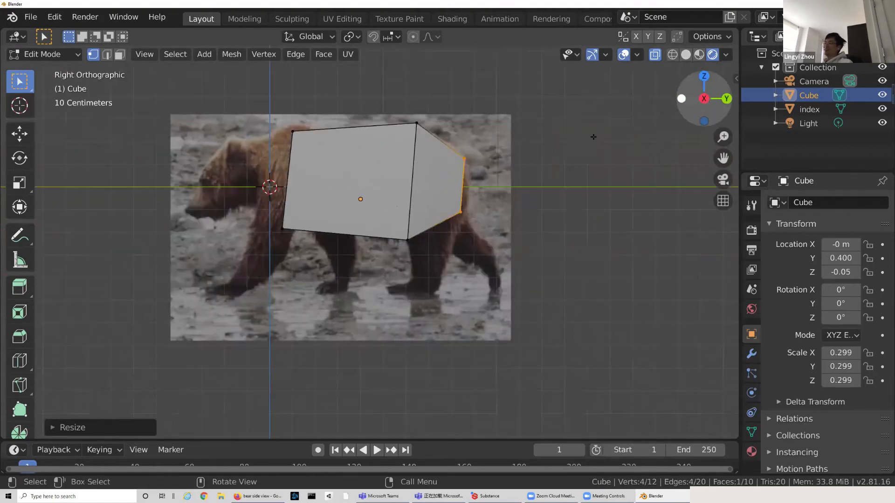
Step: Extrude the body's front face forward to where the bear's neck begins
{"action": "left_click_drag", "start_coordinate": [259, 105], "coordinate": [337, 220]}
{"action": "left_click_drag", "start_coordinate": [273, 125], "coordinate": [363, 261]}
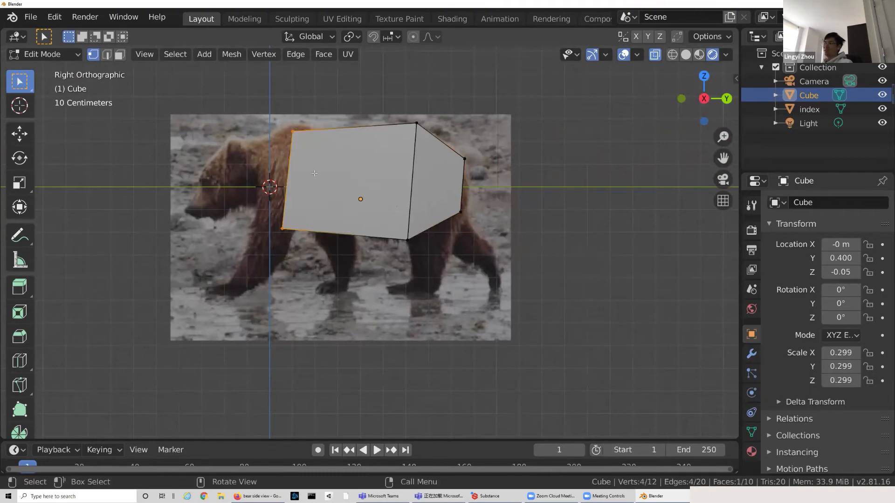
{"action": "key", "text": "e"}
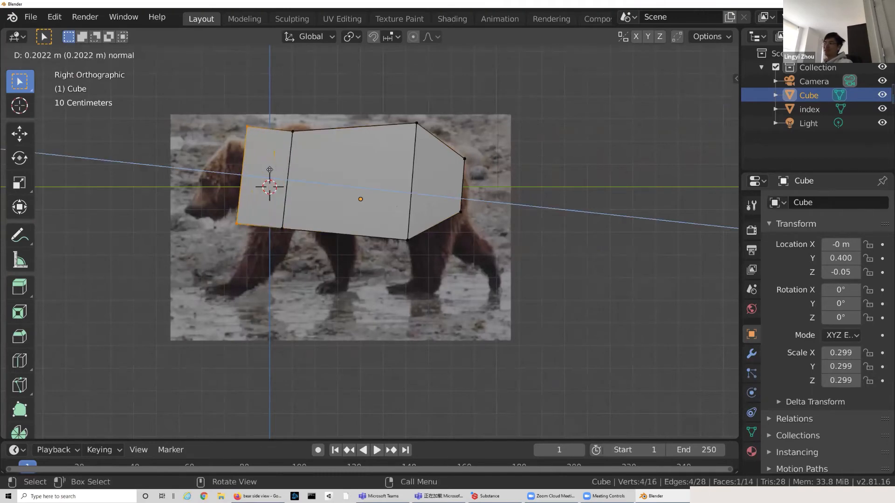
{"action": "left_click", "coordinate": [273, 169]}
{"action": "middle_click_drag", "start_coordinate": [274, 170], "coordinate": [298, 180]}
{"action": "left_click", "coordinate": [704, 99]}
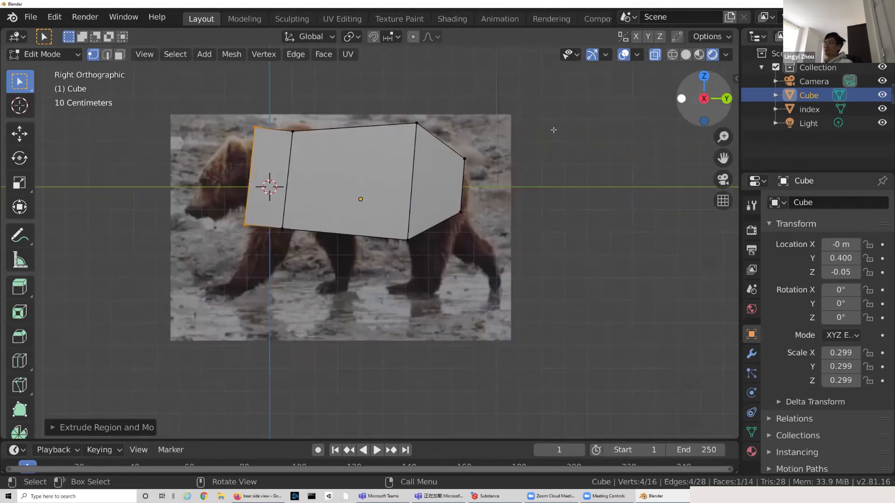
Step: Scale the new front face down to about 0.6 and move it slightly up to fit the bear's neck
{"action": "key", "text": "s"}
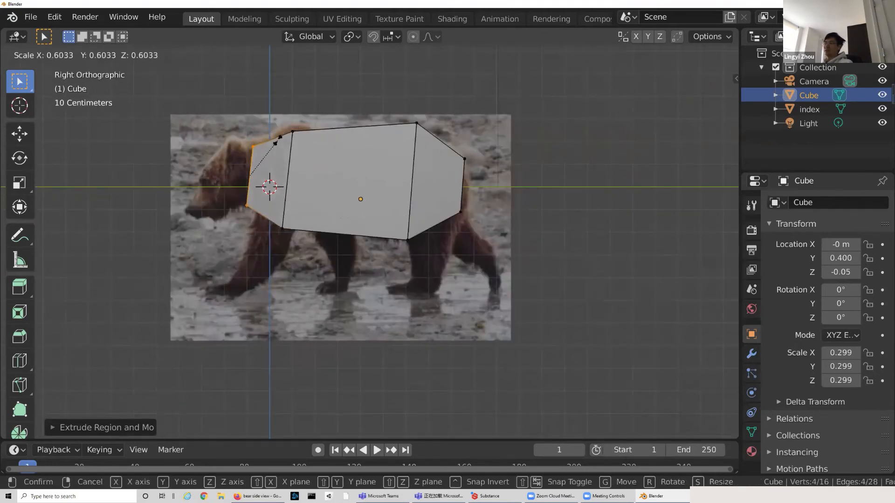
{"action": "left_click", "coordinate": [273, 174]}
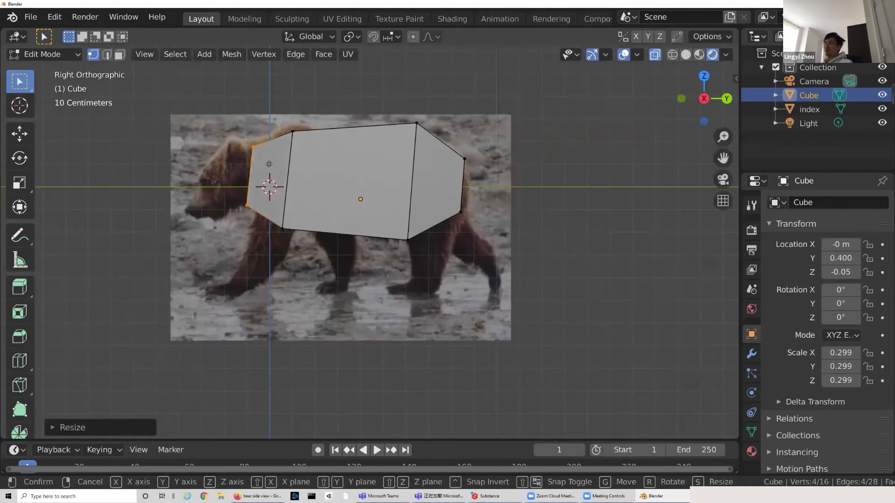
{"action": "key", "text": "g"}
{"action": "left_click", "coordinate": [268, 161]}
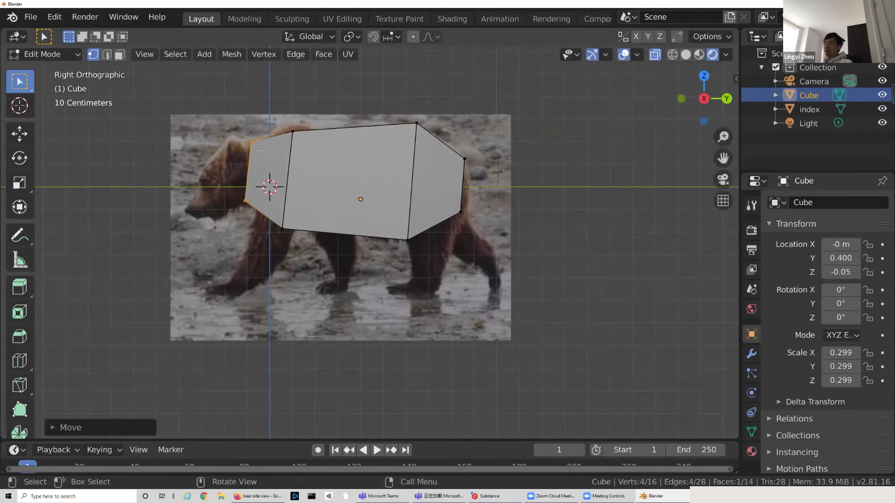
Step: Extrude the neck face forward over the bear's head and move its lower front vertices up along the forehead
{"action": "key", "text": "e"}
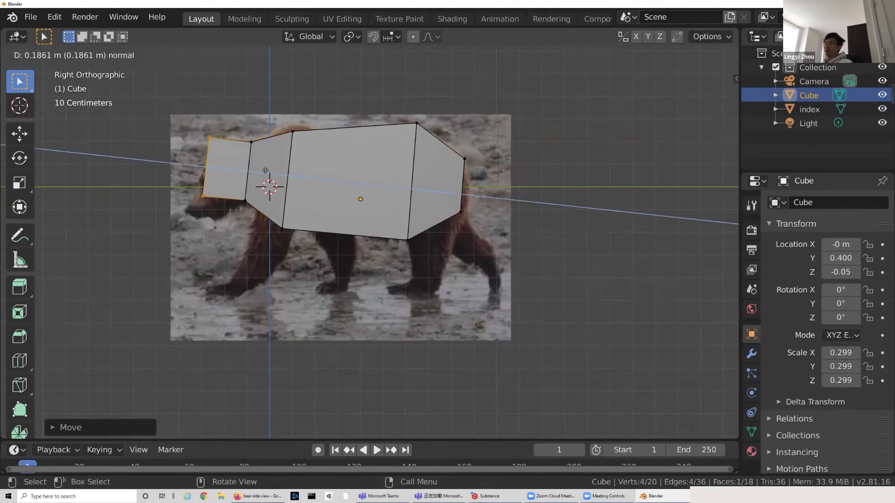
{"action": "left_click", "coordinate": [264, 172]}
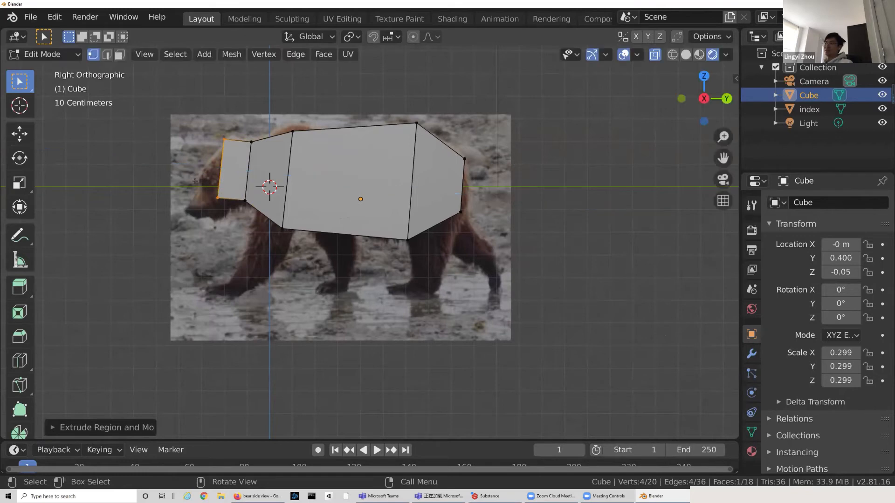
{"action": "left_click_drag", "start_coordinate": [187, 179], "coordinate": [230, 222]}
{"action": "key", "text": "g"}
{"action": "left_click", "coordinate": [208, 199]}
{"action": "left_click", "coordinate": [240, 202]}
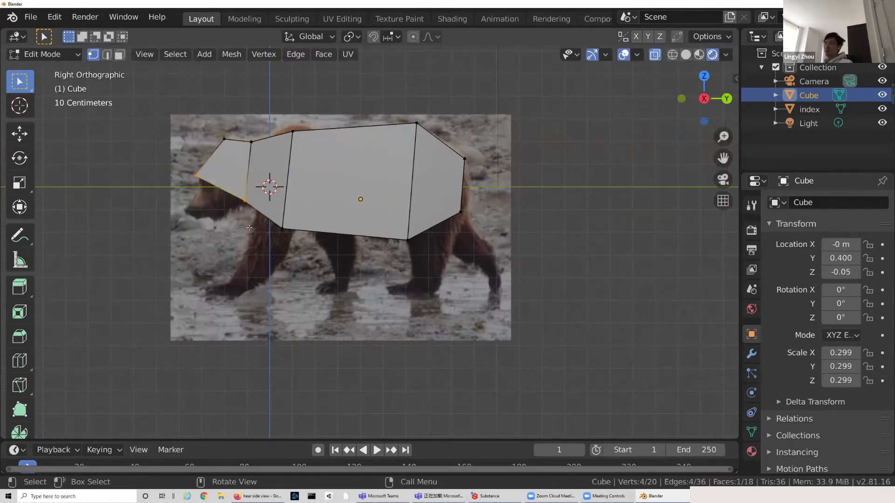
{"action": "key", "text": "e"}
{"action": "left_click", "coordinate": [201, 185]}
{"action": "key", "text": "ctrl+z"}
{"action": "key", "text": "ctrl+z"}
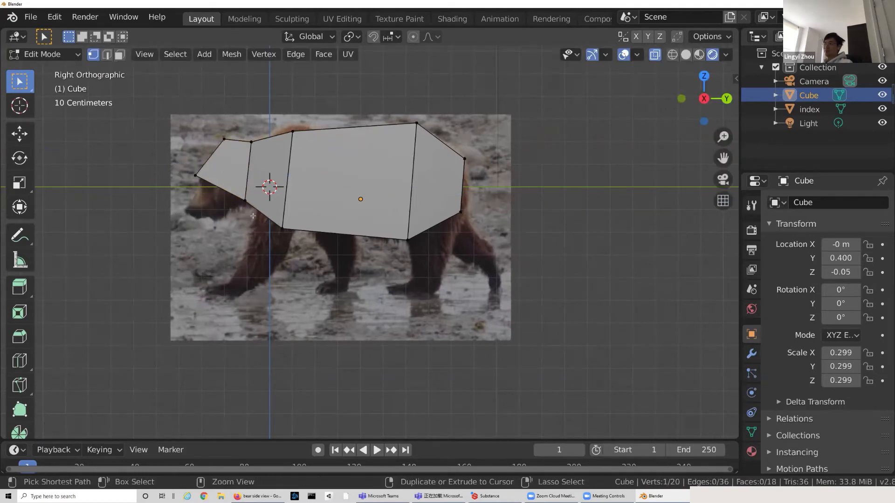
Step: Extrude the head's lower slanted face down toward the muzzle, then scale the end face down and reposition it over the snout
{"action": "left_click_drag", "start_coordinate": [168, 156], "coordinate": [260, 221]}
{"action": "key", "text": "e"}
{"action": "left_click", "coordinate": [213, 220]}
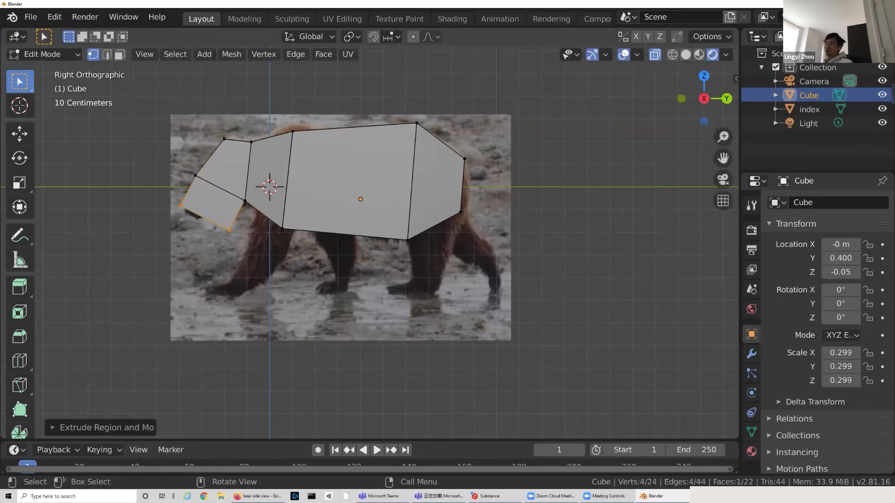
{"action": "key", "text": "s"}
{"action": "left_click", "coordinate": [215, 228]}
{"action": "key", "text": "g"}
{"action": "left_click", "coordinate": [225, 233]}
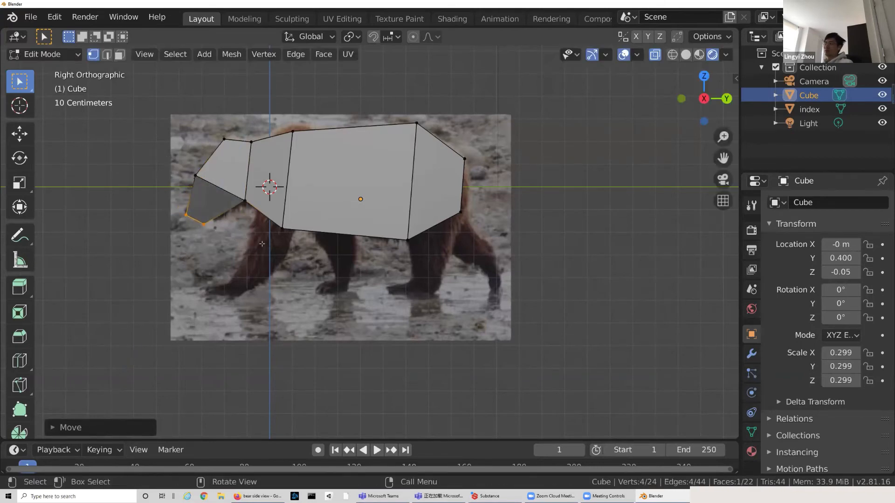
Step: Rotate the muzzle's end face and move it to the tip of the bear's nose
{"action": "key", "text": "r"}
{"action": "left_click", "coordinate": [245, 255]}
{"action": "key", "text": "s"}
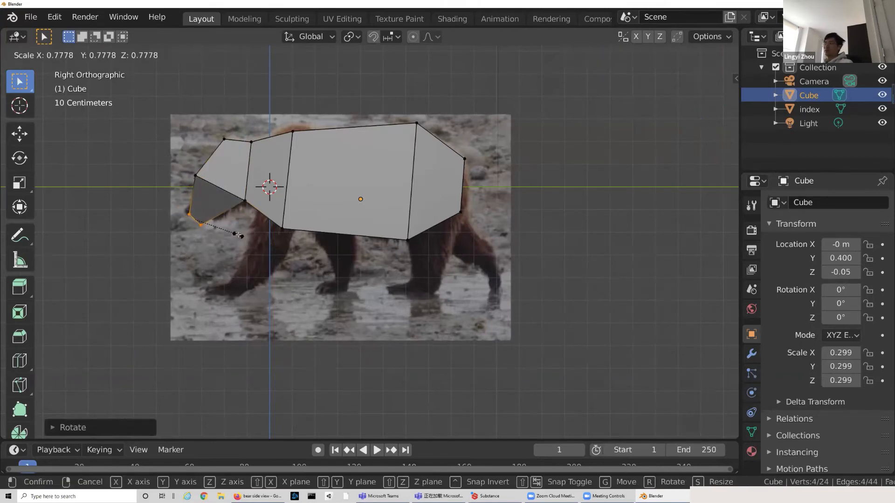
{"action": "key", "text": "Escape"}
{"action": "key", "text": "g"}
{"action": "left_click", "coordinate": [397, 222]}
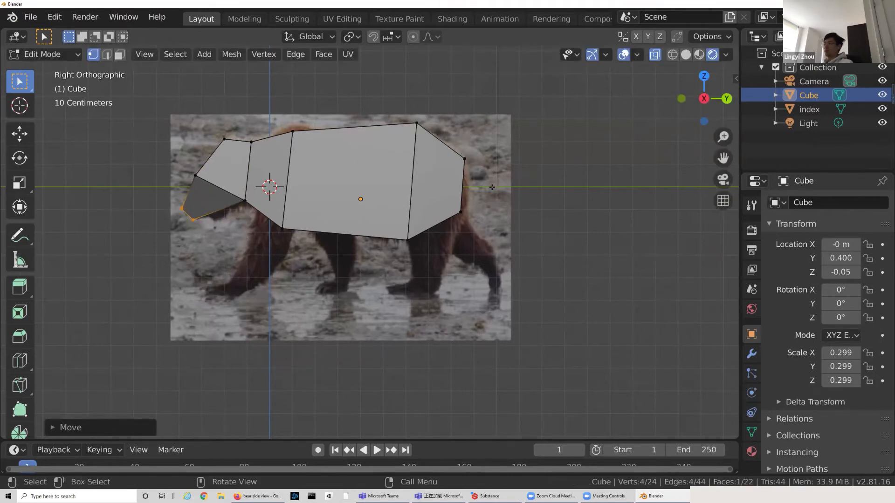
Step: Add a centred loop cut running lengthwise through the body and head
{"action": "mouse_move", "coordinate": [492, 187]}
{"action": "middle_mouse_down"}
{"action": "mouse_move", "coordinate": [488, 230]}
{"action": "mouse_move", "coordinate": [499, 191]}
{"action": "middle_mouse_up"}
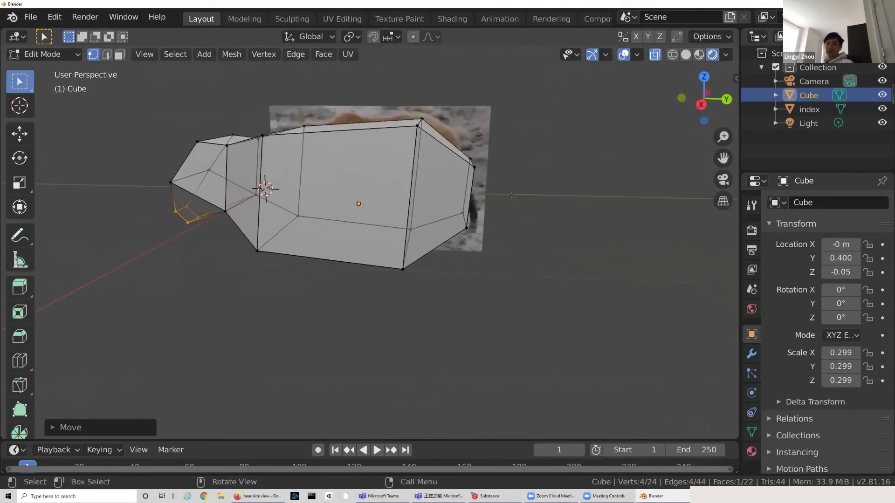
{"action": "left_click", "coordinate": [701, 104]}
{"action": "scroll", "coordinate": [288, 225], "scroll_direction": "down", "scroll_amount": 1}
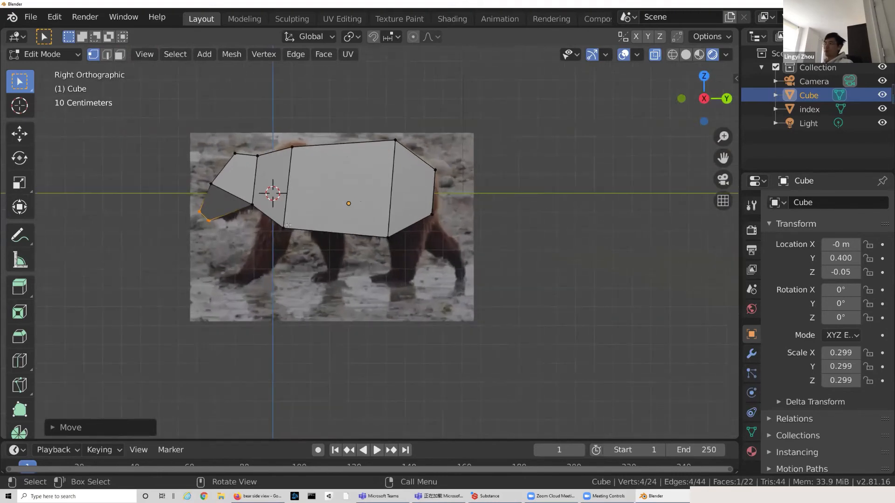
{"action": "scroll", "coordinate": [288, 225], "scroll_direction": "up", "scroll_amount": 4}
{"action": "middle_click_drag", "start_coordinate": [558, 225], "coordinate": [350, 258]}
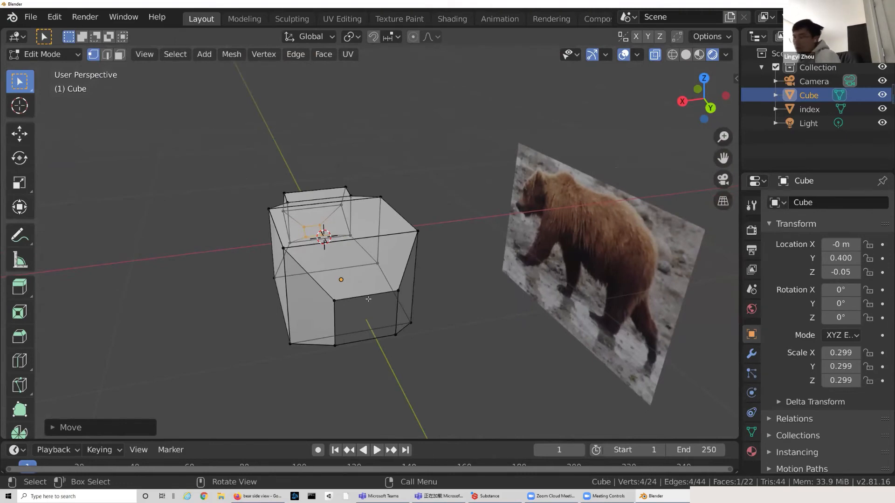
{"action": "key", "text": "ctrl+r"}
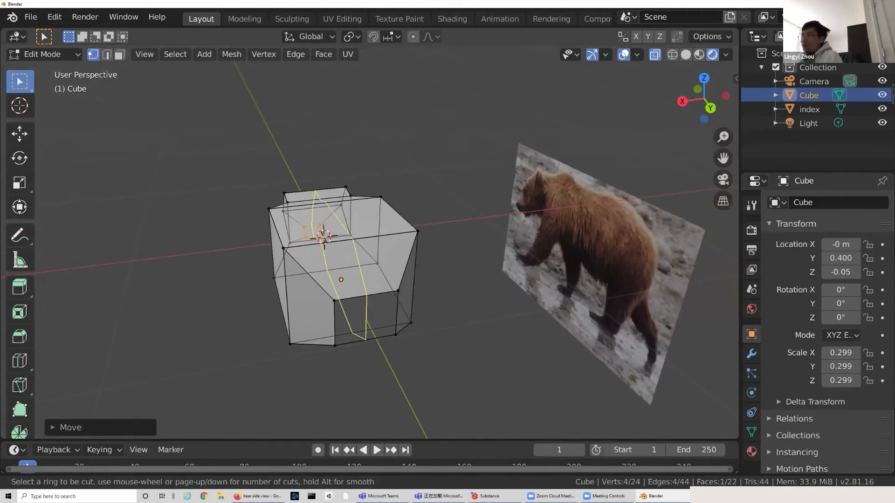
{"action": "left_click", "coordinate": [364, 269]}
{"action": "left_click", "coordinate": [388, 249]}
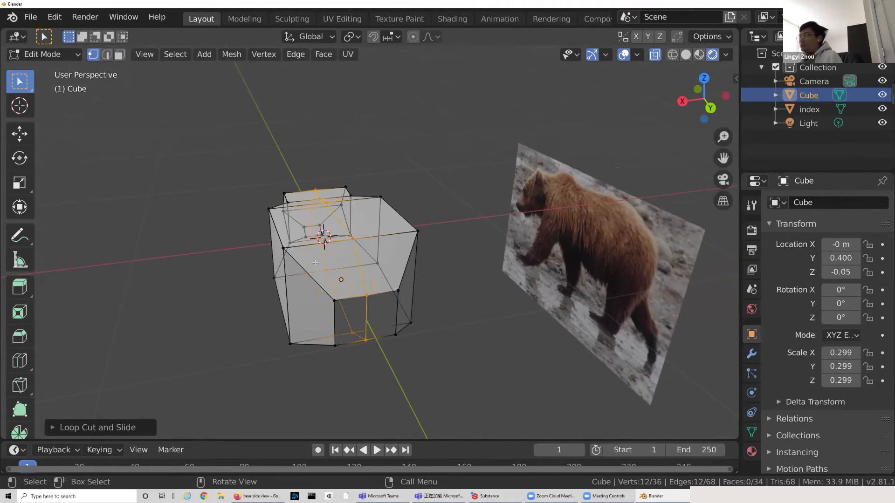
Step: Set the loop cut's number of cuts to 3
{"action": "middle_click_drag", "start_coordinate": [315, 262], "coordinate": [292, 282]}
{"action": "left_click", "coordinate": [52, 428]}
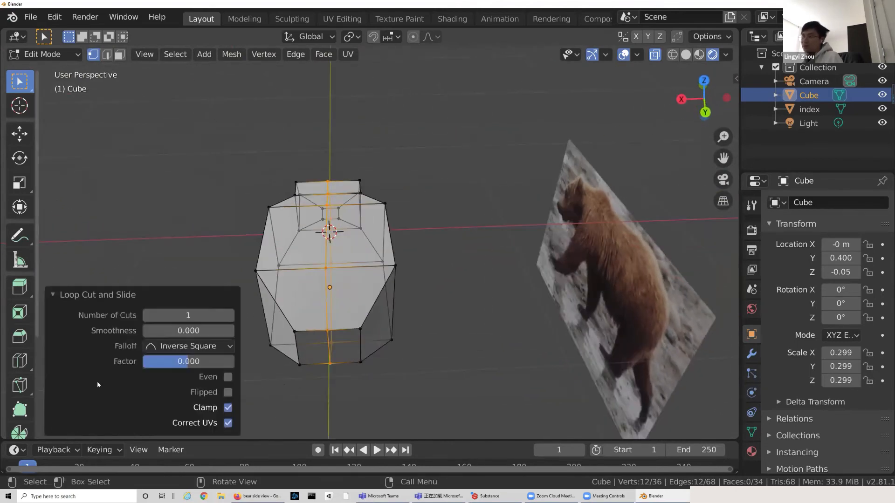
{"action": "left_click", "coordinate": [229, 316]}
{"action": "left_click", "coordinate": [229, 316]}
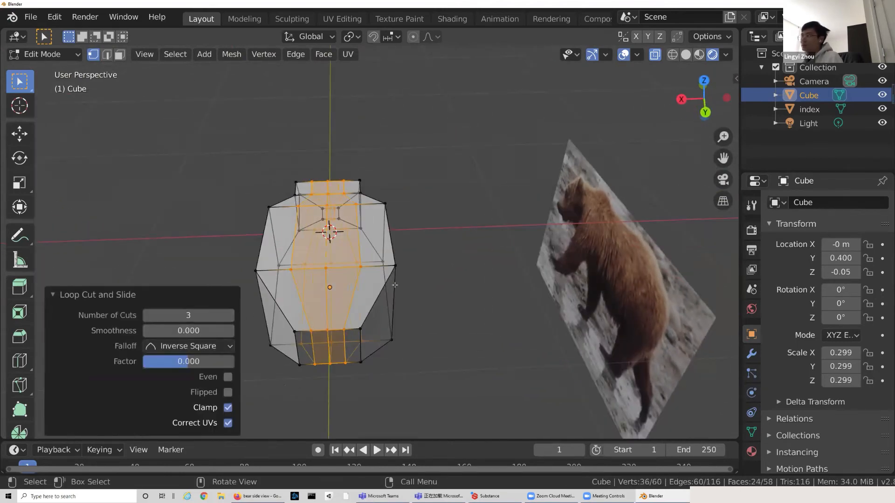
Step: In face selection, extrude an outer underside face below the shoulder by about 0.16 m to start the front leg
{"action": "left_click", "coordinate": [469, 283]}
{"action": "middle_click_drag", "start_coordinate": [469, 283], "coordinate": [222, 176]}
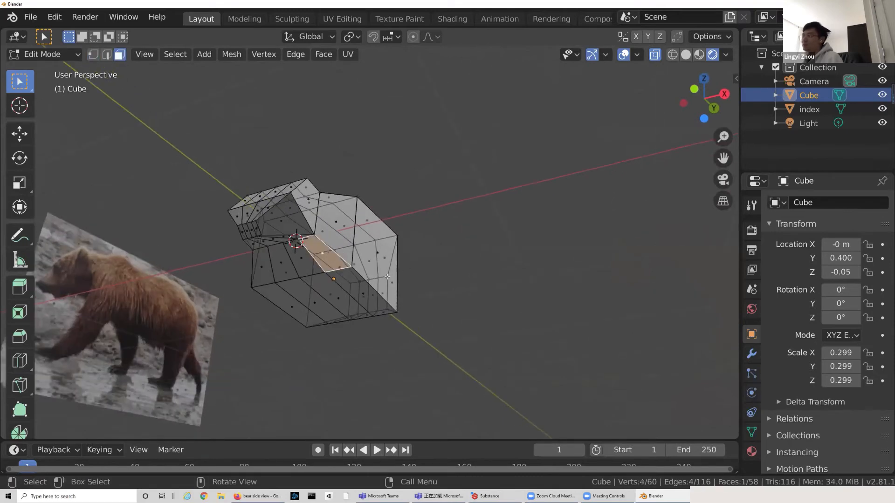
{"action": "middle_click_drag", "start_coordinate": [387, 276], "coordinate": [284, 334]}
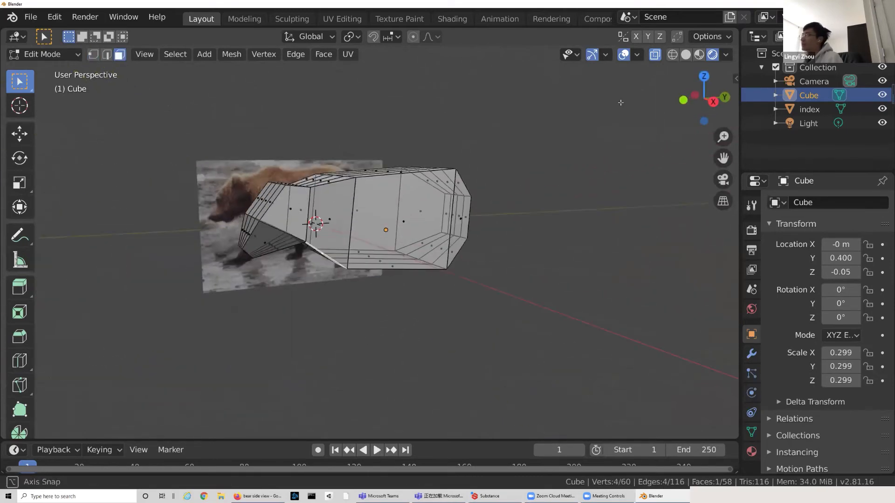
{"action": "left_click", "coordinate": [711, 100]}
{"action": "key", "text": "e"}
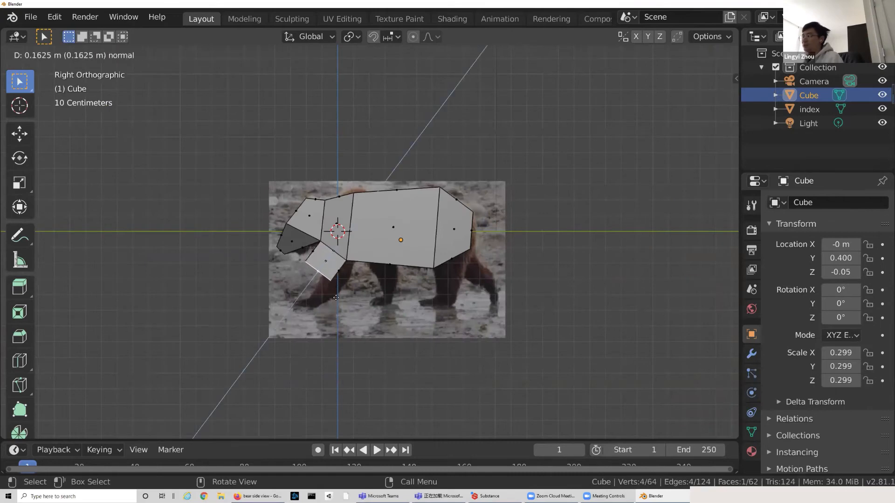
{"action": "left_click", "coordinate": [335, 298]}
Step: Move and rotate the upper front leg's end face to follow the bear's leg, and scale it by 0.611
{"action": "key", "text": "g"}
{"action": "left_click", "coordinate": [347, 291]}
{"action": "key", "text": "r"}
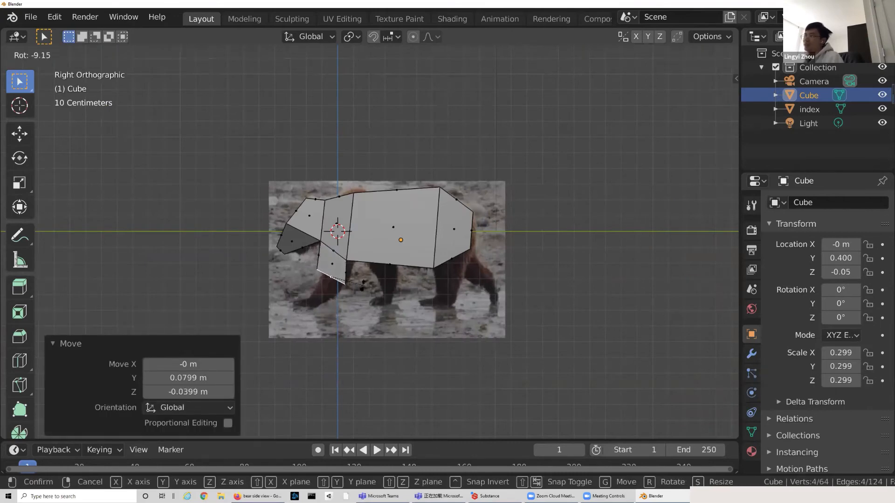
{"action": "left_click", "coordinate": [363, 288]}
{"action": "key", "text": "g"}
{"action": "left_click", "coordinate": [364, 285]}
{"action": "key", "text": "s"}
{"action": "left_click", "coordinate": [365, 286]}
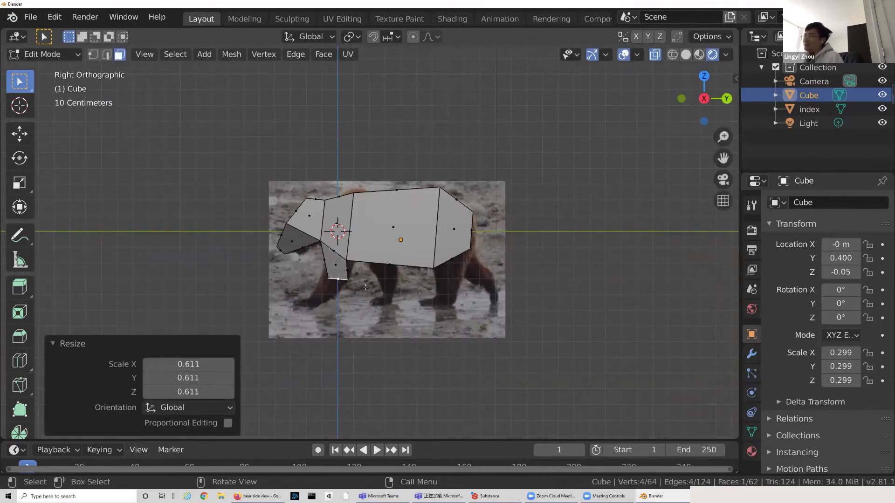
{"action": "key", "text": "g"}
{"action": "left_click", "coordinate": [350, 297]}
Step: Extrude the lower front leg about 0.13 m, shift its end forward to the ankle, rotate it 38.5° and scale it by 0.727
{"action": "key", "text": "e"}
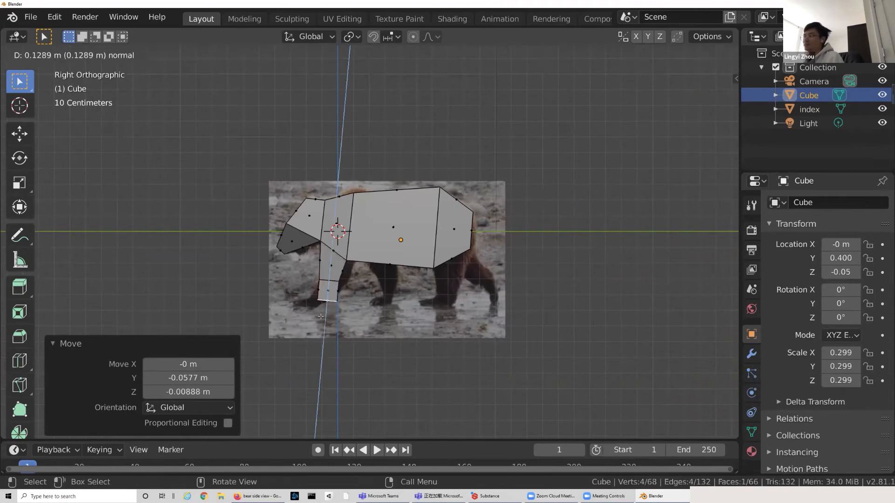
{"action": "left_click", "coordinate": [321, 317]}
{"action": "key", "text": "g"}
{"action": "left_click", "coordinate": [359, 311]}
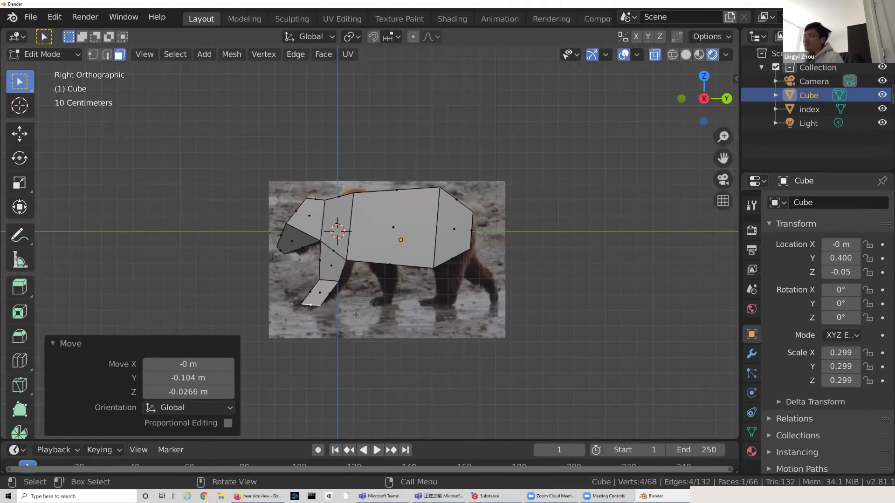
{"action": "key", "text": "r"}
{"action": "left_click", "coordinate": [326, 331]}
{"action": "key", "text": "s"}
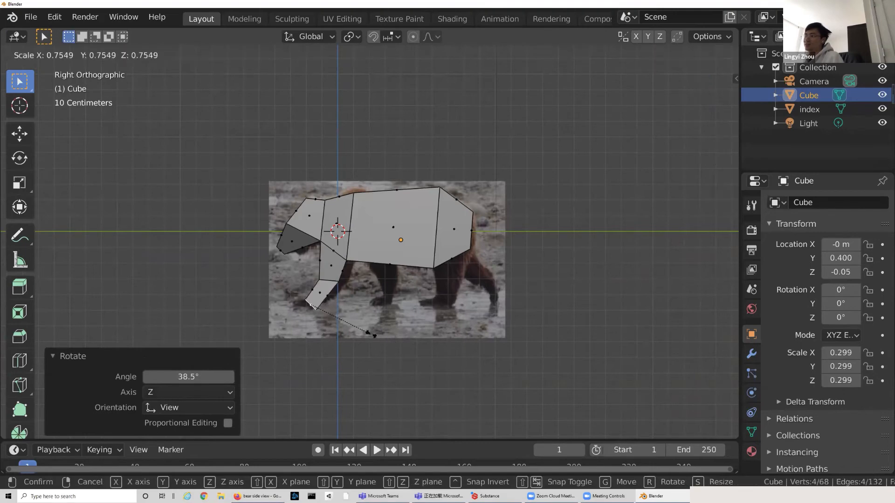
{"action": "left_click", "coordinate": [366, 332]}
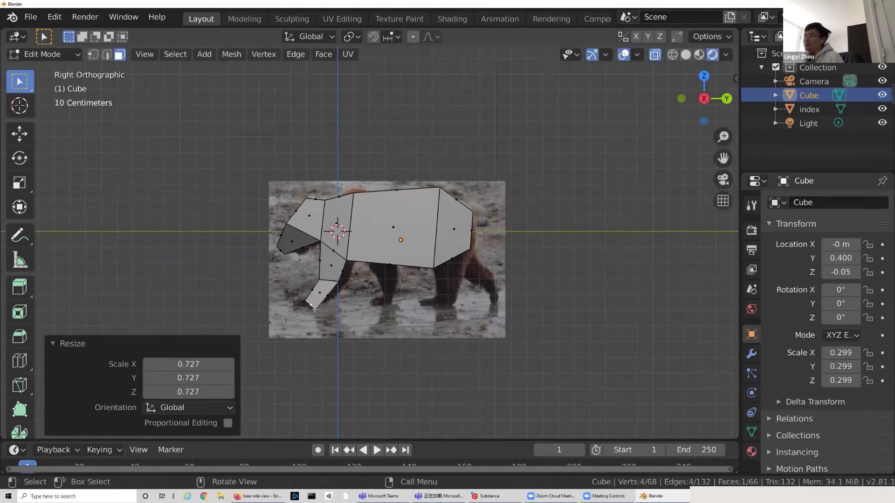
Step: Extrude the leg's end face by about 0.065 m to form the front paw, then rotate and move its tip to match the bear's foot
{"action": "key", "text": "e"}
{"action": "left_click", "coordinate": [332, 323]}
{"action": "key", "text": "r"}
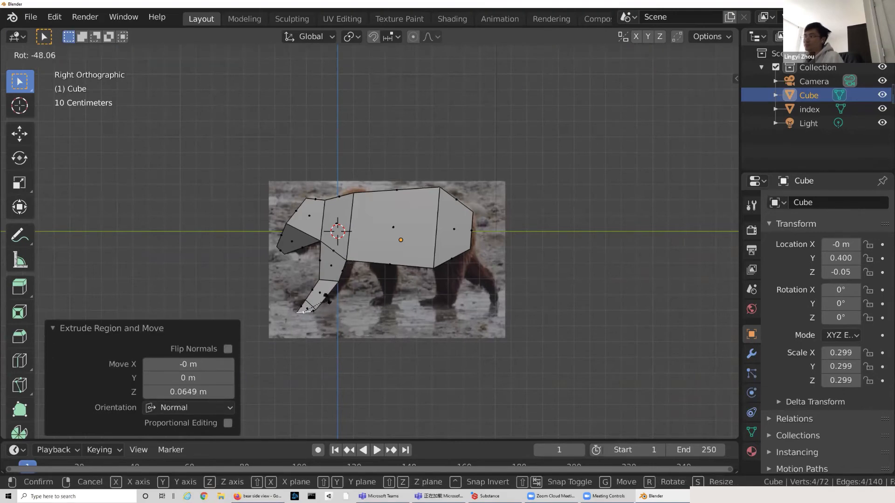
{"action": "left_click", "coordinate": [327, 305]}
{"action": "key", "text": "g"}
{"action": "left_click", "coordinate": [329, 317]}
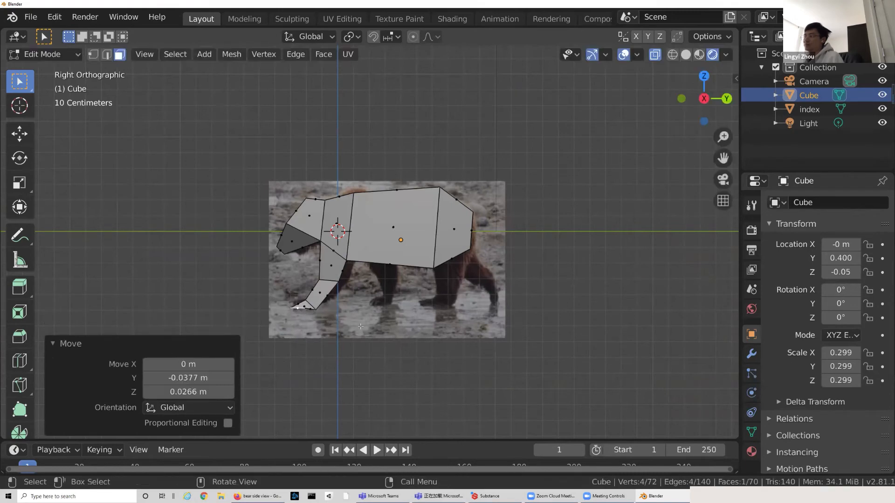
{"action": "key", "text": "r"}
{"action": "left_click", "coordinate": [350, 339]}
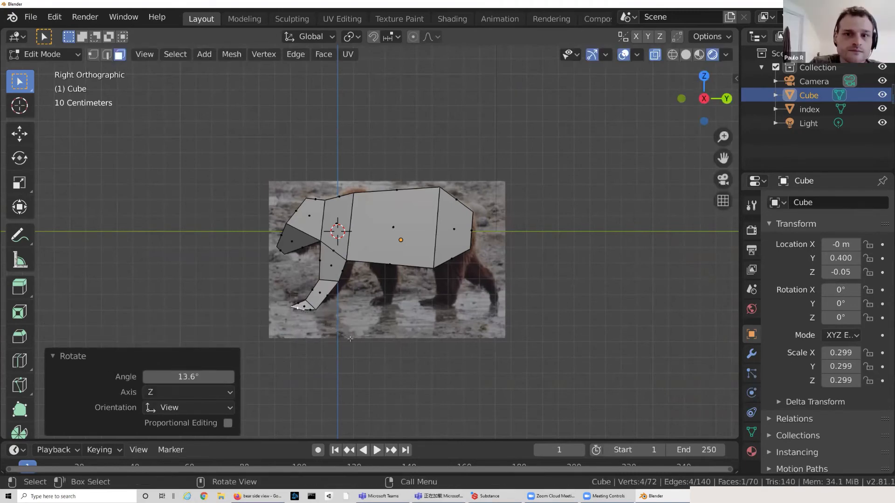
{"action": "key", "text": "g"}
{"action": "left_click", "coordinate": [350, 338]}
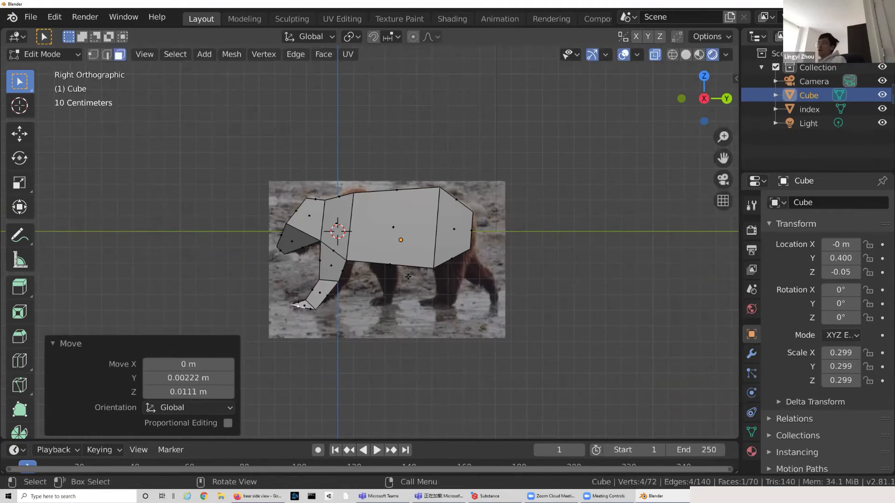
{"action": "middle_click_drag", "start_coordinate": [528, 283], "coordinate": [504, 290]}
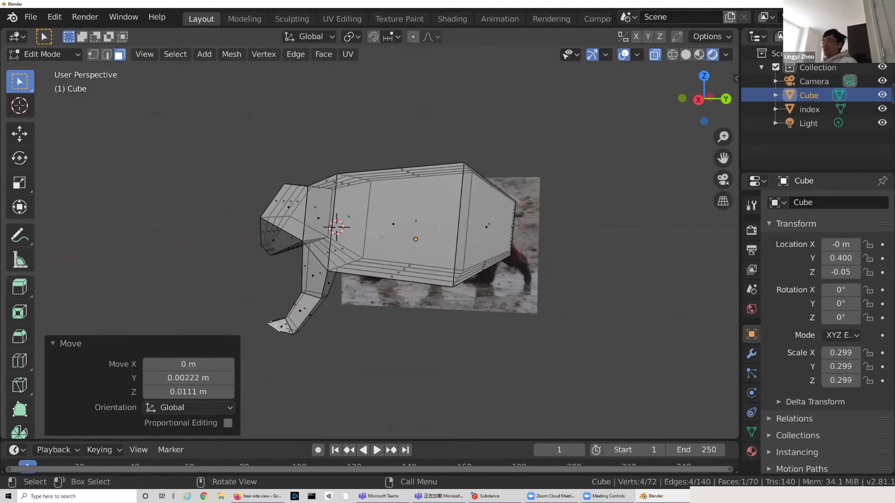
{"action": "middle_click_drag", "start_coordinate": [400, 270], "coordinate": [430, 264]}
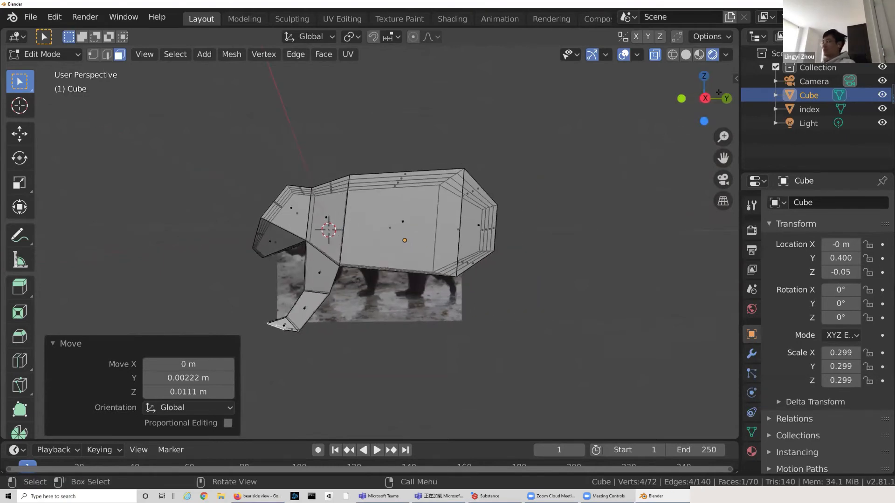
{"action": "left_click", "coordinate": [706, 98]}
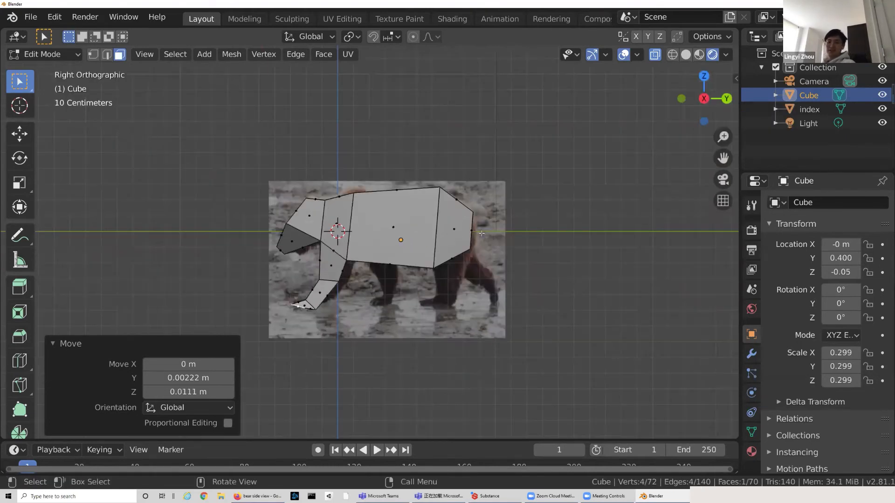
{"action": "middle_click_drag", "start_coordinate": [412, 304], "coordinate": [65, 135]}
{"action": "scroll", "coordinate": [15, 274], "scroll_direction": "down", "scroll_amount": 6}
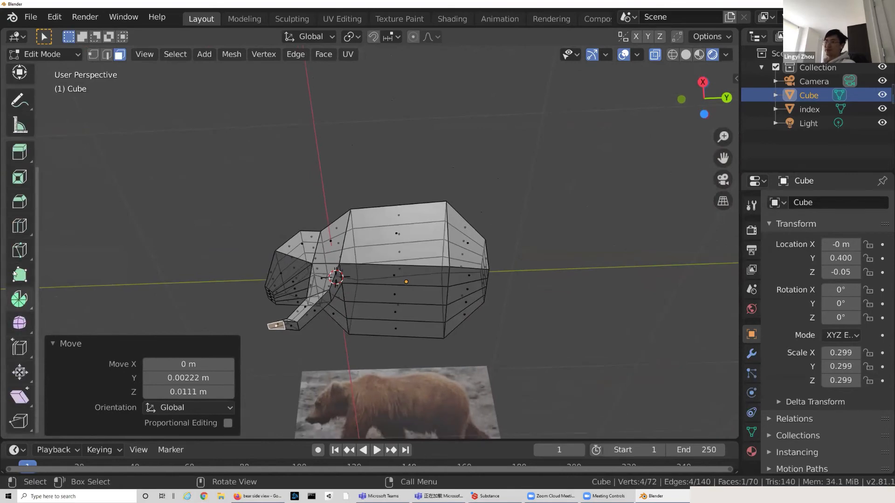
{"action": "left_click", "coordinate": [20, 249]}
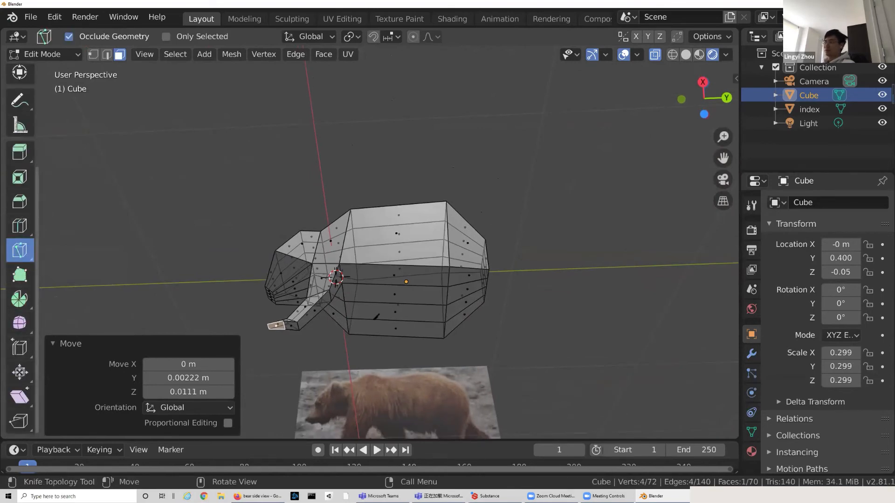
{"action": "middle_click_drag", "start_coordinate": [375, 317], "coordinate": [21, 70]}
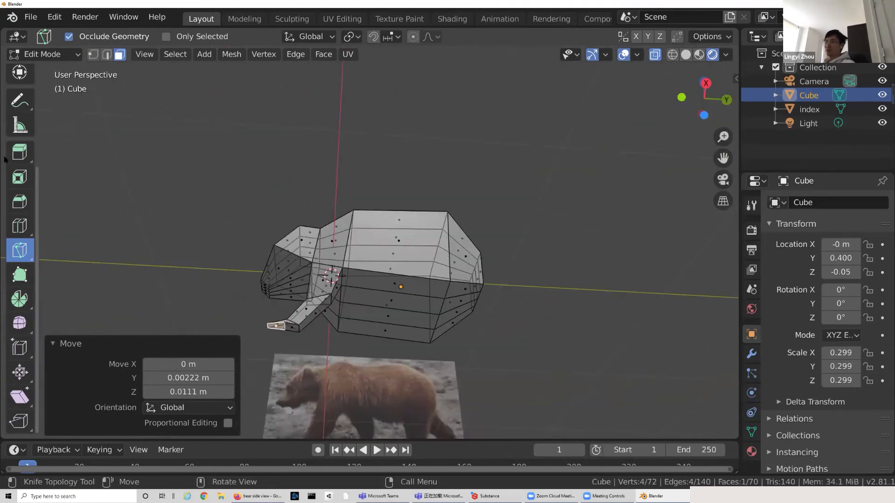
{"action": "scroll", "coordinate": [20, 67], "scroll_direction": "up", "scroll_amount": 5}
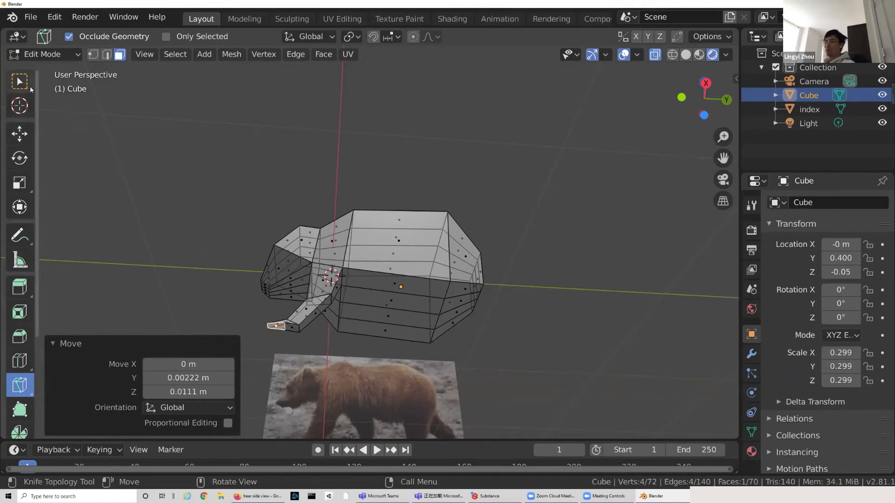
{"action": "left_click", "coordinate": [14, 83]}
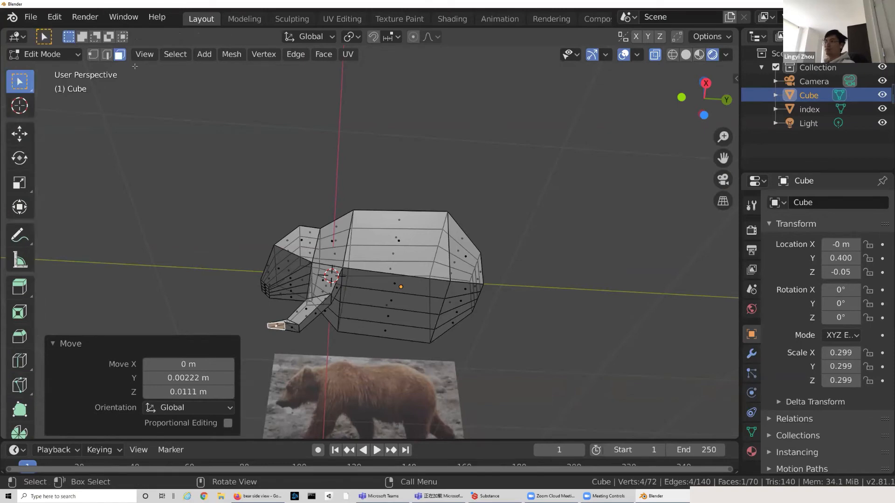
Step: Select the opposite underside face below the shoulder and start extruding it in the right side view for the second front leg
{"action": "middle_click_drag", "start_coordinate": [389, 304], "coordinate": [198, 271]}
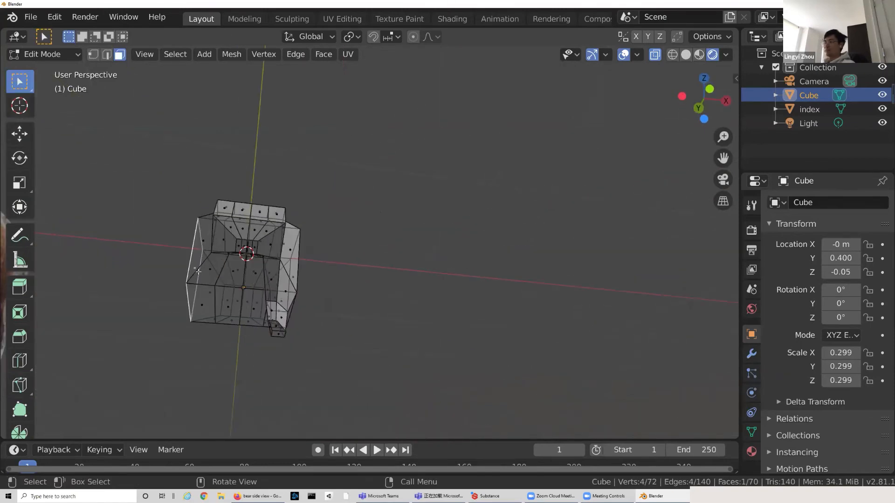
{"action": "middle_click_drag", "start_coordinate": [266, 273], "coordinate": [602, 95]}
{"action": "left_click", "coordinate": [709, 91]}
{"action": "key", "text": "e"}
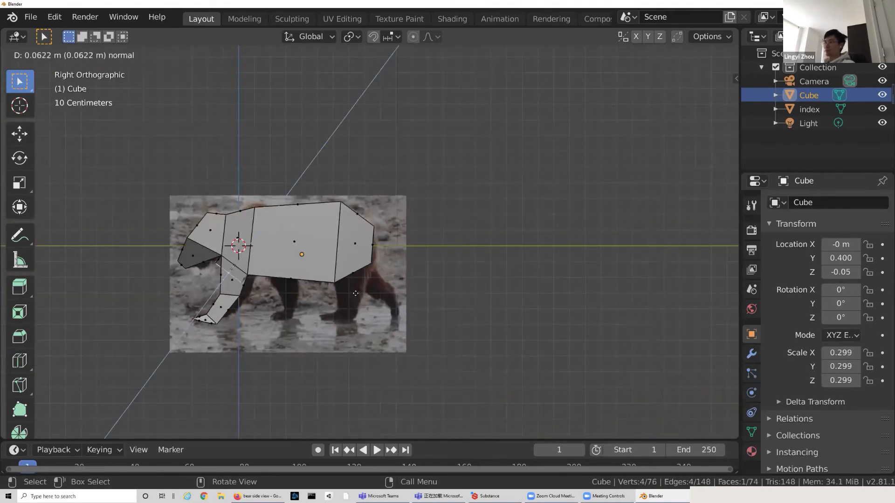
{"action": "key", "text": "Escape"}
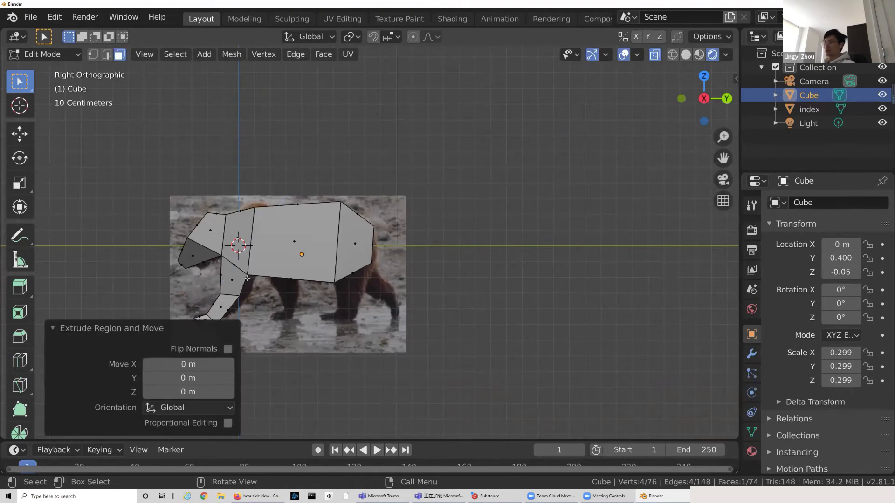
{"action": "middle_click_drag", "start_coordinate": [247, 278], "coordinate": [471, 276]}
{"action": "left_click", "coordinate": [698, 97]}
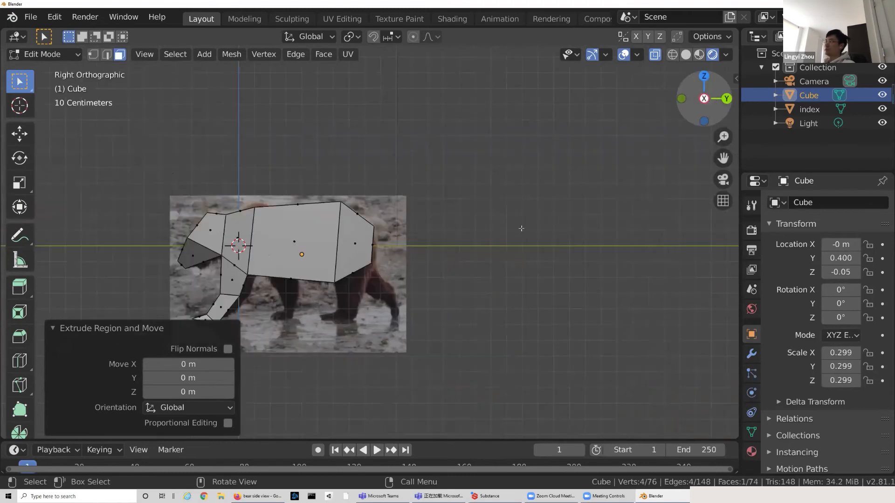
Step: Extrude the underside face at the bear's rear by about 0.176 m to start the hind leg
{"action": "middle_click_drag", "start_coordinate": [356, 276], "coordinate": [373, 291]}
{"action": "left_click", "coordinate": [337, 272]}
{"action": "left_click", "coordinate": [701, 99]}
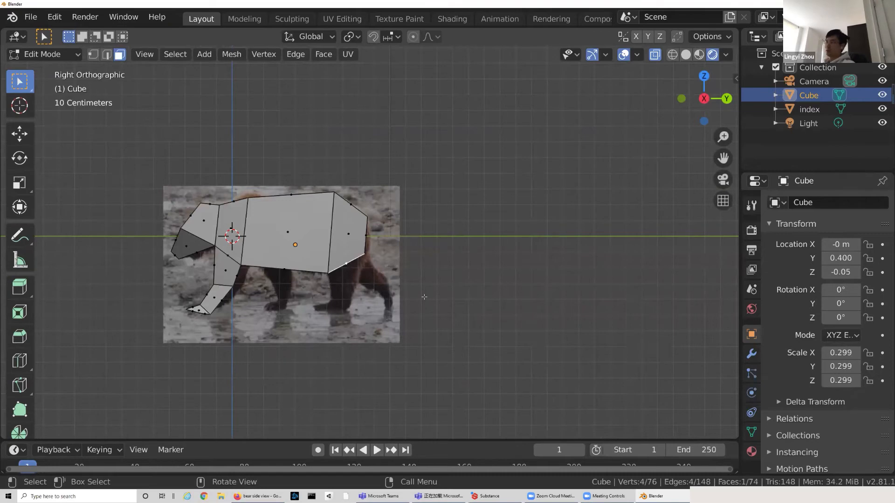
{"action": "key", "text": "e"}
{"action": "left_click", "coordinate": [488, 325]}
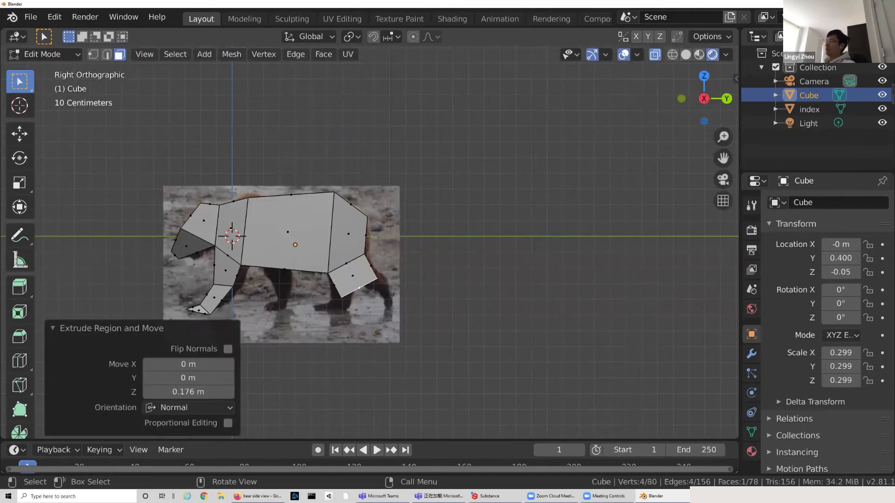
Step: Fit the end of the upper hind leg to the reference: scale about 0.485, rotate about 26.2°, and move about -0.111 m in Y
{"action": "key", "text": "s"}
{"action": "left_click", "coordinate": [399, 334]}
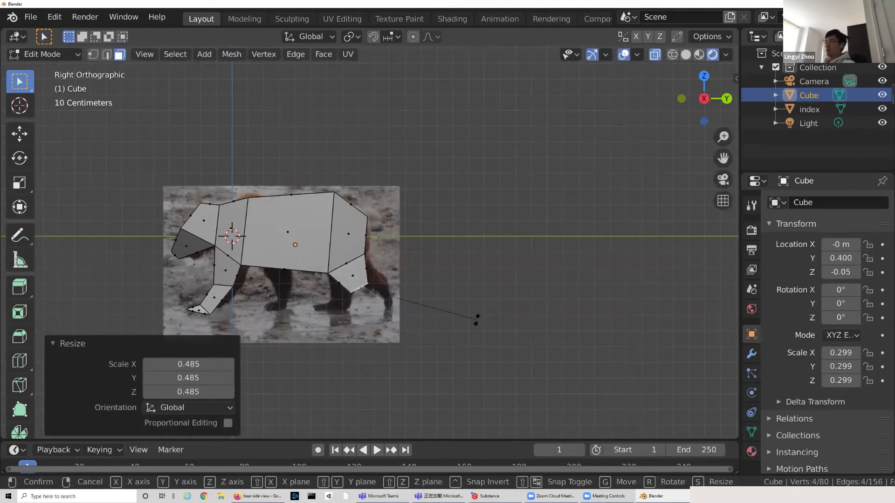
{"action": "key", "text": "r"}
{"action": "left_click", "coordinate": [445, 363]}
{"action": "key", "text": "g"}
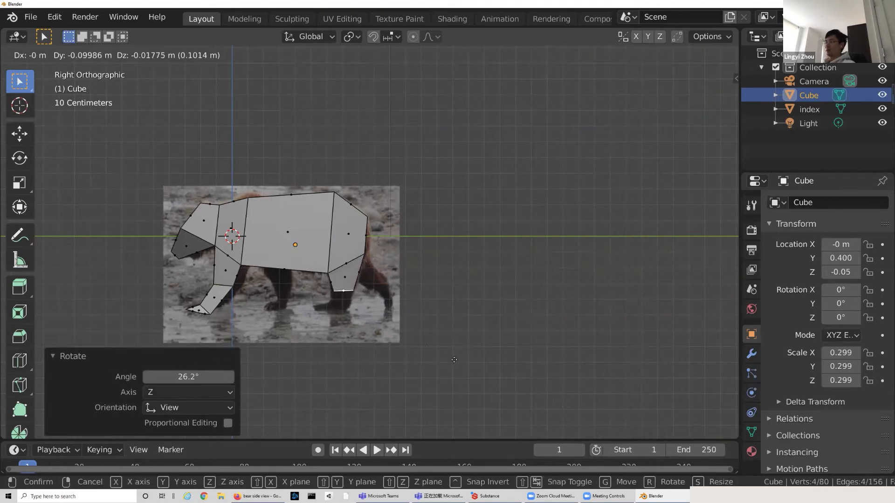
{"action": "left_click", "coordinate": [453, 357]}
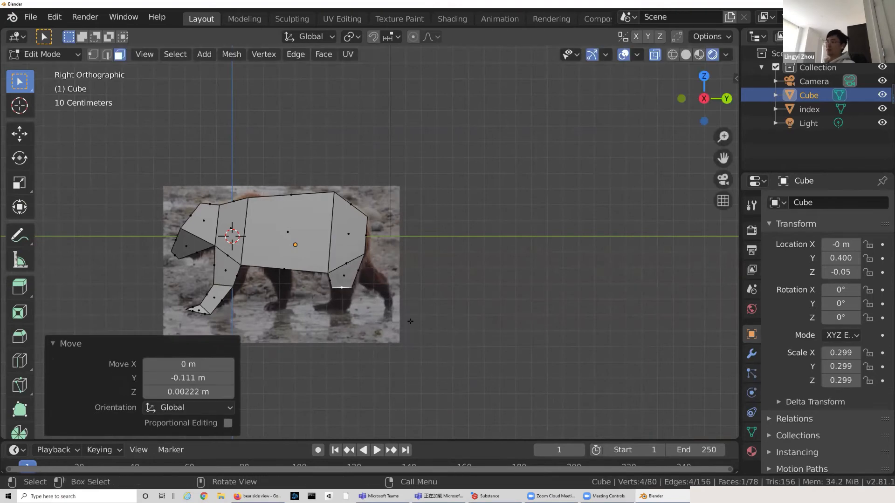
Step: Extrude the lower hind leg about 0.114 m, then narrow its end, shift it slightly forward and rotate it about 24° to follow the photo
{"action": "key", "text": "e"}
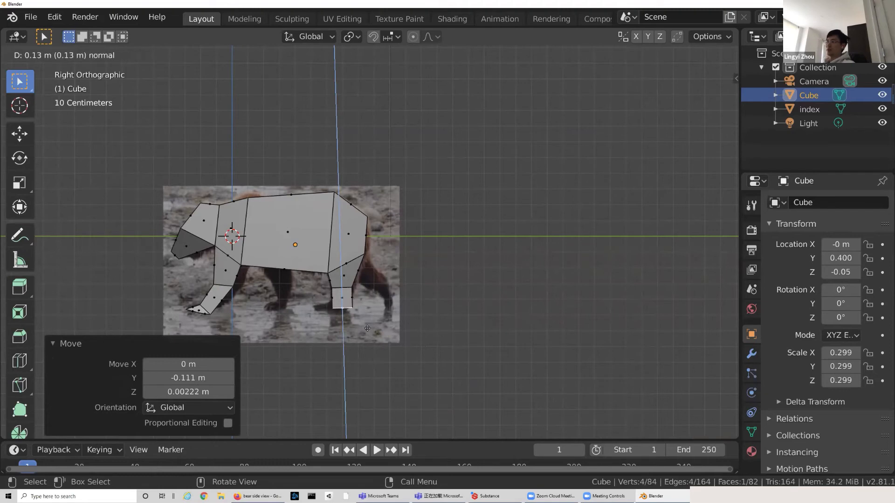
{"action": "left_click", "coordinate": [365, 326]}
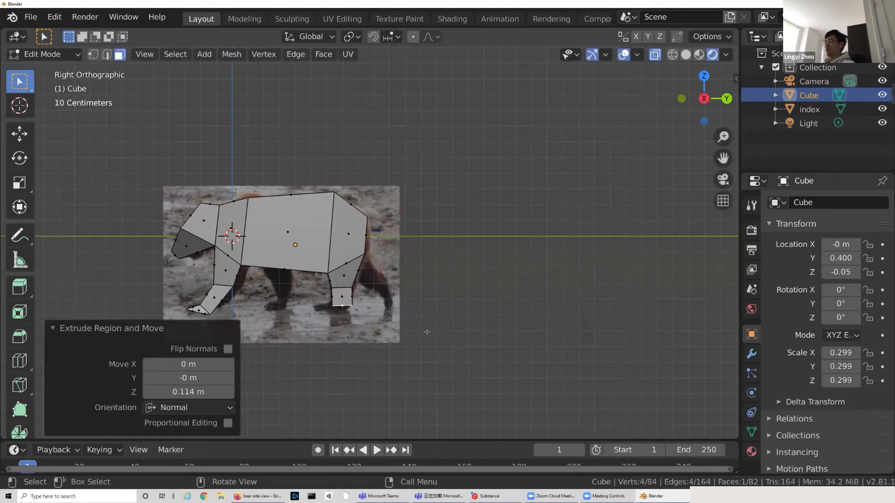
{"action": "key", "text": "s"}
{"action": "left_click", "coordinate": [393, 335]}
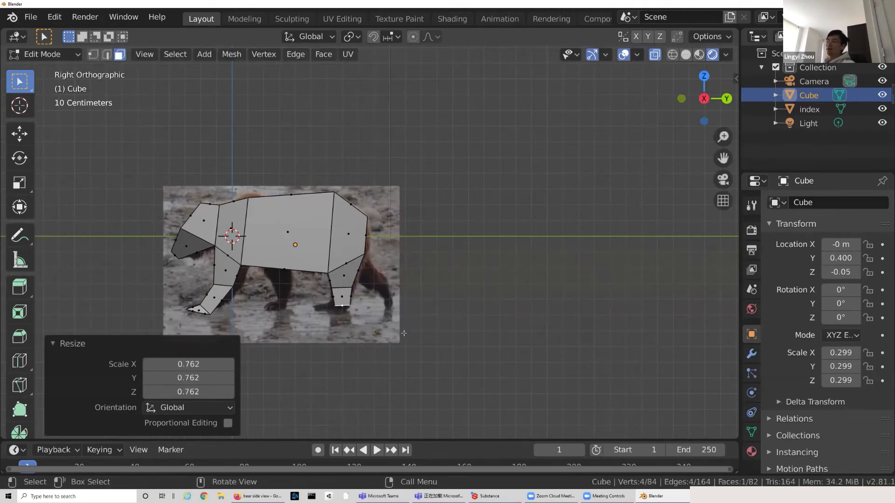
{"action": "key", "text": "s"}
{"action": "left_click", "coordinate": [400, 333]}
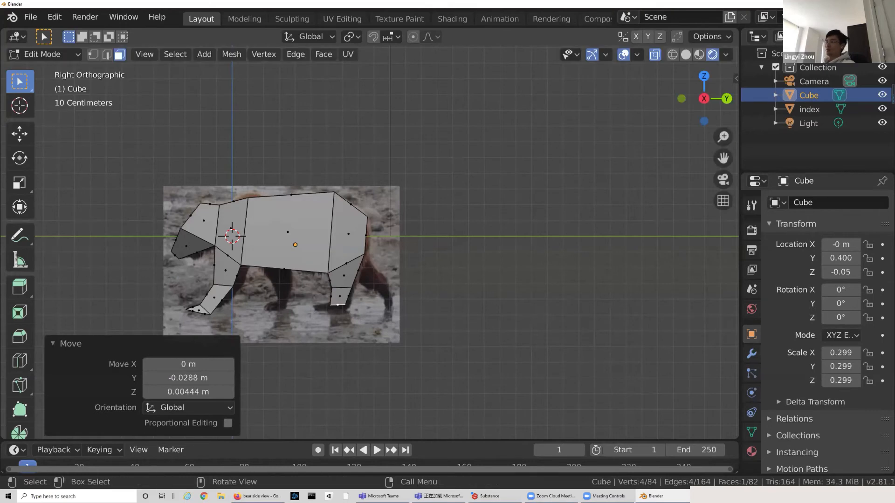
{"action": "key", "text": "r"}
{"action": "left_click", "coordinate": [395, 350]}
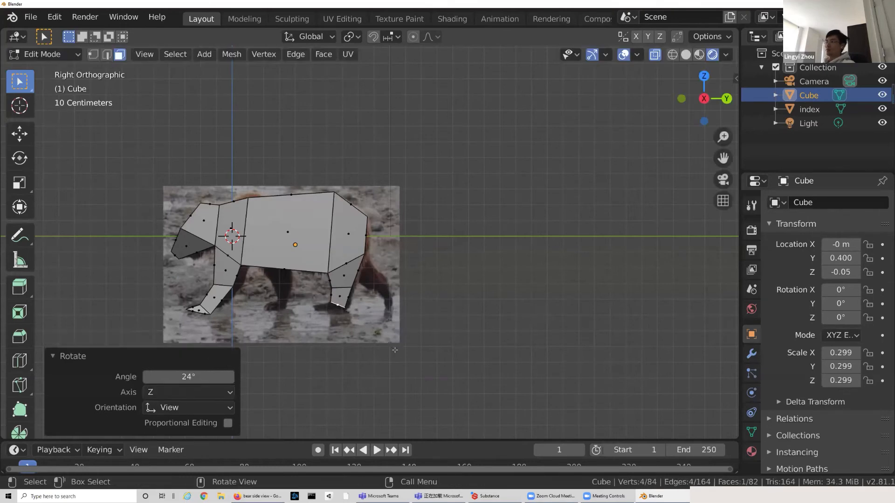
Step: Extrude the hind foot about 0.154 m, scale its end to about 0.63 and move it about -0.08 m in Y and 0.12 m in Z
{"action": "key", "text": "e"}
{"action": "left_click", "coordinate": [373, 321]}
{"action": "key", "text": "s"}
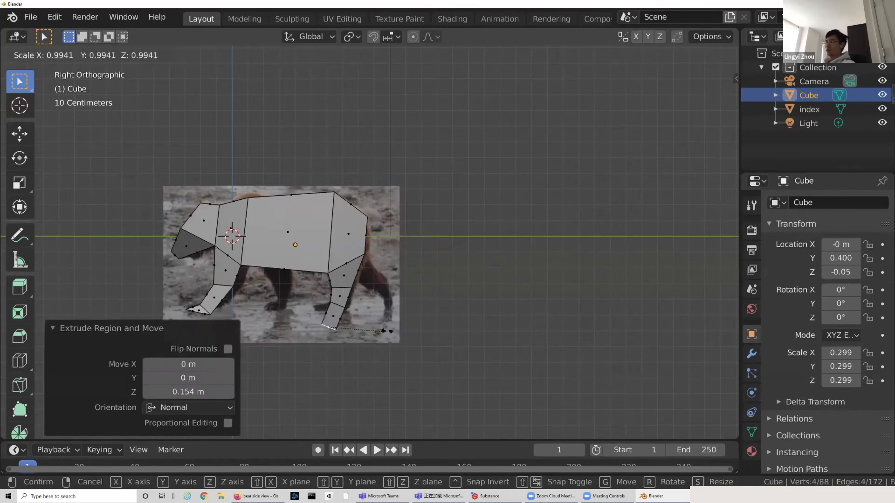
{"action": "left_click", "coordinate": [366, 322]}
{"action": "key", "text": "g"}
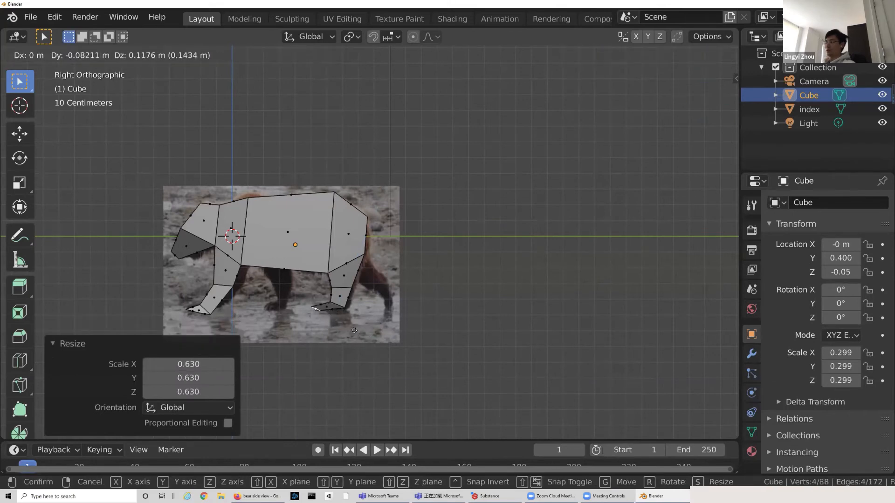
{"action": "left_click", "coordinate": [353, 304]}
Step: From the back view, delete the vertices of the legless half of the body, keeping the centre line
{"action": "mouse_move", "coordinate": [387, 322]}
{"action": "middle_mouse_down"}
{"action": "mouse_move", "coordinate": [427, 308]}
{"action": "mouse_move", "coordinate": [398, 329]}
{"action": "middle_mouse_up"}
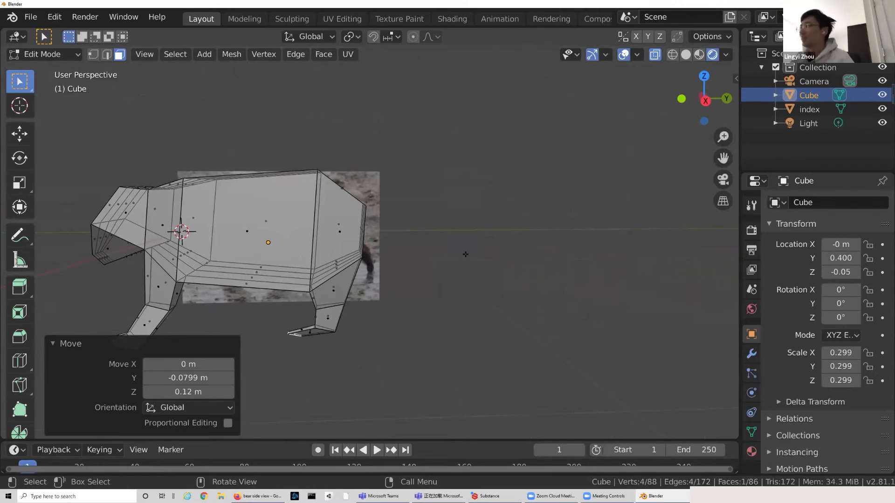
{"action": "middle_click_drag", "start_coordinate": [399, 284], "coordinate": [523, 207]}
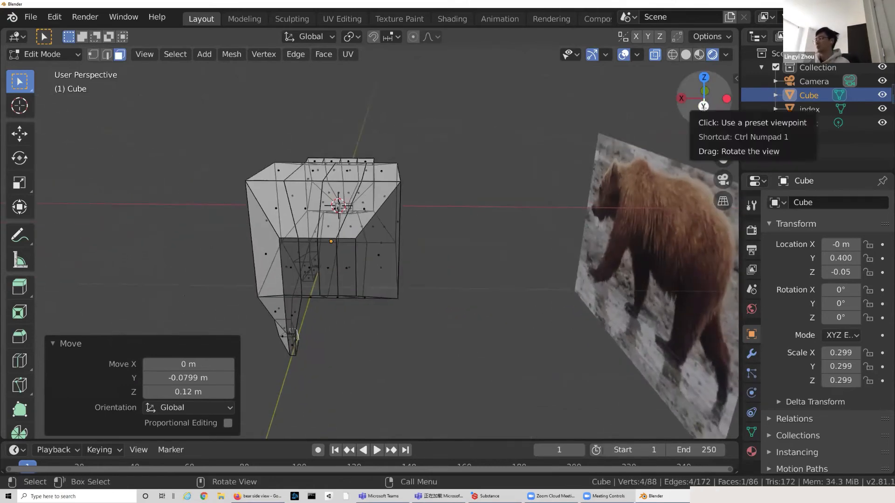
{"action": "left_click", "coordinate": [704, 106]}
{"action": "left_click_drag", "start_coordinate": [442, 127], "coordinate": [354, 317]}
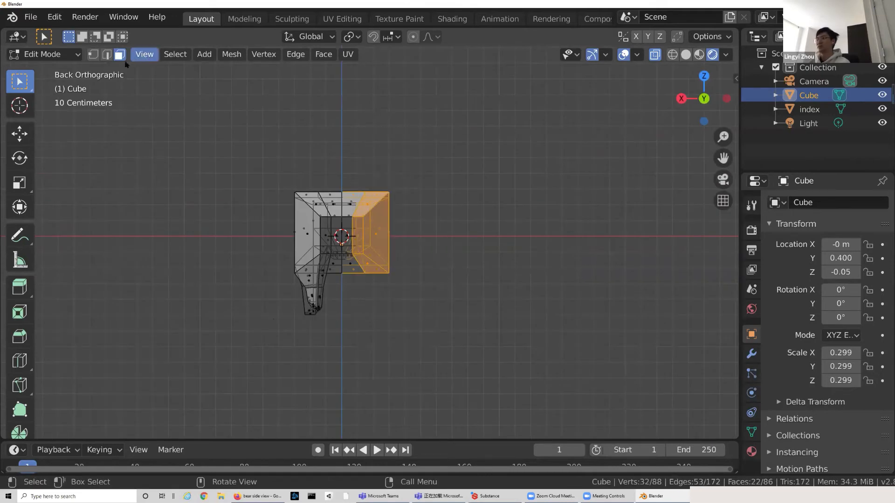
{"action": "left_click", "coordinate": [93, 54]}
{"action": "left_click_drag", "start_coordinate": [467, 142], "coordinate": [348, 311]}
{"action": "key", "text": "x"}
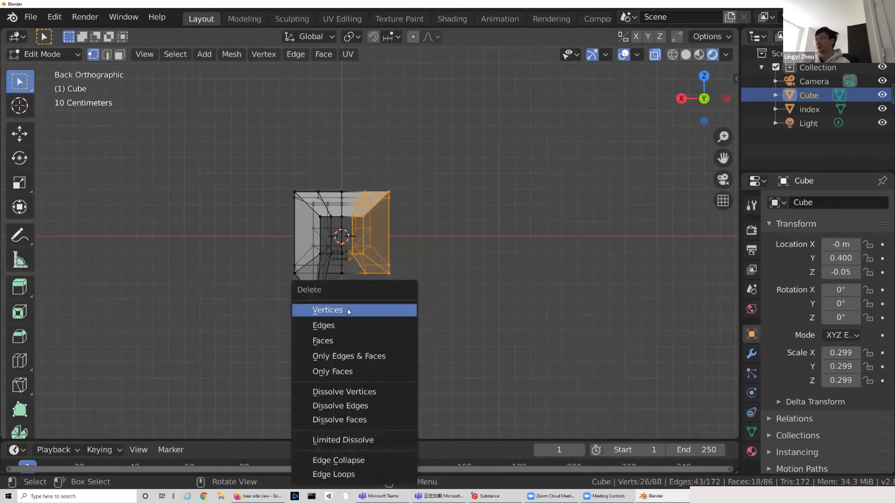
{"action": "left_click", "coordinate": [348, 310]}
Step: Delete the small leftover vertices protruding past the body's centre line
{"action": "scroll", "coordinate": [376, 264], "scroll_direction": "up", "scroll_amount": 4}
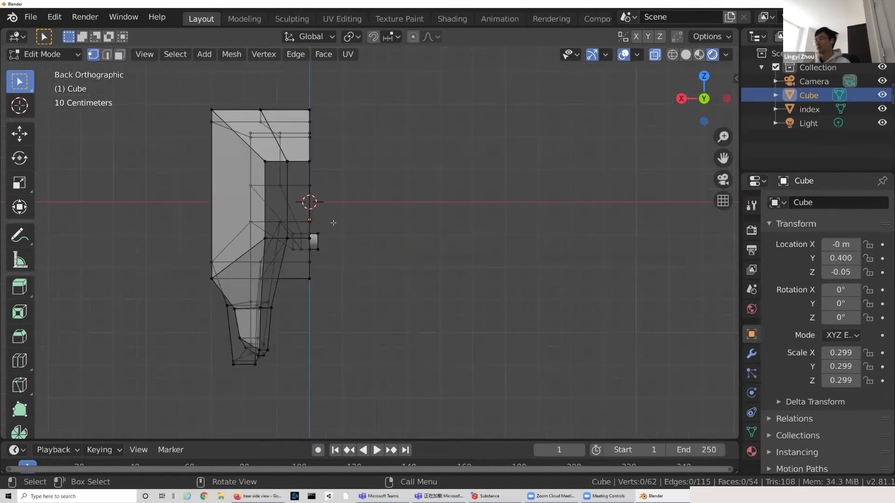
{"action": "left_click_drag", "start_coordinate": [332, 219], "coordinate": [318, 257]}
{"action": "key", "text": "x"}
{"action": "left_click", "coordinate": [319, 260]}
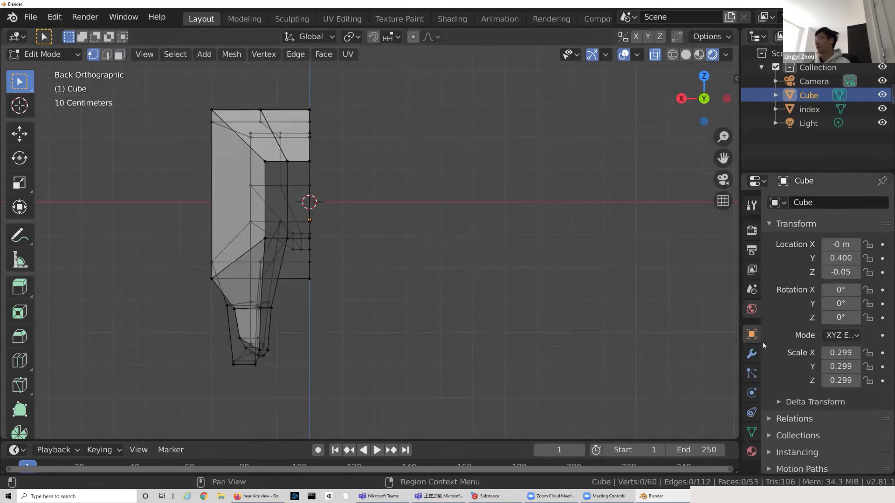
Step: Add a Mirror modifier on the X axis to the half body and return to Object Mode
{"action": "left_click", "coordinate": [751, 354]}
{"action": "left_click", "coordinate": [787, 204]}
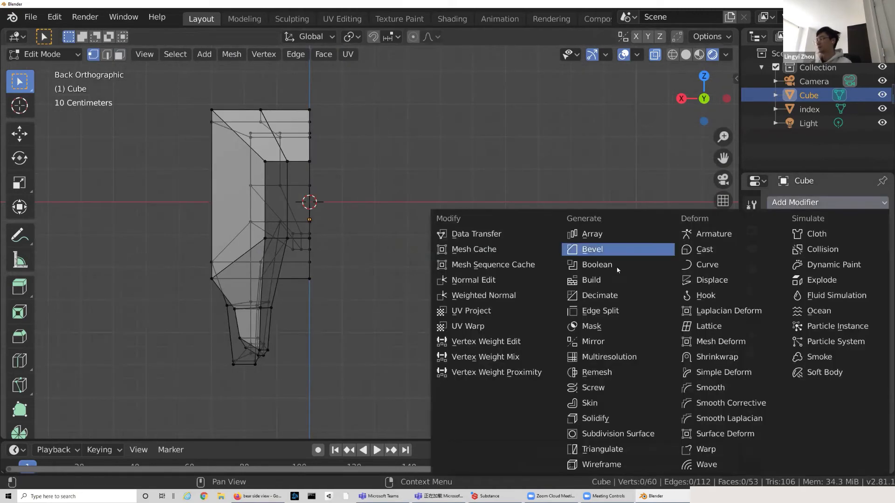
{"action": "left_click", "coordinate": [604, 344]}
{"action": "middle_click_drag", "start_coordinate": [297, 244], "coordinate": [479, 350]}
{"action": "key", "text": "Tab"}
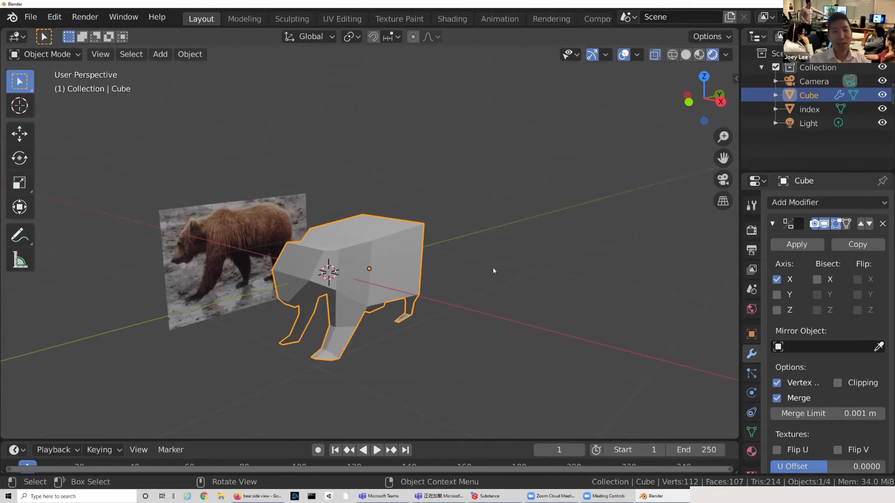
{"action": "middle_click_drag", "start_coordinate": [469, 297], "coordinate": [363, 294]}
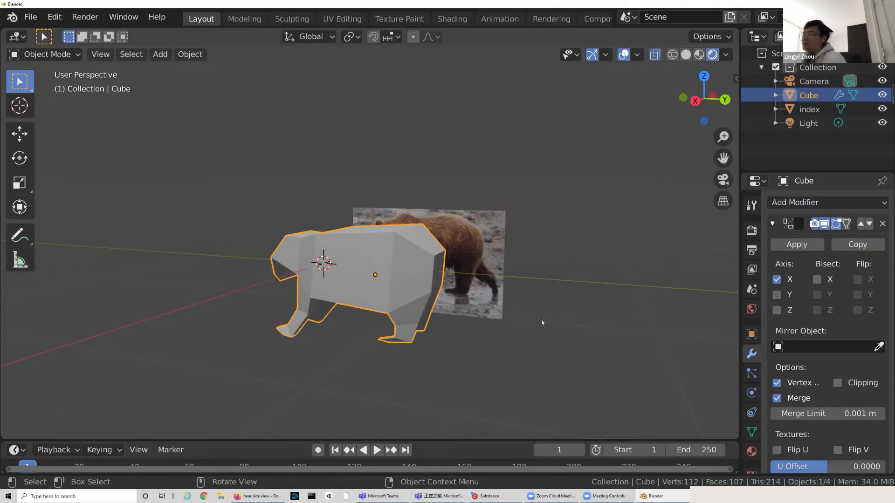
Step: Enlarge the timeline area below the 3D viewport
{"action": "left_click_drag", "start_coordinate": [467, 429], "coordinate": [458, 376]}
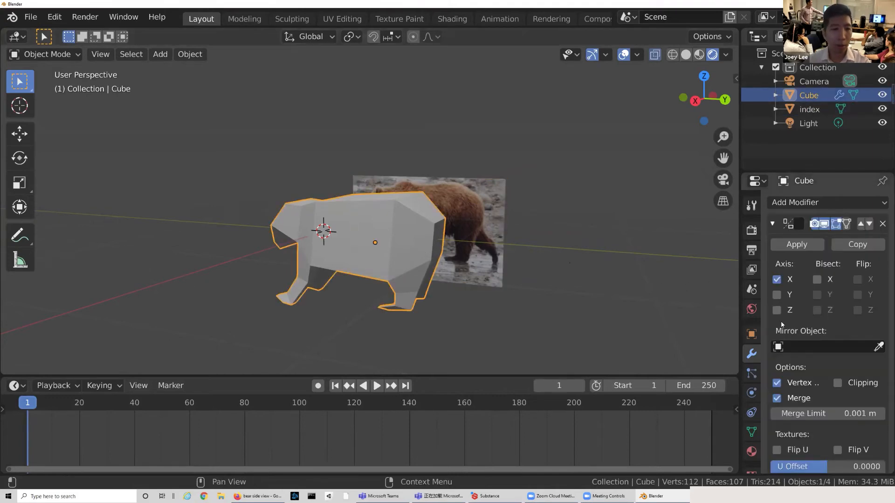
{"action": "scroll", "coordinate": [773, 322], "scroll_direction": "down", "scroll_amount": 2}
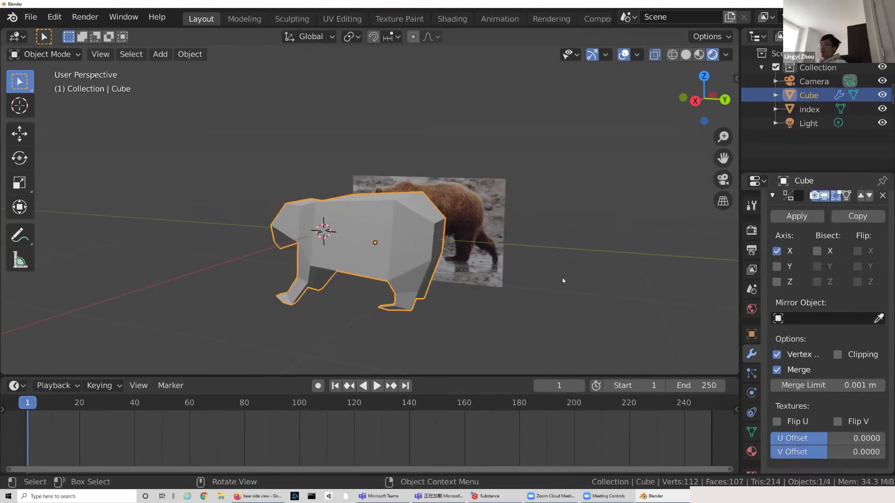
{"action": "middle_click_drag", "start_coordinate": [563, 279], "coordinate": [688, 249]}
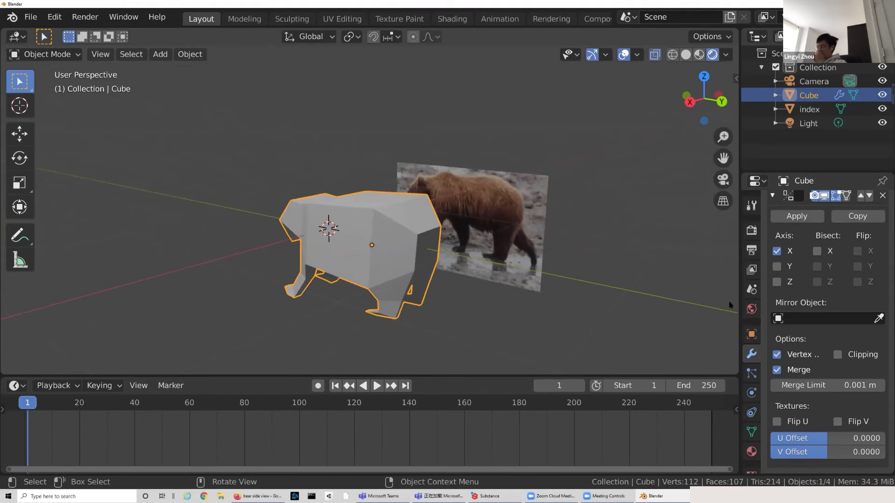
Step: Give the bear a new material and set its base color to an orange-brown
{"action": "left_click", "coordinate": [751, 450]}
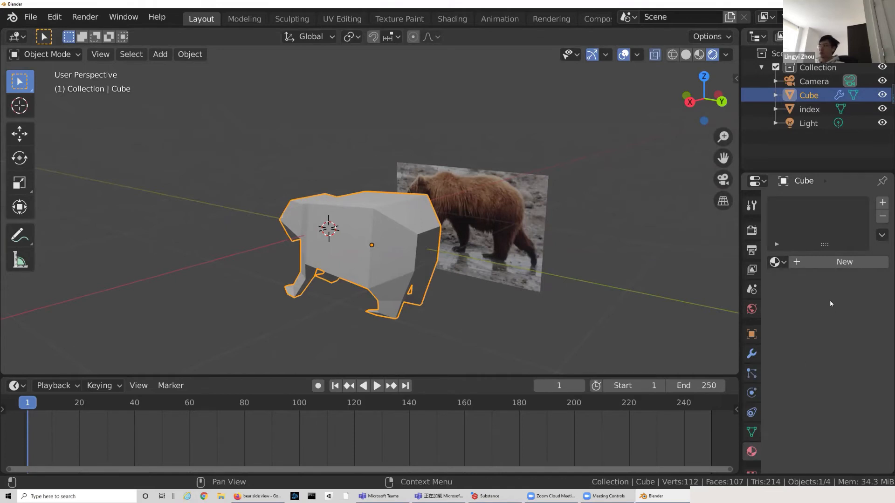
{"action": "left_click", "coordinate": [844, 262]}
{"action": "scroll", "coordinate": [860, 329], "scroll_direction": "down", "scroll_amount": 3}
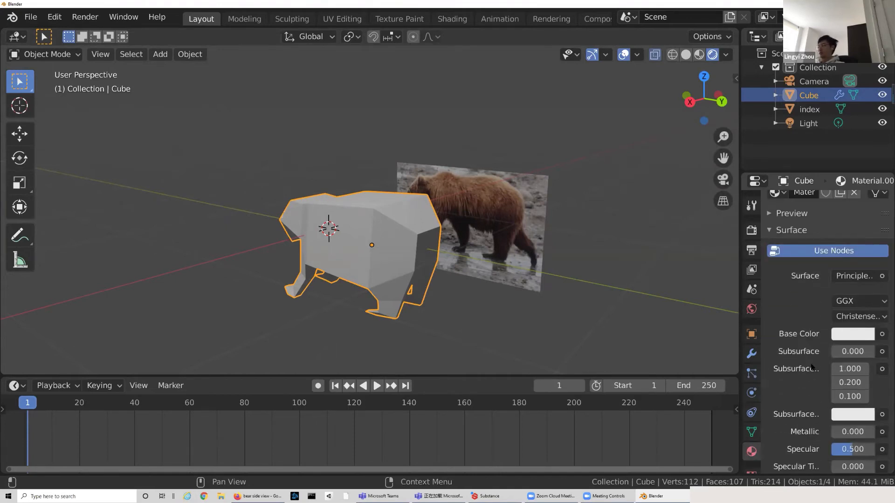
{"action": "left_click", "coordinate": [853, 334]}
{"action": "left_click_drag", "start_coordinate": [797, 199], "coordinate": [790, 212]}
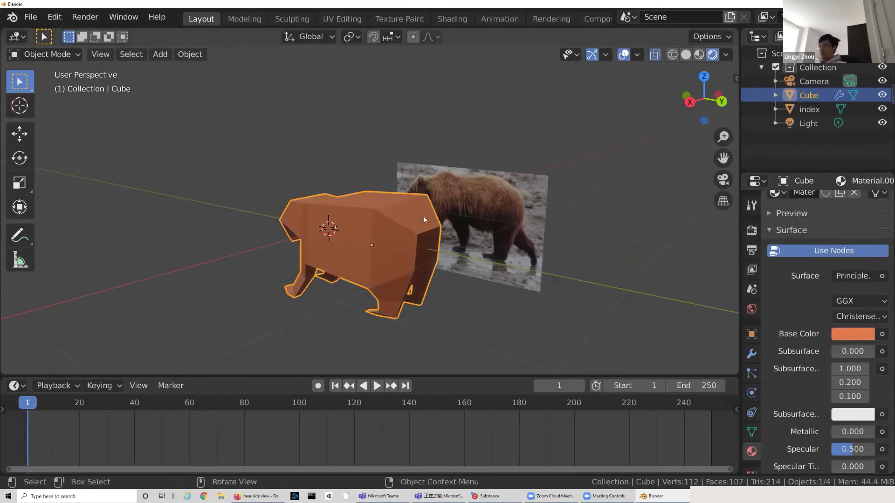
Step: Add a UV sphere to the scene and scale it down to about 0.068
{"action": "middle_click_drag", "start_coordinate": [309, 214], "coordinate": [139, 163]}
{"action": "left_click", "coordinate": [100, 54]}
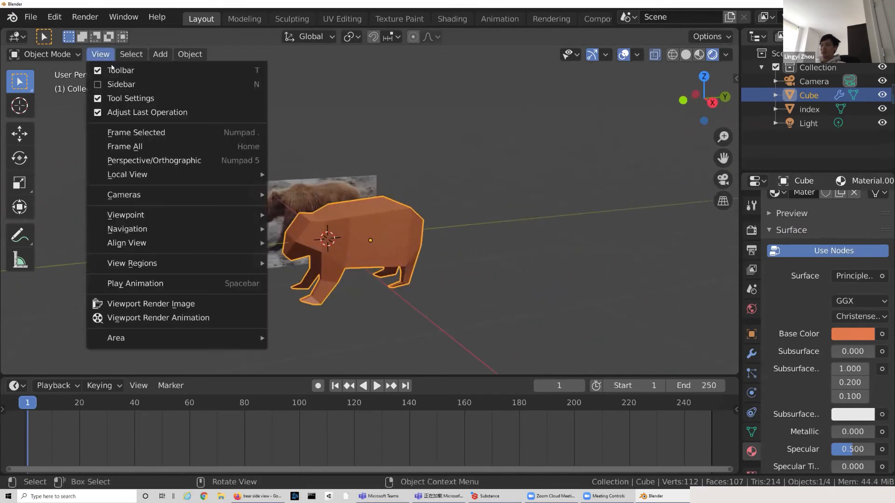
{"action": "left_click", "coordinate": [340, 121]}
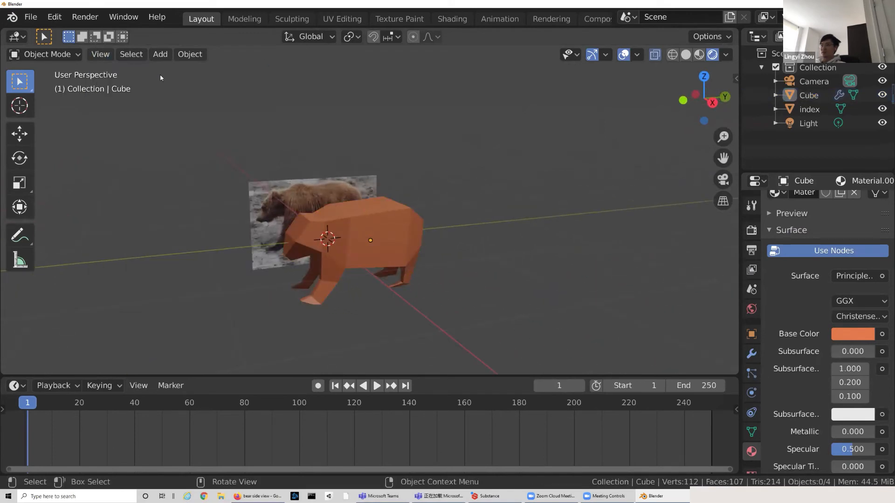
{"action": "left_click", "coordinate": [160, 54]}
{"action": "mouse_move", "coordinate": [210, 70]}
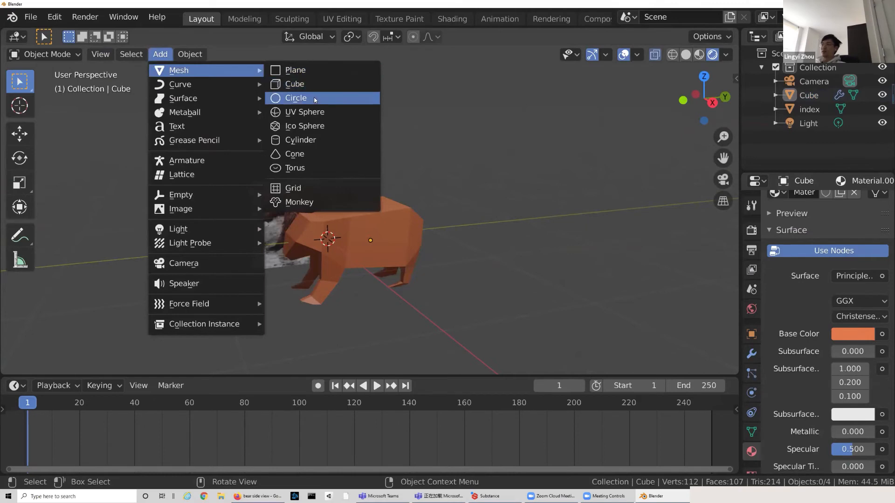
{"action": "left_click", "coordinate": [317, 113]}
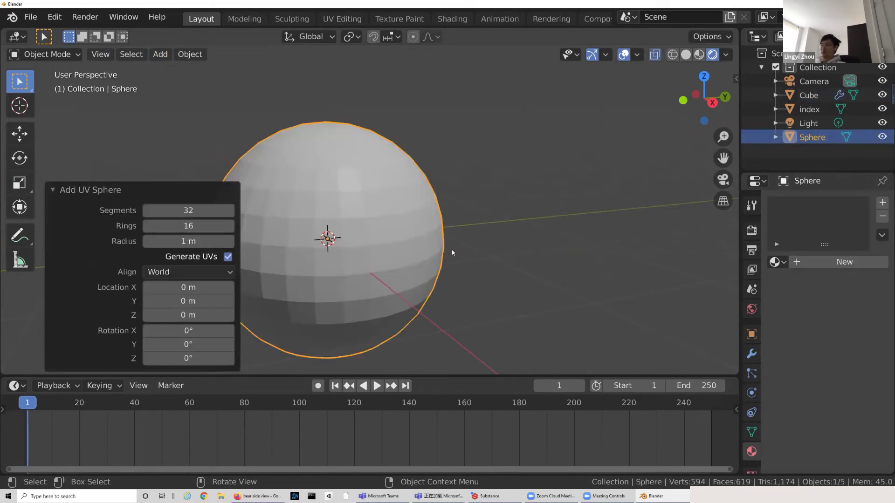
{"action": "key", "text": "s"}
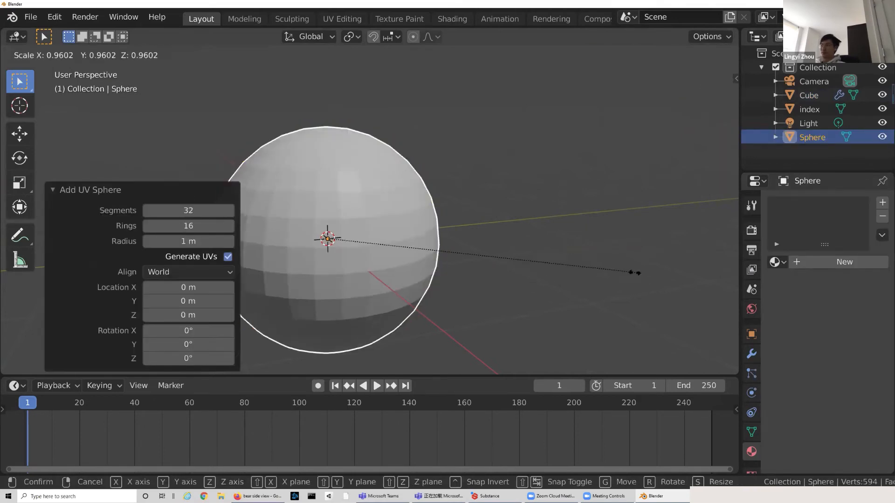
{"action": "left_click", "coordinate": [356, 243]}
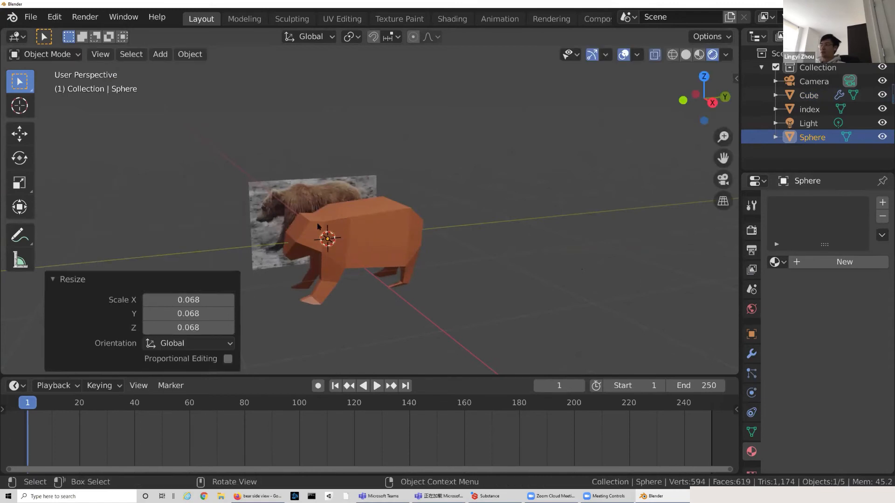
Step: In the front view, move the small sphere about 0.1 m in X and 0.115 m in Z on the bear's head
{"action": "middle_click_drag", "start_coordinate": [357, 243], "coordinate": [465, 222]}
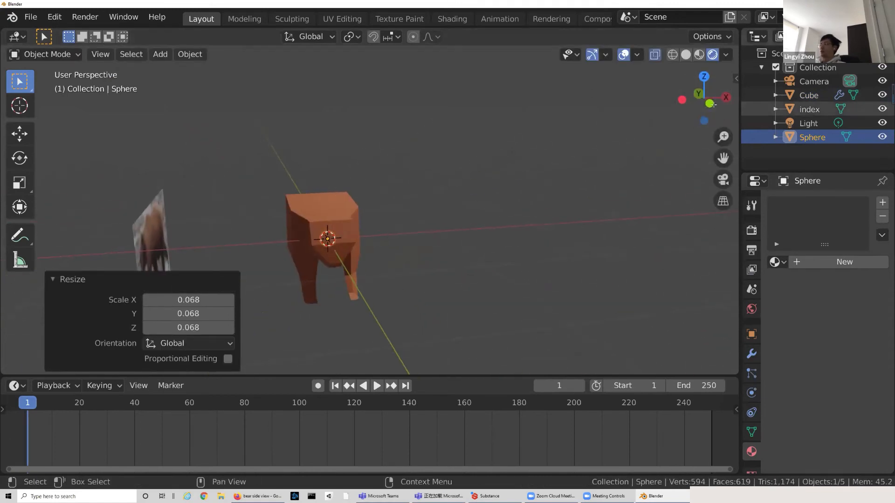
{"action": "key", "text": "KP_1"}
{"action": "key", "text": "g"}
{"action": "left_click", "coordinate": [351, 222]}
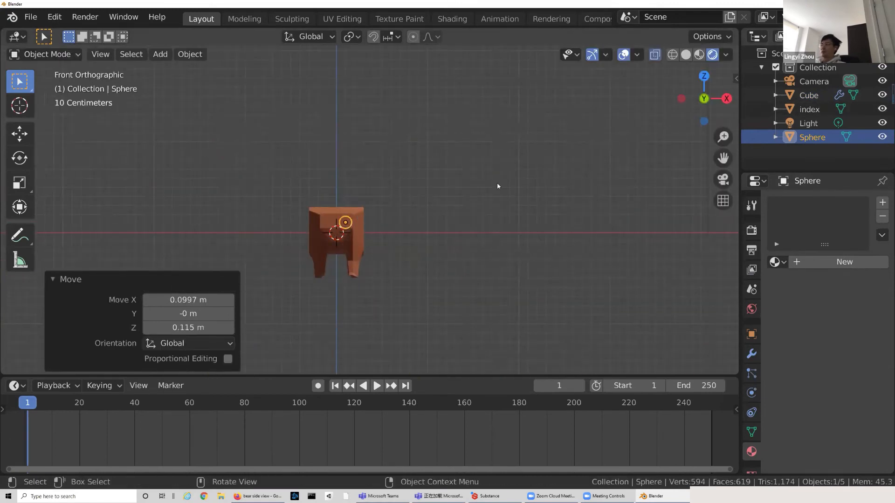
Step: Scale the eye sphere to about 0.794 and nudge it about 0.01 m in X and Z in the front view
{"action": "key", "text": "s"}
{"action": "left_click", "coordinate": [453, 234]}
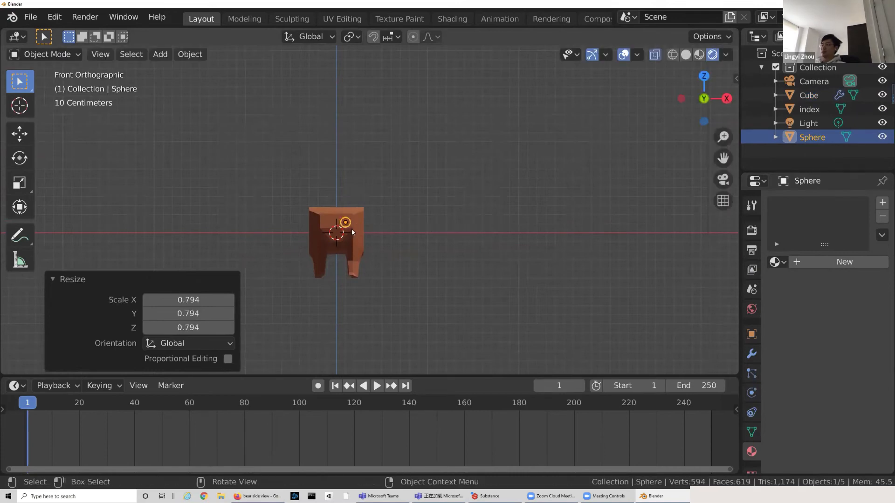
{"action": "scroll", "coordinate": [352, 228], "scroll_direction": "up", "scroll_amount": 5}
{"action": "key", "text": "g"}
{"action": "left_click", "coordinate": [338, 207]}
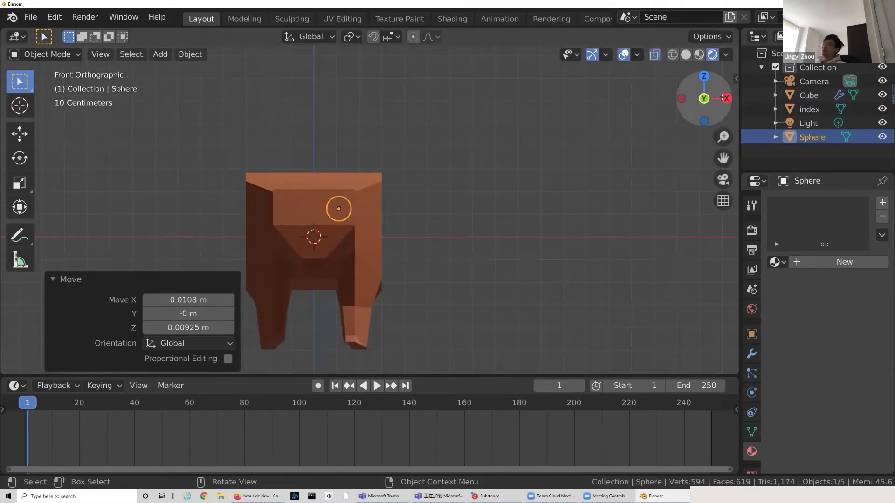
Step: In the right side view, move the eye sphere forward along Y onto the front of the bear's head
{"action": "left_click_drag", "start_coordinate": [702, 96], "coordinate": [581, 159]}
{"action": "key", "text": "KP_3"}
{"action": "key", "text": "g"}
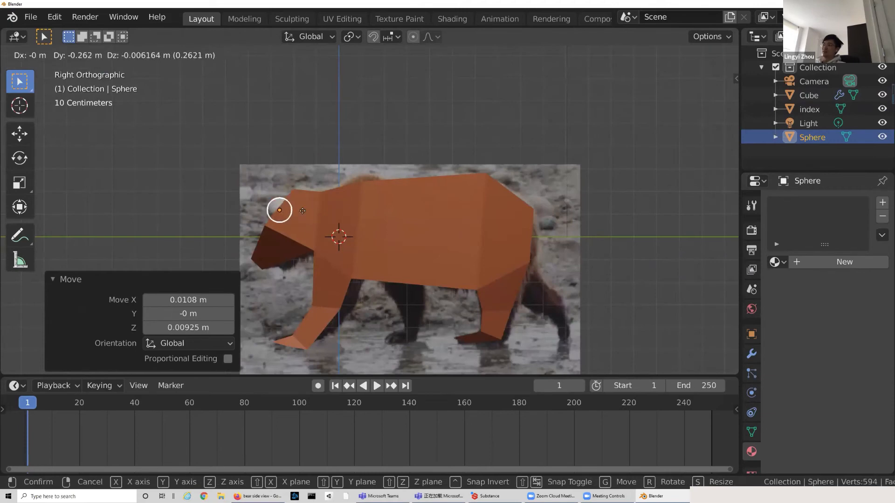
{"action": "left_click", "coordinate": [288, 209]}
Step: Scale the eye sphere down by a further factor of about 0.764 and lower it about 0.005 m on the face
{"action": "middle_click_drag", "start_coordinate": [263, 208], "coordinate": [387, 218]}
{"action": "middle_click_drag", "start_coordinate": [268, 217], "coordinate": [327, 217]}
{"action": "scroll", "coordinate": [275, 217], "scroll_direction": "down", "scroll_amount": 4}
{"action": "key", "text": "s"}
{"action": "left_click", "coordinate": [294, 219]}
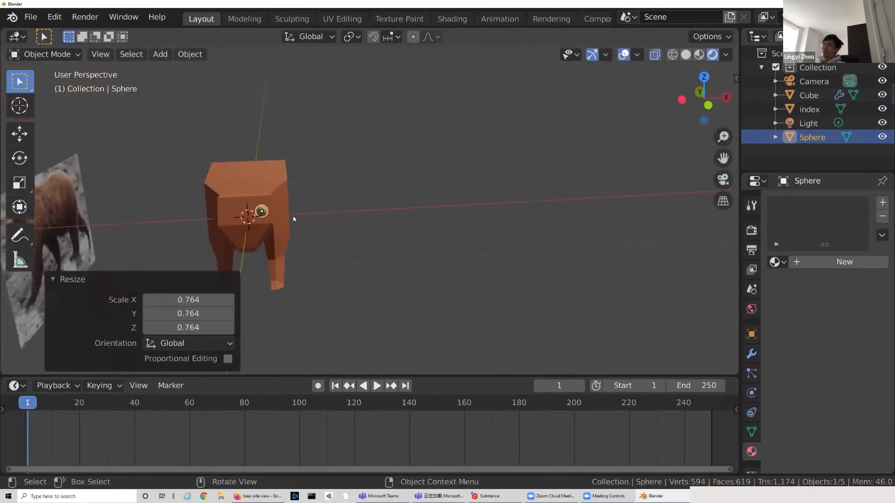
{"action": "scroll", "coordinate": [260, 205], "scroll_direction": "down", "scroll_amount": 2}
{"action": "scroll", "coordinate": [279, 210], "scroll_direction": "up", "scroll_amount": 4}
{"action": "key", "text": "g"}
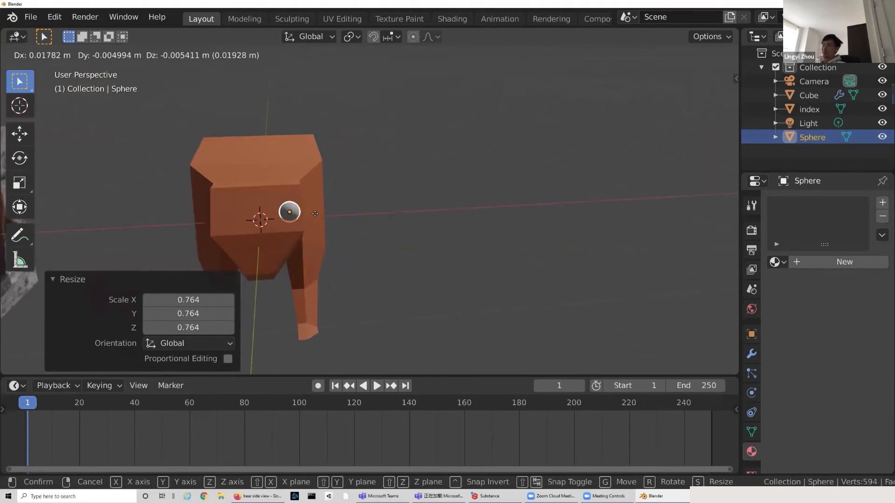
{"action": "left_click", "coordinate": [311, 213]}
Step: Duplicate the eye sphere and move the copy about -0.22 m along X to the other side of the face
{"action": "key", "text": "shift+d"}
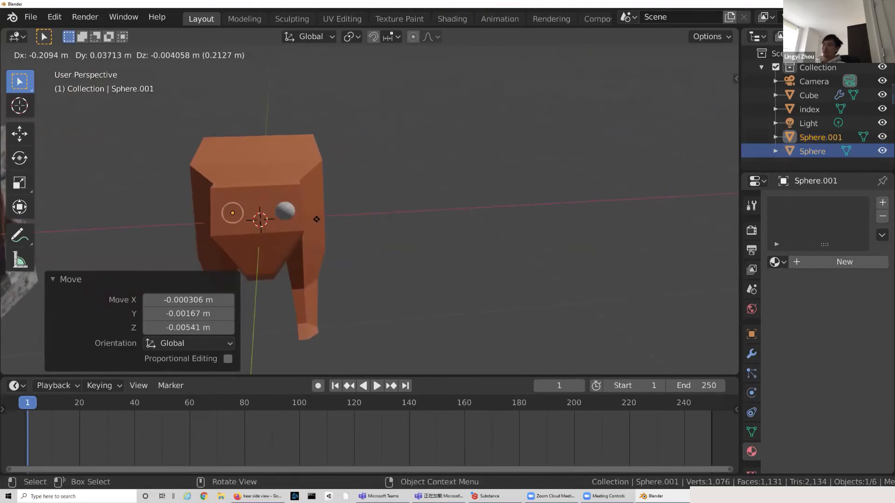
{"action": "right_click", "coordinate": [316, 220]}
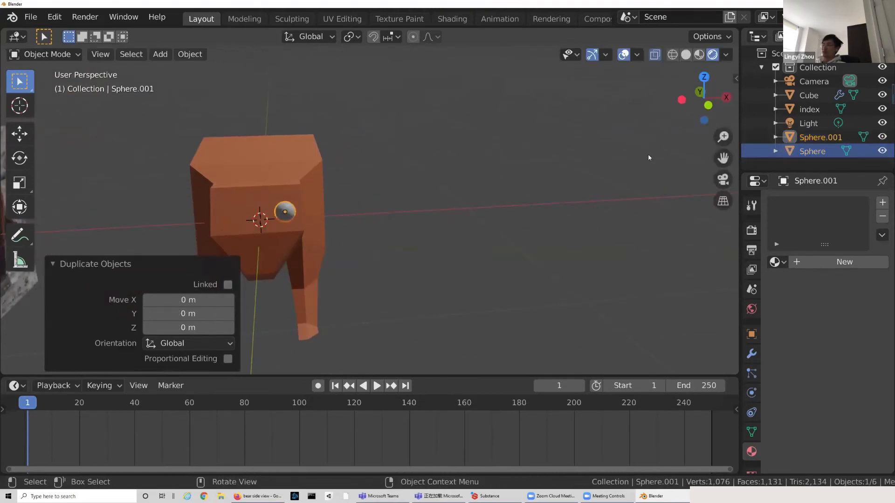
{"action": "left_click", "coordinate": [708, 105]}
{"action": "key", "text": "g"}
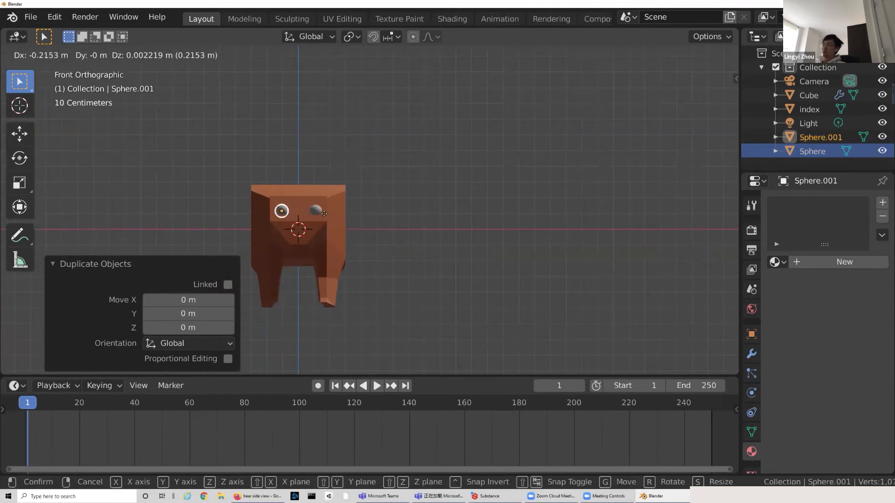
{"action": "key", "text": "x"}
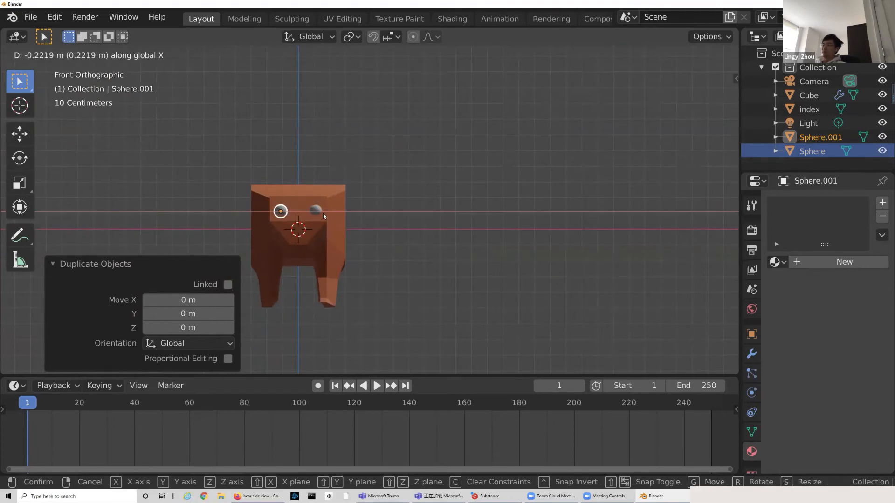
{"action": "left_click", "coordinate": [324, 215]}
{"action": "left_click", "coordinate": [394, 212]}
{"action": "left_click", "coordinate": [315, 211]}
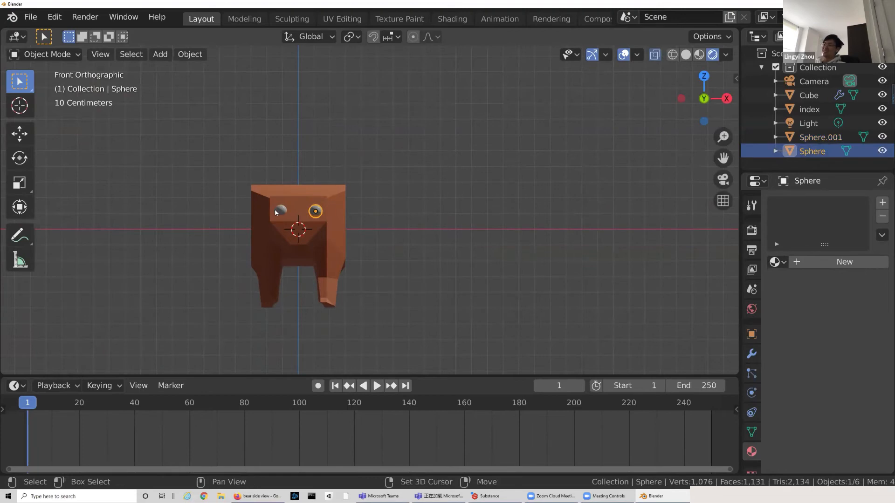
{"action": "left_click", "coordinate": [275, 212], "text": "shift"}
Step: In the bear's mesh, move the three centre-line vertices of the forehead and snout about -0.024 m along Y
{"action": "middle_click_drag", "start_coordinate": [485, 213], "coordinate": [410, 226]}
{"action": "left_click", "coordinate": [253, 224]}
{"action": "key", "text": "Tab"}
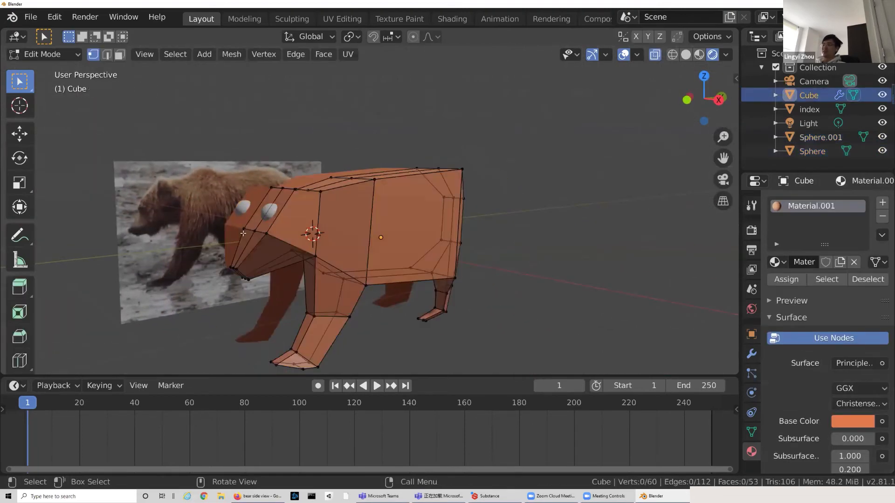
{"action": "left_click", "coordinate": [245, 223]}
{"action": "left_click", "coordinate": [271, 187], "text": "shift"}
{"action": "middle_click_drag", "start_coordinate": [285, 188], "coordinate": [273, 210]}
{"action": "key", "text": "g"}
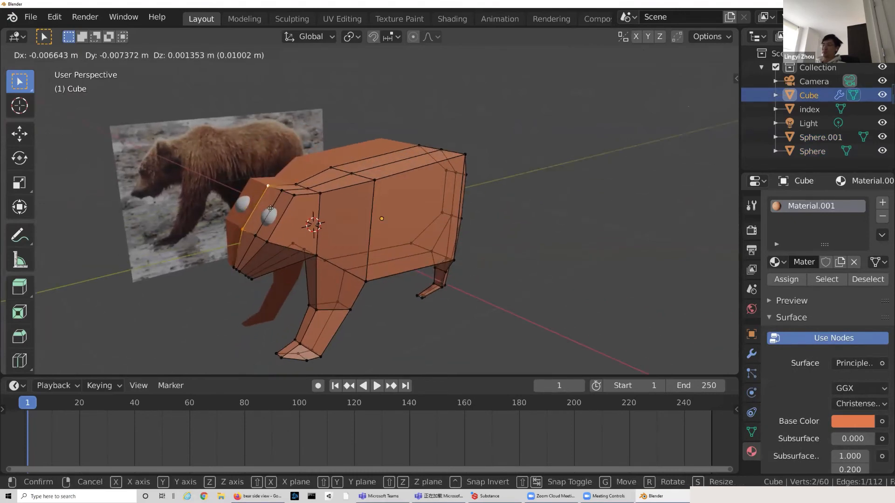
{"action": "key", "text": "Escape"}
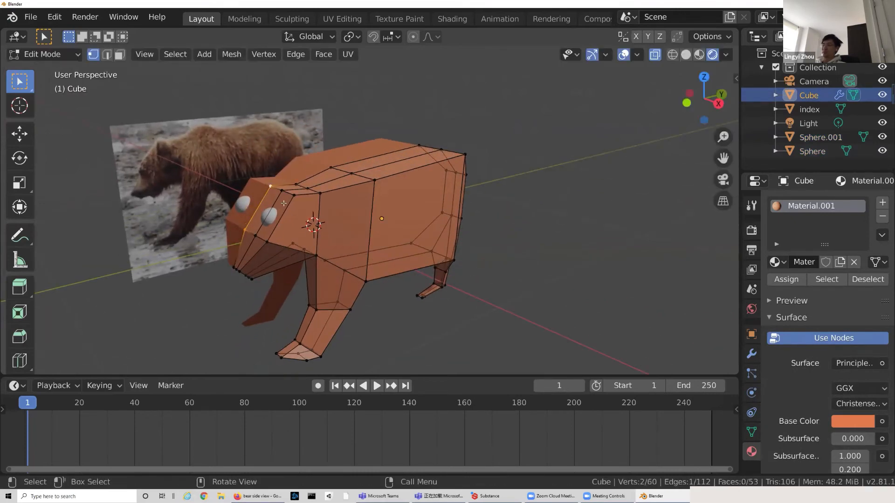
{"action": "left_click", "coordinate": [236, 265], "text": "shift"}
{"action": "key", "text": "g"}
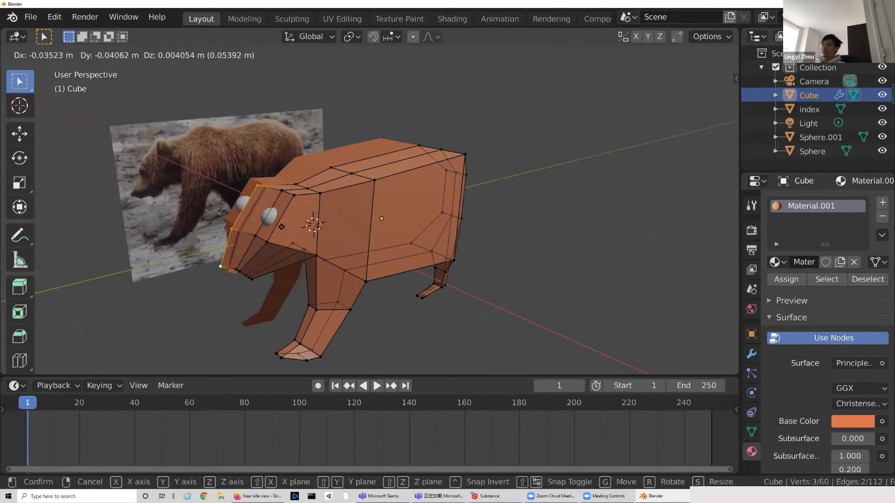
{"action": "key", "text": "x"}
{"action": "key", "text": "y"}
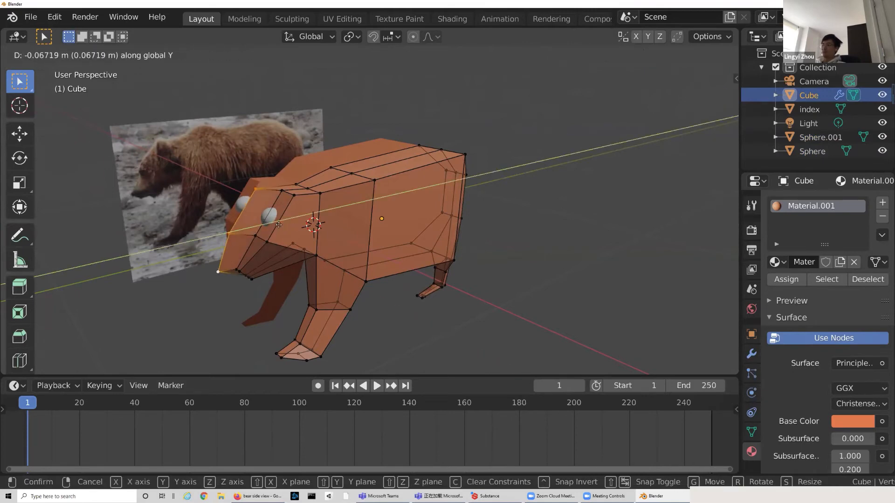
{"action": "left_click", "coordinate": [284, 213]}
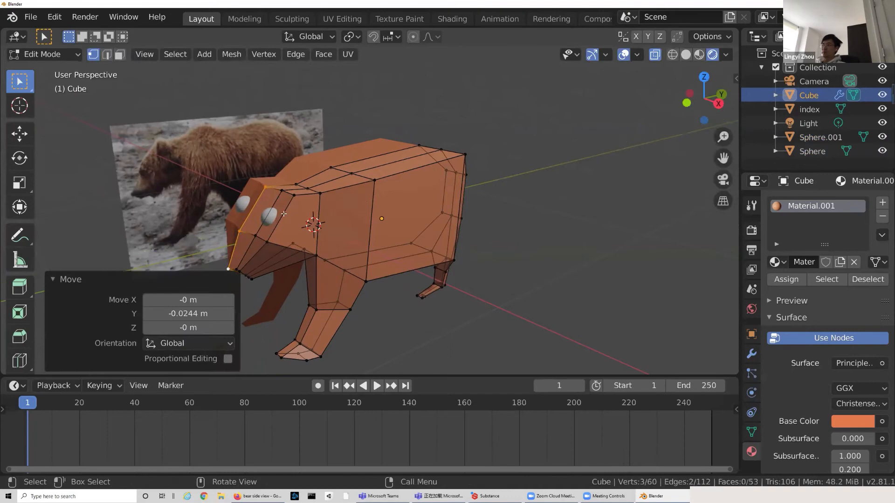
Step: Move the three face vertices next to the centre line about -0.026 m along Y
{"action": "left_click", "coordinate": [282, 190]}
{"action": "left_click", "coordinate": [252, 240], "text": "shift"}
{"action": "left_click", "coordinate": [234, 270], "text": "shift"}
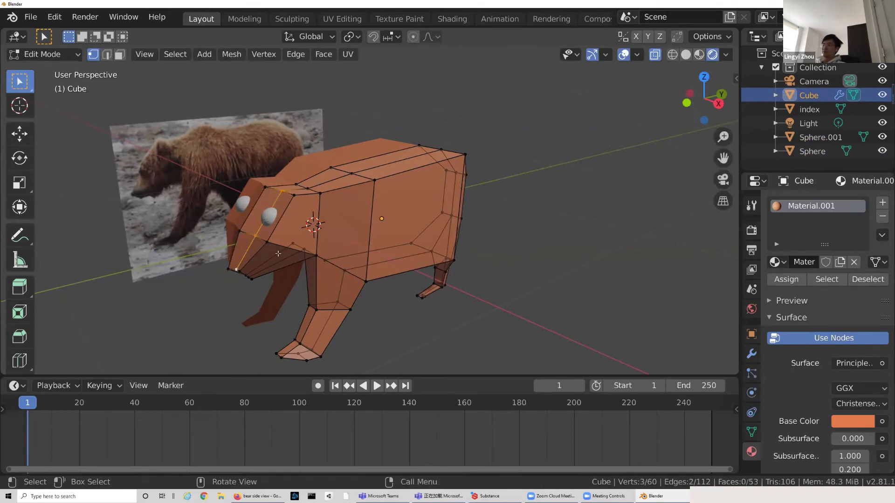
{"action": "key", "text": "g"}
{"action": "key", "text": "x"}
{"action": "key", "text": "y"}
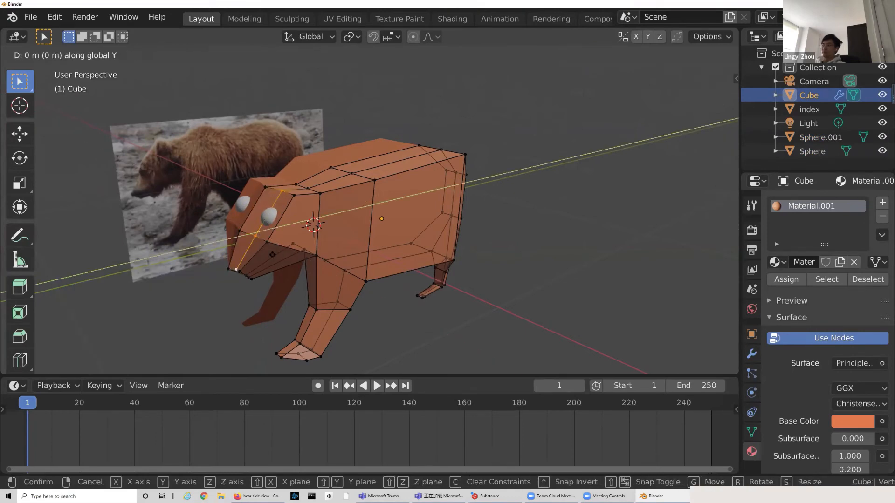
{"action": "left_click", "coordinate": [306, 216]}
Step: Use the Knife tool to cut a new edge across the face on top of the head, above the eye
{"action": "middle_click_drag", "start_coordinate": [306, 215], "coordinate": [290, 174]}
{"action": "scroll", "coordinate": [21, 231], "scroll_direction": "down", "scroll_amount": 3}
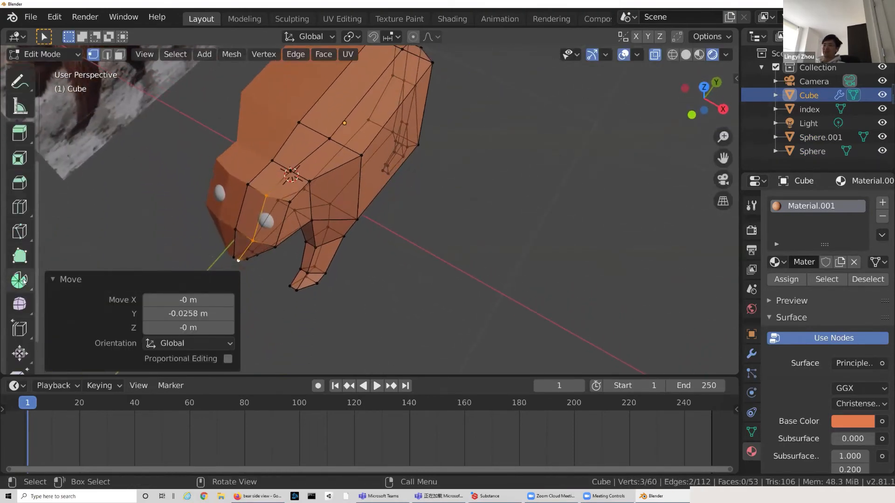
{"action": "left_click", "coordinate": [19, 232]}
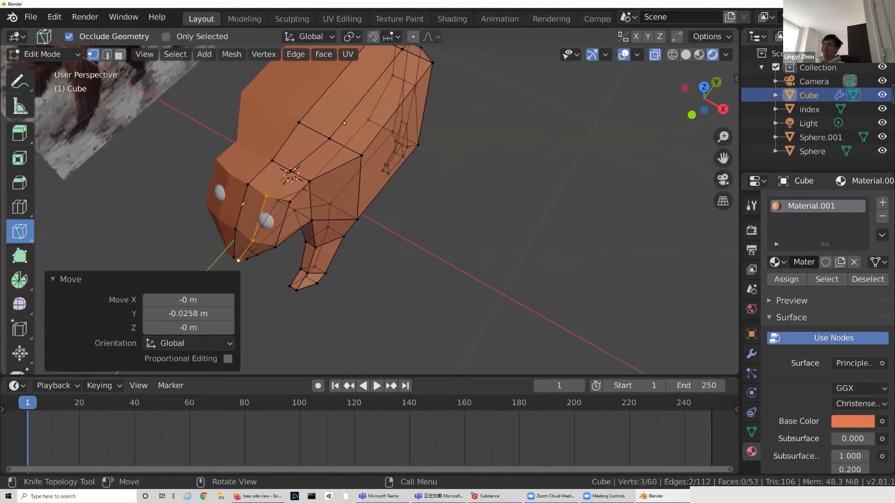
{"action": "left_click", "coordinate": [280, 183]}
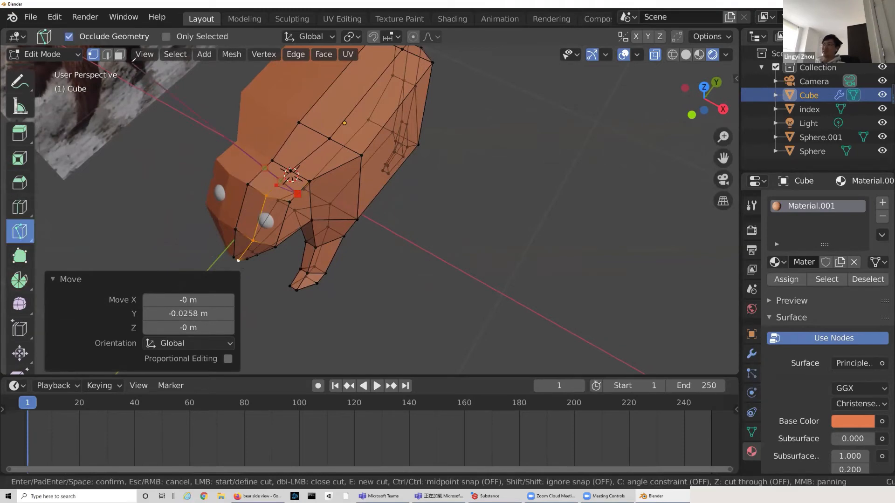
{"action": "key", "text": "Escape"}
{"action": "left_click", "coordinate": [119, 54]}
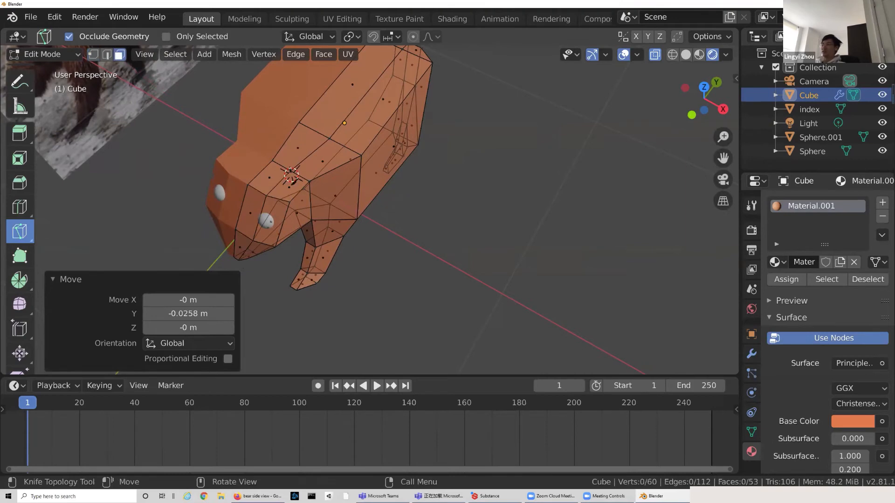
{"action": "left_click", "coordinate": [279, 184]}
{"action": "left_click", "coordinate": [298, 193]}
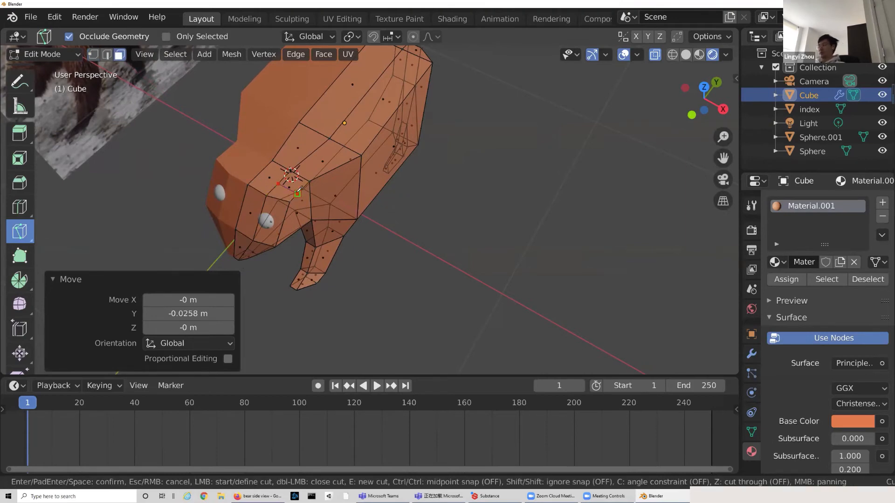
{"action": "key", "text": "Return"}
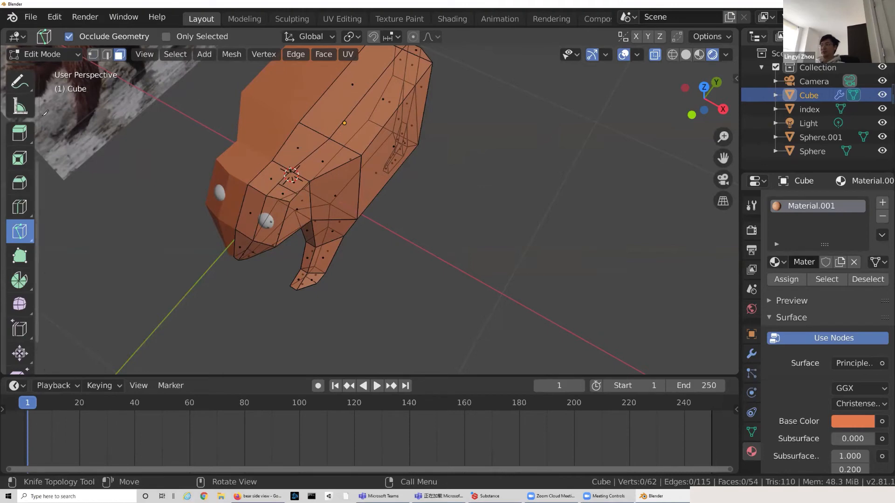
Step: Extrude the small face newly cut on top of the head upward to form an ear
{"action": "scroll", "coordinate": [19, 93], "scroll_direction": "up", "scroll_amount": 5}
{"action": "left_click", "coordinate": [18, 81]}
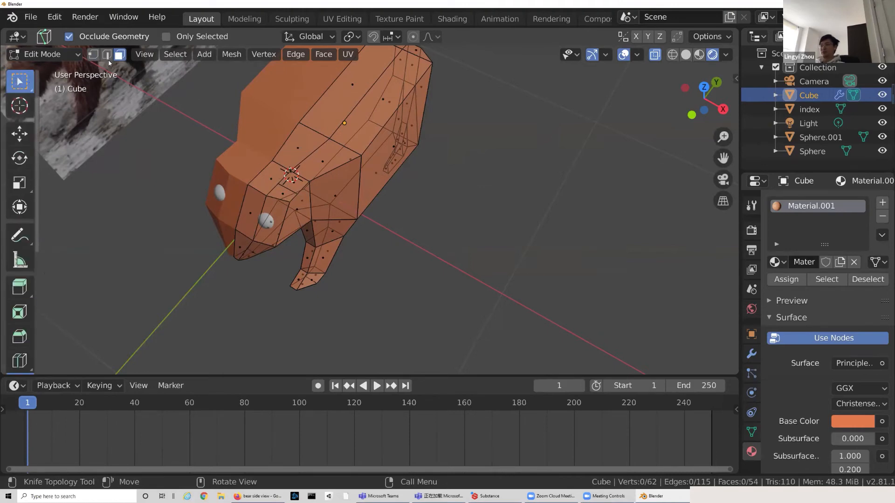
{"action": "left_click", "coordinate": [282, 193]}
{"action": "middle_click_drag", "start_coordinate": [334, 217], "coordinate": [342, 192]}
{"action": "key", "text": "e"}
{"action": "left_click", "coordinate": [324, 179]}
Step: Scale the ear's tip face to about 0.468 and move it about 0.048 m in X and 0.014 m in Y
{"action": "key", "text": "s"}
{"action": "left_click", "coordinate": [302, 180]}
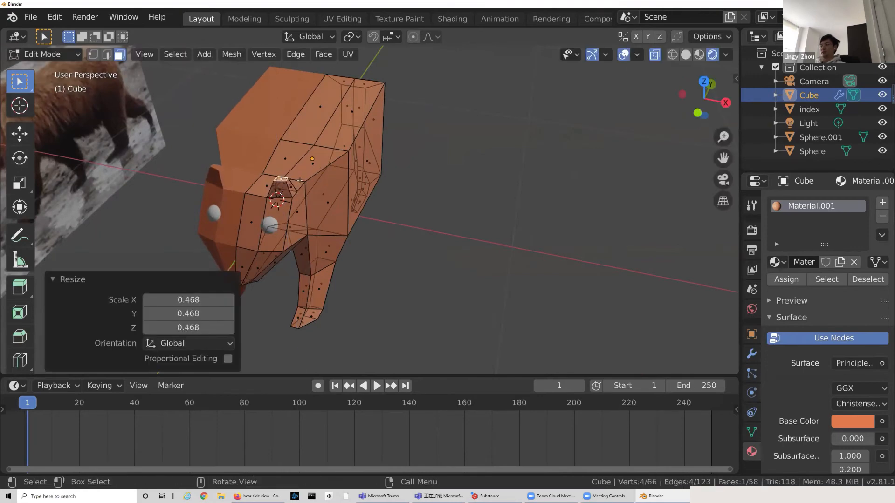
{"action": "key", "text": "g"}
{"action": "left_click", "coordinate": [314, 181]}
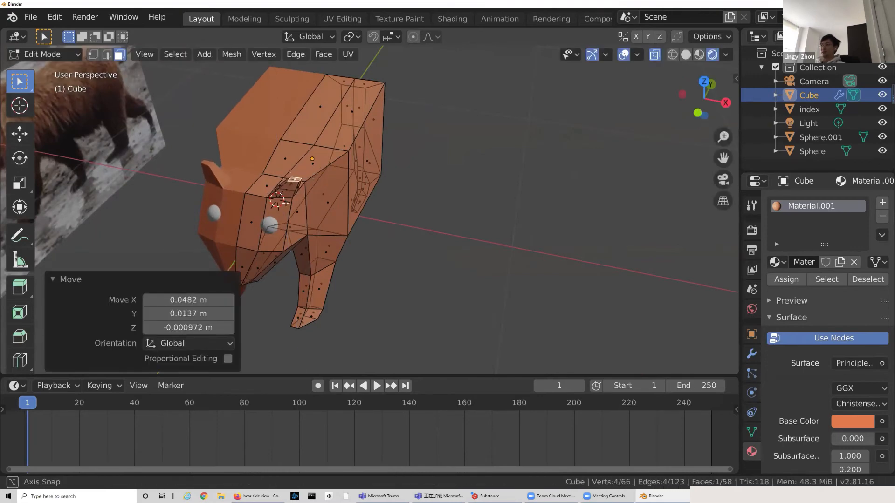
Step: Nudge the ear's tip face about -0.0065 m in Y and -0.0063 m in Z
{"action": "middle_click_drag", "start_coordinate": [313, 180], "coordinate": [300, 184]}
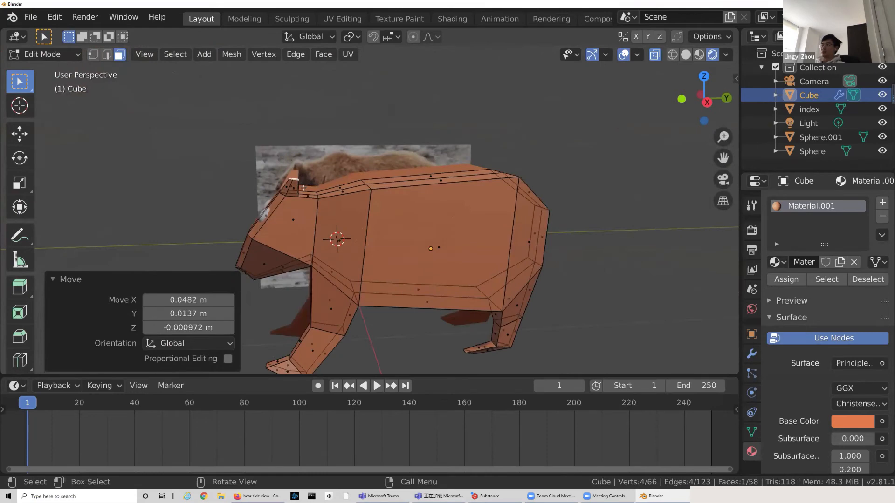
{"action": "key", "text": "g"}
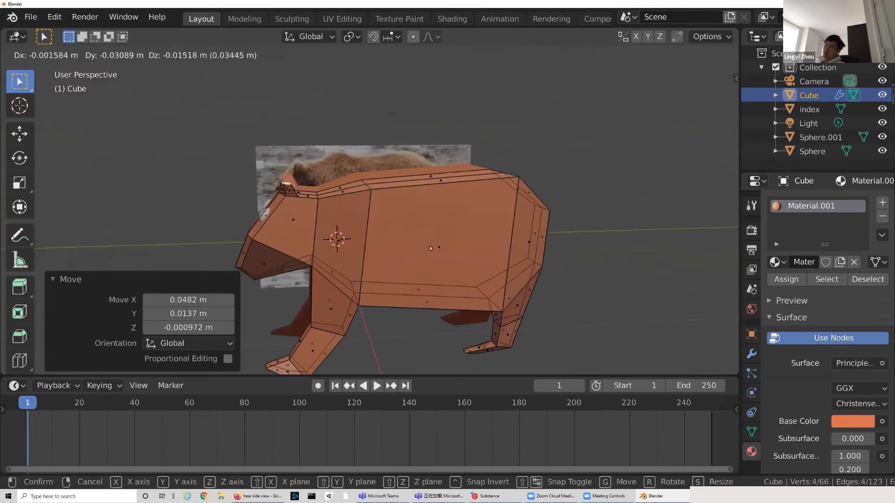
{"action": "left_click", "coordinate": [298, 187]}
{"action": "middle_click_drag", "start_coordinate": [298, 186], "coordinate": [619, 251]}
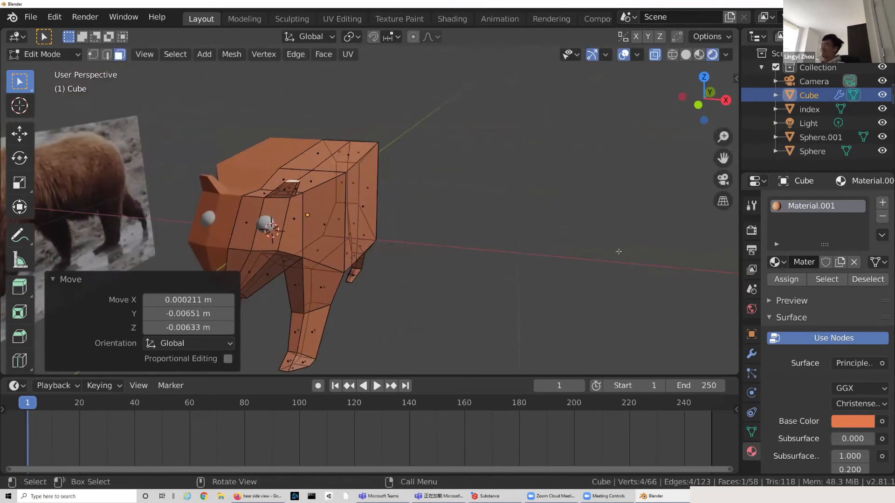
Step: Select both eye spheres, Sphere and Sphere.001, together
{"action": "left_click", "coordinate": [254, 225]}
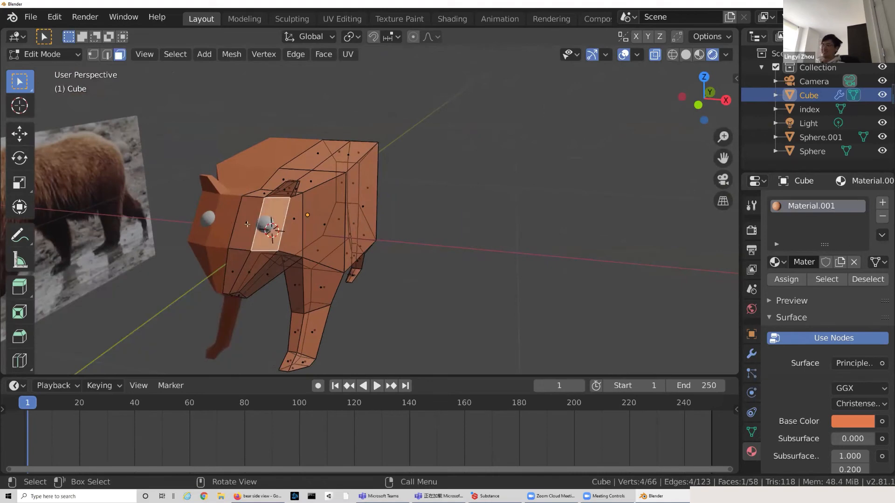
{"action": "left_click", "coordinate": [810, 141]}
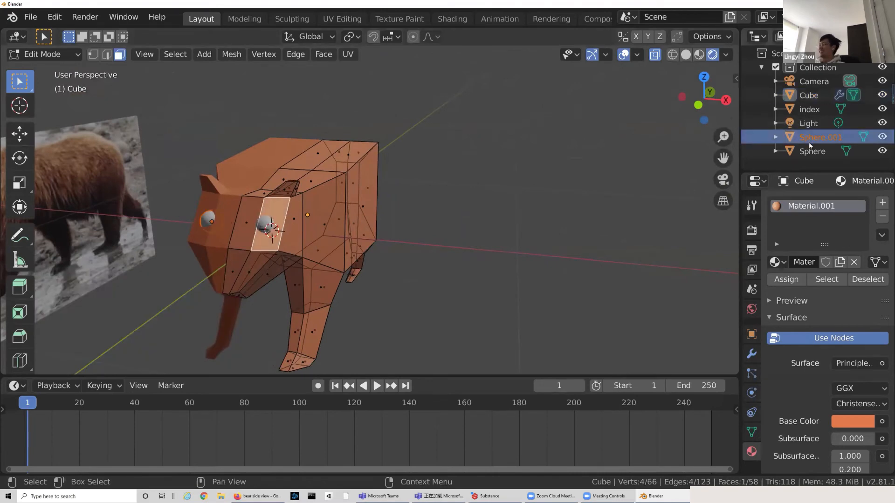
{"action": "left_click", "coordinate": [812, 152]}
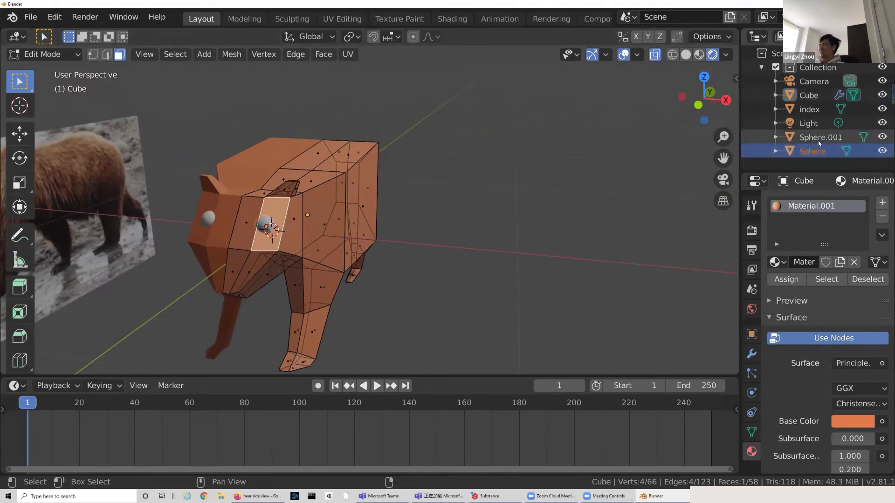
{"action": "left_click", "coordinate": [819, 141], "text": "shift"}
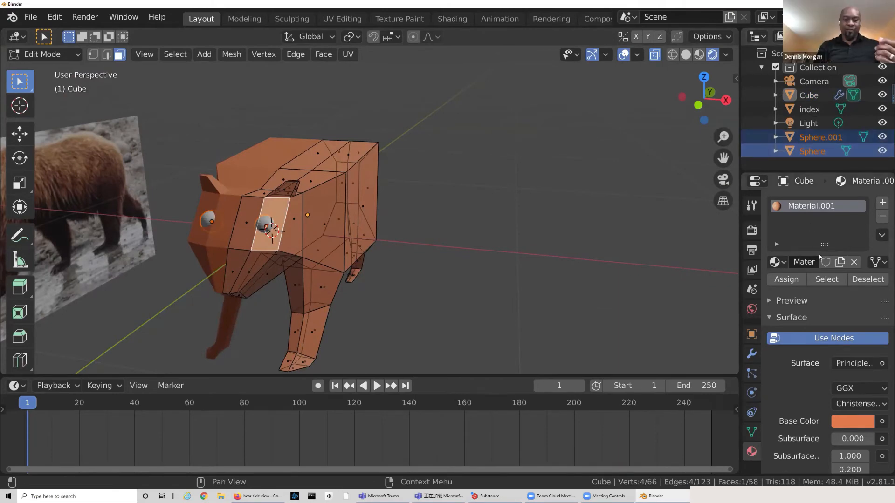
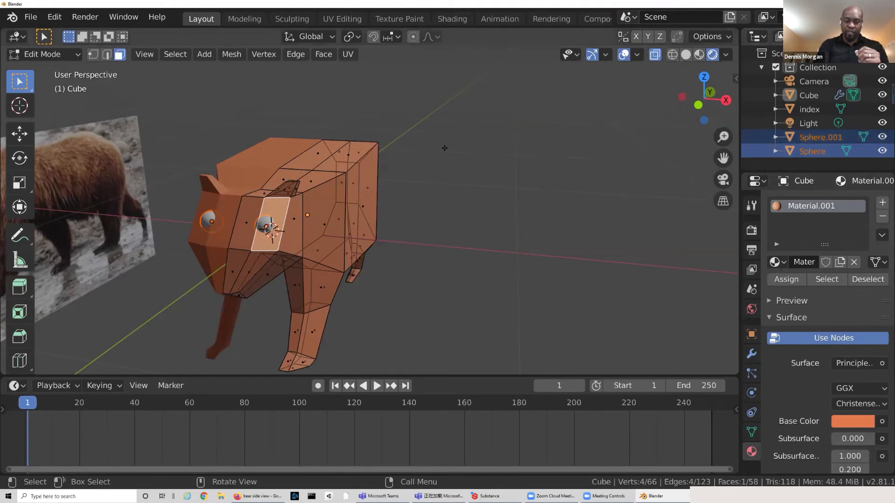
Step: Switch to the right side view, return to Object Mode and add an armature at the world origin
{"action": "left_click_drag", "start_coordinate": [702, 97], "coordinate": [712, 92]}
{"action": "left_click", "coordinate": [703, 96]}
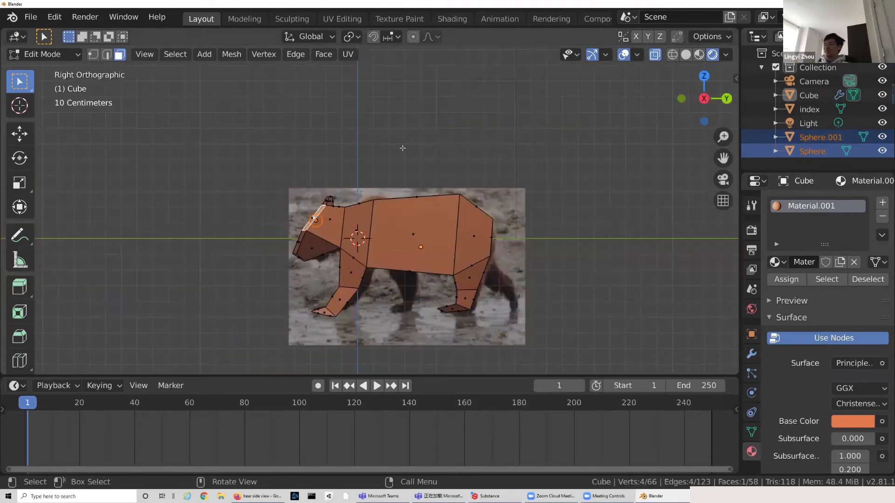
{"action": "left_click", "coordinate": [574, 243]}
{"action": "middle_click_drag", "start_coordinate": [573, 242], "coordinate": [501, 210], "text": "shift"}
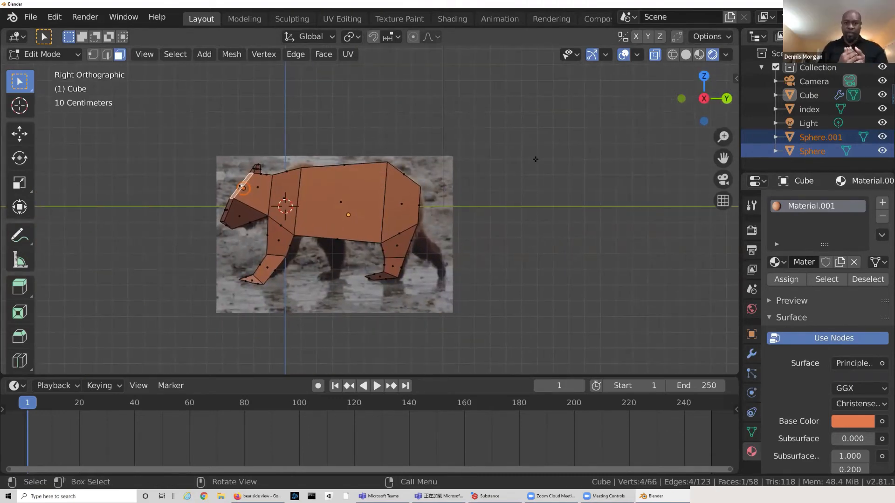
{"action": "key", "text": "Tab"}
{"action": "key", "text": "Tab"}
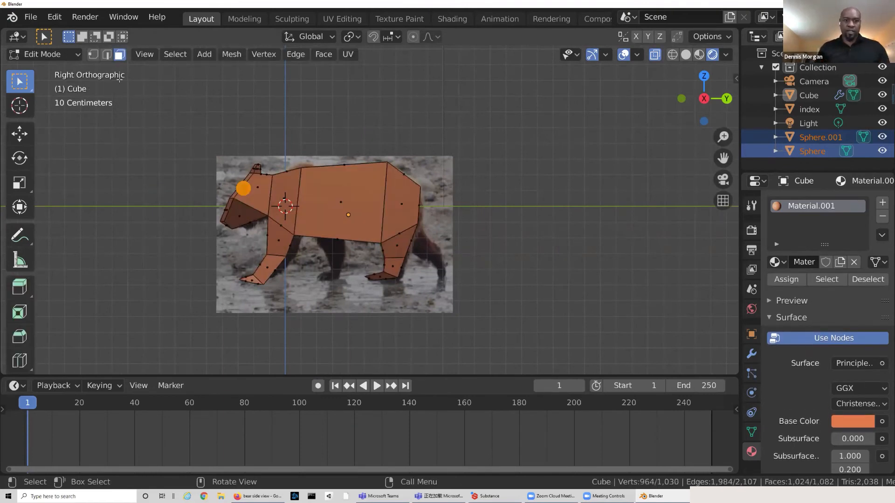
{"action": "key", "text": "Tab"}
{"action": "key", "text": "shift+a"}
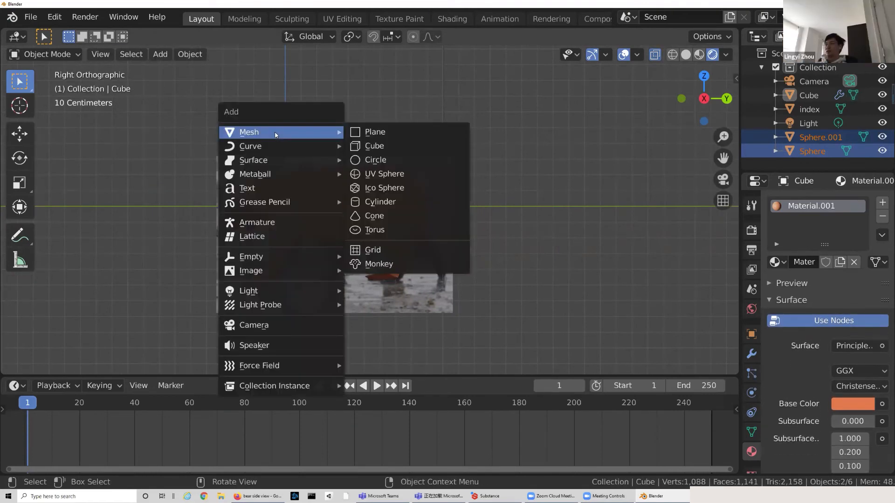
{"action": "left_click", "coordinate": [321, 230]}
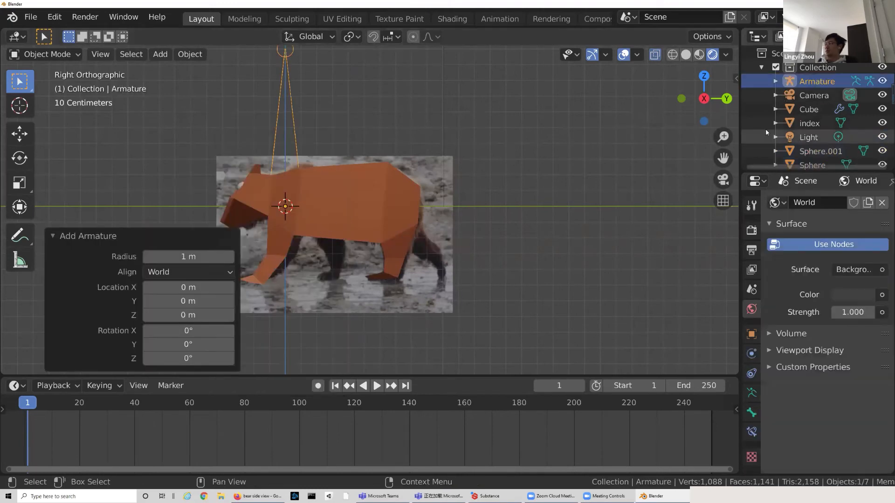
{"action": "left_click", "coordinate": [776, 82]}
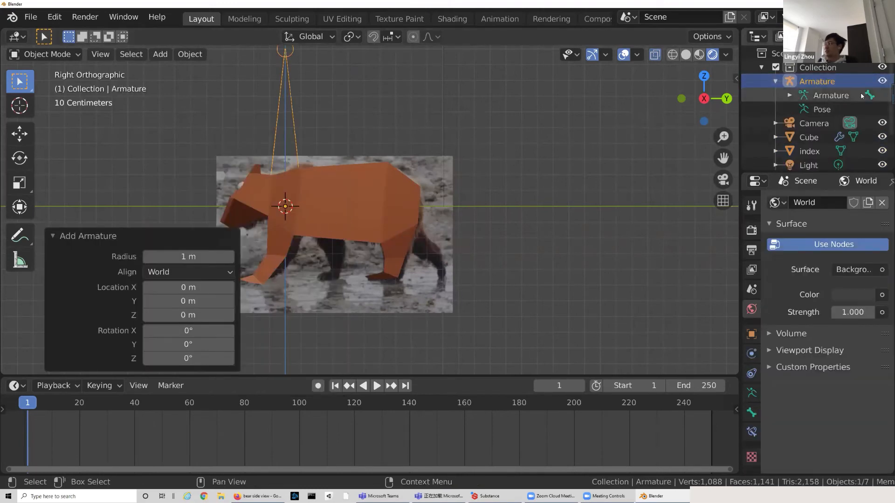
{"action": "left_click", "coordinate": [283, 55]}
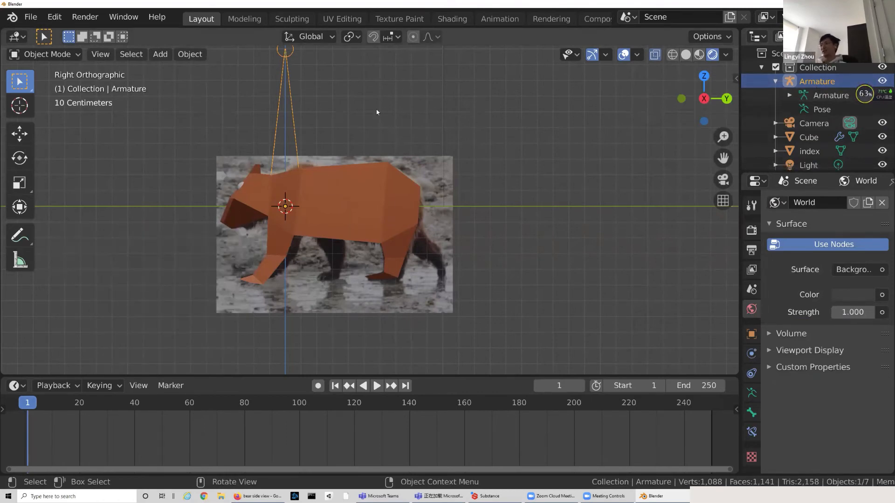
Step: Move the armature about 0.583 m in Y and -0.072 m in Z, and rotate it about -94.2° to lie along the body
{"action": "scroll", "coordinate": [315, 86], "scroll_direction": "down", "scroll_amount": 2}
{"action": "scroll", "coordinate": [326, 126], "scroll_direction": "up", "scroll_amount": 6}
{"action": "scroll", "coordinate": [329, 125], "scroll_direction": "down", "scroll_amount": 6}
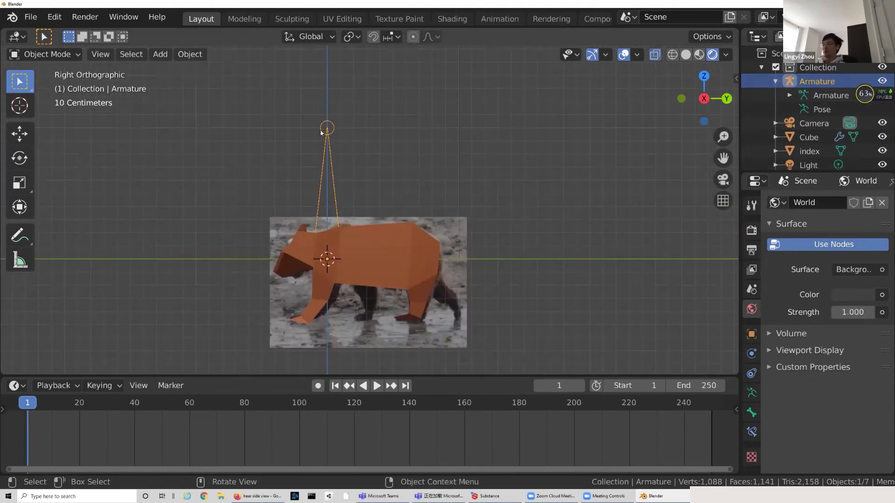
{"action": "key", "text": "g"}
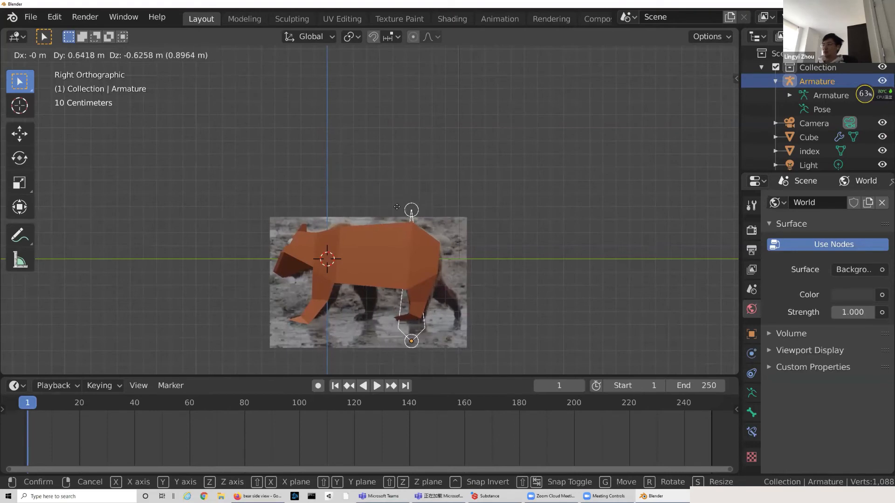
{"action": "left_click", "coordinate": [386, 133]}
{"action": "key", "text": "r"}
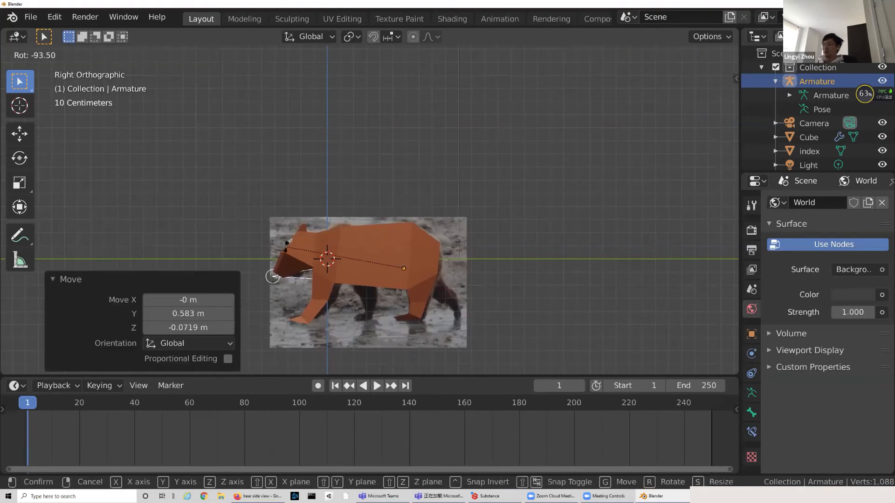
{"action": "left_click", "coordinate": [274, 277]}
Step: Move the armature about 0.146 m in Y and 0.149 m in Z, and raise it above the back by about 0.344 m with 0.096 m in Y
{"action": "key", "text": "g"}
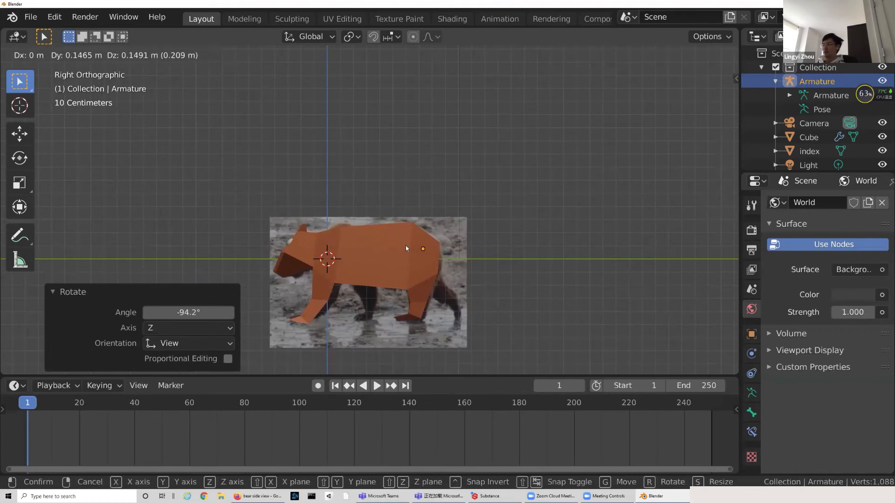
{"action": "left_click", "coordinate": [406, 248]}
{"action": "scroll", "coordinate": [386, 244], "scroll_direction": "up", "scroll_amount": 6}
{"action": "scroll", "coordinate": [561, 218], "scroll_direction": "down", "scroll_amount": 4}
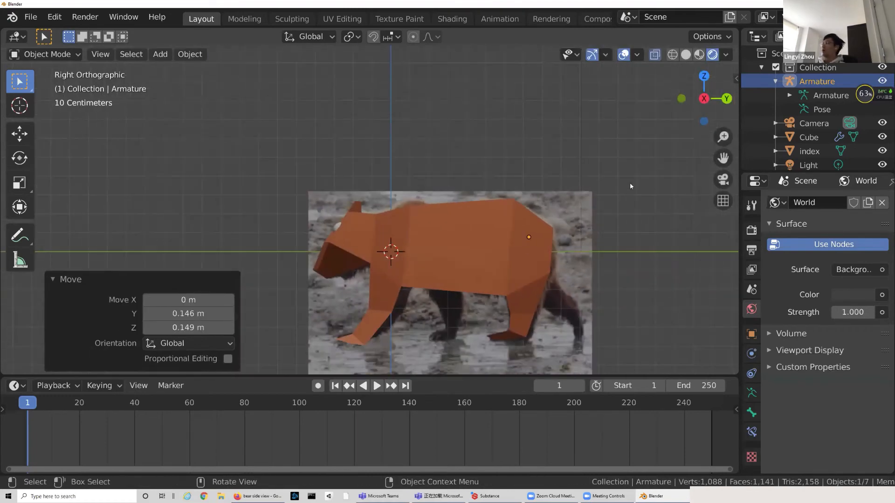
{"action": "key", "text": "g"}
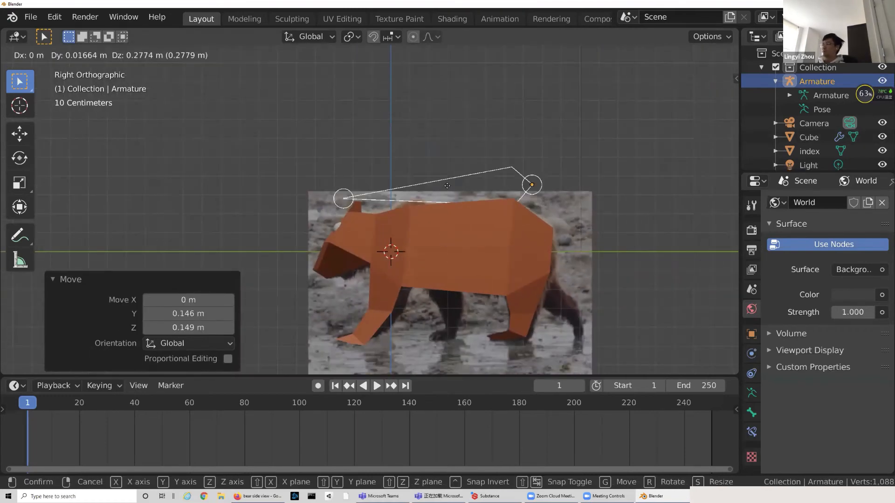
{"action": "left_click", "coordinate": [462, 177]}
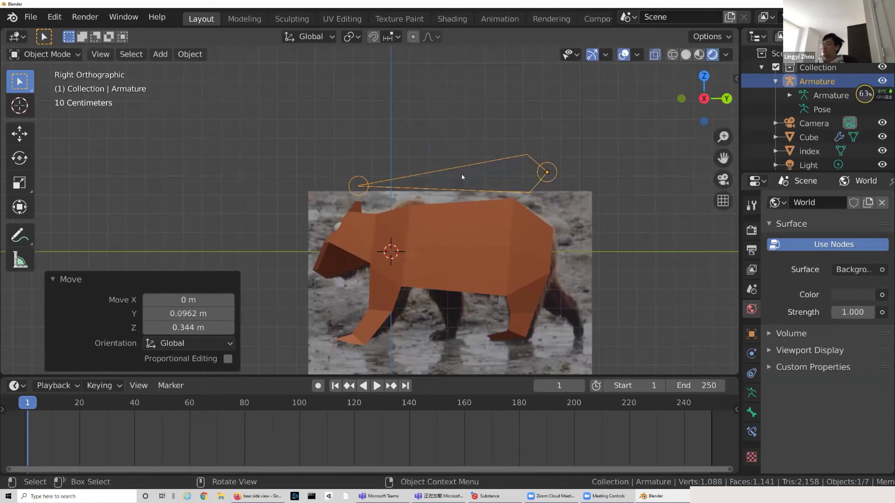
Step: Turn off X-ray and reposition the armature just above the bear's back, ending with about -0.178 m in Y and -0.19 m in Z
{"action": "left_click", "coordinate": [654, 55]}
{"action": "key", "text": "g"}
{"action": "left_click", "coordinate": [444, 160]}
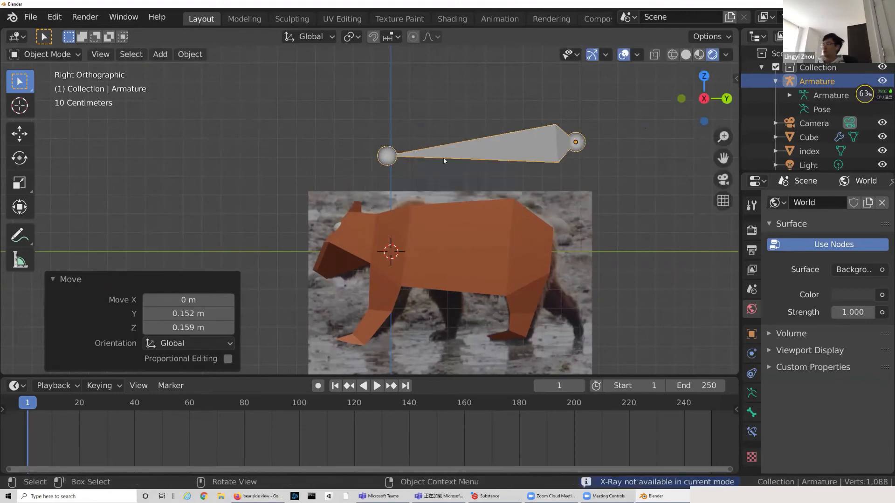
{"action": "key", "text": "g"}
{"action": "left_click", "coordinate": [359, 193]}
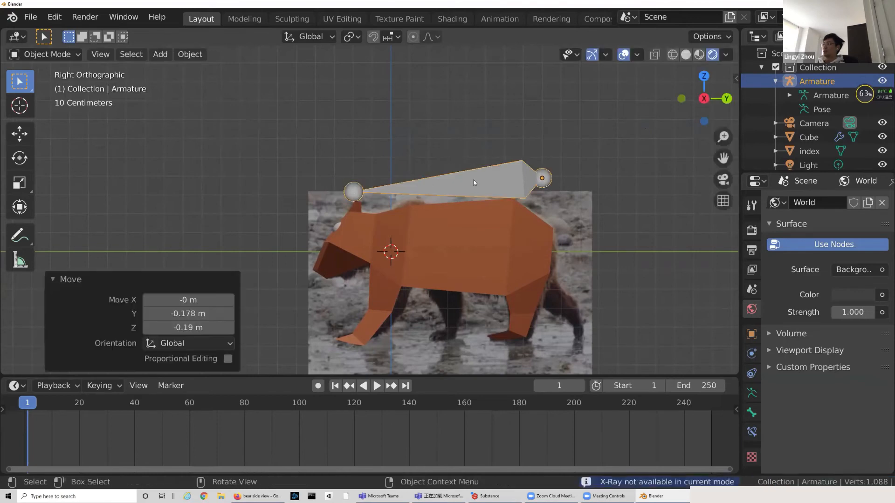
Step: Scale the armature to about 0.438 and move it about -0.05 m in Y and -0.357 m in Z into the bear's body
{"action": "key", "text": "s"}
{"action": "left_click", "coordinate": [467, 180]}
{"action": "key", "text": "g"}
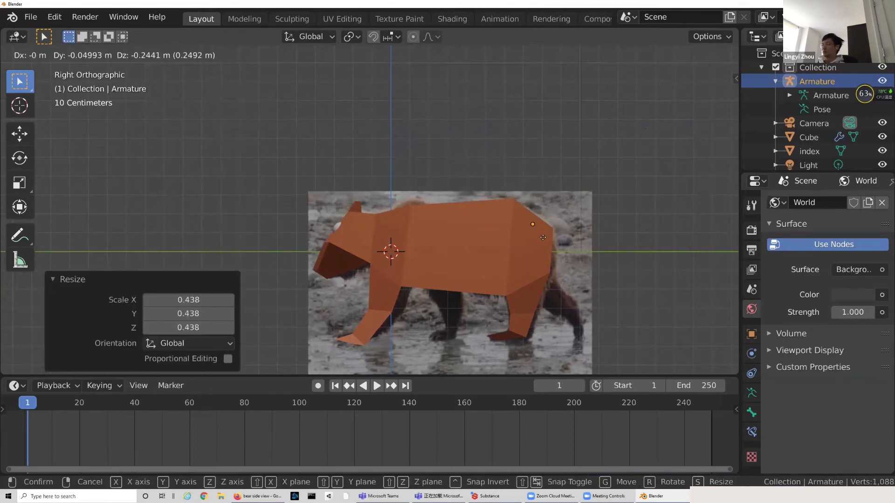
{"action": "left_click", "coordinate": [539, 254]}
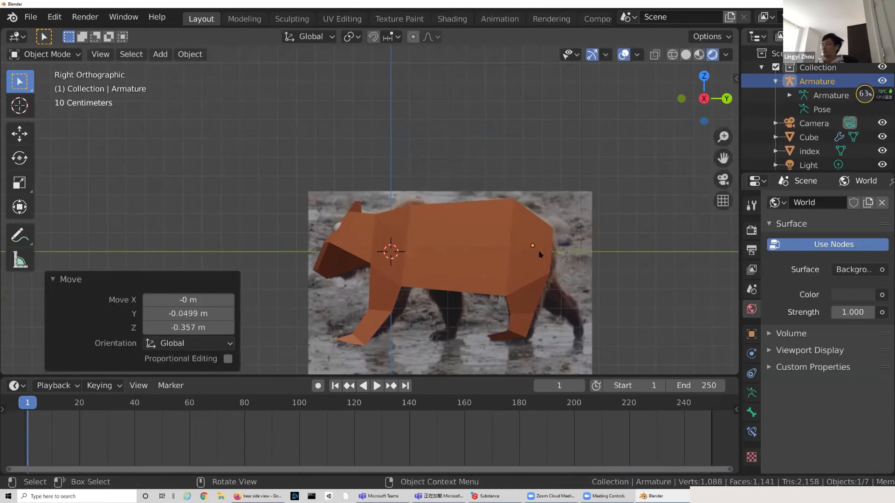
Step: Switch to wireframe shading, rotate the armature level inside the torso and scale it to about 1.561
{"action": "left_click", "coordinate": [672, 55]}
{"action": "left_click", "coordinate": [452, 255]}
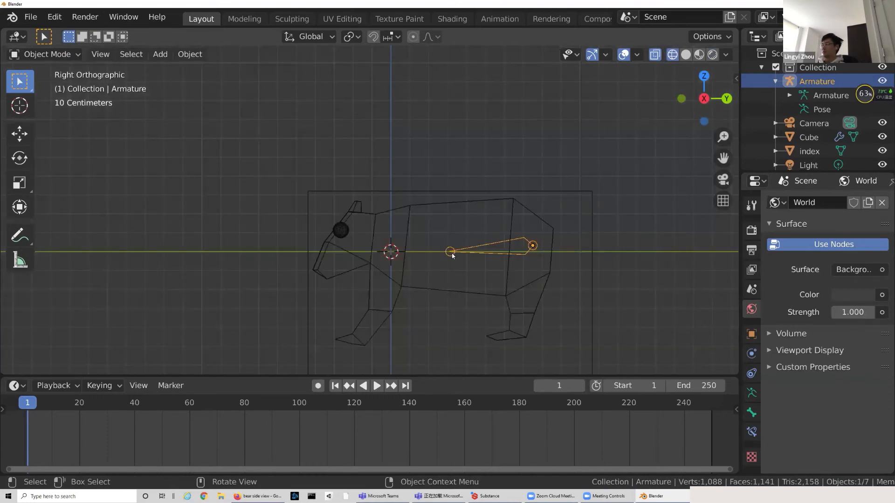
{"action": "key", "text": "r"}
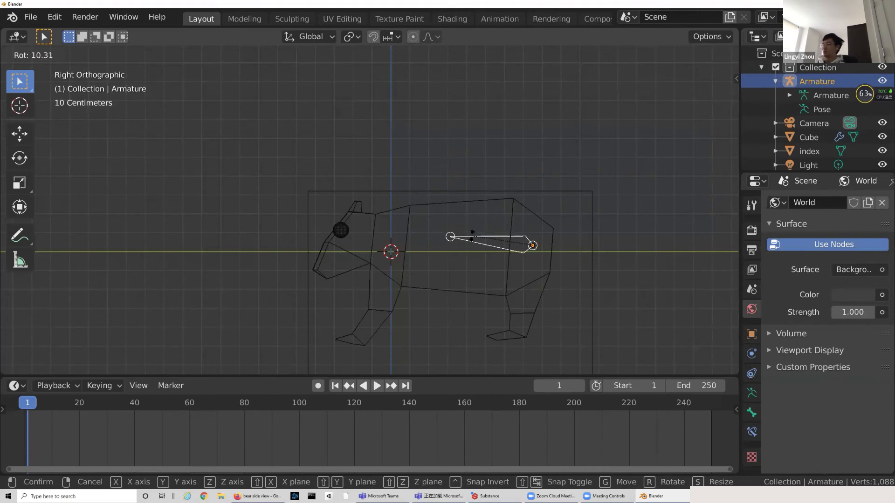
{"action": "left_click", "coordinate": [462, 244]}
{"action": "key", "text": "s"}
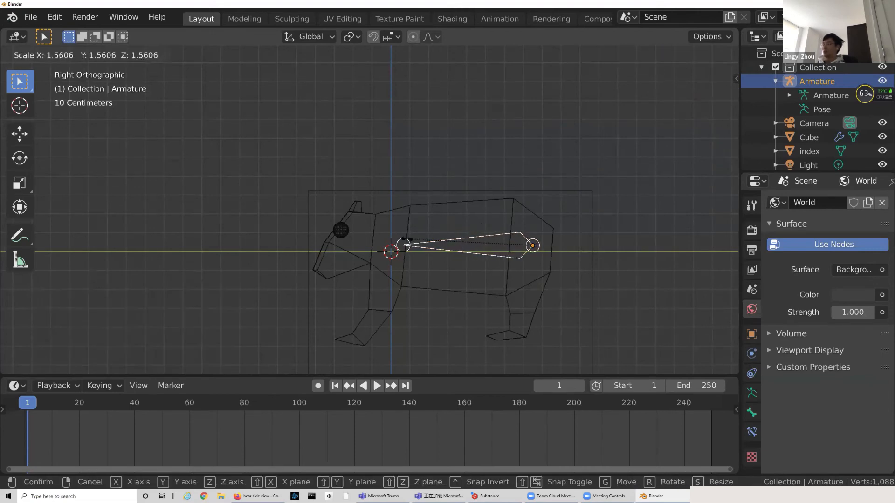
{"action": "left_click", "coordinate": [527, 245]}
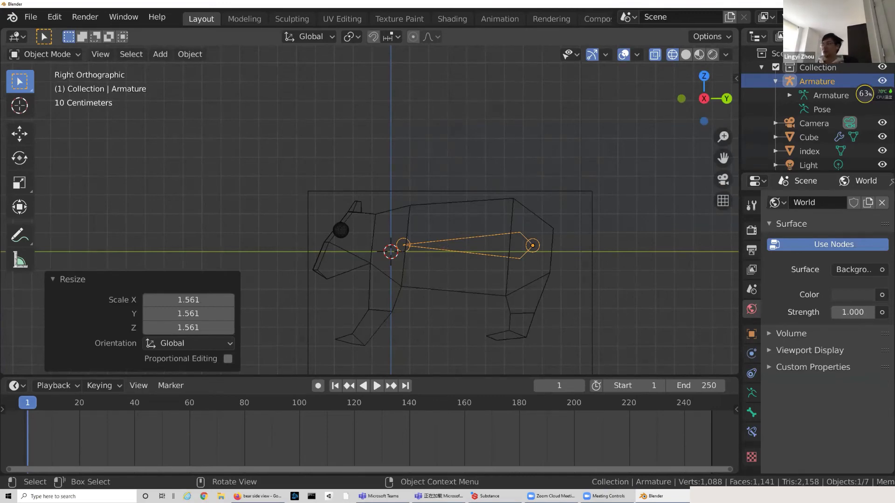
Step: Shrink the armature to a short bone at the hindquarters and extrude four bones from its front tip along the spine
{"action": "key", "text": "s"}
{"action": "left_click", "coordinate": [481, 246]}
{"action": "left_click", "coordinate": [528, 247]}
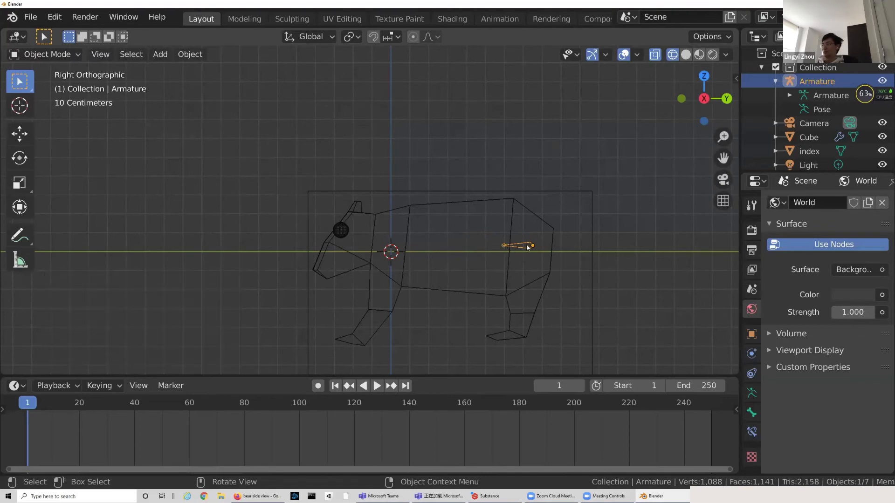
{"action": "key", "text": "Tab"}
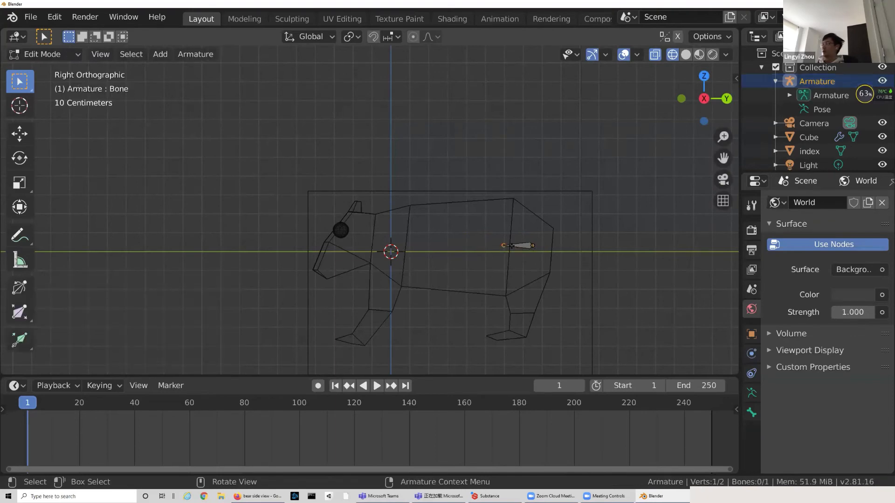
{"action": "key", "text": "e"}
{"action": "left_click", "coordinate": [466, 242]}
{"action": "key", "text": "e"}
{"action": "left_click", "coordinate": [406, 238]}
{"action": "key", "text": "e"}
{"action": "left_click", "coordinate": [403, 239]}
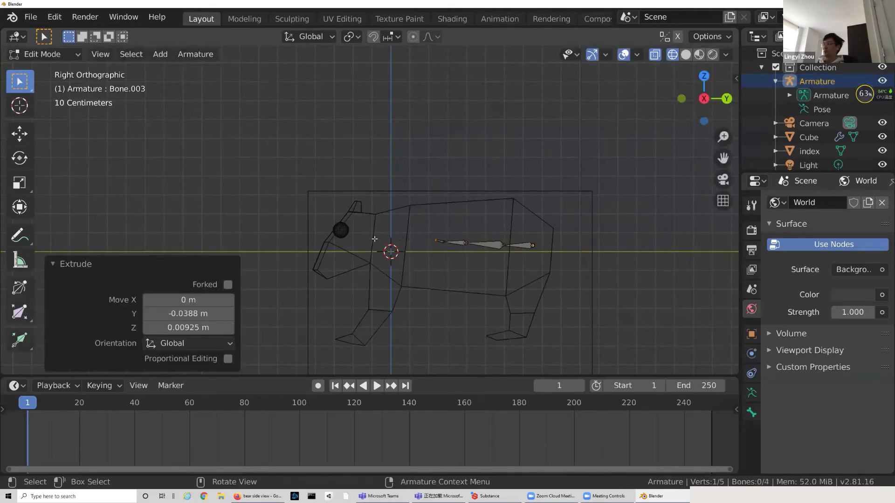
{"action": "key", "text": "e"}
{"action": "left_click", "coordinate": [387, 238]}
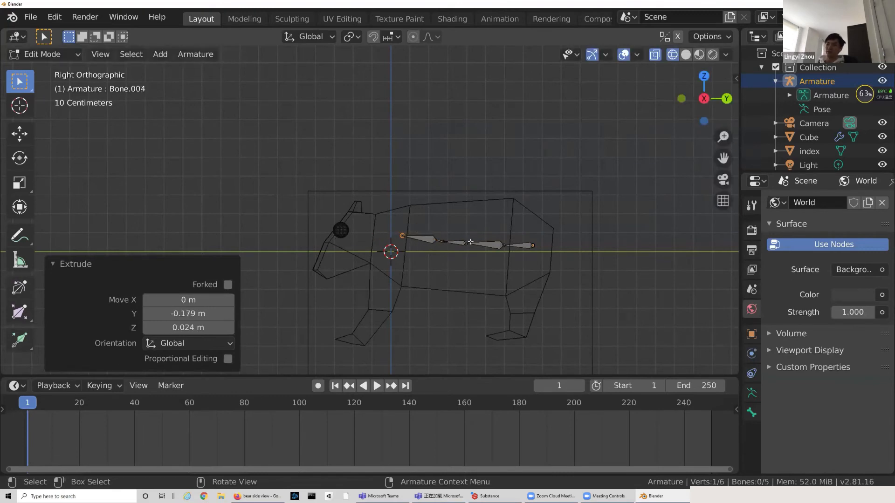
Step: Undo the extruded spine bones back to the single short bone in Object Mode
{"action": "key", "text": "ctrl+z"}
{"action": "key", "text": "ctrl+z"}
{"action": "key", "text": "ctrl+z"}
{"action": "key", "text": "ctrl+z"}
{"action": "key", "text": "ctrl+z"}
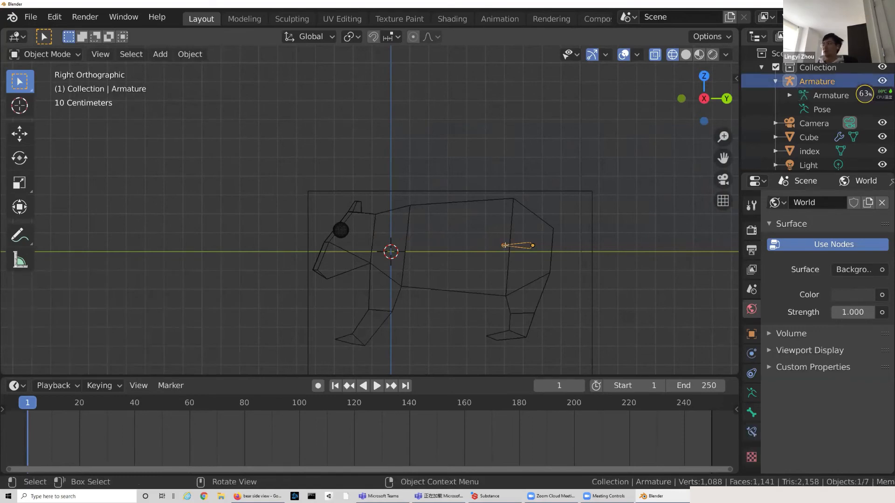
Step: Scale the armature up so its single bone spans the torso from the hindquarters to the shoulder
{"action": "key", "text": "s"}
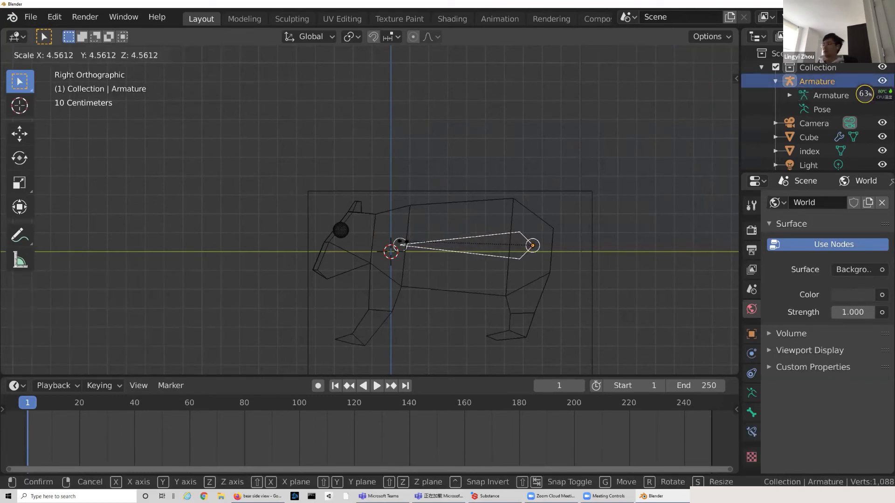
{"action": "left_click", "coordinate": [402, 244]}
{"action": "left_click", "coordinate": [396, 246]}
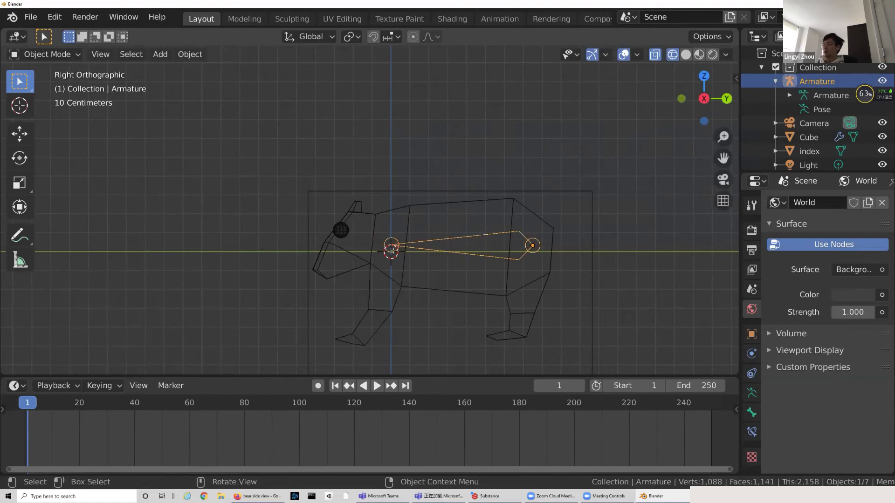
Step: Extrude a chain of three bones from the shoulder joint down the front leg, ending at the paw tip
{"action": "key", "text": "Tab"}
{"action": "key", "text": "e"}
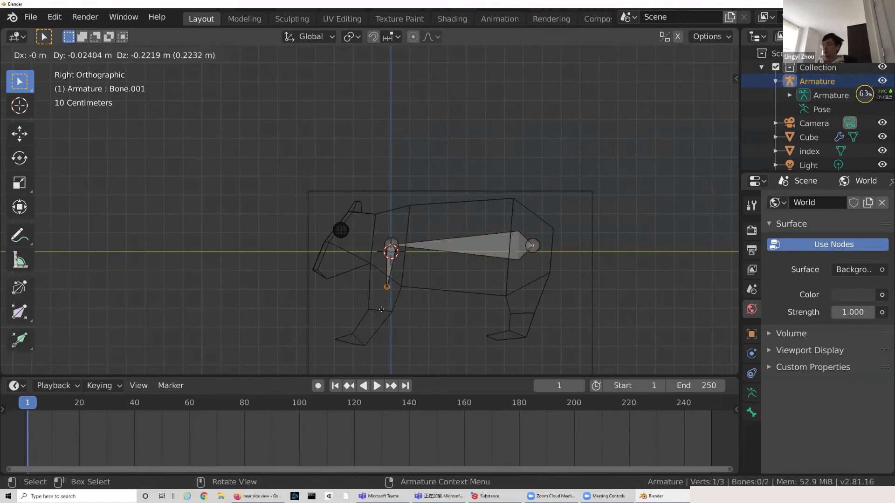
{"action": "left_click", "coordinate": [381, 315]}
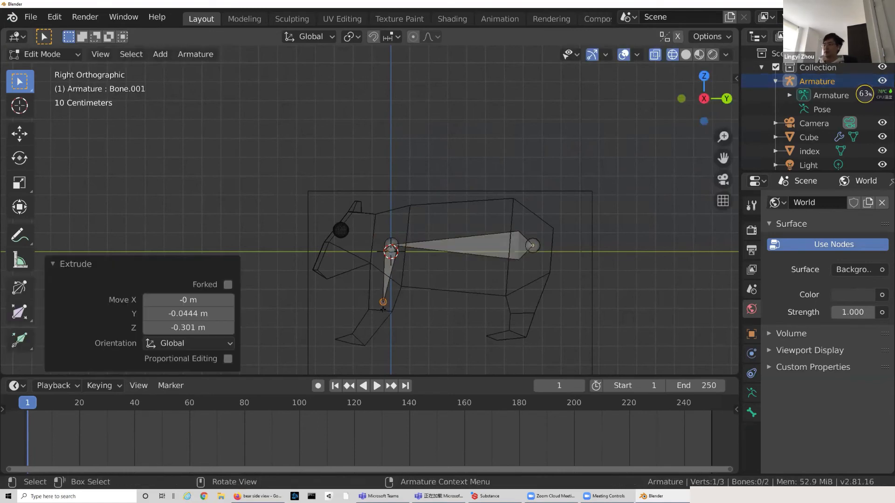
{"action": "key", "text": "e"}
{"action": "left_click", "coordinate": [360, 343]}
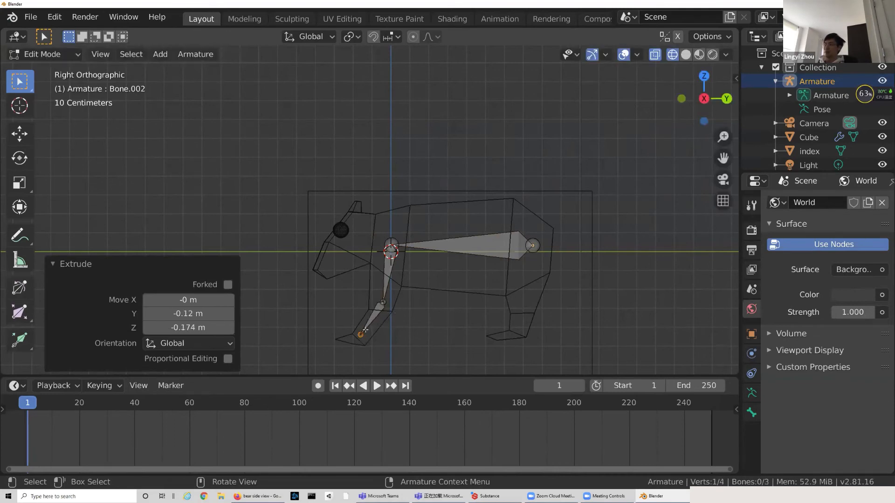
{"action": "key", "text": "e"}
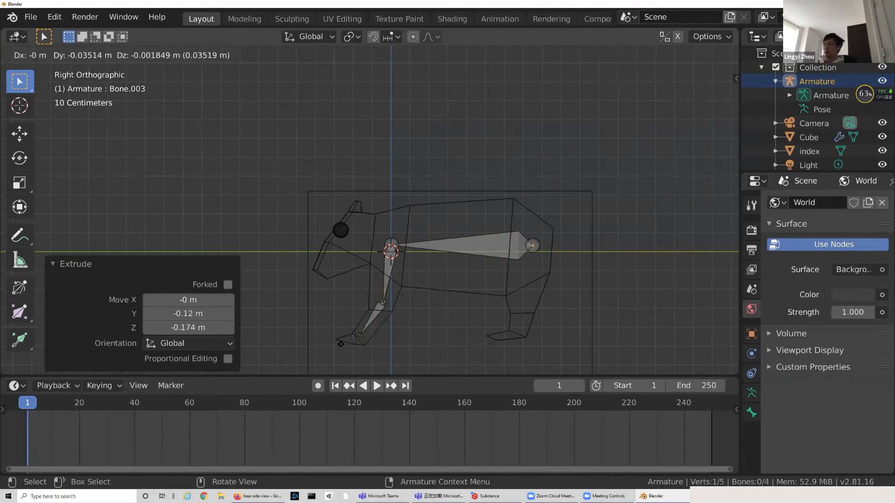
{"action": "left_click", "coordinate": [343, 341]}
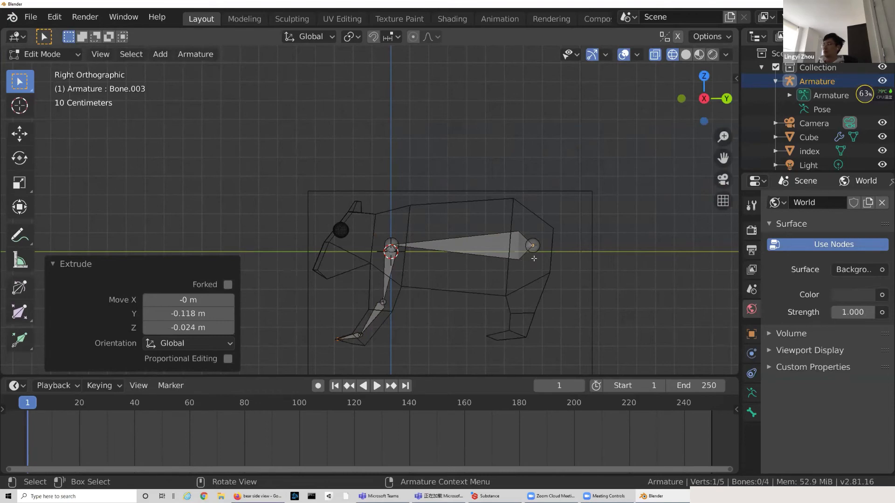
Step: Extrude a chain of four bones from the hip joint down the hind leg, ending at the paw tip
{"action": "left_click", "coordinate": [533, 247]}
{"action": "key", "text": "e"}
{"action": "left_click", "coordinate": [530, 288]}
{"action": "key", "text": "e"}
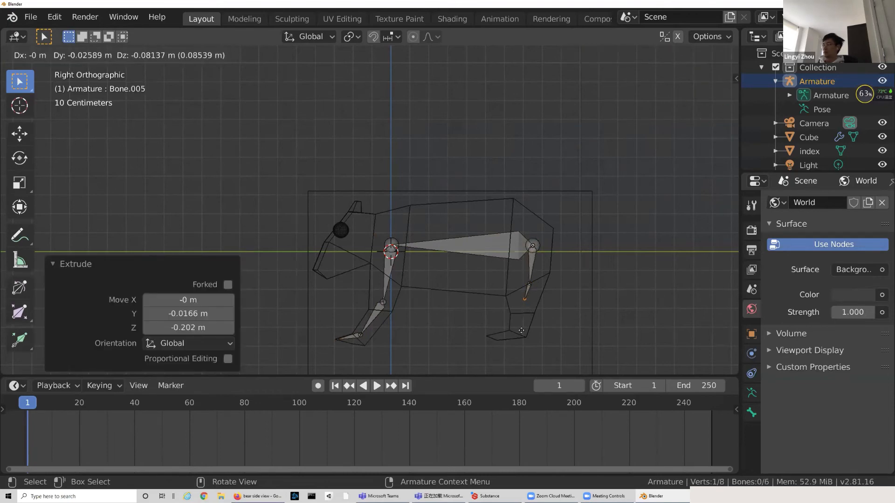
{"action": "left_click", "coordinate": [517, 343]}
{"action": "key", "text": "e"}
{"action": "left_click", "coordinate": [512, 364]}
{"action": "key", "text": "e"}
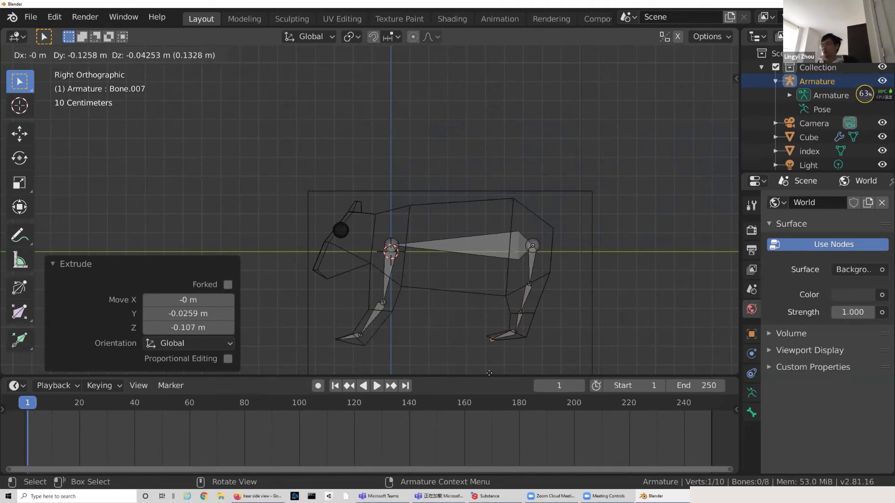
{"action": "left_click", "coordinate": [489, 372]}
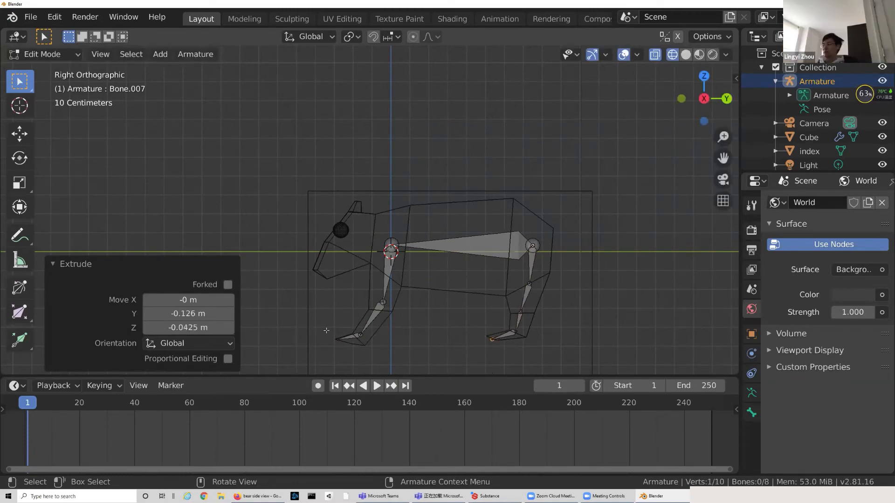
Step: Extrude a bone from the shoulder joint forward into the head, about -0.198 m in Y and 0.0388 m in Z
{"action": "scroll", "coordinate": [326, 330], "scroll_direction": "up", "scroll_amount": 5}
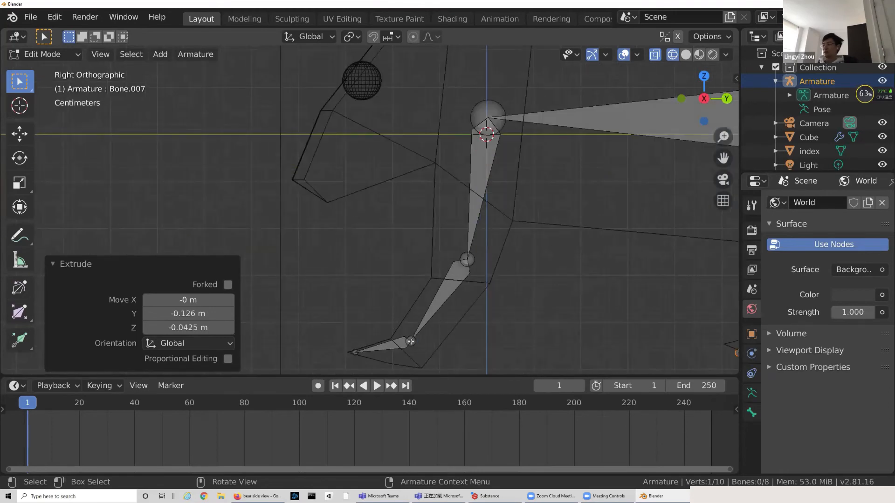
{"action": "left_click", "coordinate": [392, 350]}
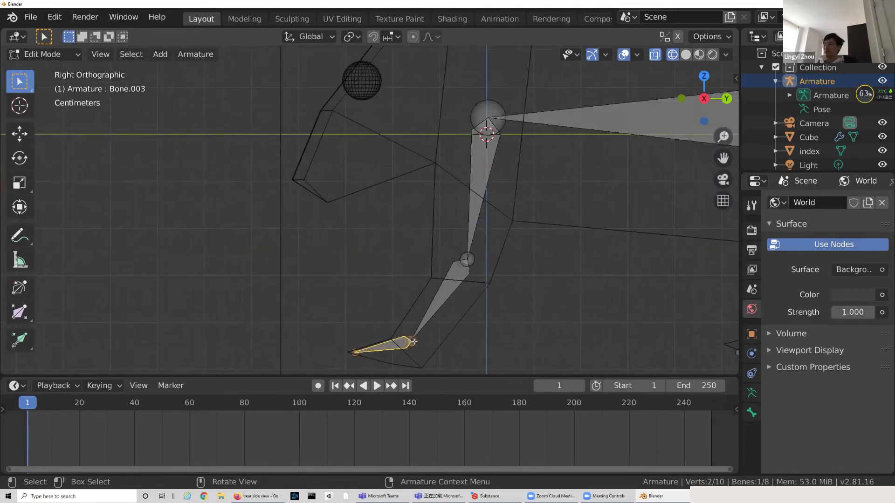
{"action": "scroll", "coordinate": [503, 252], "scroll_direction": "down", "scroll_amount": 5}
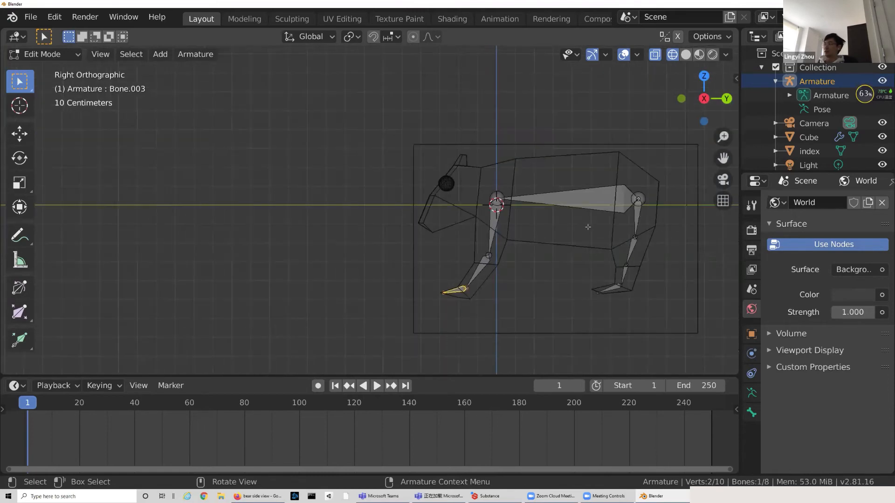
{"action": "left_click", "coordinate": [495, 203]}
{"action": "key", "text": "e"}
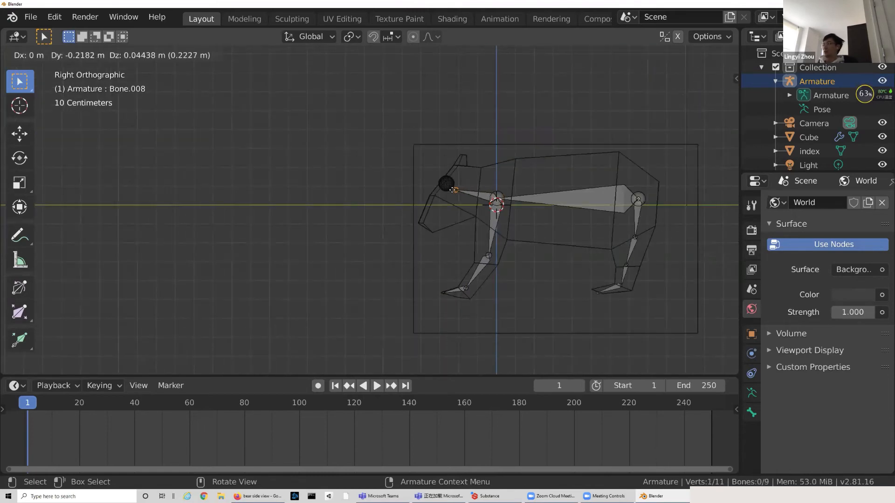
{"action": "left_click", "coordinate": [459, 191]}
Step: Select the three lower hind-leg bones and, in back view, move them about 0.191 m in X into one hind leg
{"action": "middle_click_drag", "start_coordinate": [650, 241], "coordinate": [477, 250], "text": "shift"}
{"action": "middle_click_drag", "start_coordinate": [558, 234], "coordinate": [463, 297]}
{"action": "scroll", "coordinate": [396, 221], "scroll_direction": "up", "scroll_amount": 5}
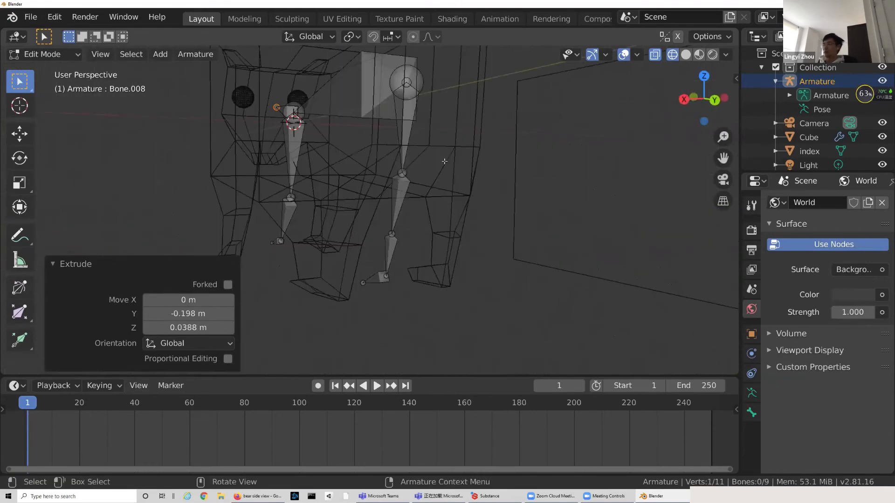
{"action": "middle_click_drag", "start_coordinate": [444, 161], "coordinate": [308, 165]}
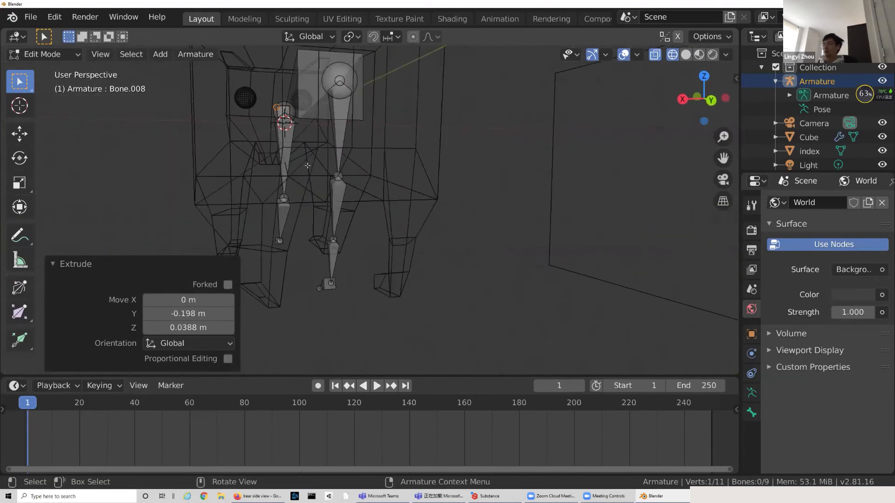
{"action": "left_click_drag", "start_coordinate": [307, 166], "coordinate": [371, 311]}
{"action": "key", "text": "g"}
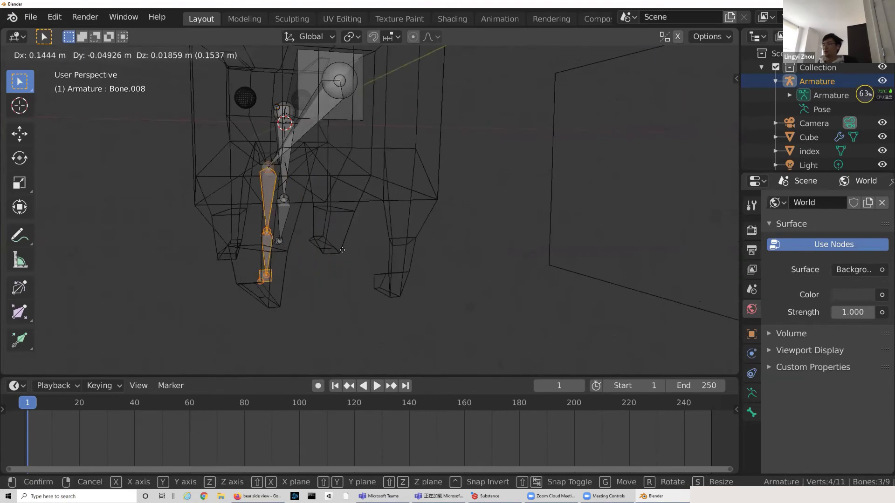
{"action": "left_click", "coordinate": [354, 251]}
{"action": "left_click", "coordinate": [704, 99]}
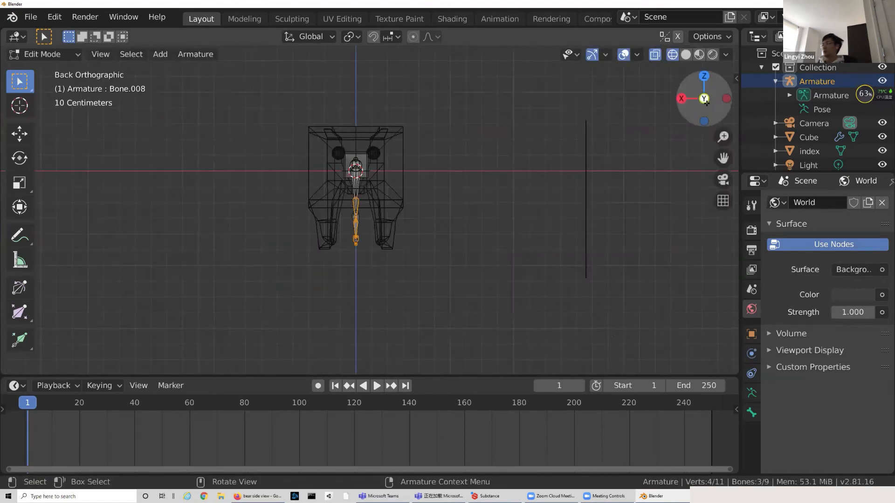
{"action": "key", "text": "g"}
{"action": "left_click", "coordinate": [350, 192]}
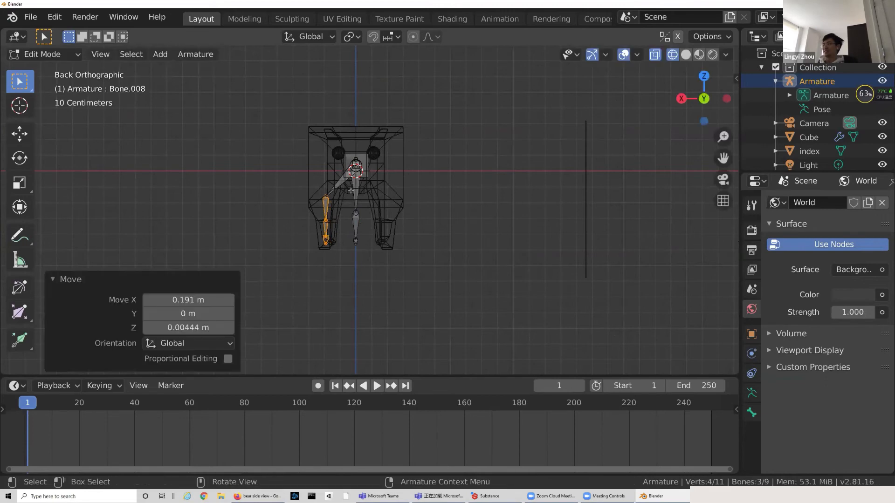
Step: Select the two lower front-leg bones and move them about 0.164 m in X and 0.051 m in Z
{"action": "left_click_drag", "start_coordinate": [347, 187], "coordinate": [381, 262]}
{"action": "key", "text": "g"}
{"action": "left_click", "coordinate": [285, 209]}
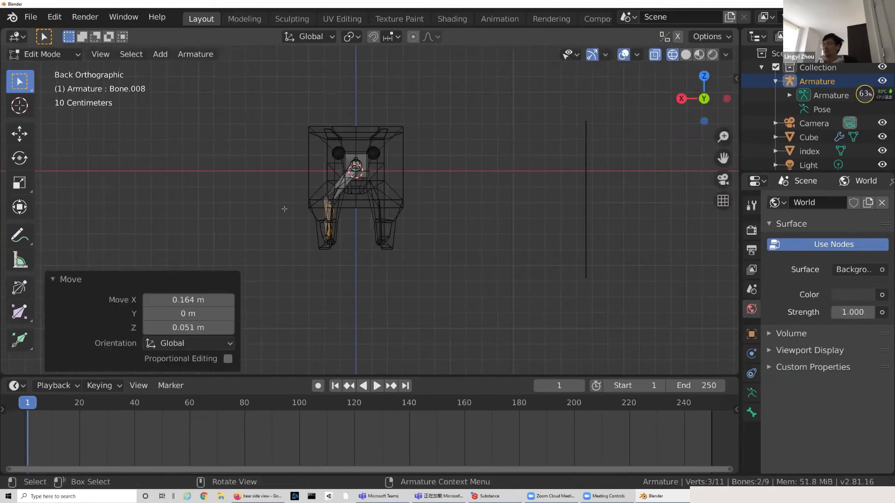
Step: In right side view, move the lower front-leg bones about 0.0074 m in Y and -0.0592 m in Z to realign them
{"action": "scroll", "coordinate": [315, 196], "scroll_direction": "up", "scroll_amount": 8}
{"action": "middle_click_drag", "start_coordinate": [366, 236], "coordinate": [273, 228]}
{"action": "scroll", "coordinate": [416, 265], "scroll_direction": "down", "scroll_amount": 4}
{"action": "scroll", "coordinate": [438, 275], "scroll_direction": "up", "scroll_amount": 4}
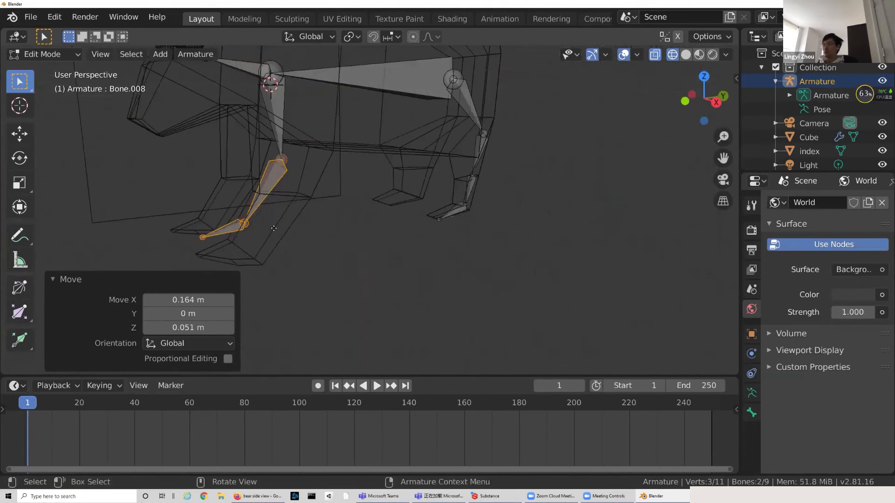
{"action": "key", "text": "g"}
{"action": "key", "text": "Escape"}
{"action": "left_click", "coordinate": [716, 103]}
{"action": "key", "text": "g"}
{"action": "left_click", "coordinate": [488, 215]}
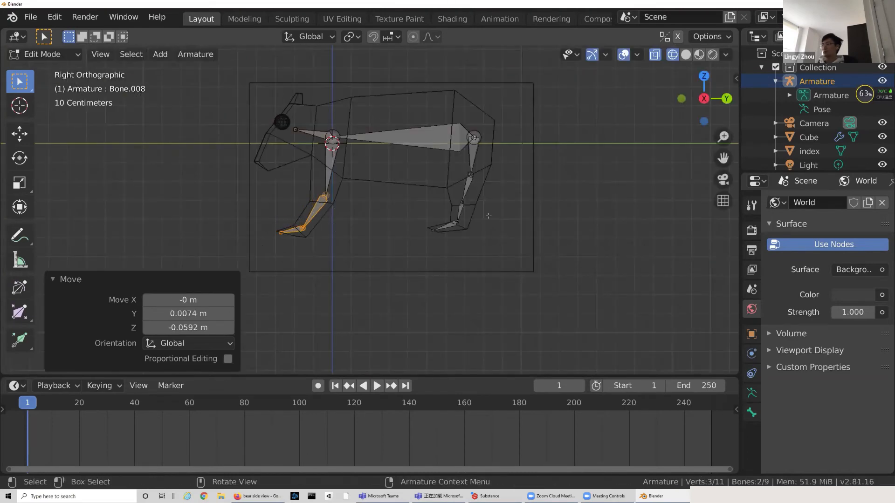
Step: Switch the viewport from wireframe to rendered shading and return the armature to Object Mode
{"action": "scroll", "coordinate": [488, 216], "scroll_direction": "up", "scroll_amount": 4}
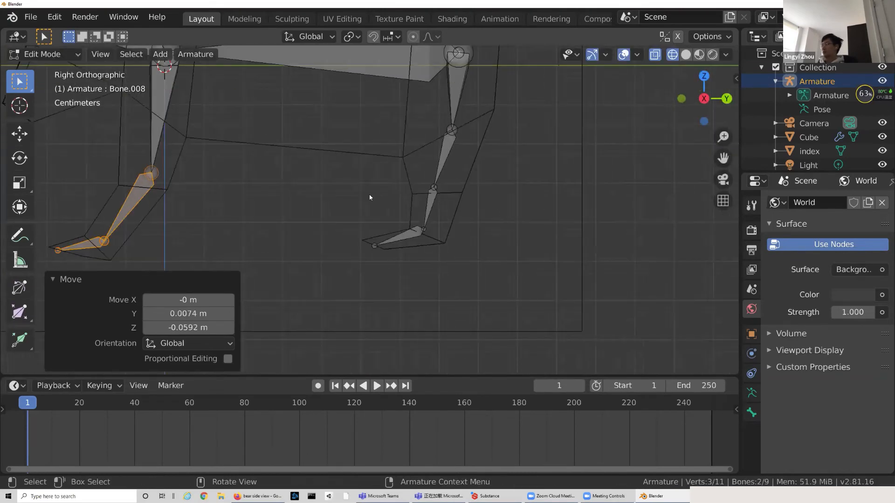
{"action": "key", "text": "Tab"}
{"action": "key", "text": "Tab"}
{"action": "scroll", "coordinate": [333, 177], "scroll_direction": "down", "scroll_amount": 4}
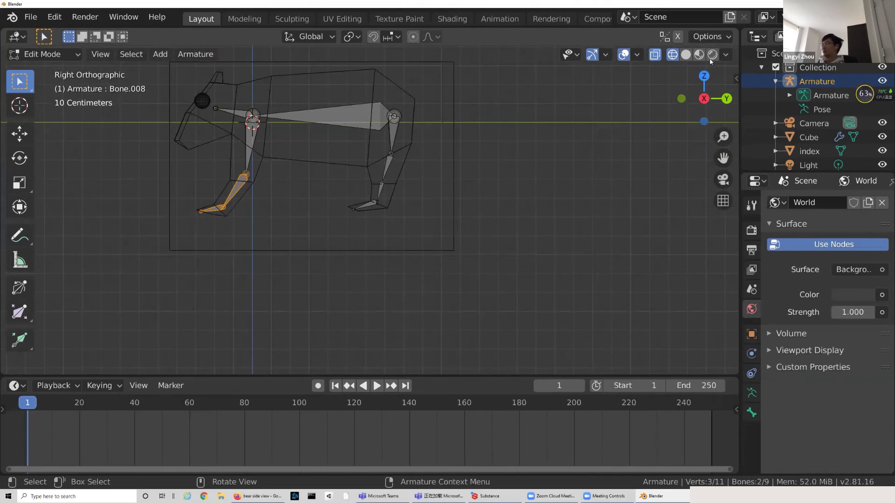
{"action": "key", "text": "shift+z"}
{"action": "key", "text": "Tab"}
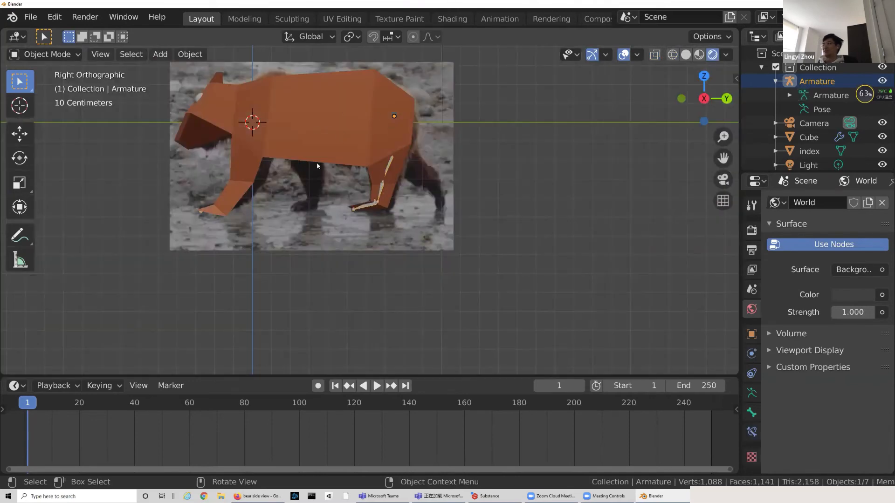
Step: Expand the armature's bone hierarchy in an enlarged outliner and select the child bone under Bone.001
{"action": "left_click_drag", "start_coordinate": [332, 202], "coordinate": [456, 219]}
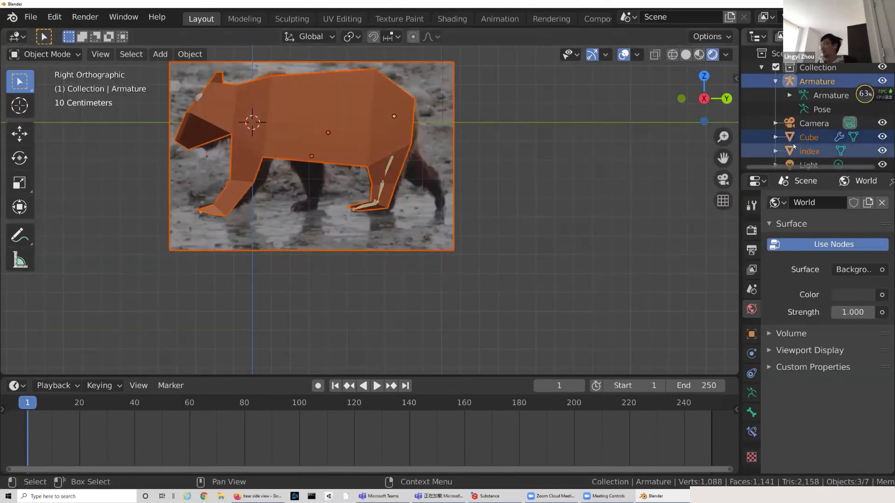
{"action": "left_click", "coordinate": [789, 96]}
{"action": "left_click", "coordinate": [803, 109]}
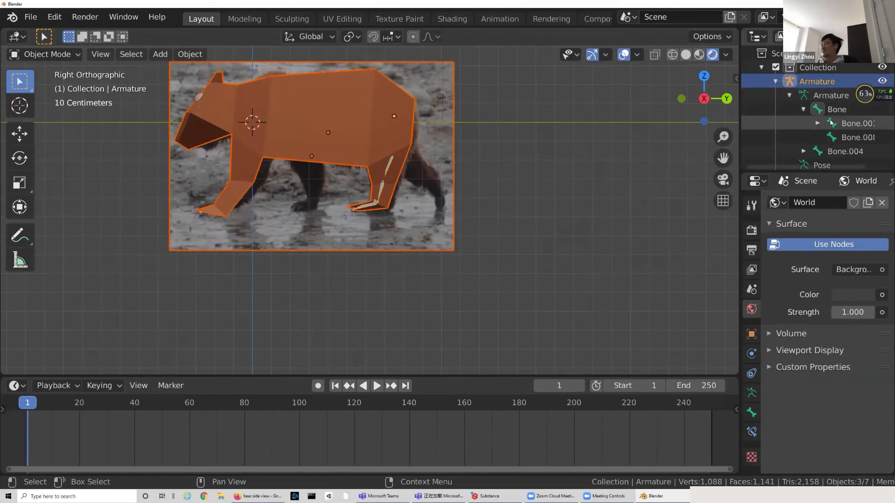
{"action": "left_click", "coordinate": [817, 123]}
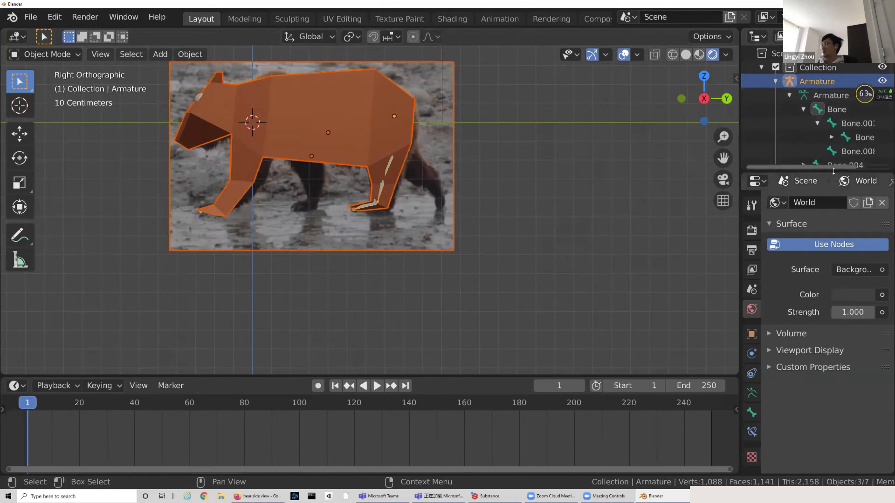
{"action": "left_click_drag", "start_coordinate": [850, 172], "coordinate": [855, 333]}
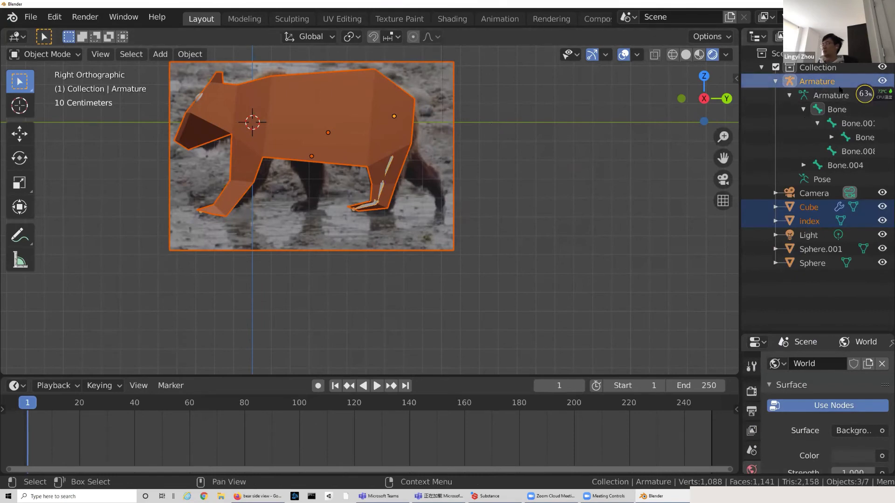
{"action": "left_click", "coordinate": [865, 138]}
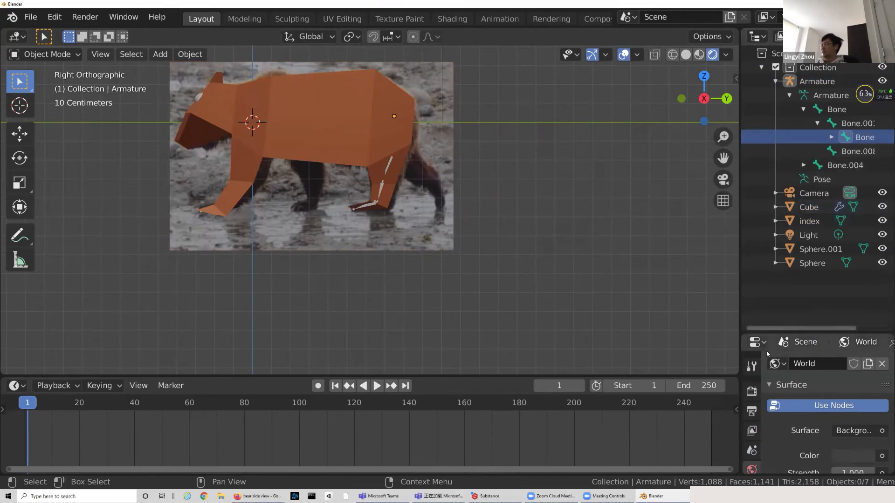
{"action": "left_click_drag", "start_coordinate": [823, 332], "coordinate": [823, 273]}
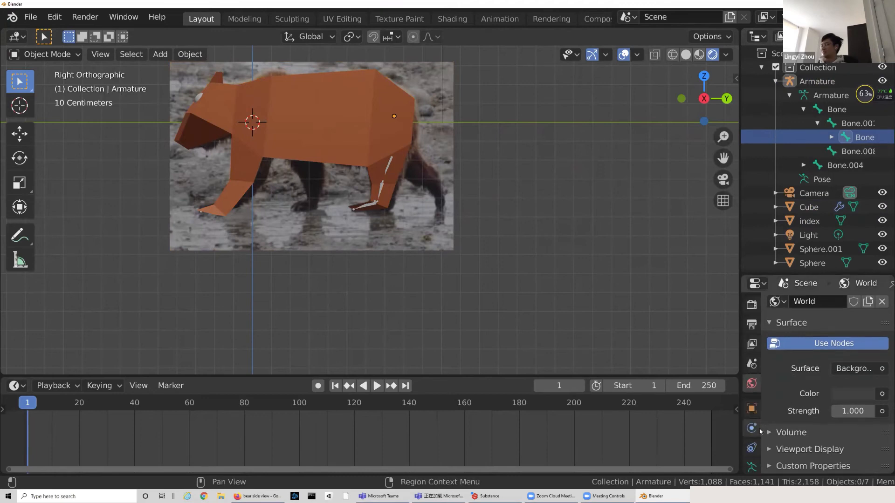
{"action": "scroll", "coordinate": [759, 400], "scroll_direction": "down", "scroll_amount": 4}
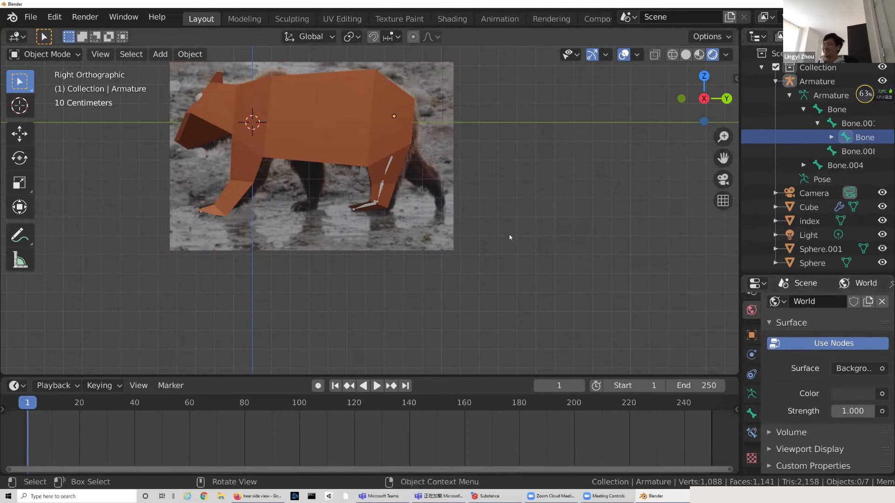
{"action": "left_click", "coordinate": [372, 494]}
{"action": "left_click", "coordinate": [561, 108]}
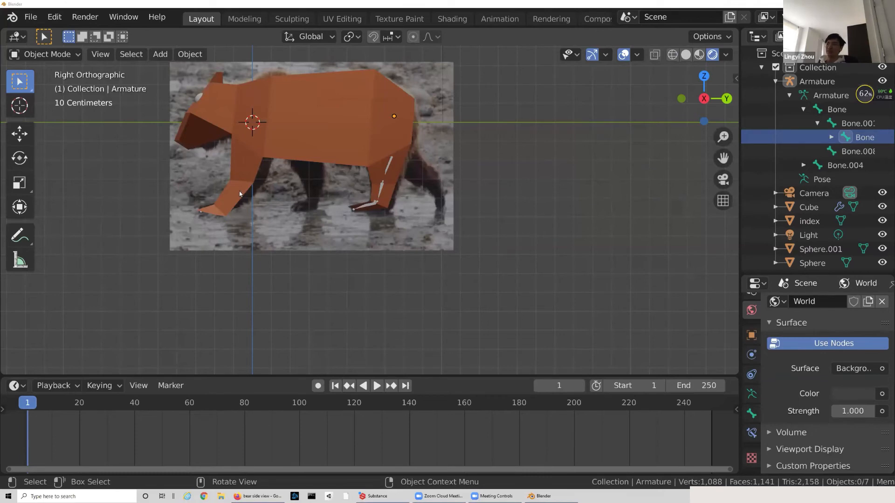
Step: Enter Edit Mode on the bear body mesh and select the hind paw's side face, then its vertices in vertex select mode
{"action": "left_click", "coordinate": [299, 120]}
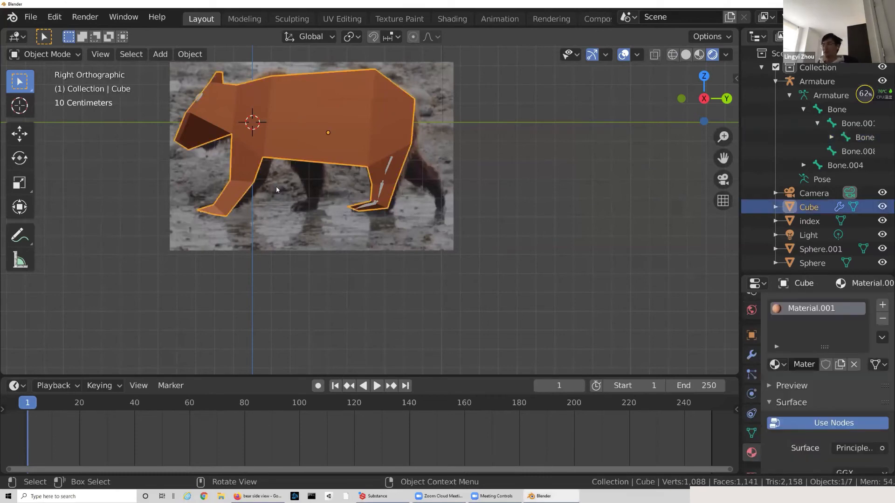
{"action": "key", "text": "Tab"}
{"action": "scroll", "coordinate": [308, 251], "scroll_direction": "down", "scroll_amount": 2}
{"action": "scroll", "coordinate": [308, 251], "scroll_direction": "up", "scroll_amount": 4}
{"action": "scroll", "coordinate": [308, 251], "scroll_direction": "up", "scroll_amount": 5}
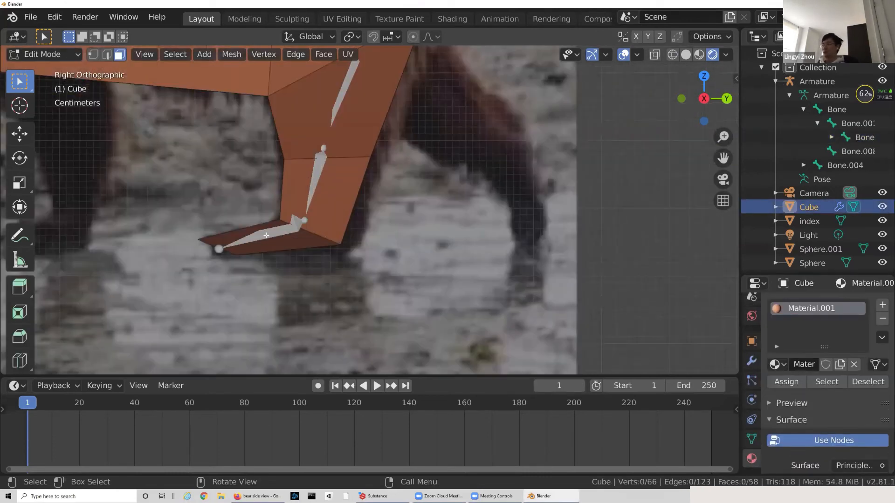
{"action": "left_click", "coordinate": [272, 237]}
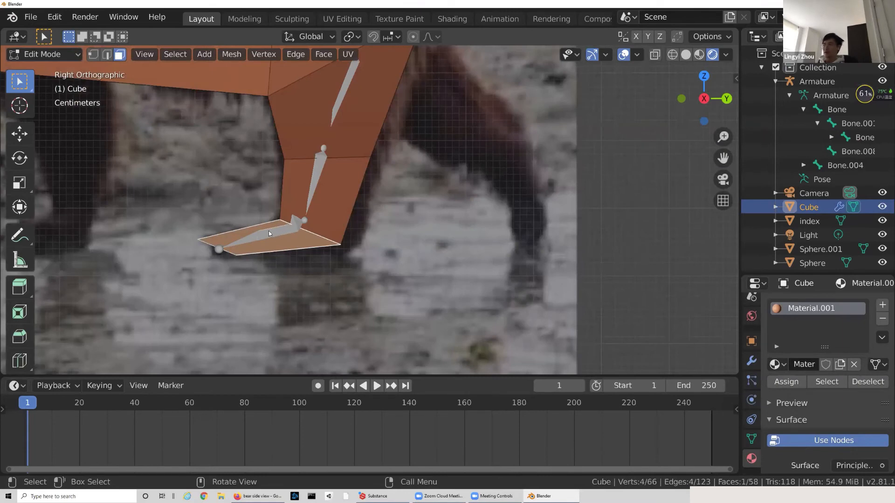
{"action": "left_click", "coordinate": [94, 55]}
{"action": "left_click_drag", "start_coordinate": [161, 201], "coordinate": [400, 306]}
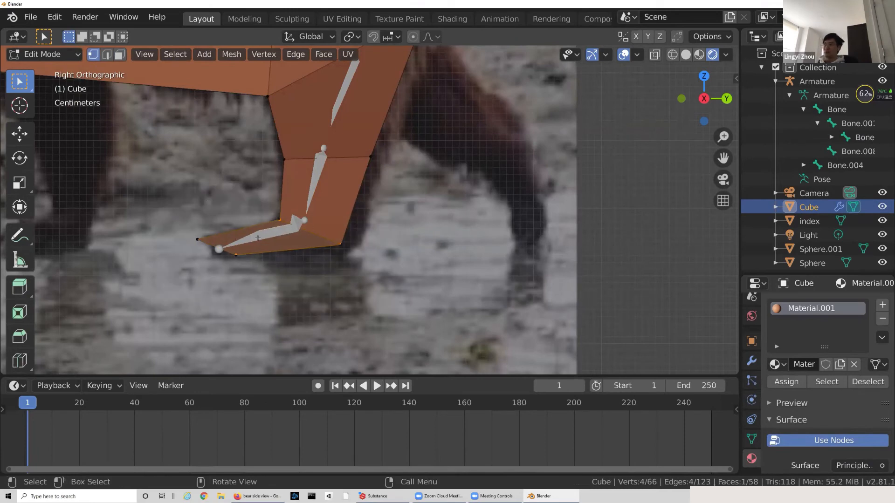
{"action": "left_click", "coordinate": [218, 251]}
{"action": "key", "text": "g"}
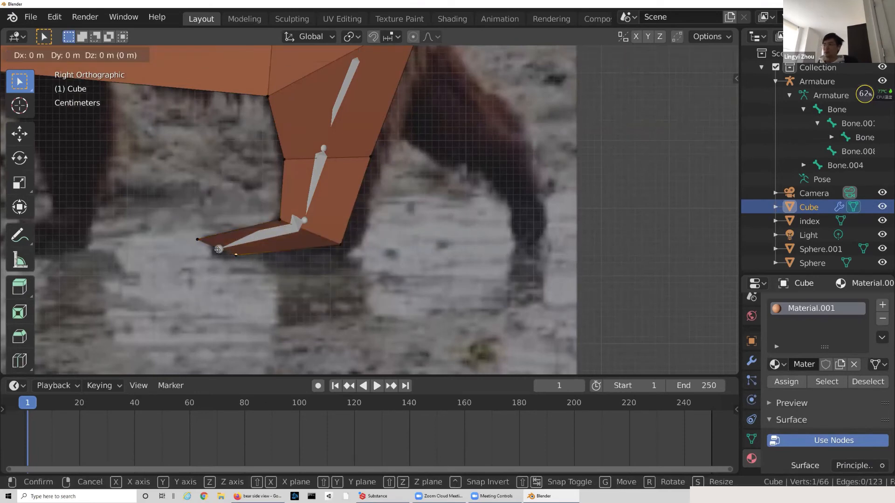
{"action": "key", "text": "Escape"}
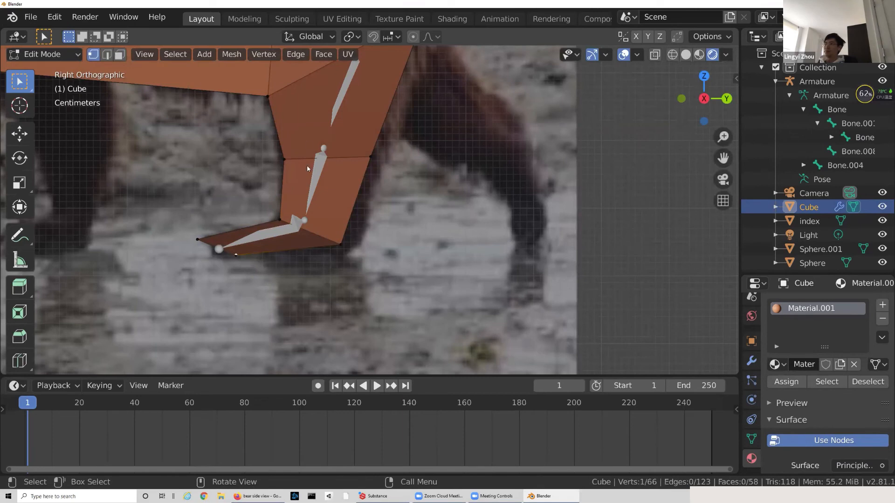
Step: Return the bear body mesh to Object Mode, then select the armature and enter Edit Mode on it
{"action": "key", "text": "Tab"}
{"action": "left_click", "coordinate": [292, 222]}
{"action": "left_click", "coordinate": [218, 251]}
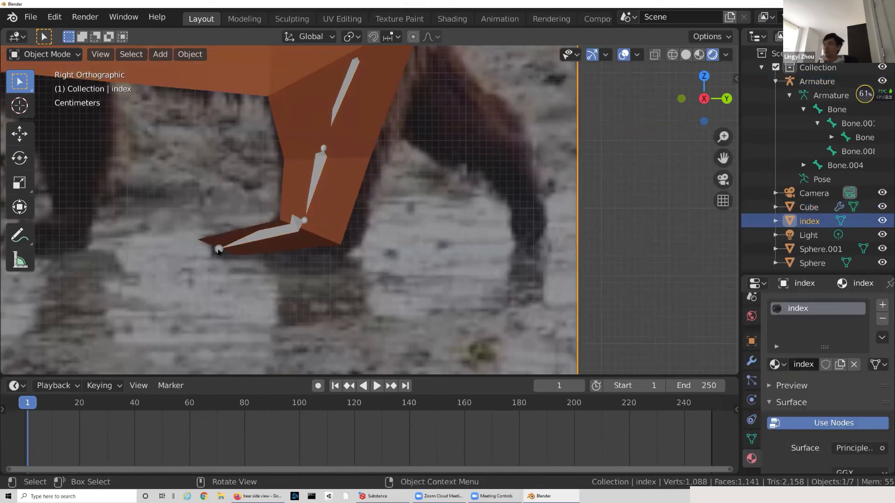
{"action": "left_click", "coordinate": [247, 241]}
{"action": "key", "text": "Tab"}
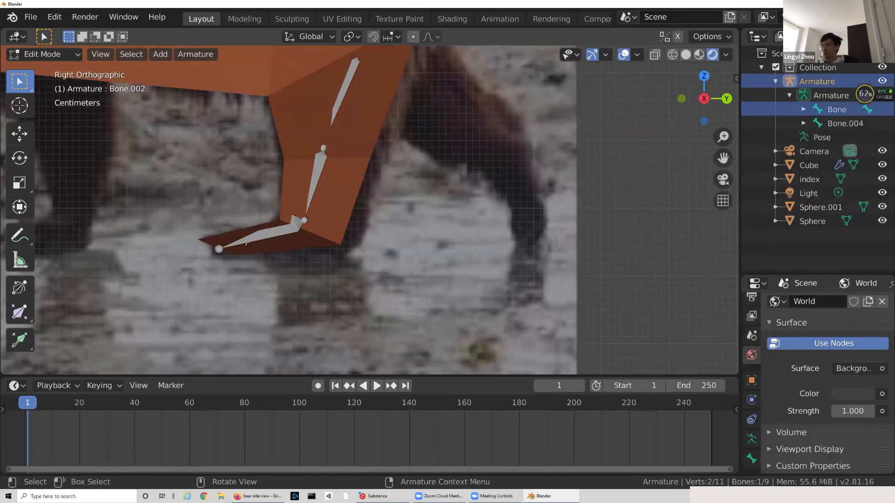
Step: Try to rotate the tip joint of the hind paw bone
{"action": "left_click", "coordinate": [220, 250]}
{"action": "key", "text": "r"}
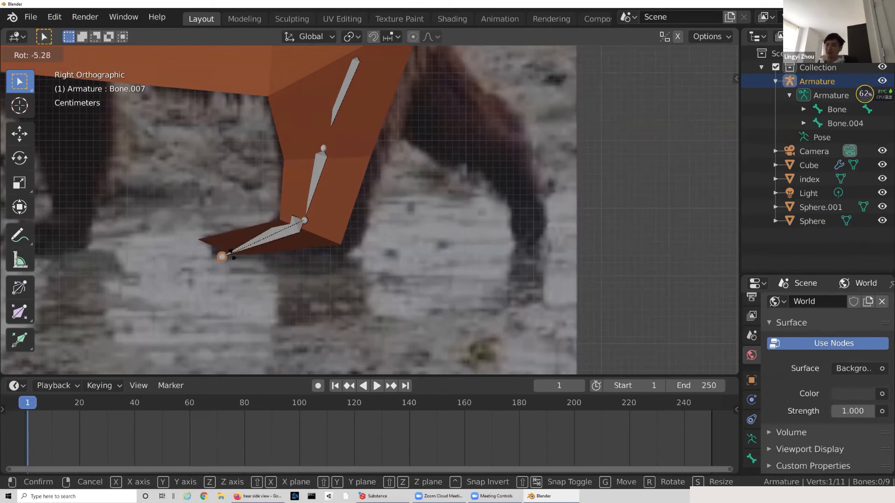
{"action": "left_click", "coordinate": [231, 250]}
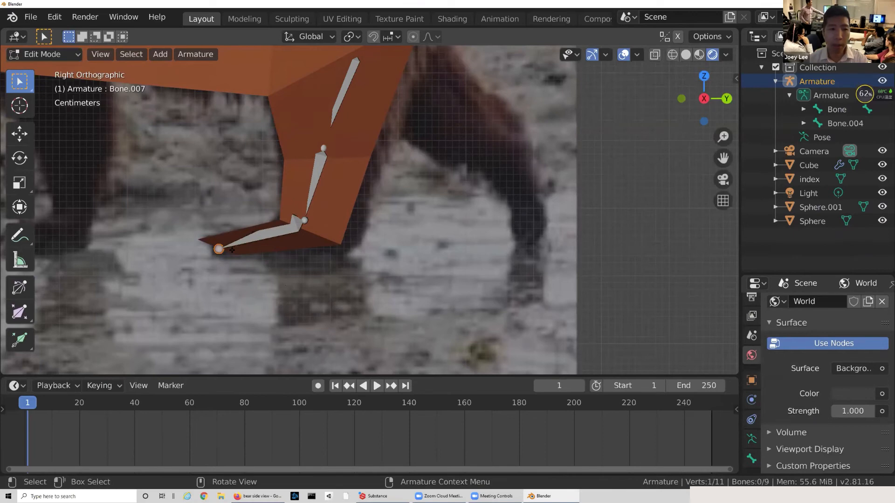
Step: Scrub the animation timeline back to frame 1 with the whole bear in view
{"action": "scroll", "coordinate": [216, 325], "scroll_direction": "down", "scroll_amount": 8}
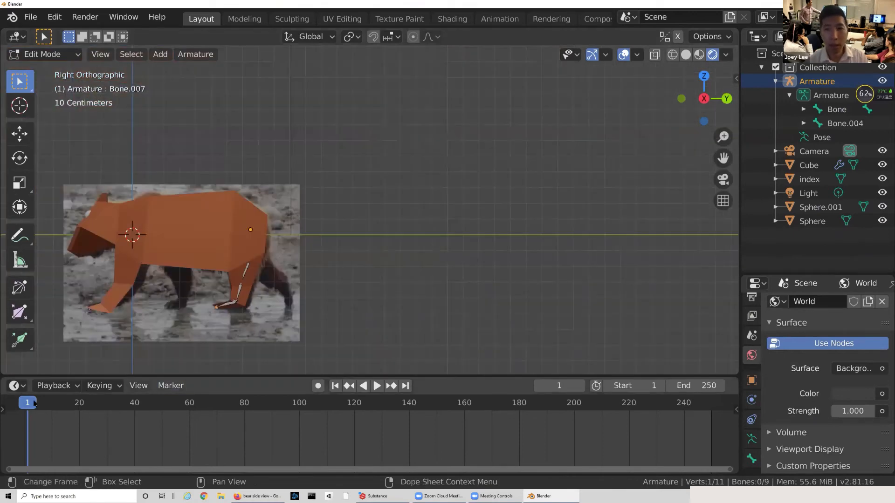
{"action": "key", "text": "space"}
{"action": "left_click_drag", "start_coordinate": [152, 410], "coordinate": [28, 410]}
{"action": "scroll", "coordinate": [211, 313], "scroll_direction": "down", "scroll_amount": 1}
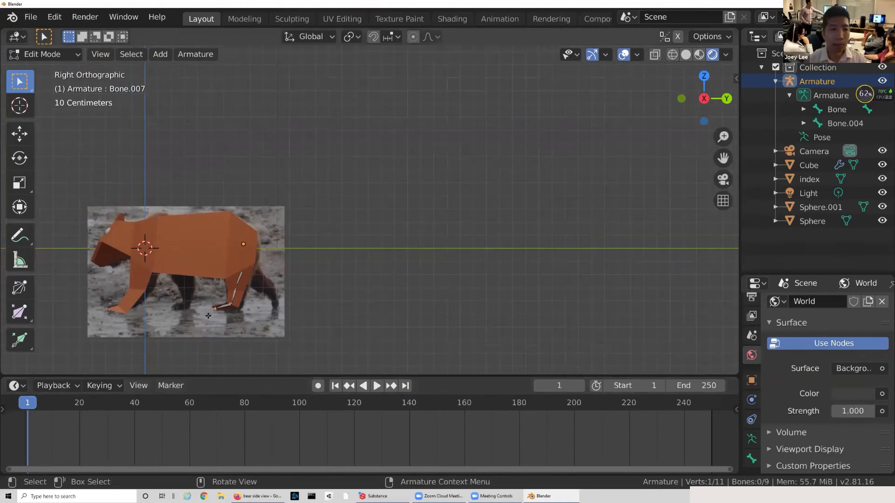
{"action": "scroll", "coordinate": [211, 319], "scroll_direction": "up", "scroll_amount": 2}
{"action": "middle_click_drag", "start_coordinate": [301, 250], "coordinate": [508, 226], "text": "shift"}
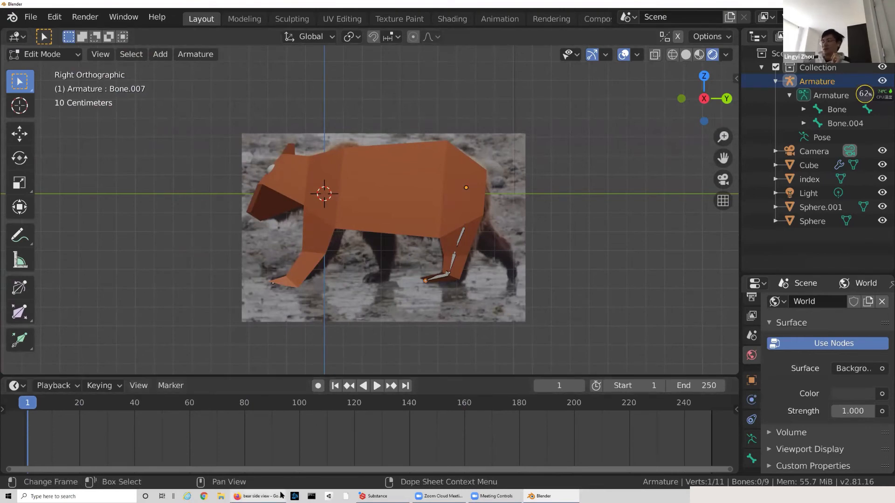
Step: Open the file browser for importing an FBX model
{"action": "mouse_move", "coordinate": [281, 496]}
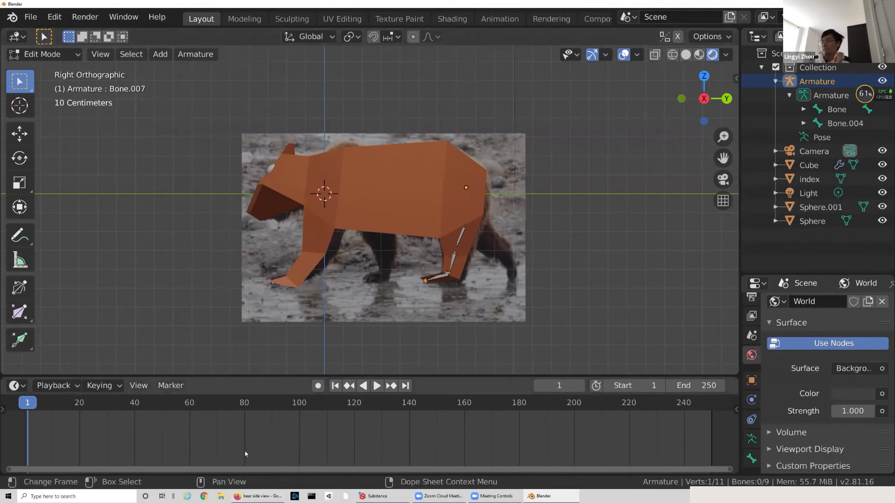
{"action": "left_click", "coordinate": [37, 18]}
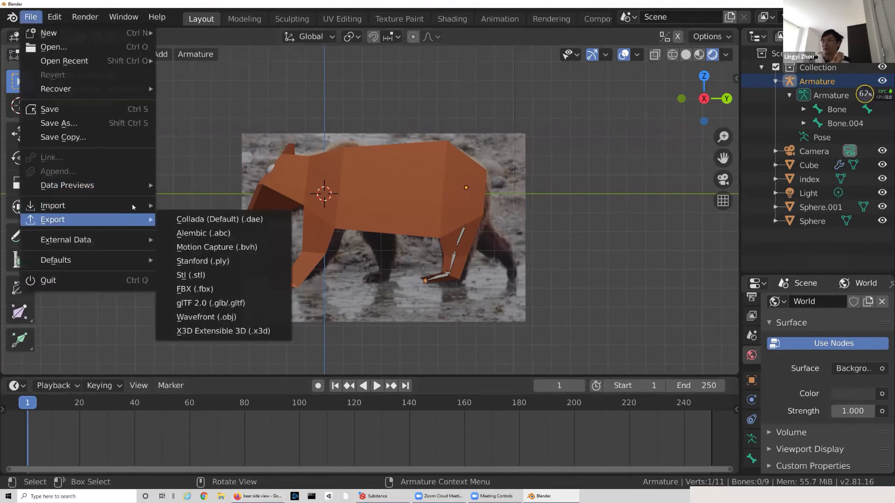
{"action": "mouse_move", "coordinate": [135, 206]}
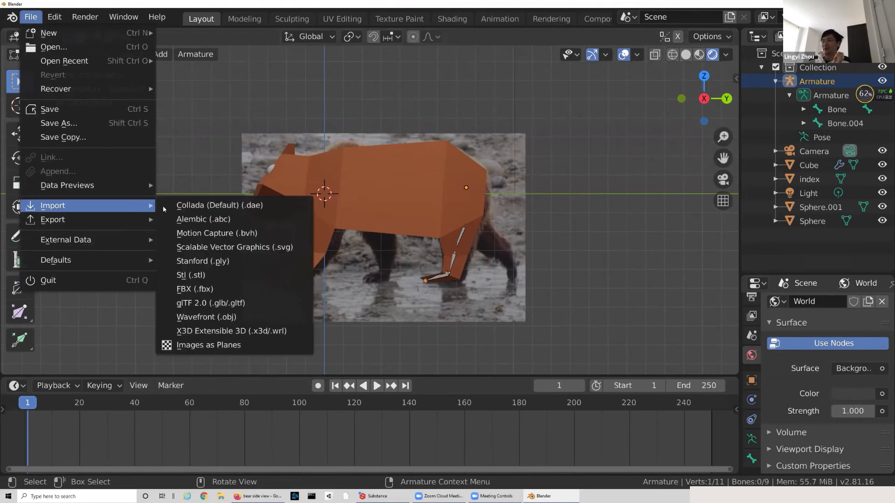
{"action": "left_click", "coordinate": [238, 289]}
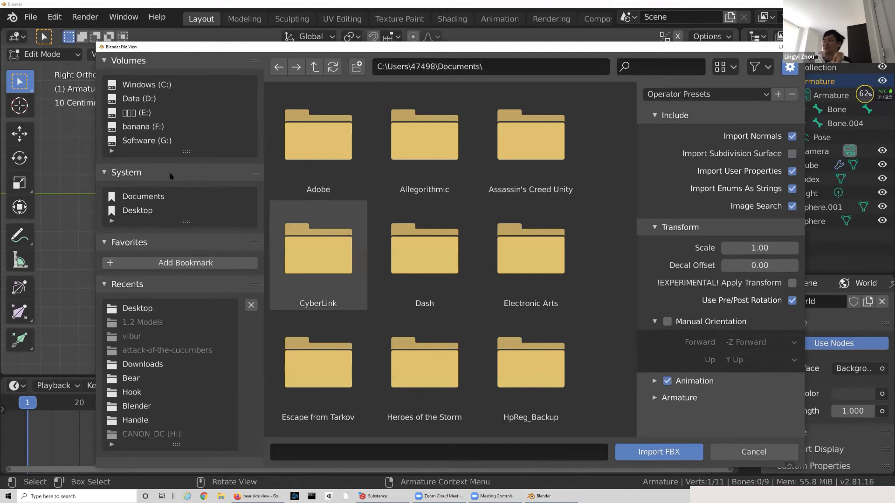
Step: Browse the banana (F:) drive to the folder Reatured\Unity\1.1 Game Project\A Game Second Try
{"action": "left_click", "coordinate": [147, 127]}
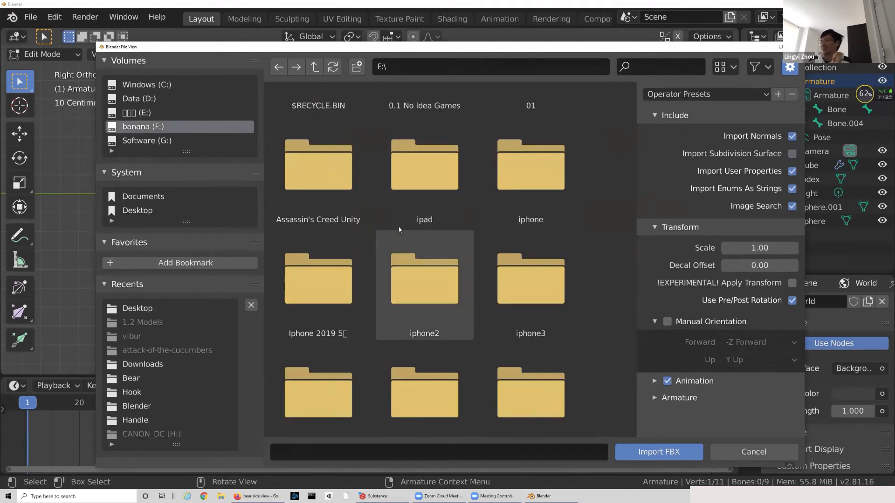
{"action": "scroll", "coordinate": [424, 261], "scroll_direction": "down", "scroll_amount": 5}
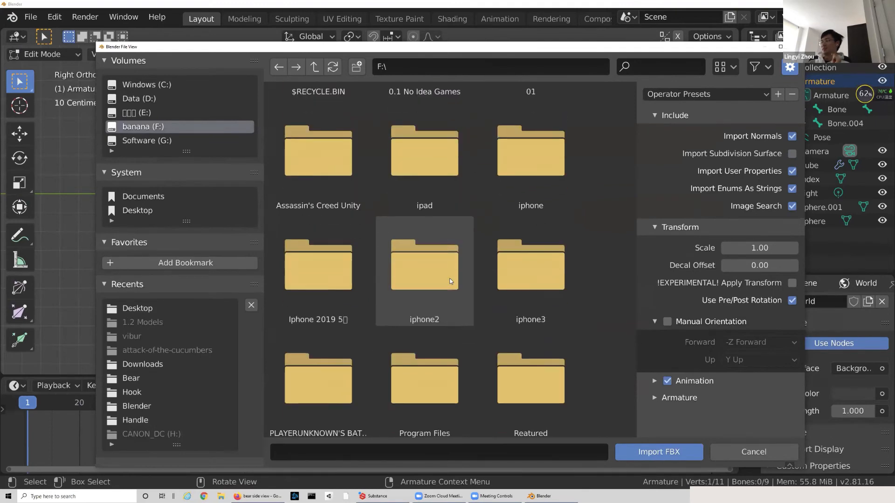
{"action": "scroll", "coordinate": [527, 222], "scroll_direction": "up", "scroll_amount": 1}
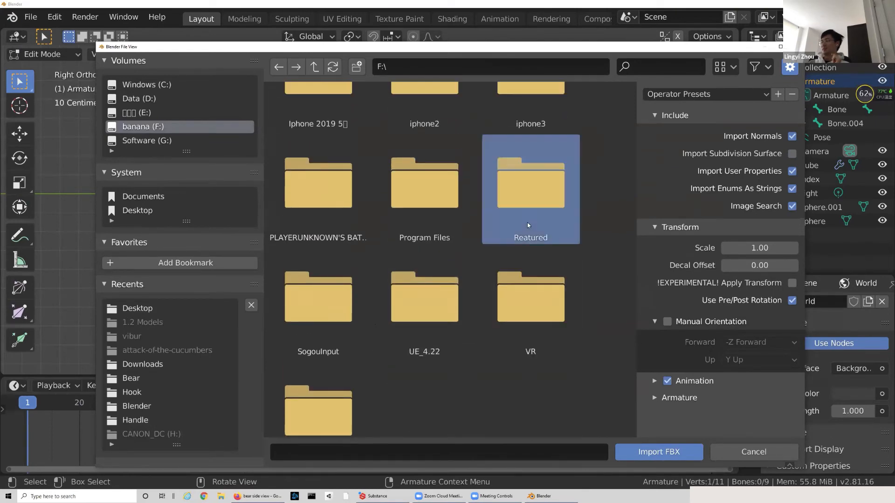
{"action": "double_click", "coordinate": [527, 222]}
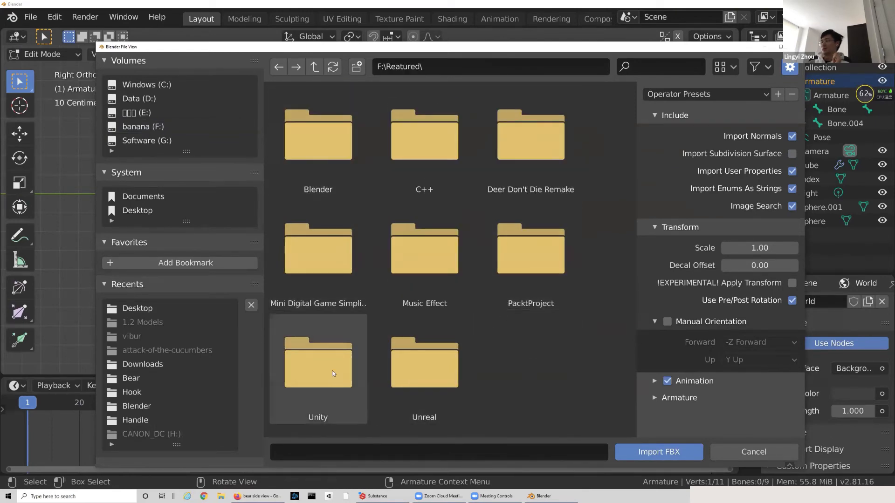
{"action": "double_click", "coordinate": [348, 373]}
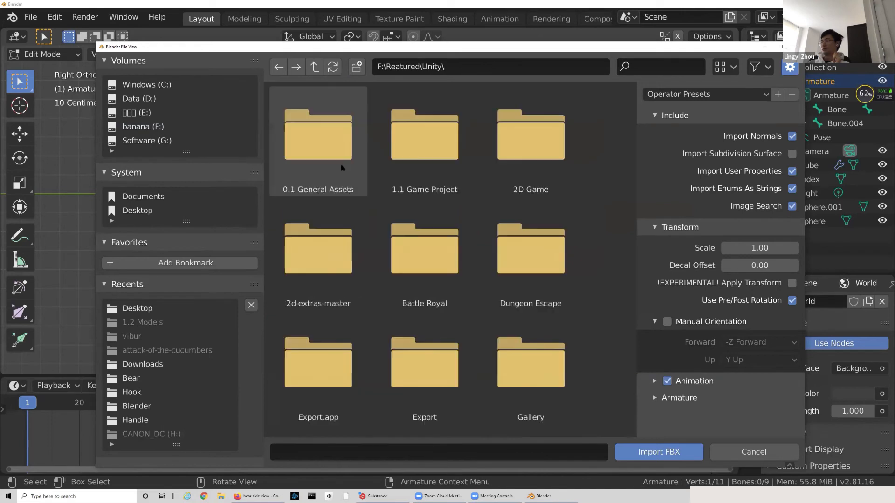
{"action": "double_click", "coordinate": [423, 155]}
{"action": "scroll", "coordinate": [463, 219], "scroll_direction": "down", "scroll_amount": 2}
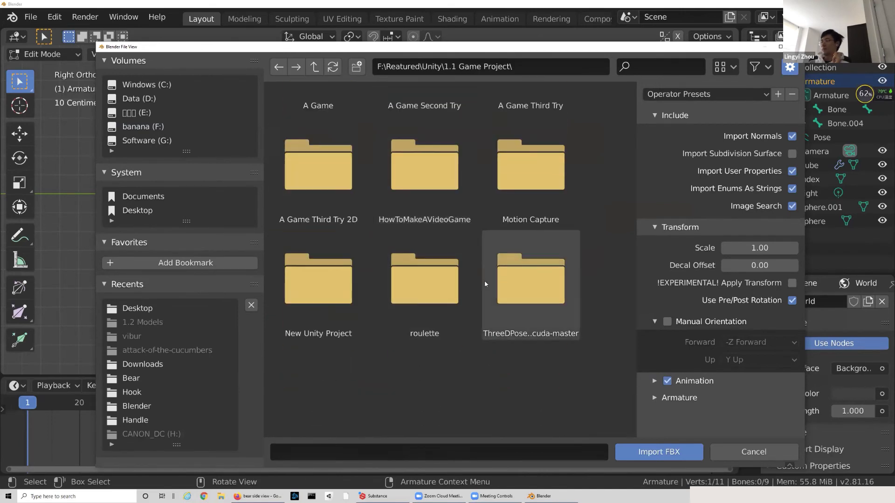
{"action": "scroll", "coordinate": [485, 280], "scroll_direction": "up", "scroll_amount": 2}
{"action": "double_click", "coordinate": [441, 156]}
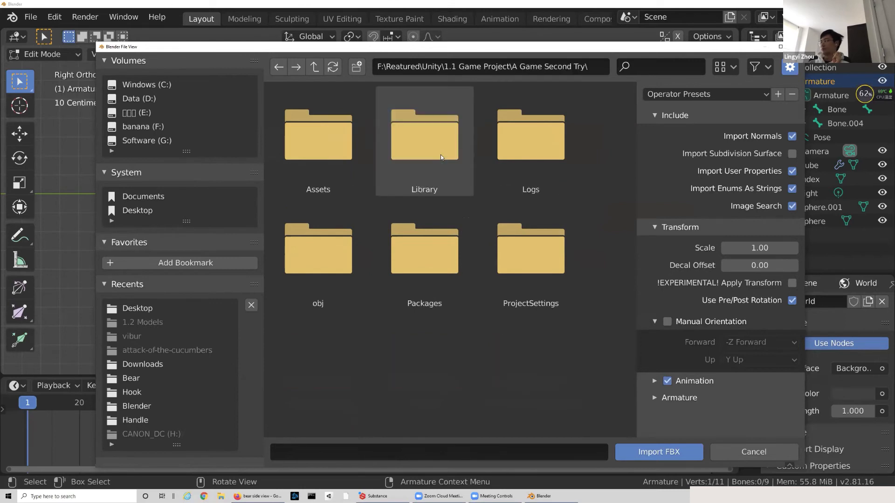
Step: Open the Assets\PolygonOffice\Models subfolder and look through its FBX files for a model to import
{"action": "double_click", "coordinate": [339, 157]}
{"action": "scroll", "coordinate": [513, 261], "scroll_direction": "down", "scroll_amount": 2}
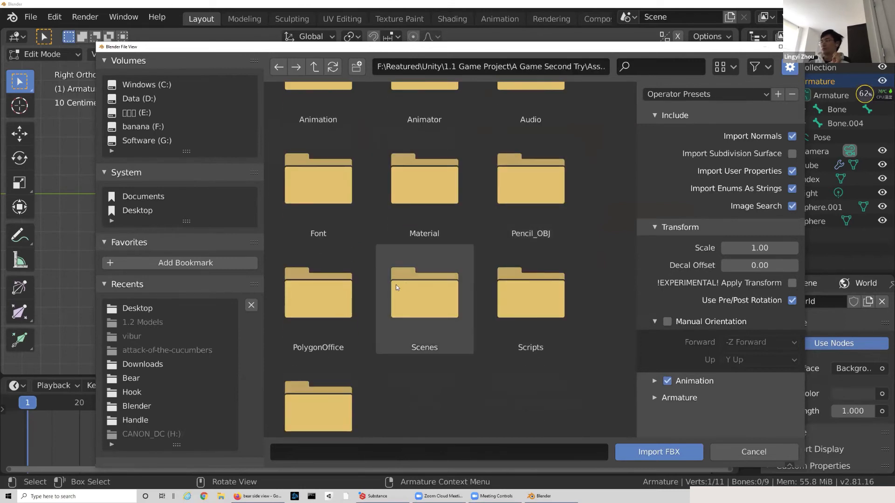
{"action": "left_click", "coordinate": [352, 296]}
{"action": "double_click", "coordinate": [353, 296]}
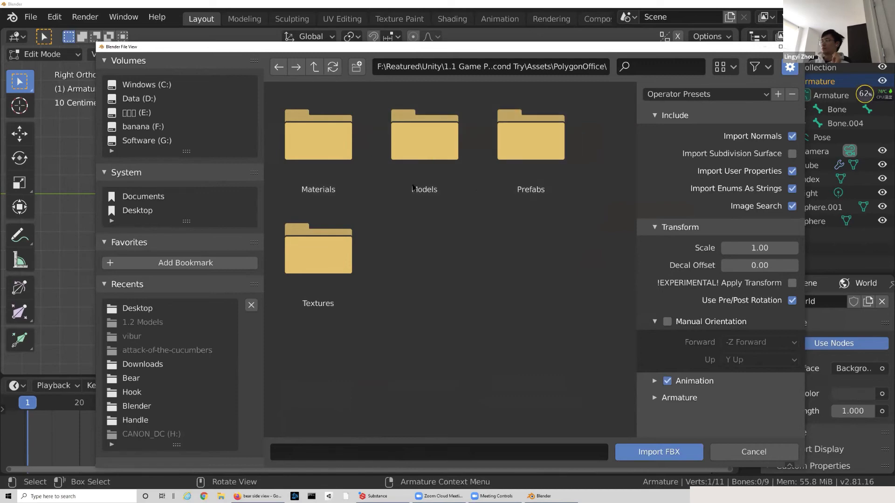
{"action": "double_click", "coordinate": [440, 146]}
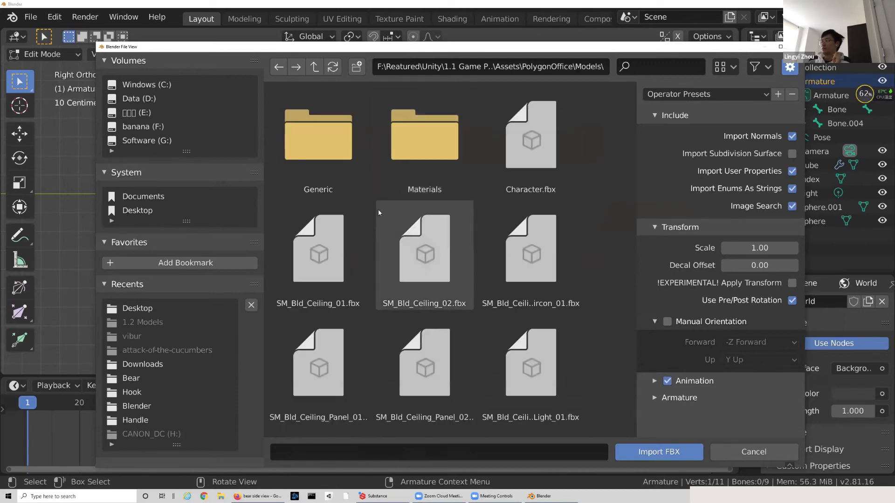
{"action": "scroll", "coordinate": [369, 218], "scroll_direction": "down", "scroll_amount": 1}
{"action": "scroll", "coordinate": [369, 218], "scroll_direction": "down", "scroll_amount": 10}
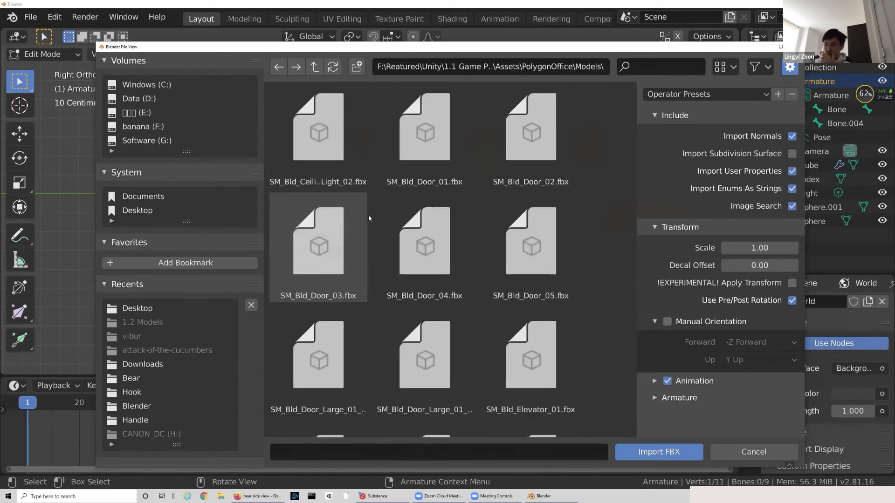
{"action": "scroll", "coordinate": [368, 217], "scroll_direction": "down", "scroll_amount": 6}
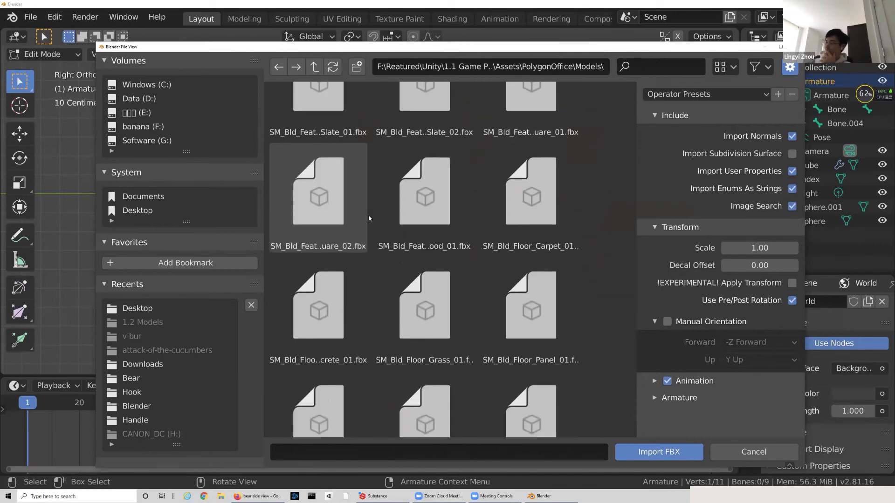
Step: Import Beach.fbx from the Desktop folder into the bear scene
{"action": "left_click", "coordinate": [138, 308]}
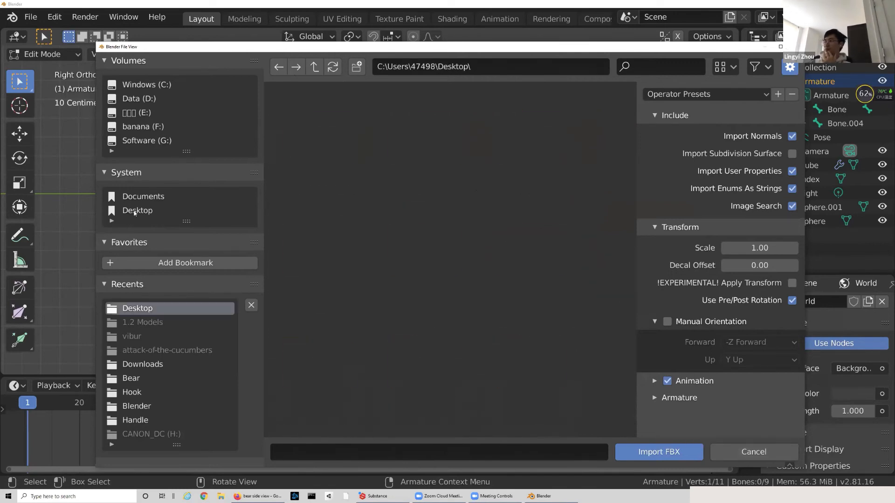
{"action": "scroll", "coordinate": [396, 268], "scroll_direction": "down", "scroll_amount": 5}
{"action": "scroll", "coordinate": [397, 272], "scroll_direction": "down", "scroll_amount": 15}
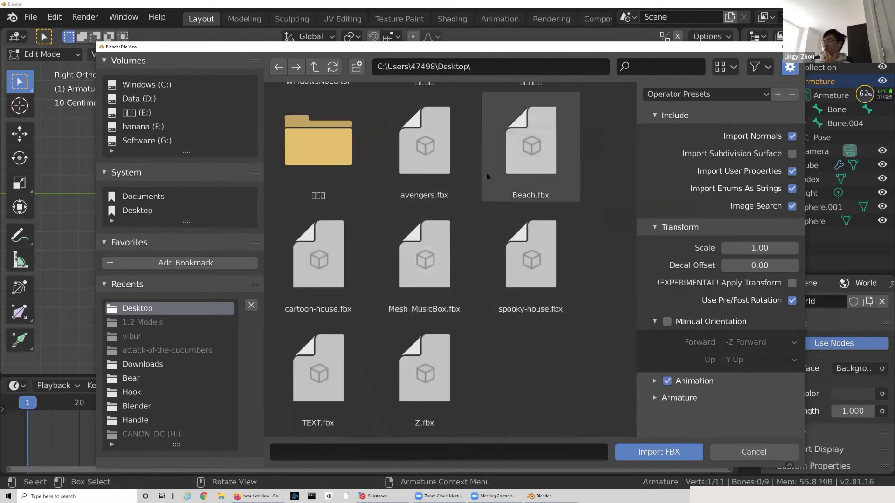
{"action": "double_click", "coordinate": [549, 167]}
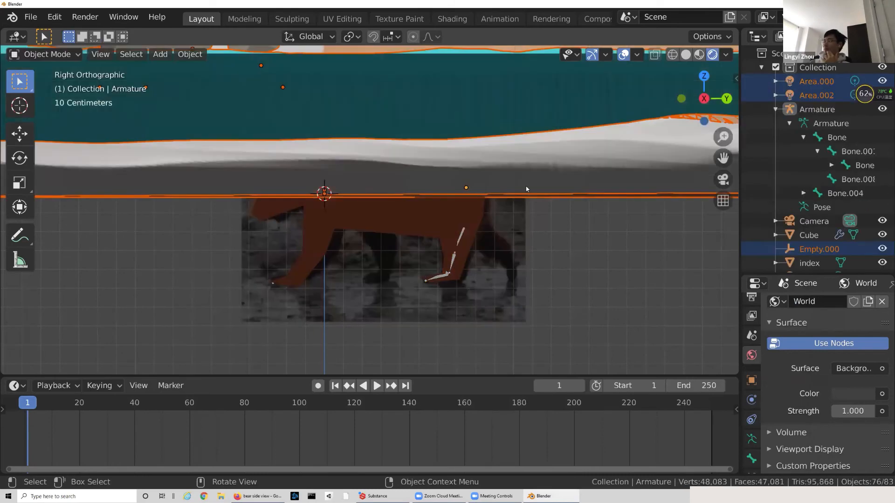
{"action": "scroll", "coordinate": [527, 190], "scroll_direction": "down", "scroll_amount": 8}
{"action": "scroll", "coordinate": [516, 199], "scroll_direction": "up", "scroll_amount": 2}
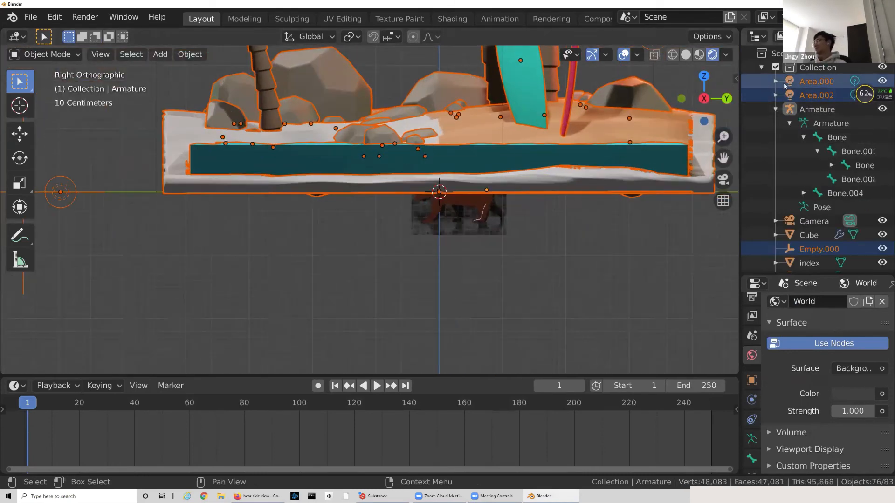
Step: Select the bear body object Cube in the outliner and rename it Bear
{"action": "left_click", "coordinate": [762, 68]}
{"action": "left_click", "coordinate": [762, 68]}
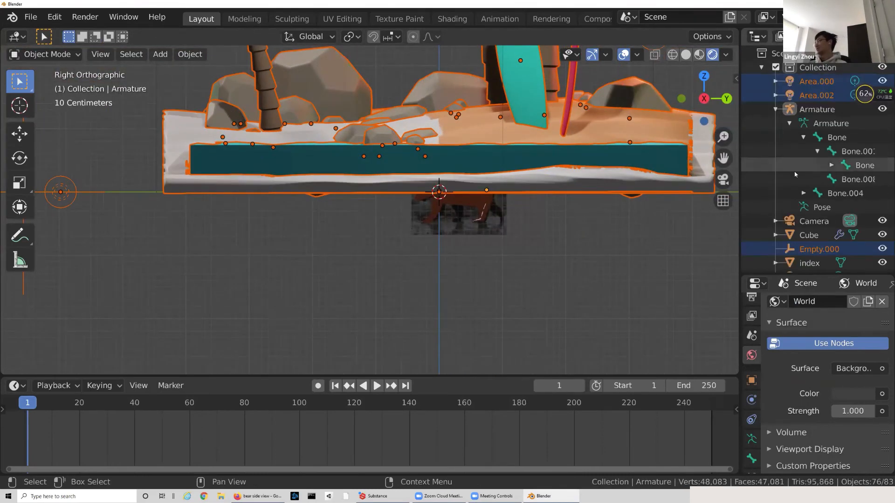
{"action": "scroll", "coordinate": [798, 265], "scroll_direction": "down", "scroll_amount": 3}
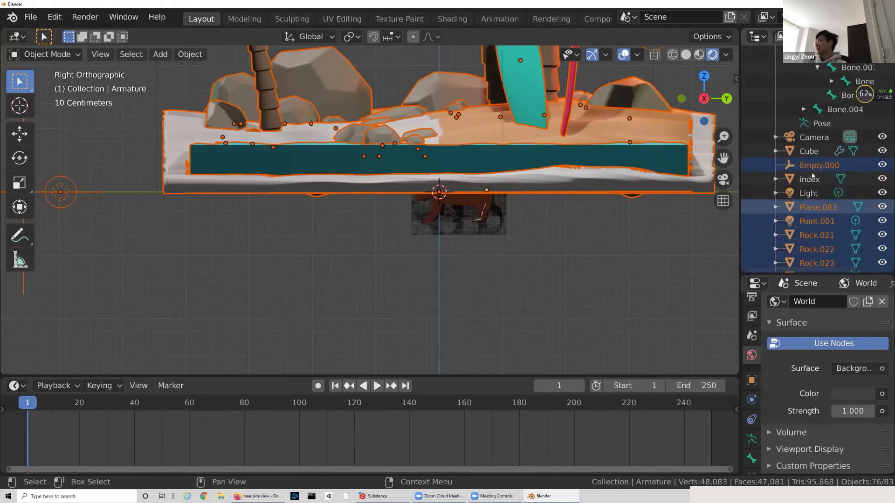
{"action": "left_click", "coordinate": [810, 152]}
{"action": "scroll", "coordinate": [508, 186], "scroll_direction": "down", "scroll_amount": 1}
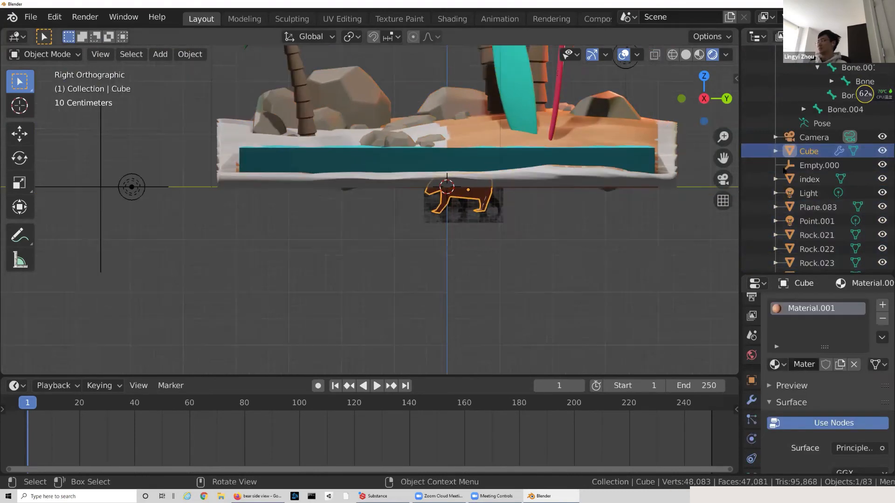
{"action": "double_click", "coordinate": [819, 150]}
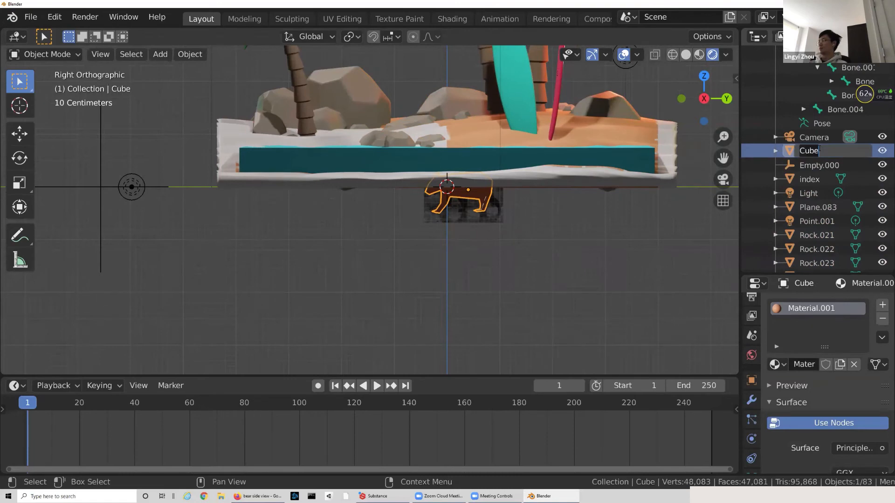
{"action": "type", "text": "Bear"}
{"action": "key", "text": "Return"}
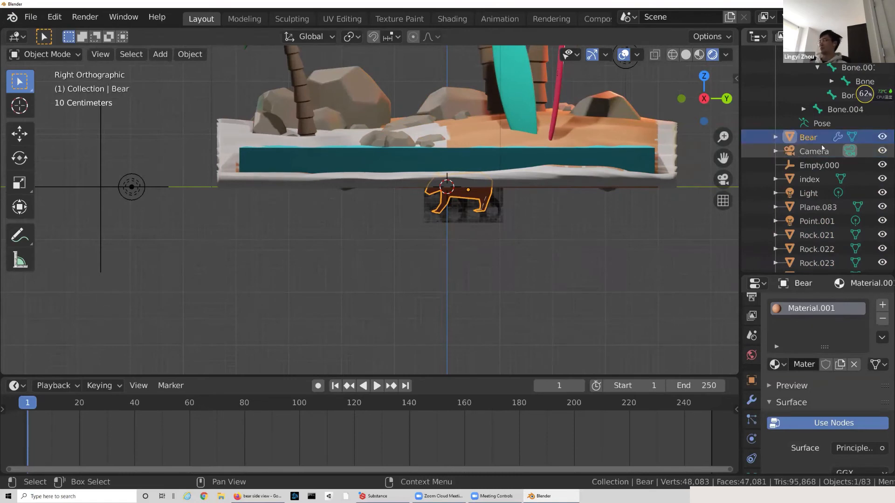
{"action": "scroll", "coordinate": [592, 199], "scroll_direction": "down", "scroll_amount": 1}
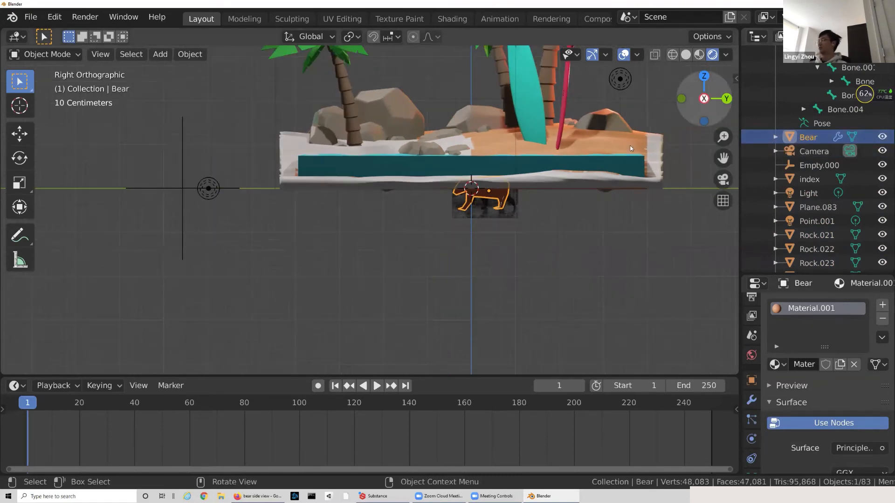
Step: Move the bear up onto the beach sand, about -0.016 m along Y and 1.51 m along Z
{"action": "middle_click_drag", "start_coordinate": [513, 228], "coordinate": [386, 322], "text": "shift"}
{"action": "key", "text": "g"}
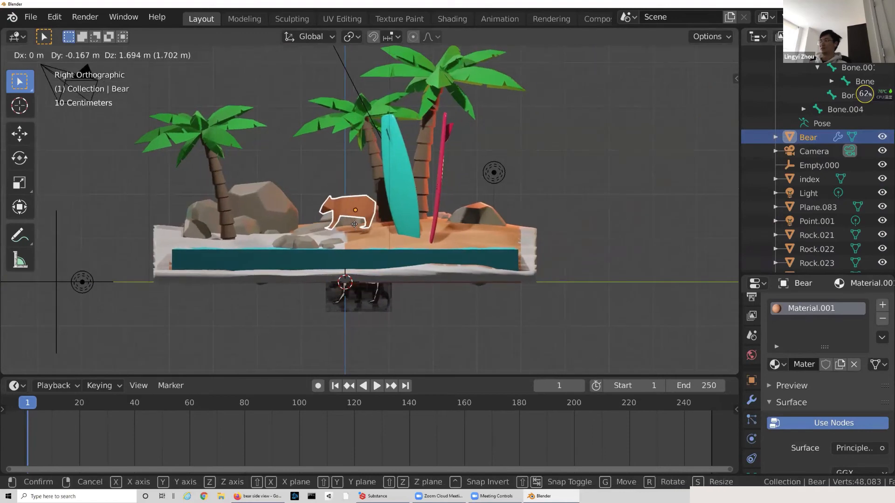
{"action": "left_click", "coordinate": [355, 139]}
{"action": "scroll", "coordinate": [373, 270], "scroll_direction": "down", "scroll_amount": 1}
{"action": "middle_click_drag", "start_coordinate": [371, 271], "coordinate": [415, 205], "text": "shift"}
{"action": "scroll", "coordinate": [415, 204], "scroll_direction": "up", "scroll_amount": 6}
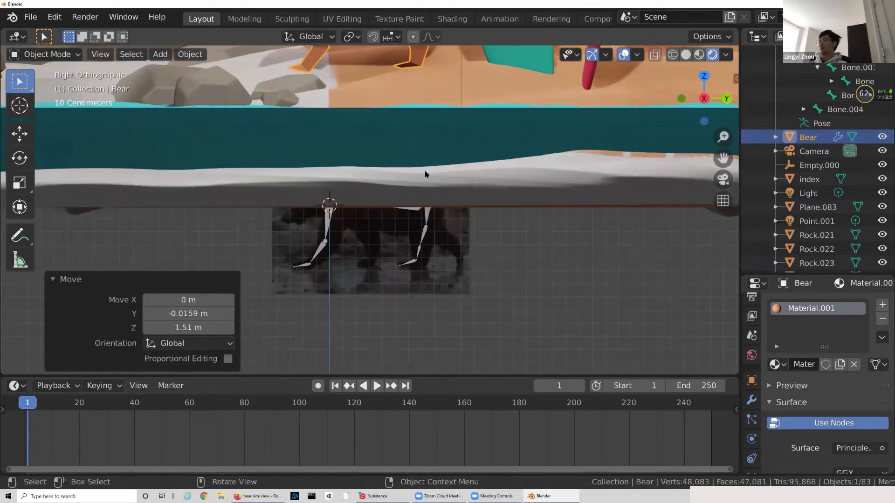
{"action": "middle_click_drag", "start_coordinate": [430, 136], "coordinate": [428, 204], "text": "shift"}
{"action": "scroll", "coordinate": [790, 195], "scroll_direction": "down", "scroll_amount": 1}
{"action": "scroll", "coordinate": [791, 195], "scroll_direction": "down", "scroll_amount": 12}
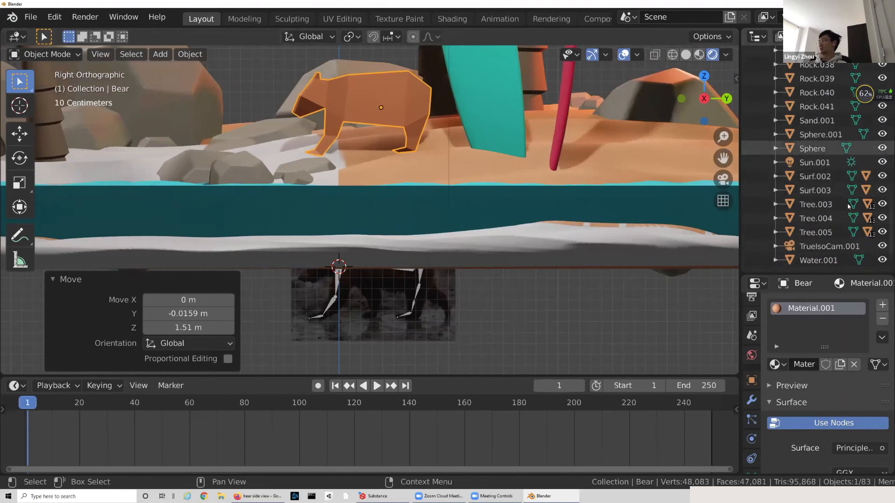
{"action": "scroll", "coordinate": [605, 160], "scroll_direction": "up", "scroll_amount": 5}
{"action": "scroll", "coordinate": [820, 187], "scroll_direction": "up", "scroll_amount": 8}
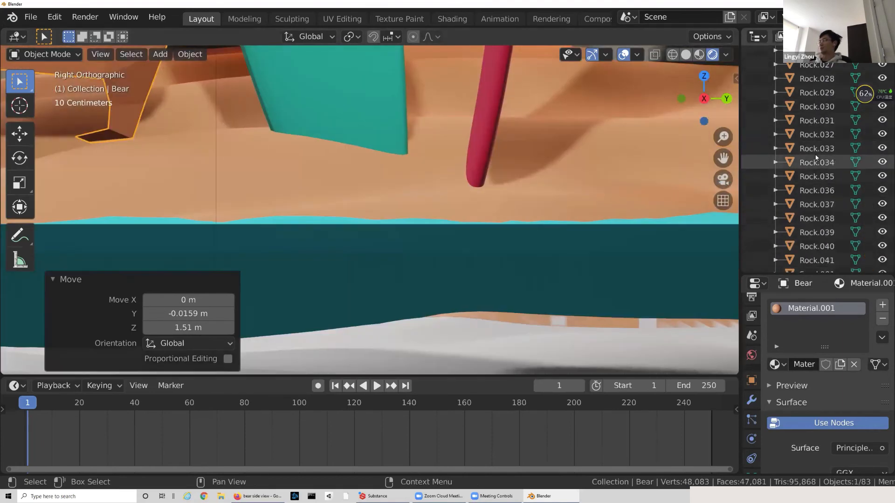
{"action": "scroll", "coordinate": [414, 111], "scroll_direction": "down", "scroll_amount": 5}
{"action": "scroll", "coordinate": [415, 111], "scroll_direction": "down", "scroll_amount": 4}
{"action": "middle_click_drag", "start_coordinate": [459, 113], "coordinate": [418, 208], "text": "shift"}
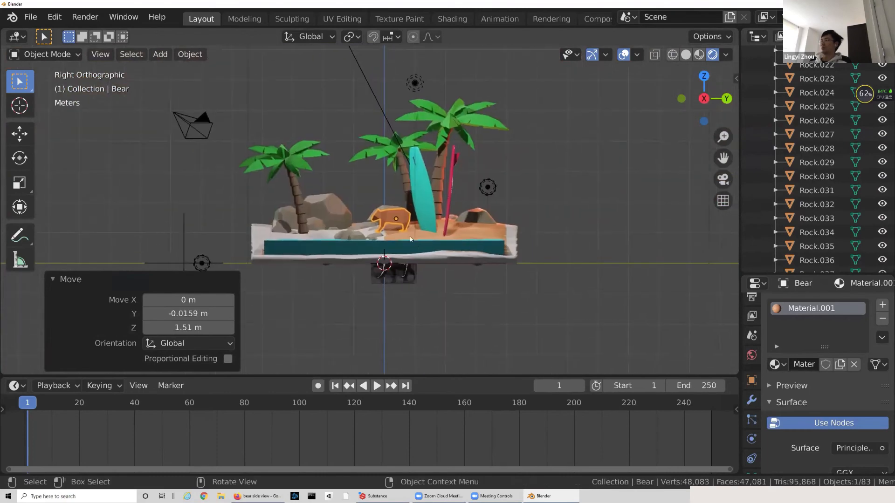
{"action": "scroll", "coordinate": [418, 209], "scroll_direction": "up", "scroll_amount": 3}
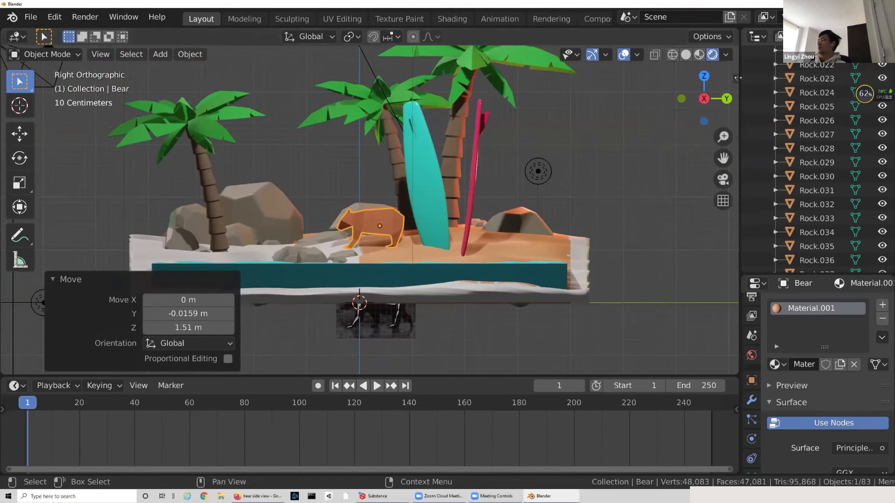
{"action": "left_click_drag", "start_coordinate": [737, 78], "coordinate": [606, 208]}
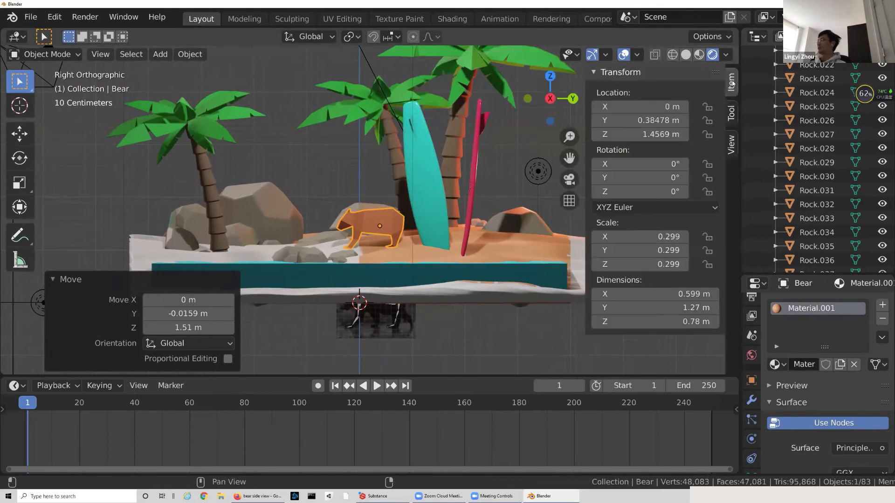
{"action": "left_click", "coordinate": [737, 148]}
{"action": "left_click", "coordinate": [731, 83]}
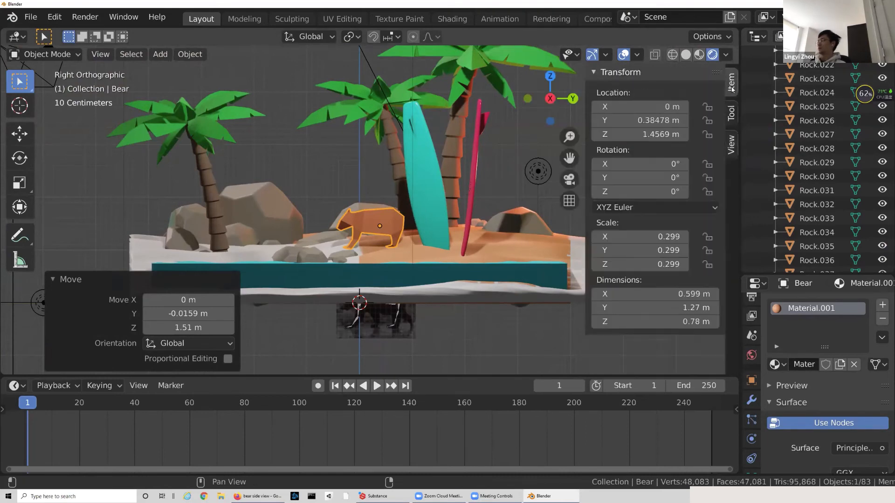
{"action": "left_click", "coordinate": [348, 177]}
Step: Raise the bear about 0.04 m along the global Z axis so its feet rest on the sand
{"action": "middle_click_drag", "start_coordinate": [349, 178], "coordinate": [469, 215]}
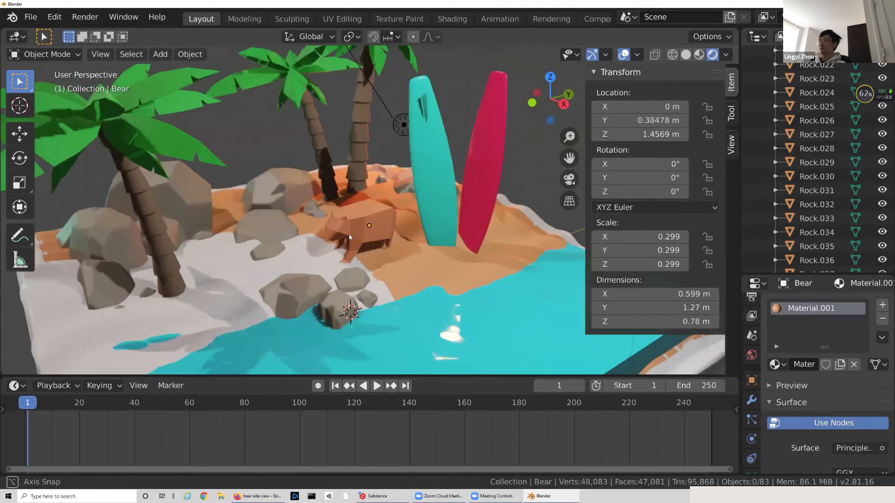
{"action": "scroll", "coordinate": [373, 241], "scroll_direction": "up", "scroll_amount": 6}
{"action": "left_click", "coordinate": [312, 227]}
{"action": "key", "text": "g"}
{"action": "key", "text": "z"}
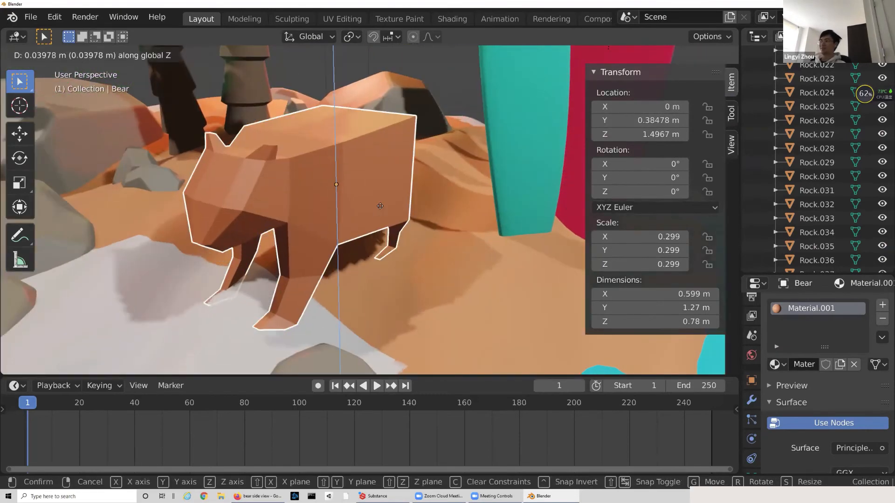
{"action": "left_click", "coordinate": [367, 304]}
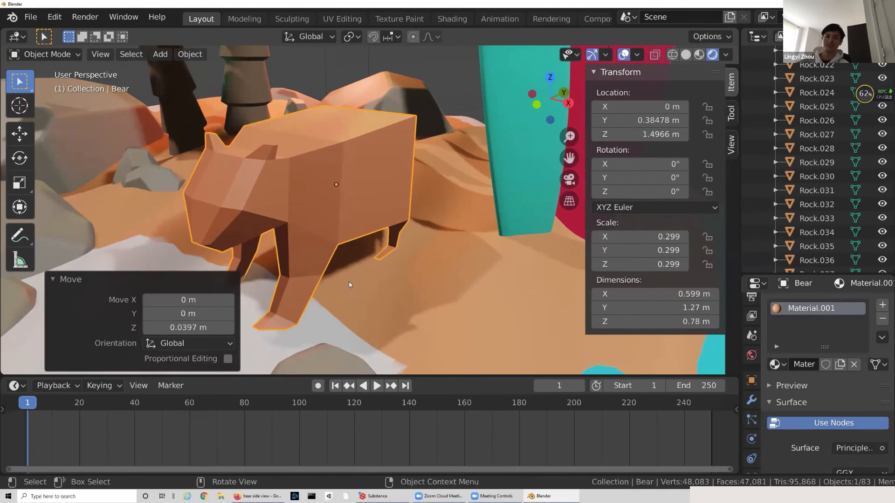
{"action": "left_click", "coordinate": [422, 297]}
{"action": "key", "text": "n"}
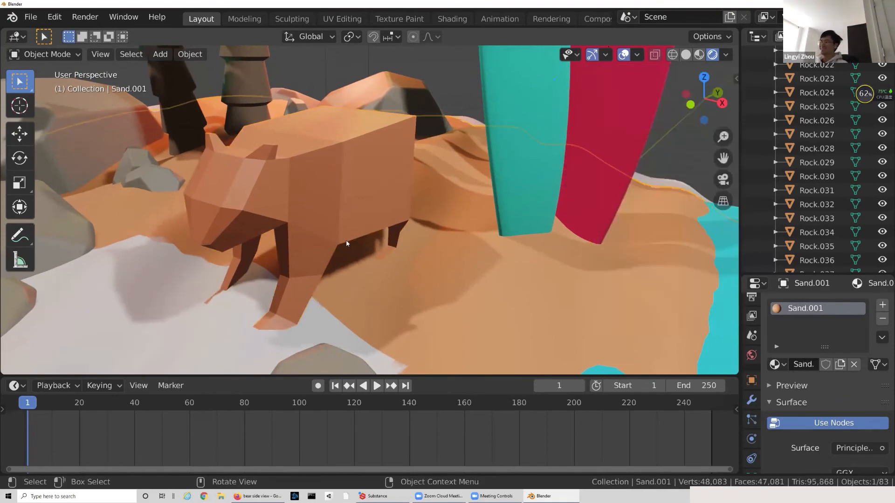
{"action": "scroll", "coordinate": [618, 137], "scroll_direction": "down", "scroll_amount": 5}
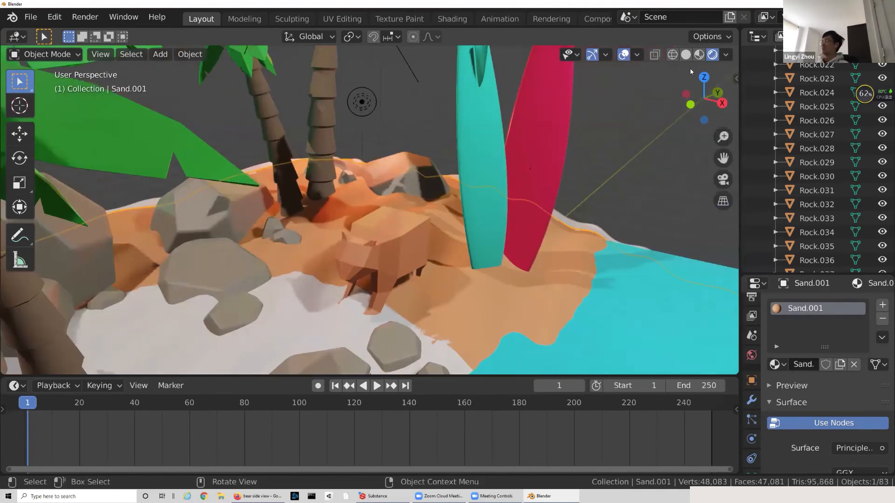
{"action": "middle_click_drag", "start_coordinate": [525, 260], "coordinate": [453, 237]}
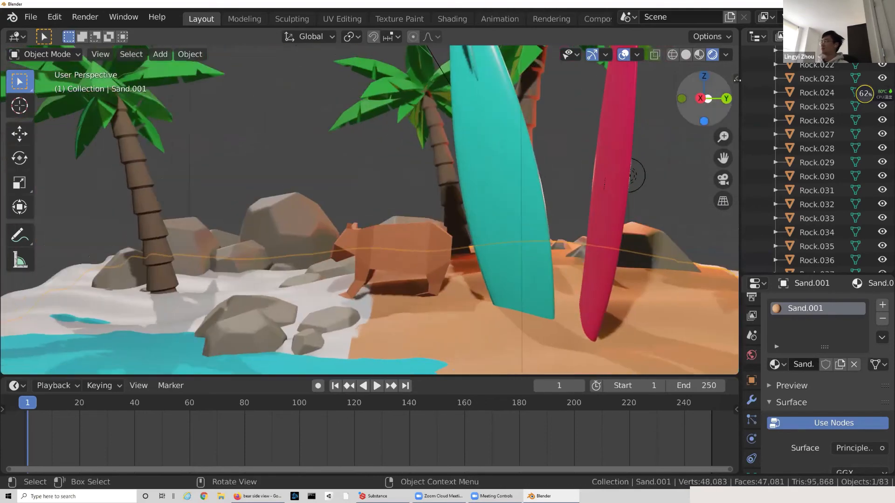
{"action": "left_click", "coordinate": [736, 79]}
{"action": "left_click", "coordinate": [732, 145]}
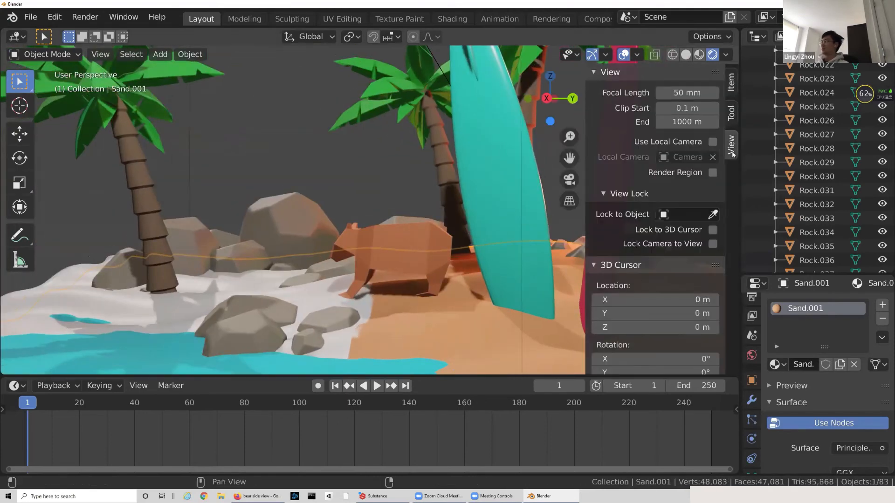
{"action": "left_click", "coordinate": [732, 111]}
{"action": "left_click", "coordinate": [731, 78]}
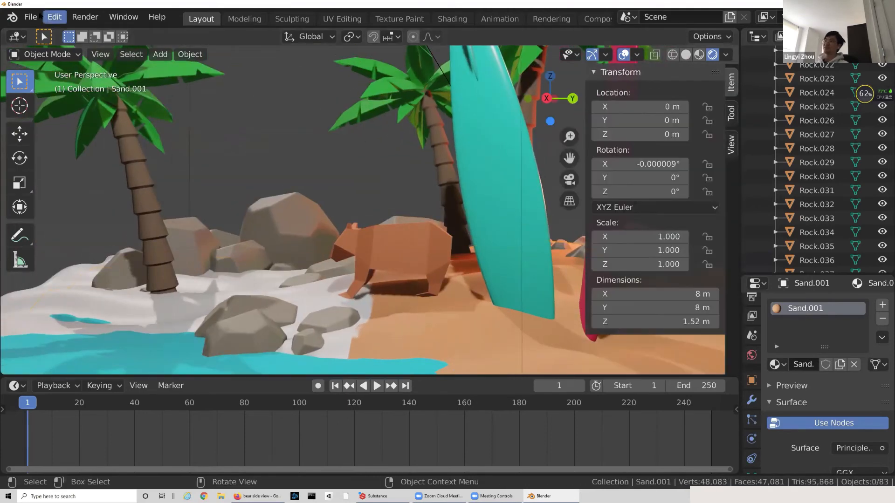
Step: Search the add-ons in the preferences for skybox, shorten the search to sky, and enable Lighting: Dynamic Sky
{"action": "left_click", "coordinate": [31, 16]}
{"action": "left_click", "coordinate": [54, 17]}
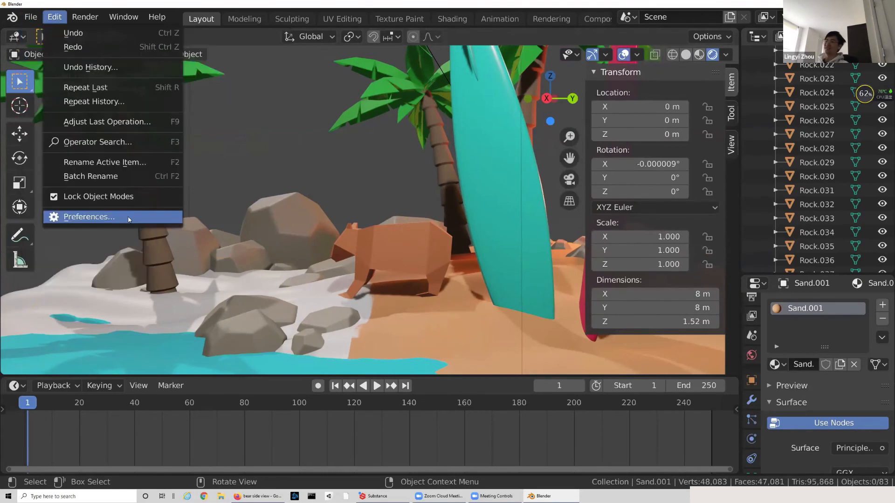
{"action": "left_click", "coordinate": [129, 219]}
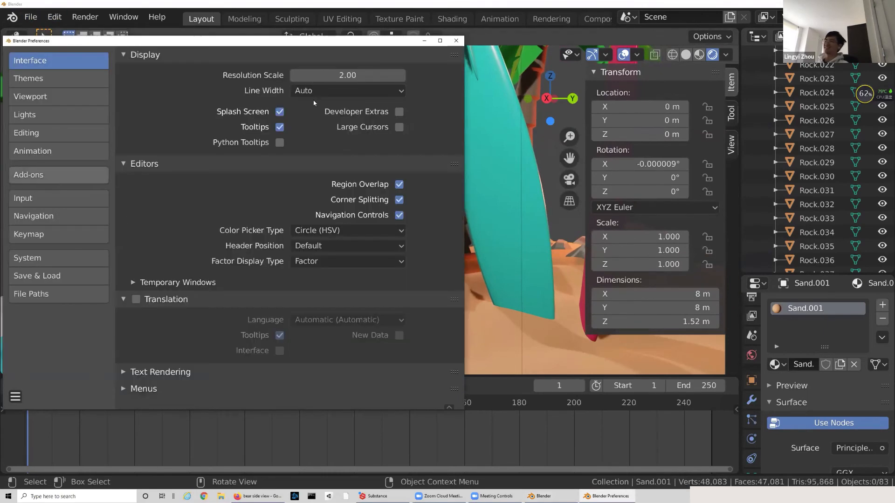
{"action": "left_click", "coordinate": [98, 181]}
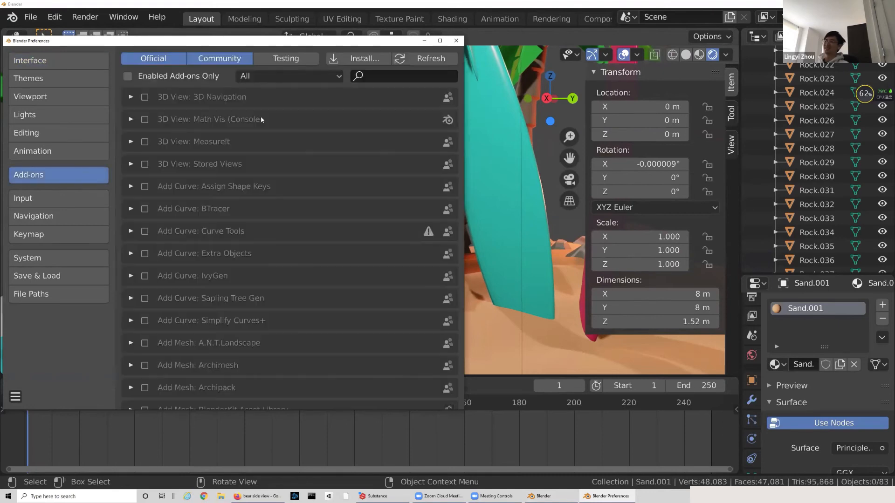
{"action": "left_click", "coordinate": [375, 75]}
{"action": "type", "text": "skybox"}
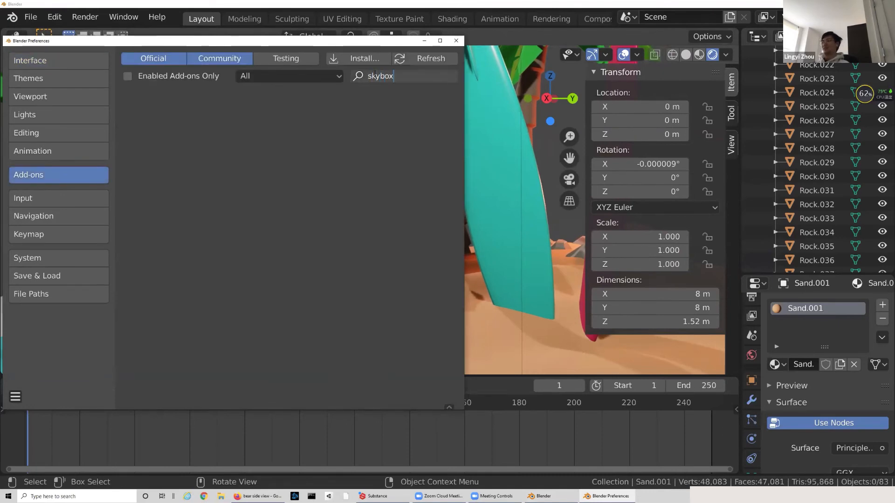
{"action": "key", "text": "BackSpace"}
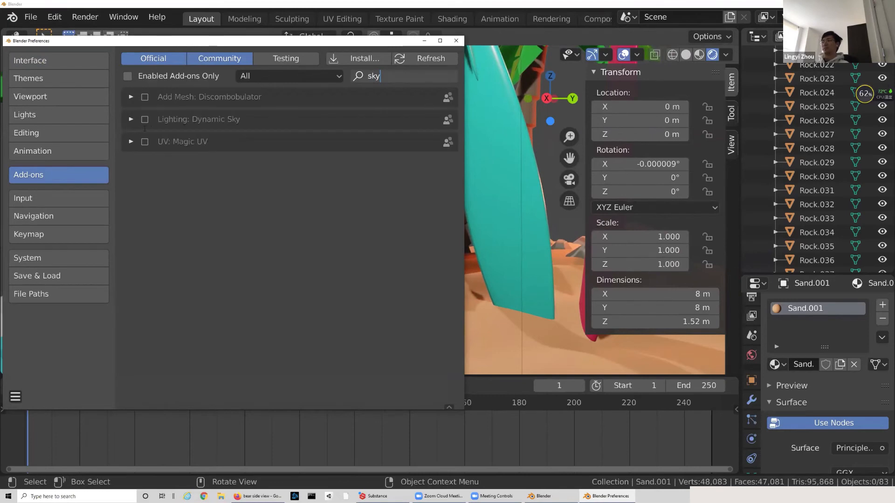
{"action": "left_click", "coordinate": [144, 120]}
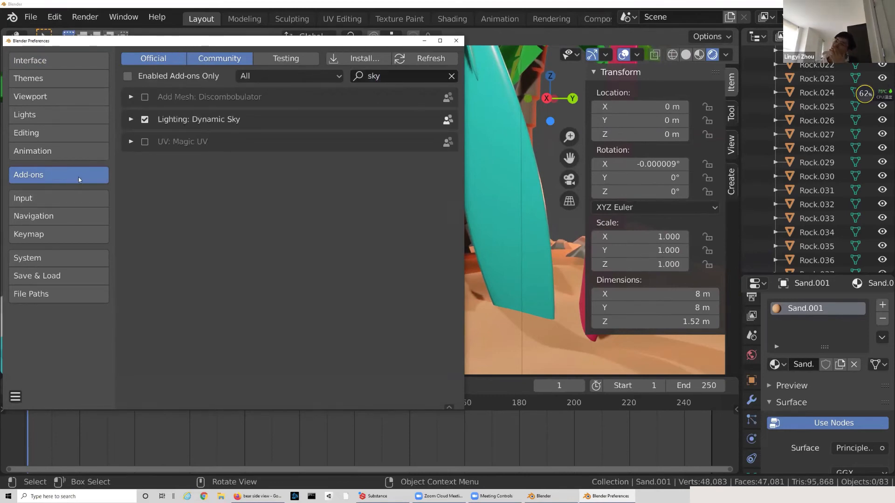
Step: Search the add-ons for sky again and expand the Lighting: Dynamic Sky details to check its location
{"action": "left_click", "coordinate": [391, 76]}
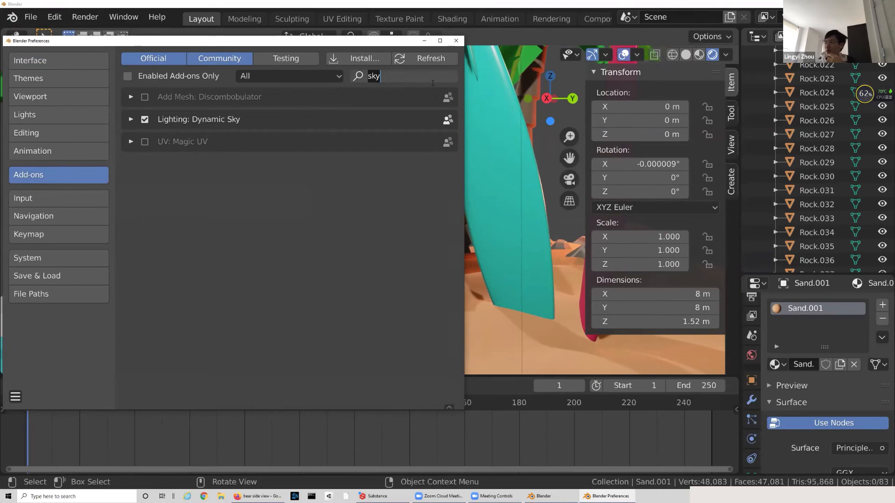
{"action": "key", "text": "BackSpace"}
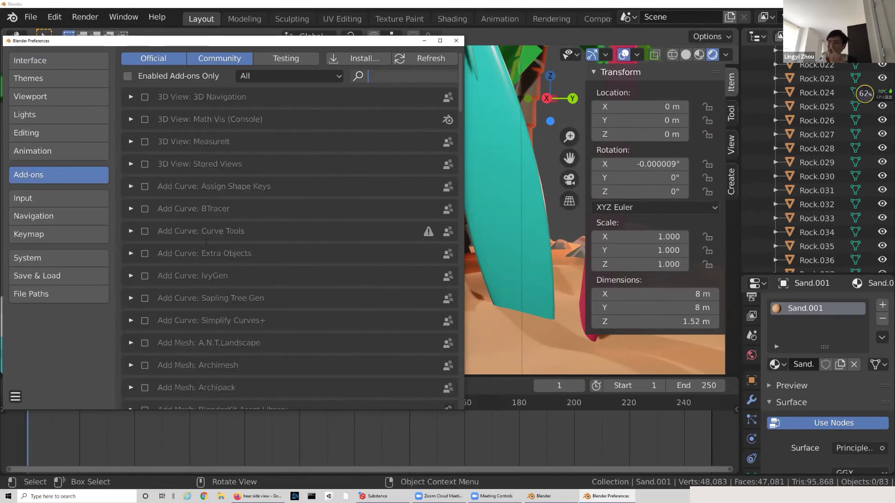
{"action": "type", "text": "sky"}
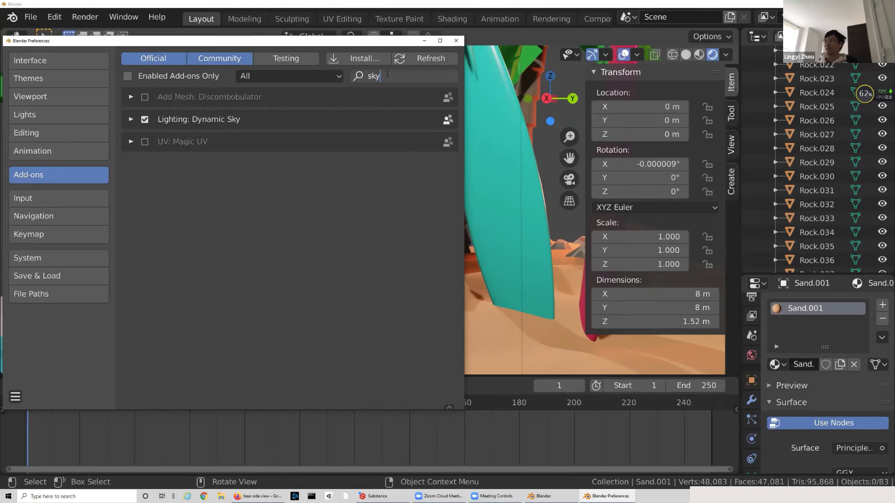
{"action": "key", "text": "Return"}
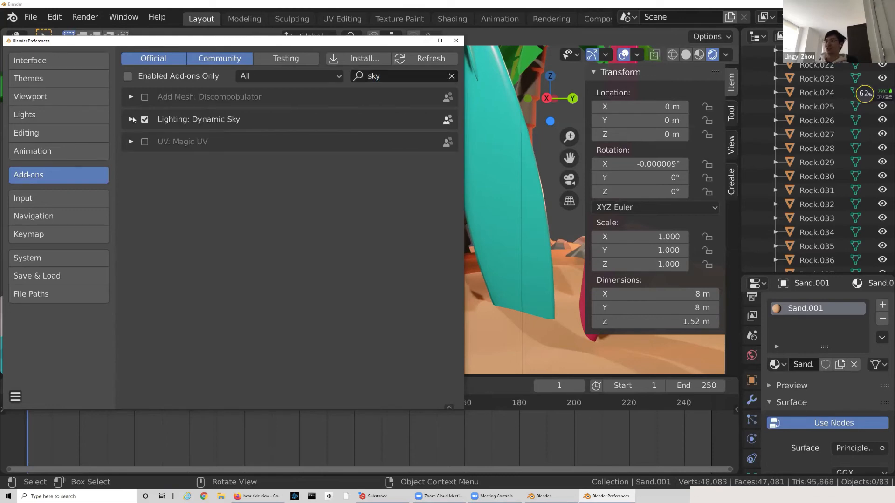
{"action": "left_click", "coordinate": [131, 119]}
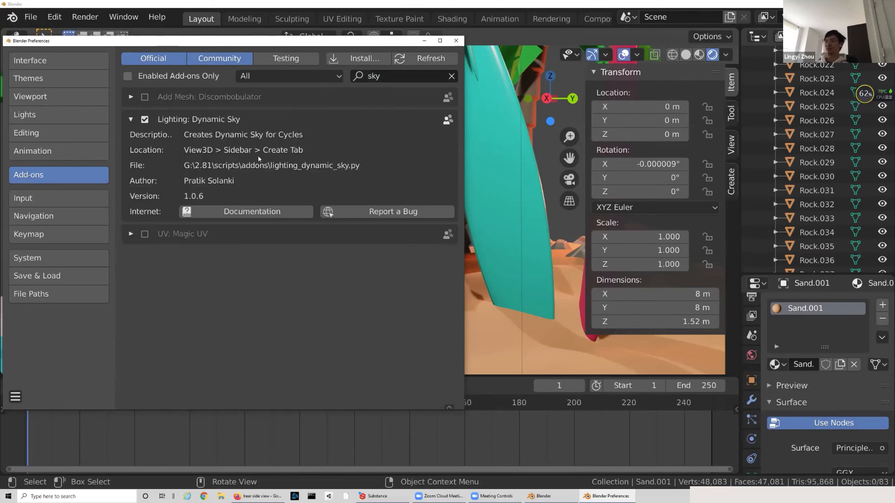
Step: Close the preferences and create a new sky world with the Dynamic Sky add-on
{"action": "left_click", "coordinate": [456, 41]}
{"action": "left_click", "coordinate": [735, 182]}
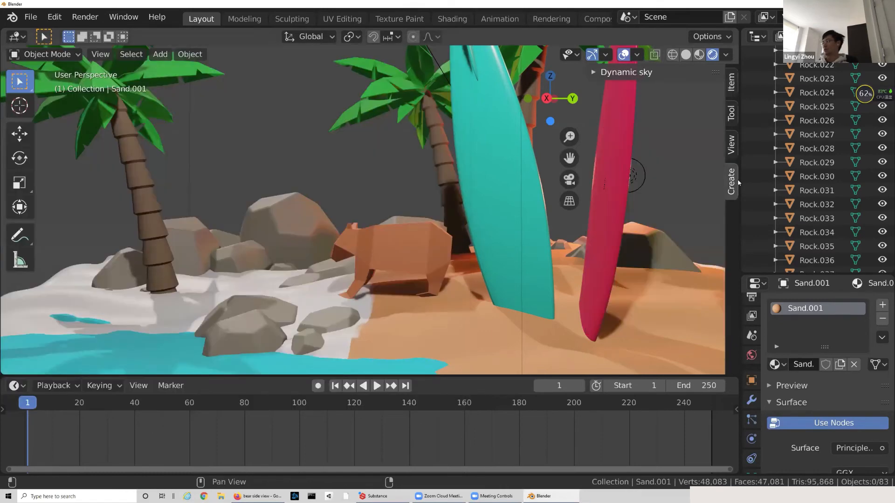
{"action": "left_click", "coordinate": [734, 150]}
{"action": "left_click", "coordinate": [733, 114]}
{"action": "left_click", "coordinate": [732, 84]}
{"action": "left_click", "coordinate": [732, 181]}
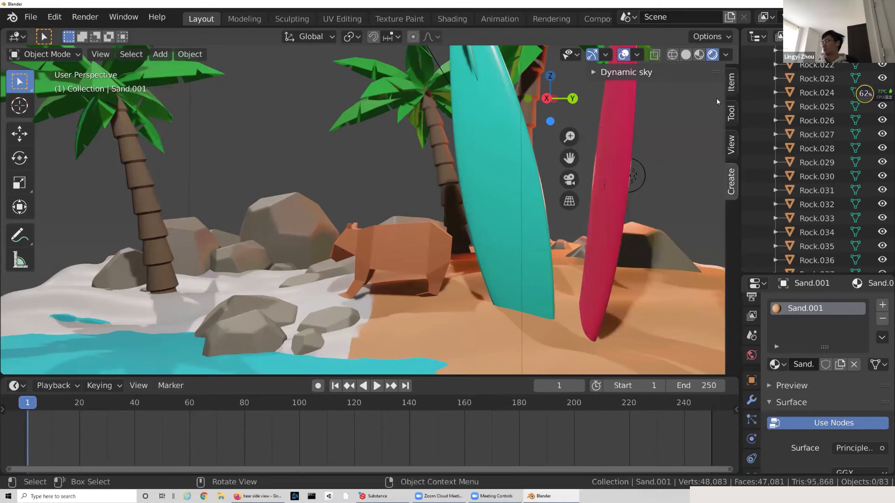
{"action": "left_click", "coordinate": [599, 72]}
{"action": "left_click", "coordinate": [659, 92]}
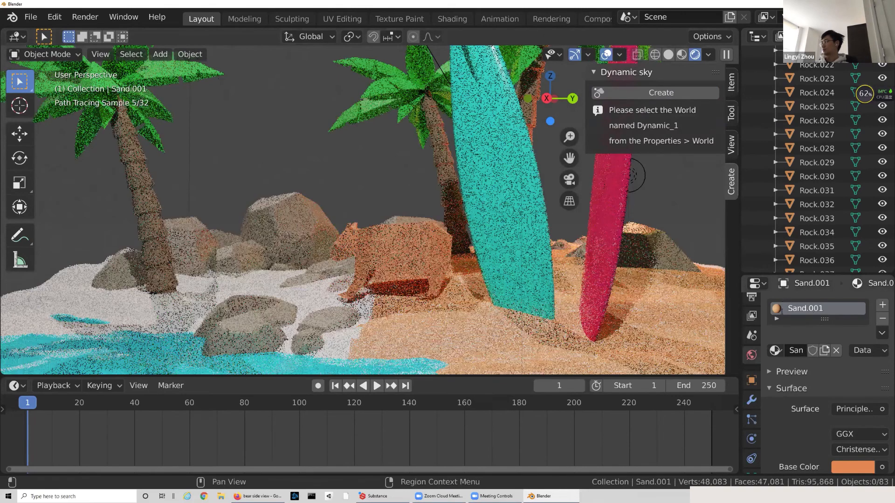
Step: Assign the Dynamic_1 world to the scene
{"action": "left_click", "coordinate": [751, 355]}
{"action": "left_click", "coordinate": [774, 301]}
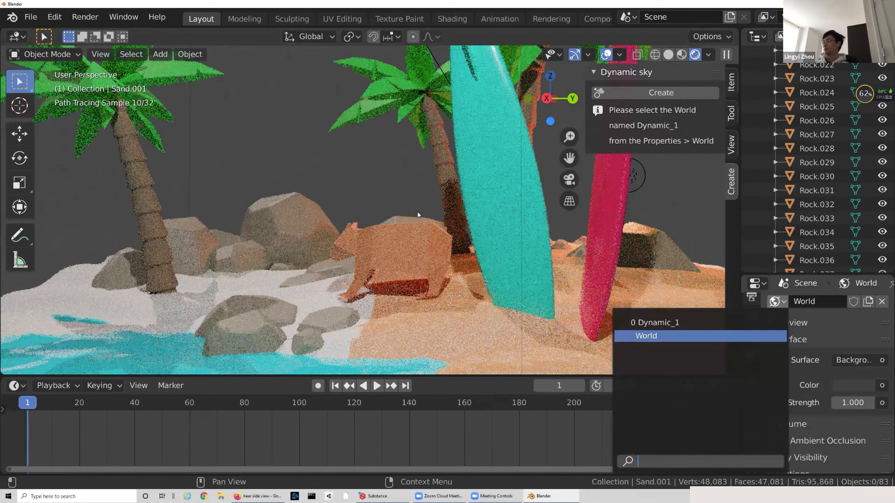
{"action": "scroll", "coordinate": [194, 216], "scroll_direction": "down", "scroll_amount": 10}
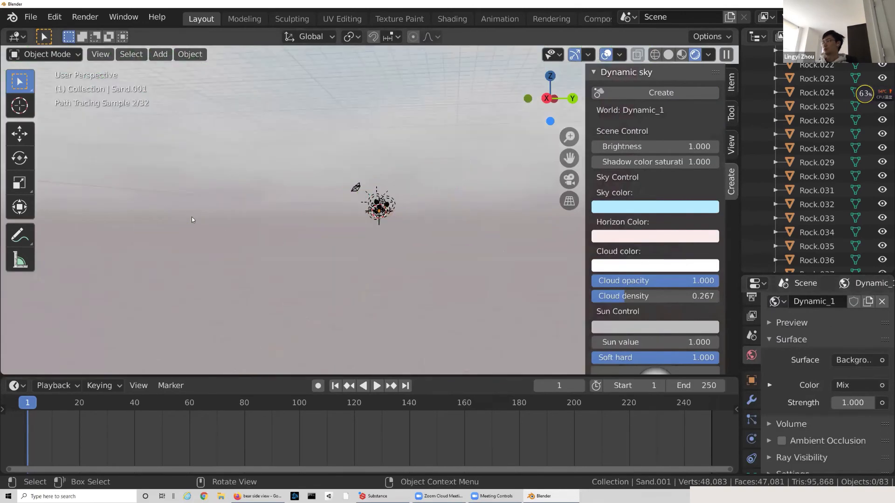
{"action": "scroll", "coordinate": [422, 189], "scroll_direction": "up", "scroll_amount": 1}
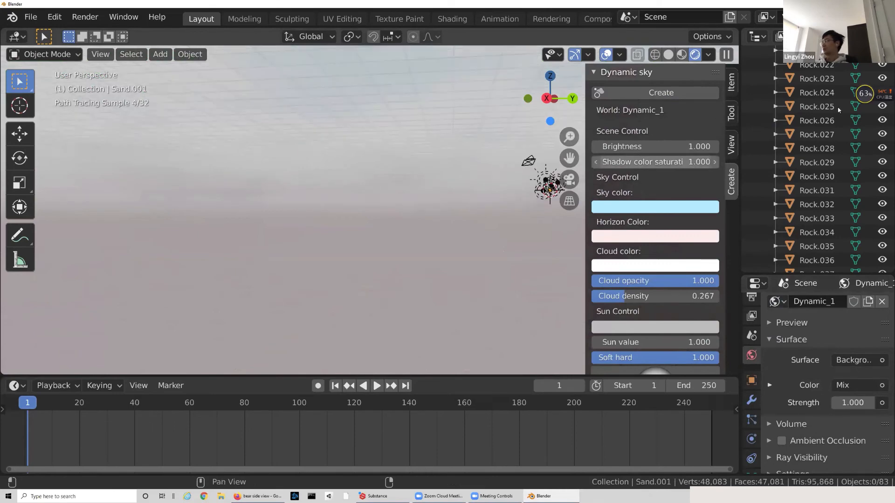
Step: Select Rock.025 in the outliner and frame it in the viewport
{"action": "left_click", "coordinate": [816, 107]}
{"action": "left_click", "coordinate": [100, 54]}
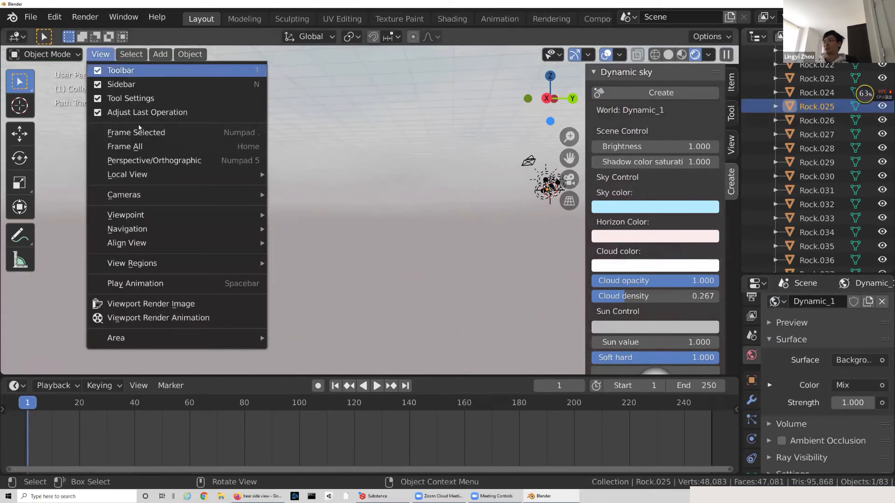
{"action": "scroll", "coordinate": [426, 227], "scroll_direction": "down", "scroll_amount": 5}
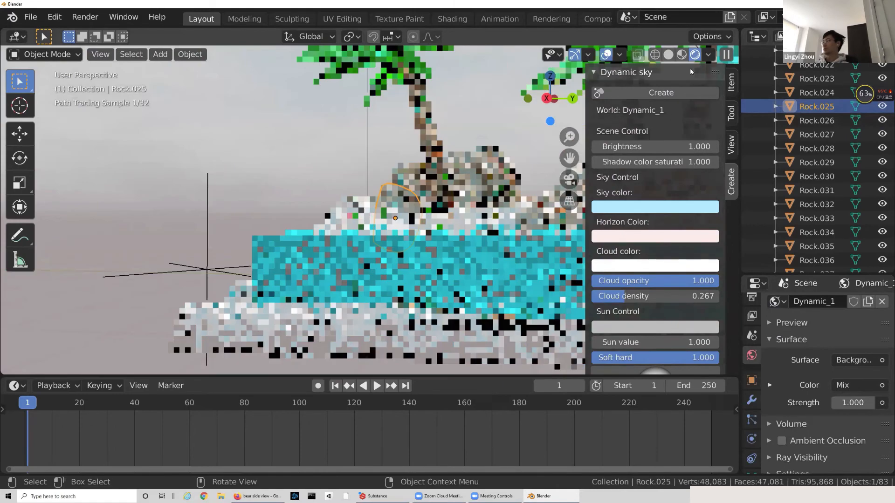
Step: Show the whole beach scene in rendered shading and set the dynamic sky's sky color to bright magenta
{"action": "left_click", "coordinate": [681, 55]}
{"action": "middle_click_drag", "start_coordinate": [420, 223], "coordinate": [317, 207]}
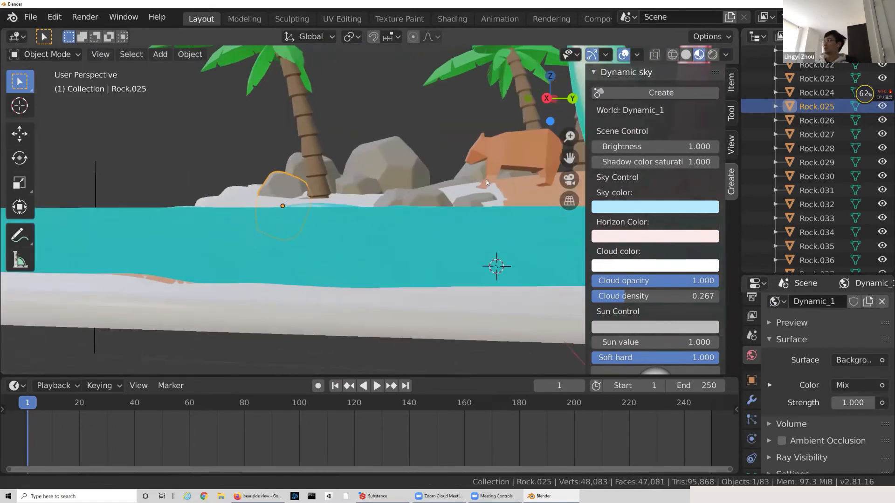
{"action": "scroll", "coordinate": [495, 265], "scroll_direction": "down", "scroll_amount": 6}
{"action": "middle_click_drag", "start_coordinate": [494, 185], "coordinate": [428, 284], "text": "shift"}
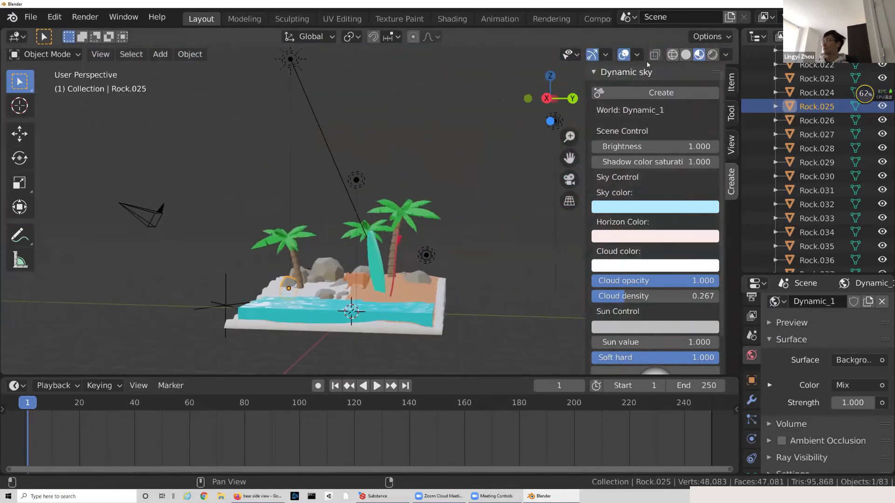
{"action": "left_click", "coordinate": [712, 55]}
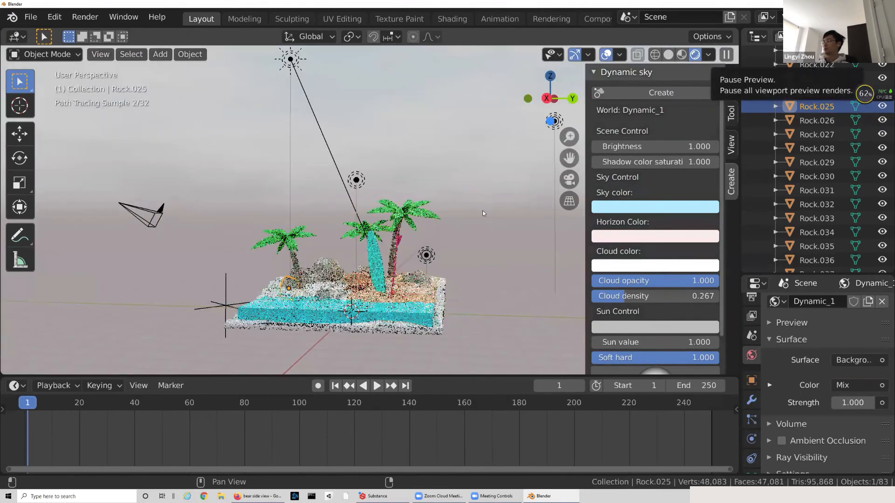
{"action": "left_click", "coordinate": [628, 207]}
{"action": "left_click_drag", "start_coordinate": [678, 255], "coordinate": [697, 296]}
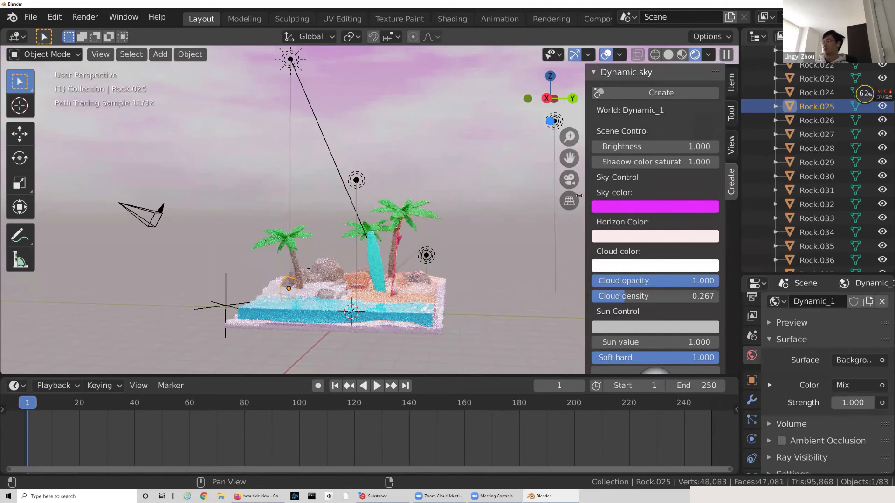
Step: Try red, pink, pale green and orange as the dynamic sky's horizon color
{"action": "middle_click_drag", "start_coordinate": [429, 186], "coordinate": [448, 226]}
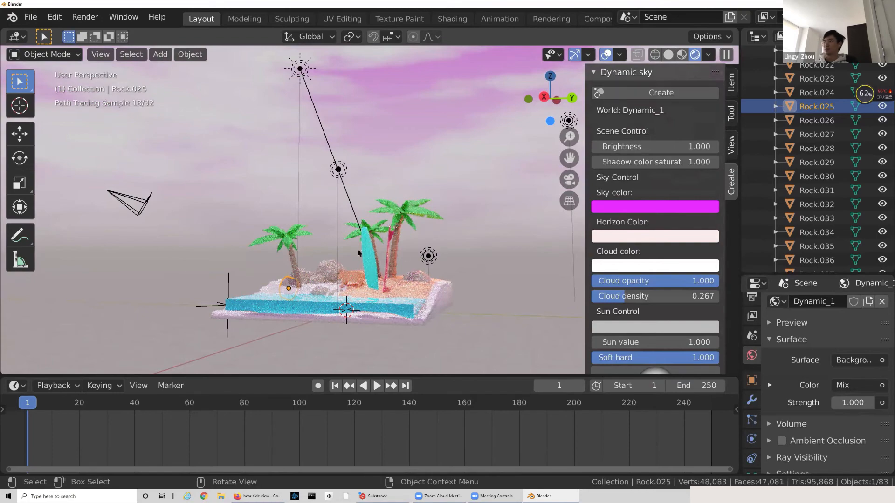
{"action": "scroll", "coordinate": [371, 285], "scroll_direction": "up", "scroll_amount": 3}
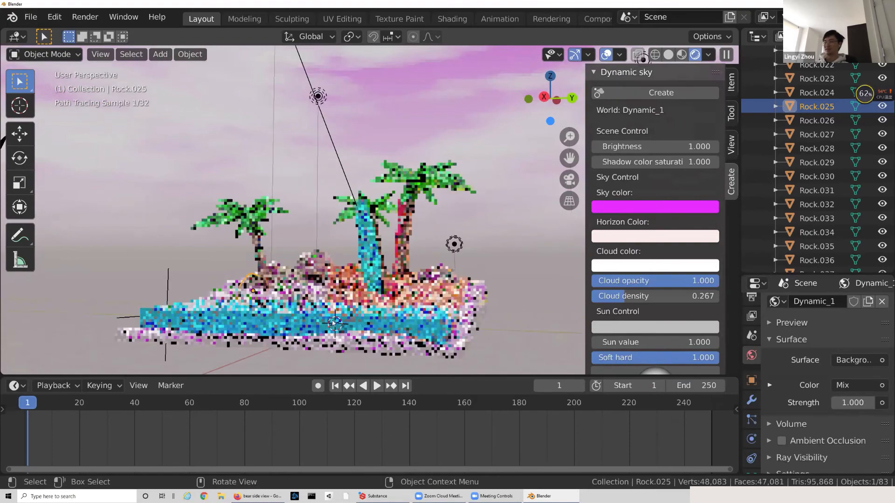
{"action": "left_click", "coordinate": [661, 237]}
{"action": "left_click", "coordinate": [646, 128]}
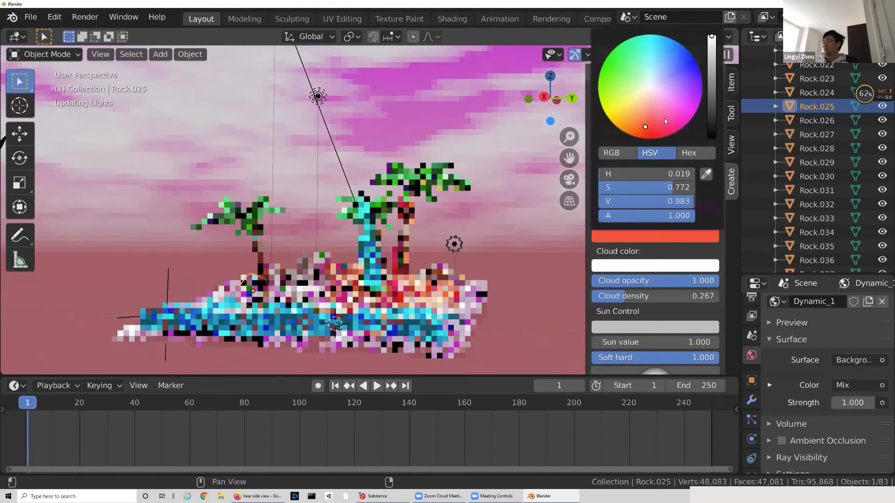
{"action": "left_click", "coordinate": [616, 102]}
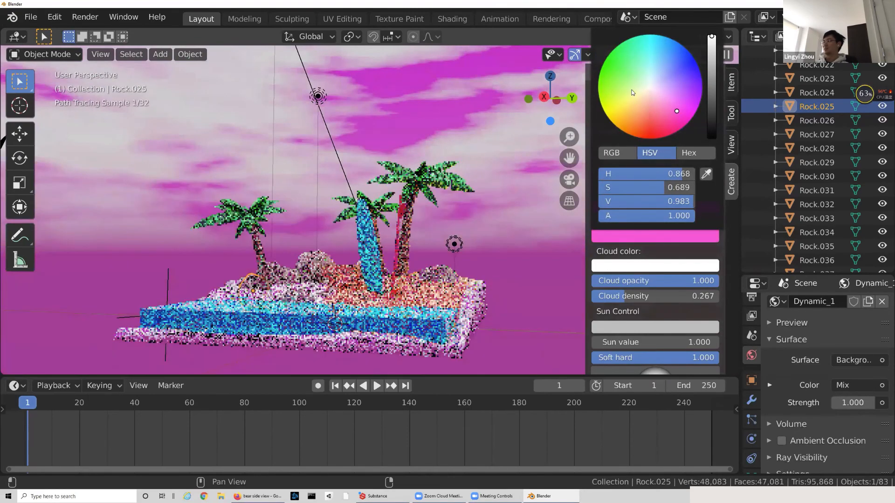
{"action": "left_click", "coordinate": [635, 87]}
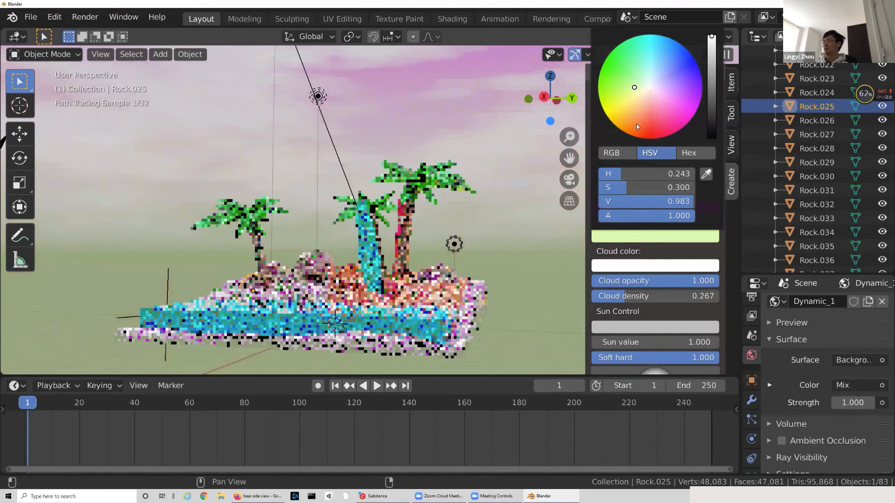
{"action": "left_click", "coordinate": [641, 112]}
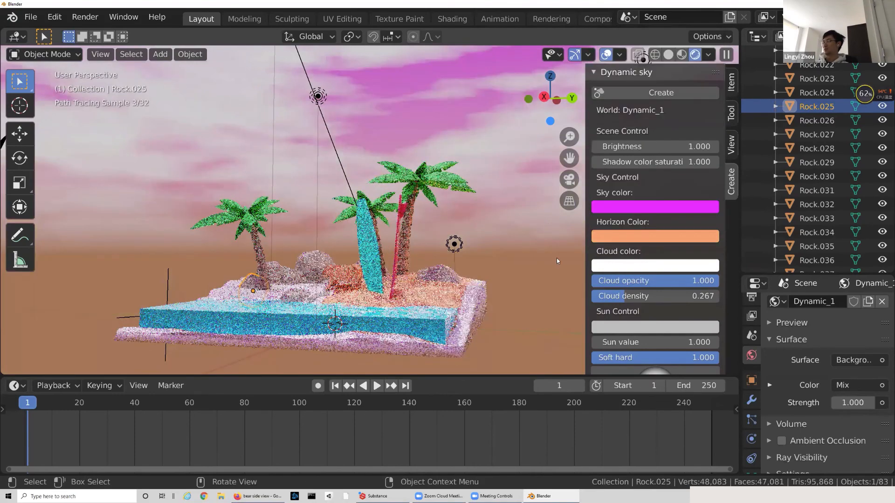
Step: Set the dynamic sky's horizon color to blue-violet and deselect the rock
{"action": "left_click", "coordinate": [654, 237]}
{"action": "left_click", "coordinate": [676, 71]}
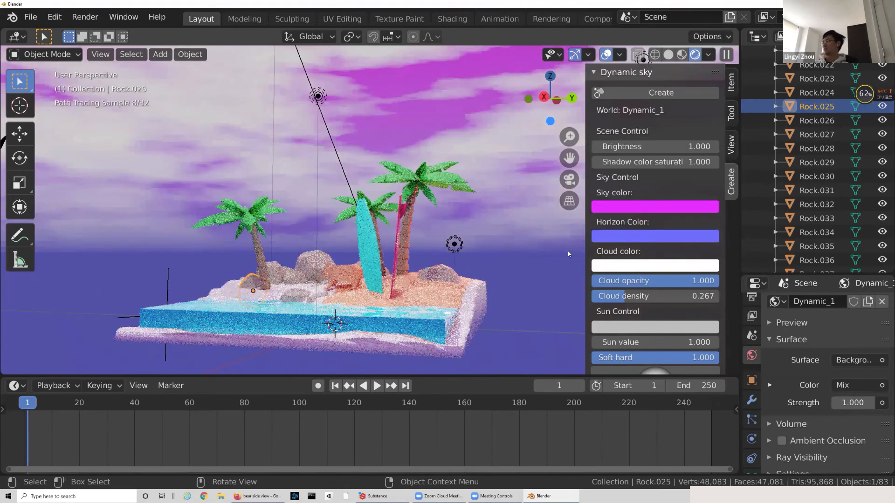
{"action": "left_click", "coordinate": [530, 259]}
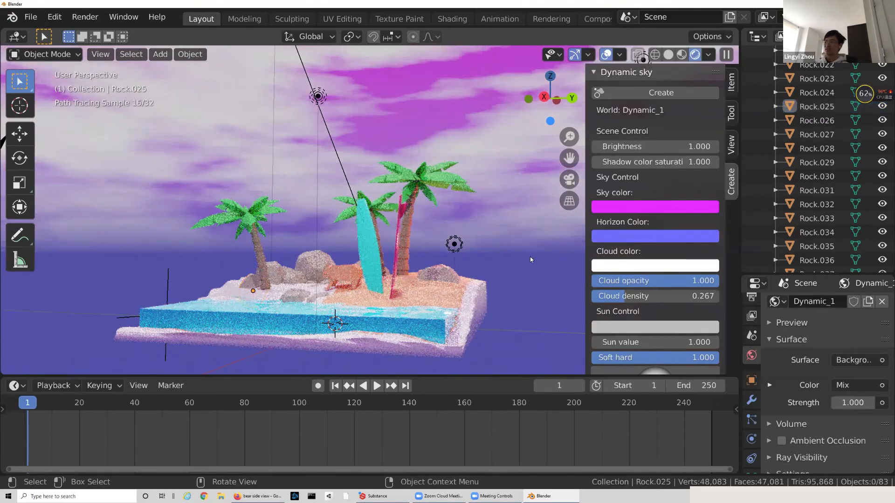
{"action": "middle_click_drag", "start_coordinate": [424, 257], "coordinate": [451, 260]}
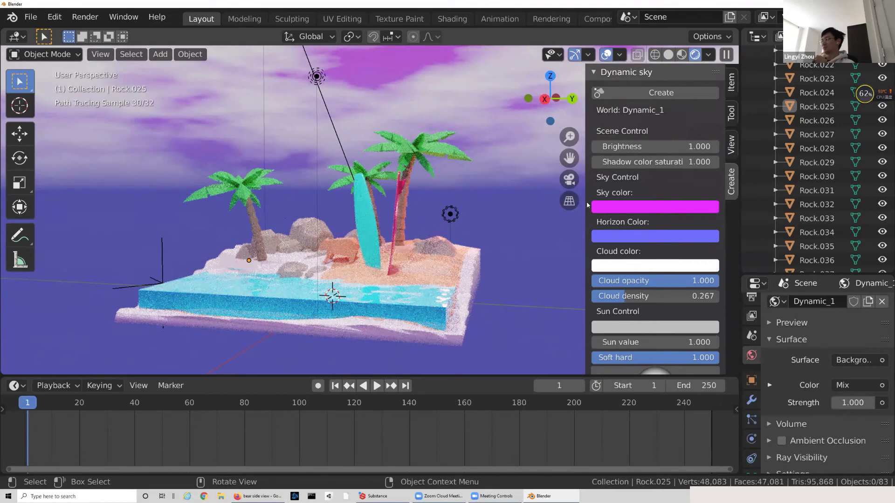
{"action": "scroll", "coordinate": [666, 254], "scroll_direction": "down", "scroll_amount": 2}
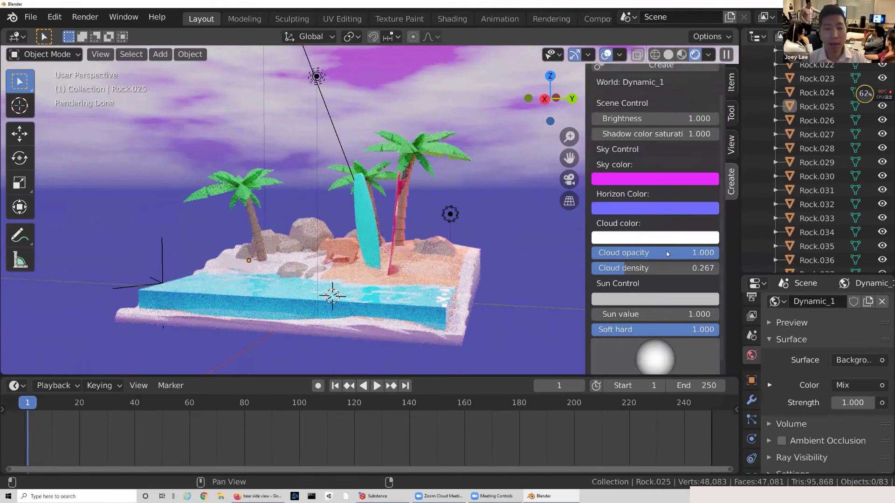
{"action": "scroll", "coordinate": [667, 254], "scroll_direction": "down", "scroll_amount": 1}
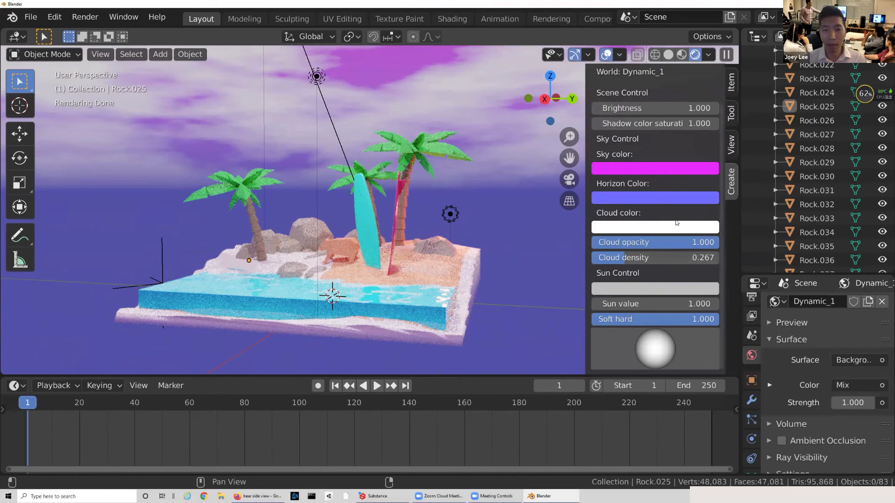
Step: Switch the viewport to material preview shading and select the bear on the beach
{"action": "left_click", "coordinate": [681, 55]}
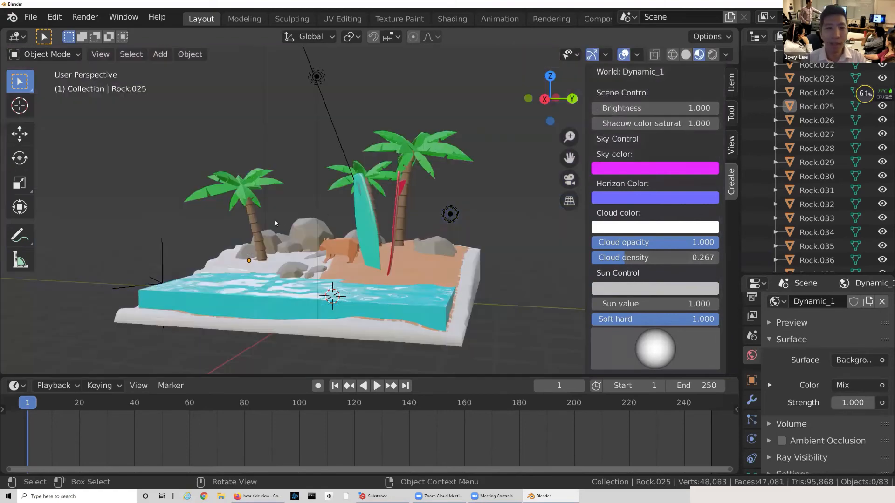
{"action": "scroll", "coordinate": [275, 224], "scroll_direction": "down", "scroll_amount": 2}
{"action": "scroll", "coordinate": [308, 229], "scroll_direction": "up", "scroll_amount": 7}
{"action": "middle_click_drag", "start_coordinate": [373, 233], "coordinate": [463, 212]}
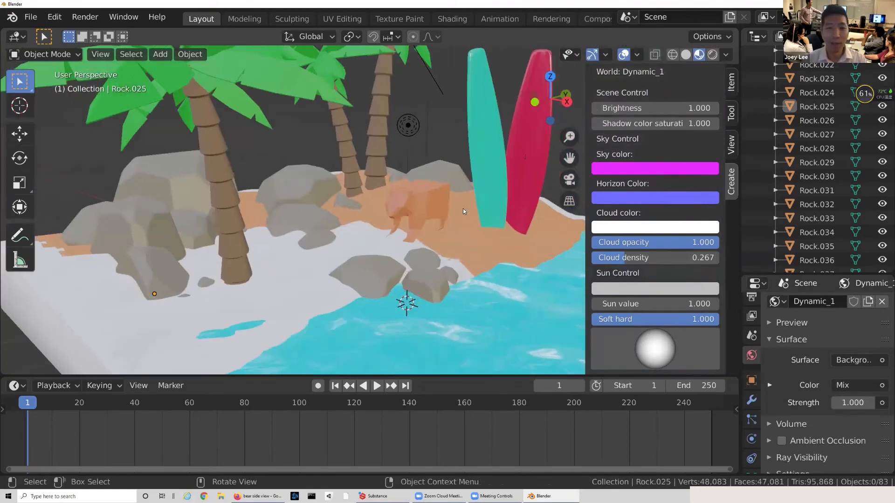
{"action": "scroll", "coordinate": [313, 242], "scroll_direction": "up", "scroll_amount": 4}
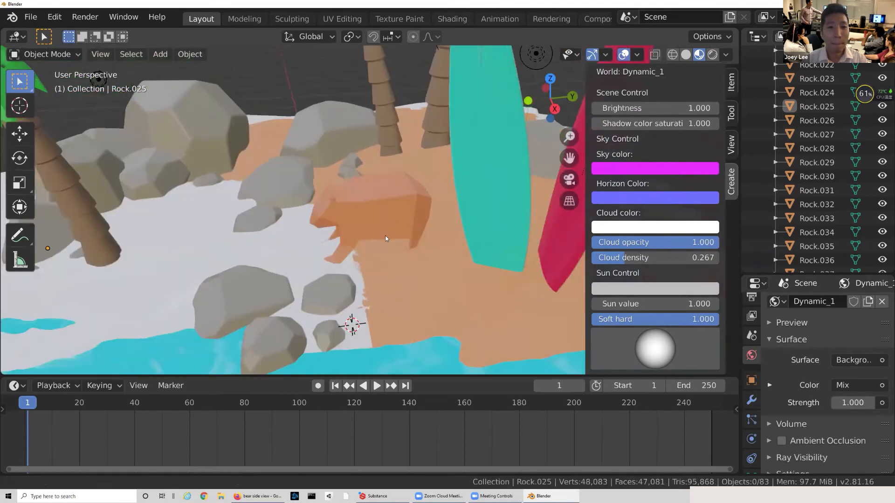
{"action": "middle_click_drag", "start_coordinate": [313, 242], "coordinate": [375, 217]}
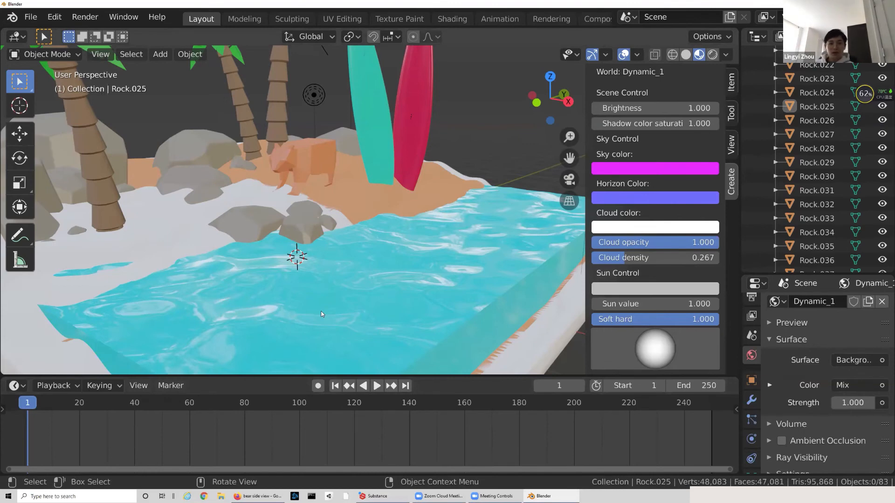
{"action": "left_click", "coordinate": [316, 169]}
{"action": "scroll", "coordinate": [813, 212], "scroll_direction": "up", "scroll_amount": 3}
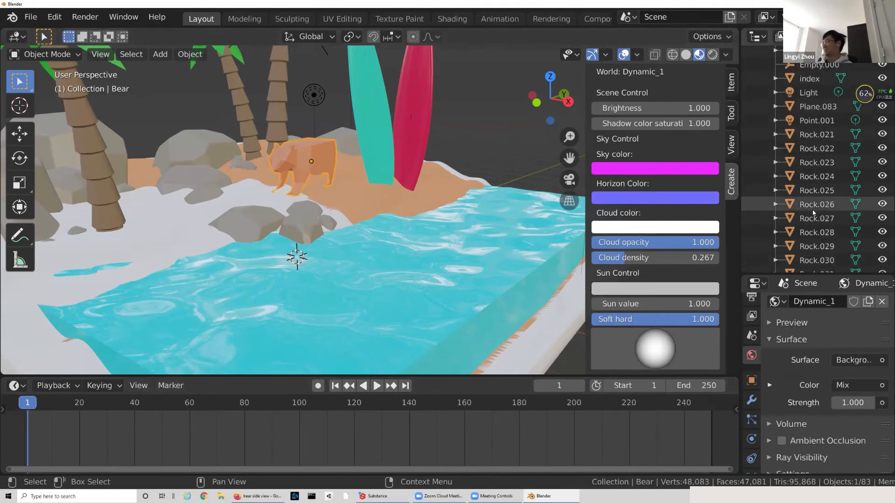
{"action": "scroll", "coordinate": [813, 212], "scroll_direction": "up", "scroll_amount": 6}
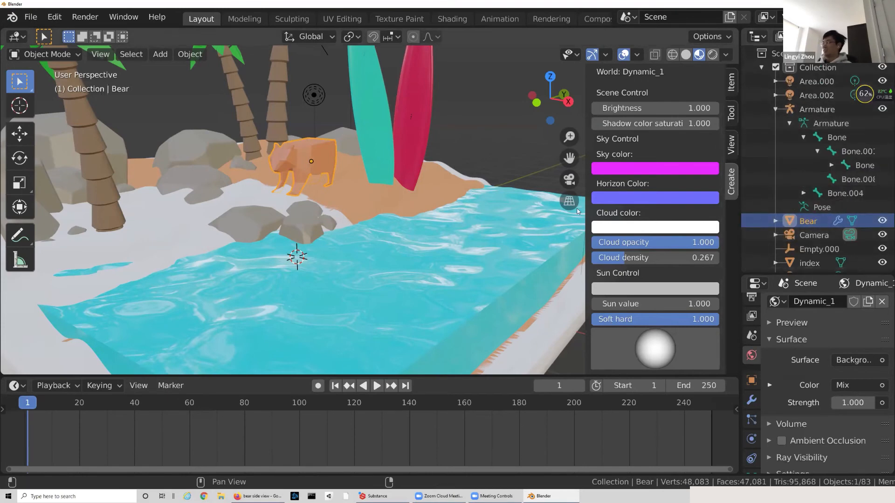
{"action": "scroll", "coordinate": [290, 134], "scroll_direction": "up", "scroll_amount": 3}
{"action": "scroll", "coordinate": [311, 156], "scroll_direction": "up", "scroll_amount": 3}
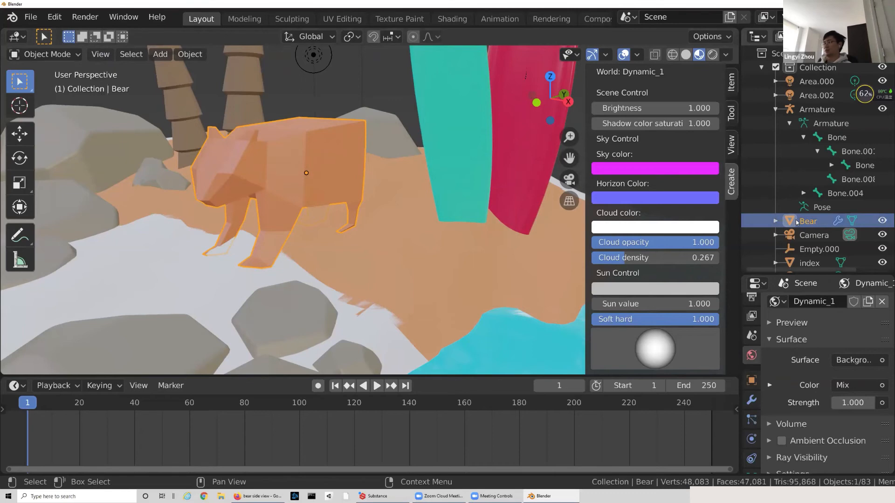
{"action": "left_click", "coordinate": [51, 54]}
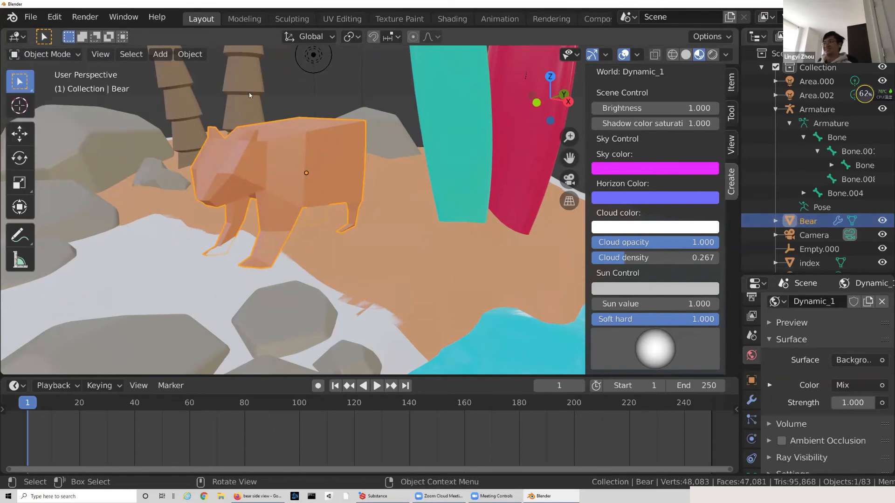
{"action": "left_click", "coordinate": [72, 54]}
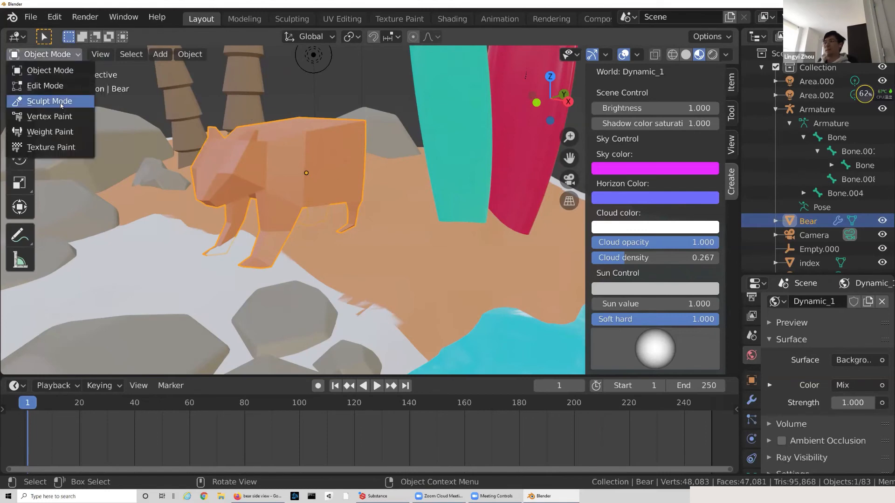
{"action": "left_click", "coordinate": [160, 54]}
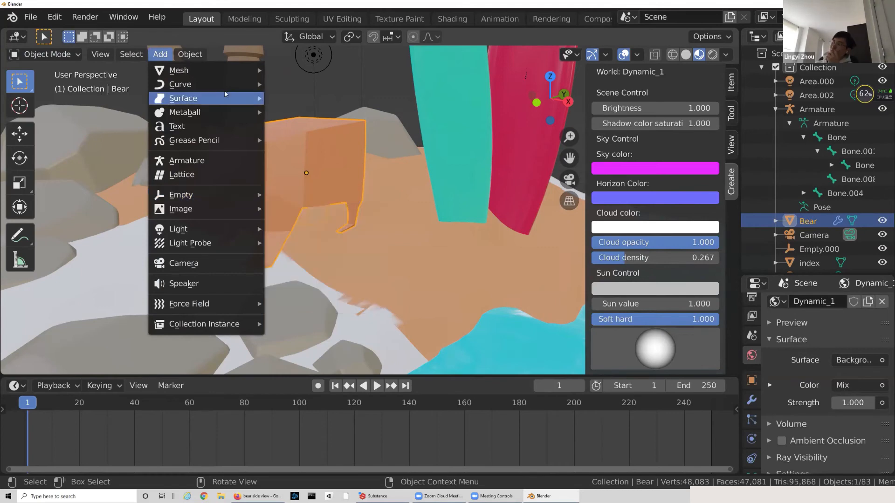
Step: Add a particle system to the Sand.001 object and set its type to Hair
{"action": "left_click", "coordinate": [391, 176]}
{"action": "scroll", "coordinate": [820, 396], "scroll_direction": "down", "scroll_amount": 2}
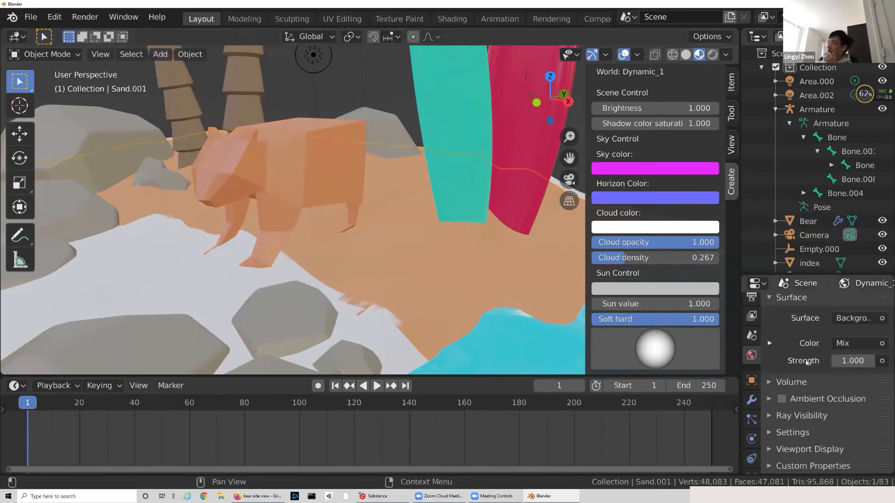
{"action": "left_click", "coordinate": [751, 420]}
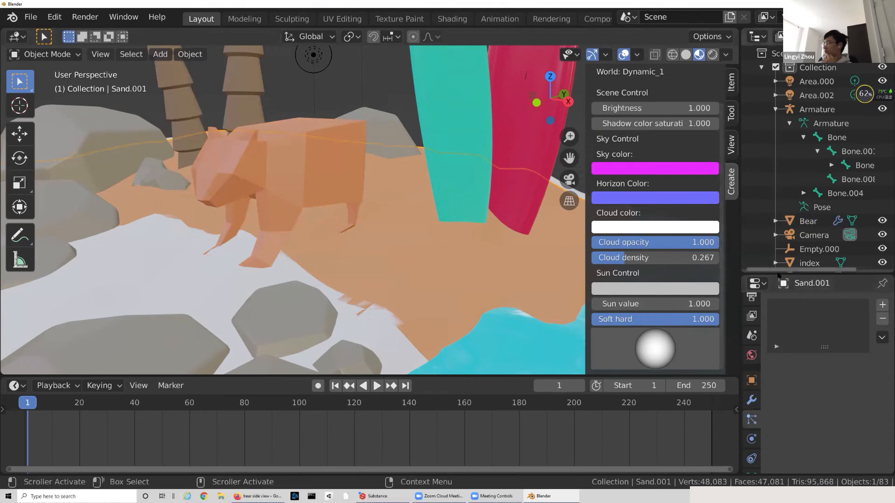
{"action": "left_click_drag", "start_coordinate": [774, 276], "coordinate": [776, 133]}
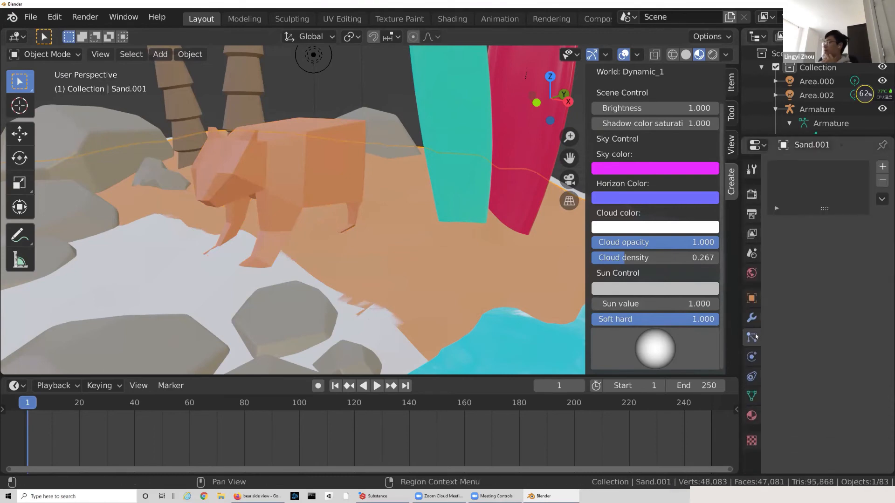
{"action": "left_click", "coordinate": [882, 166]}
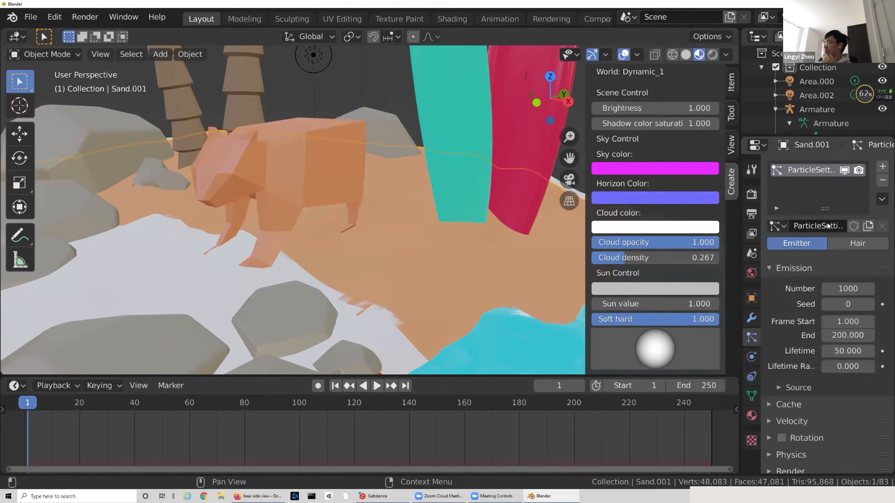
{"action": "left_click", "coordinate": [855, 243]}
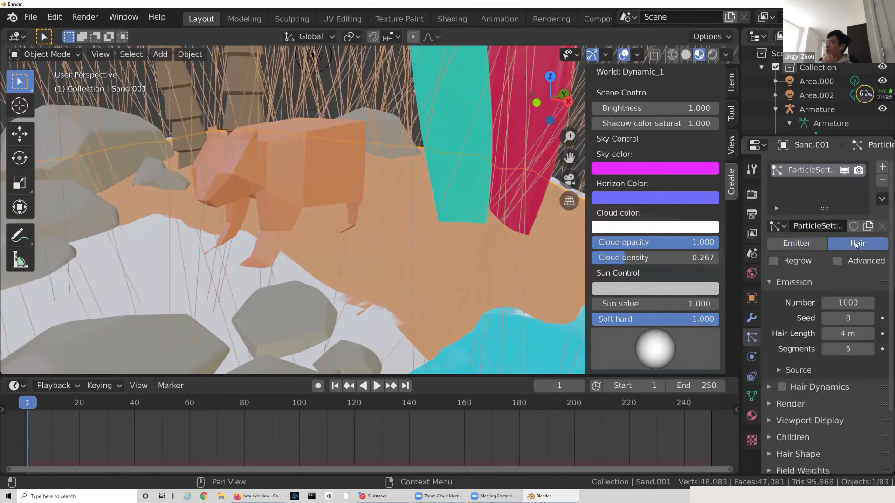
{"action": "scroll", "coordinate": [805, 119], "scroll_direction": "down", "scroll_amount": 8}
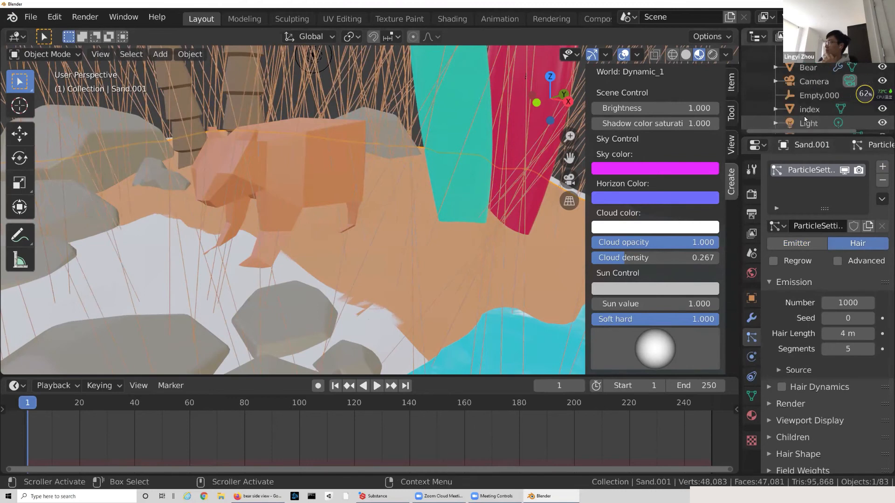
{"action": "scroll", "coordinate": [804, 119], "scroll_direction": "down", "scroll_amount": 2}
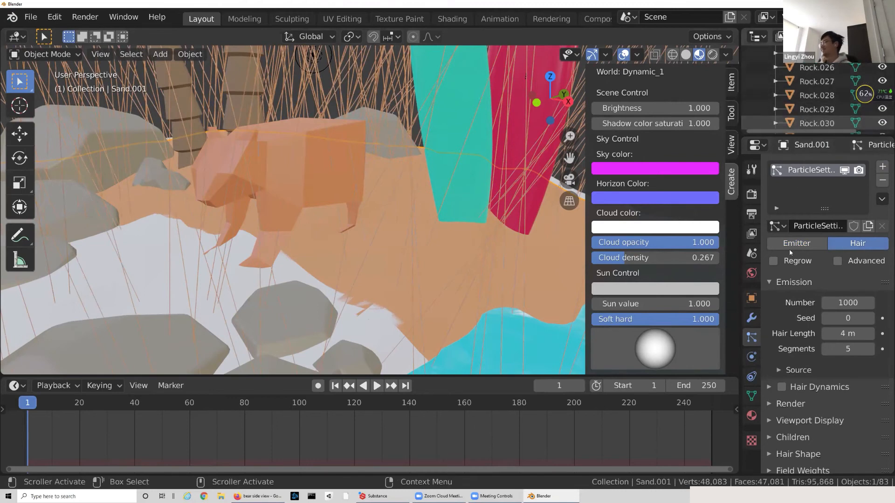
Step: Undo the hair particle system on the sand and reselect the bear with its object properties shown
{"action": "left_click", "coordinate": [751, 298]}
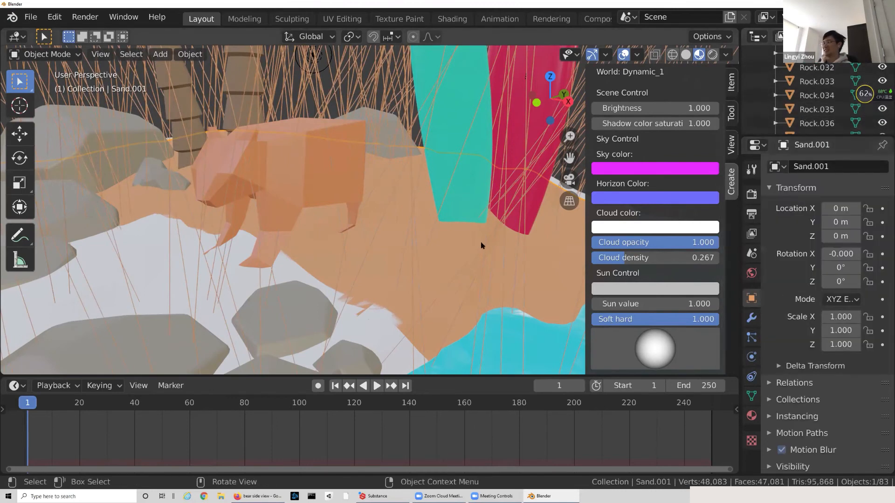
{"action": "scroll", "coordinate": [481, 242], "scroll_direction": "up", "scroll_amount": 5}
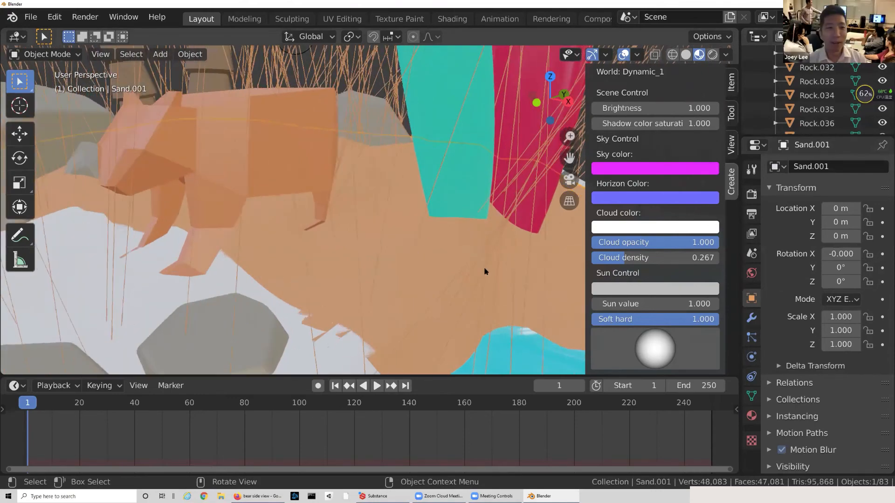
{"action": "scroll", "coordinate": [485, 271], "scroll_direction": "down", "scroll_amount": 8}
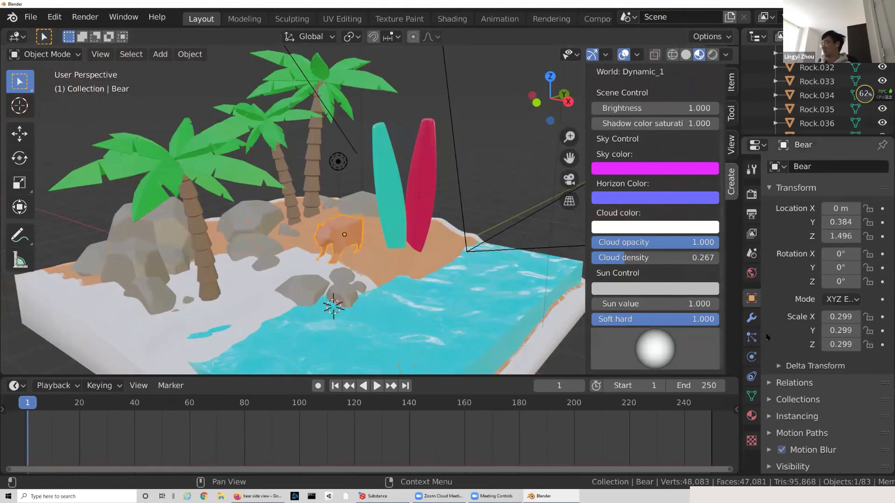
Step: Add a particle system to the bear and set its type to Hair
{"action": "left_click", "coordinate": [751, 337]}
{"action": "left_click", "coordinate": [881, 167]}
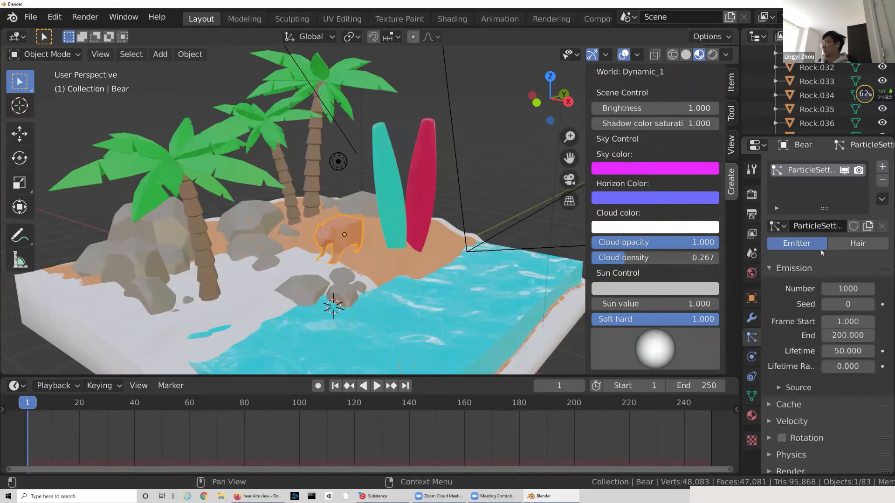
{"action": "left_click", "coordinate": [858, 243]}
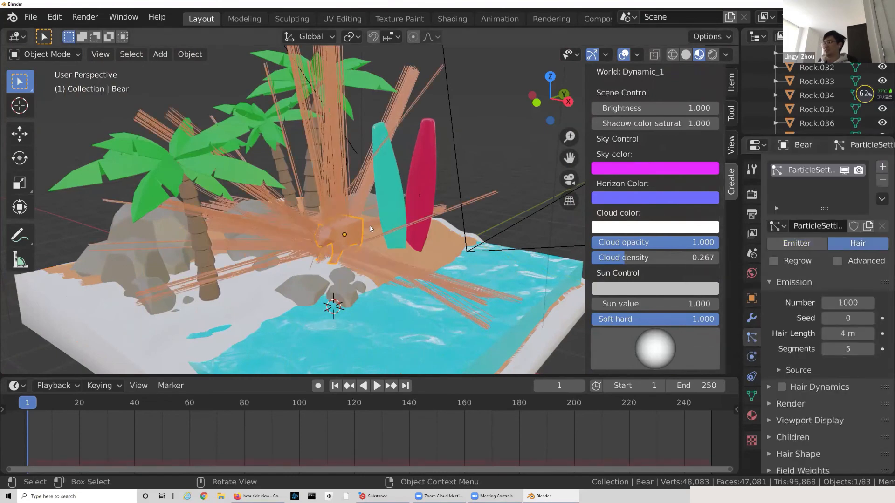
Step: Switch the bear to Particle Edit mode and comb the long hairs rising above its back with the Comb brush
{"action": "scroll", "coordinate": [370, 228], "scroll_direction": "up", "scroll_amount": 3}
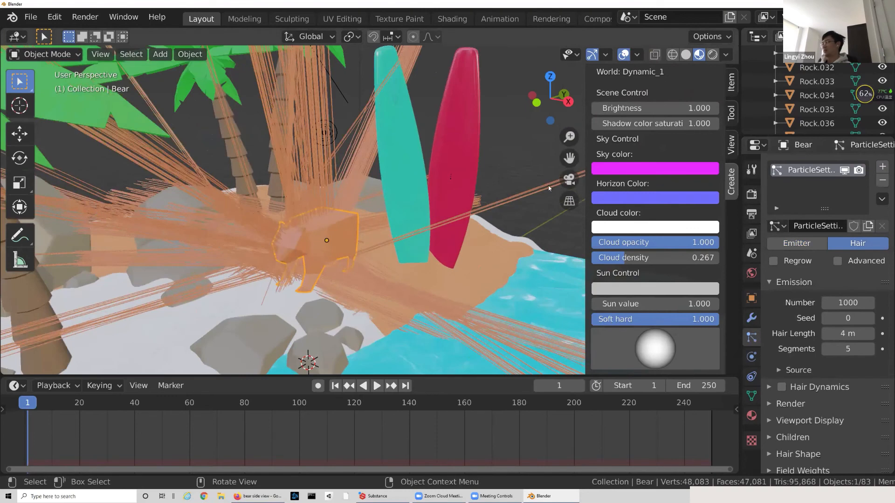
{"action": "left_click", "coordinate": [60, 55]}
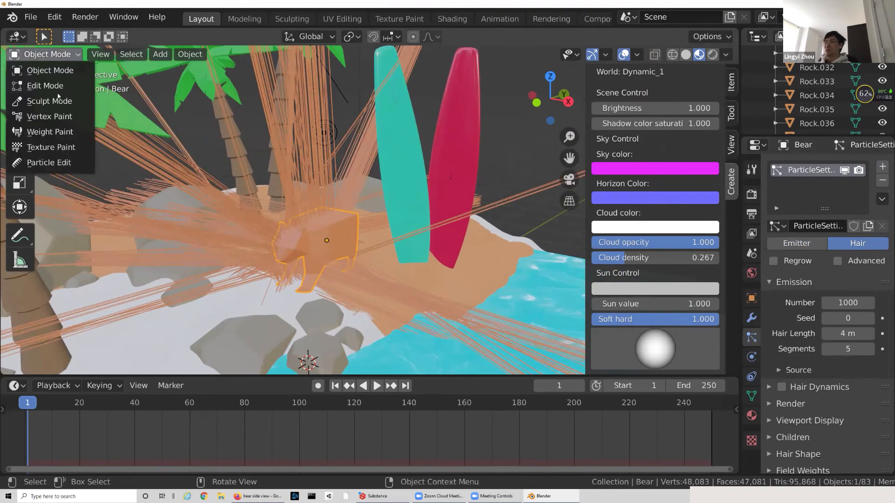
{"action": "left_click", "coordinate": [55, 162]}
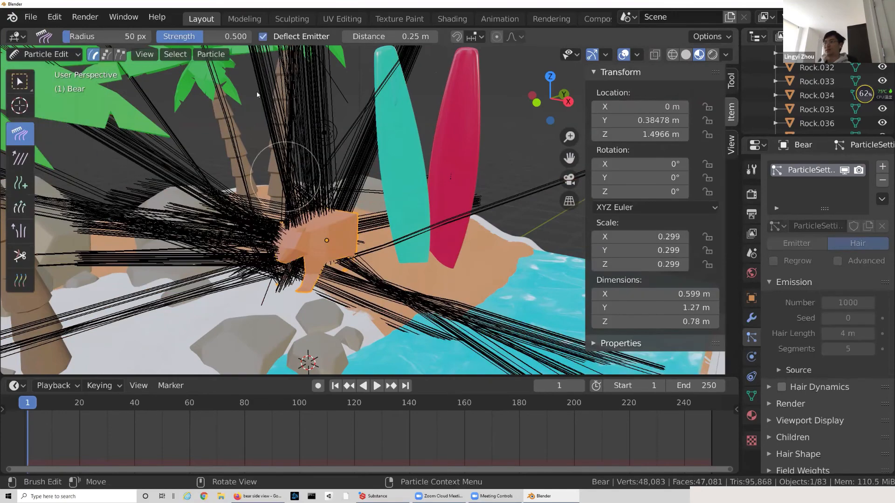
{"action": "mouse_move", "coordinate": [292, 120]}
{"action": "left_mouse_down"}
{"action": "mouse_move", "coordinate": [399, 225]}
{"action": "mouse_move", "coordinate": [373, 209]}
{"action": "mouse_move", "coordinate": [356, 239]}
{"action": "left_mouse_up"}
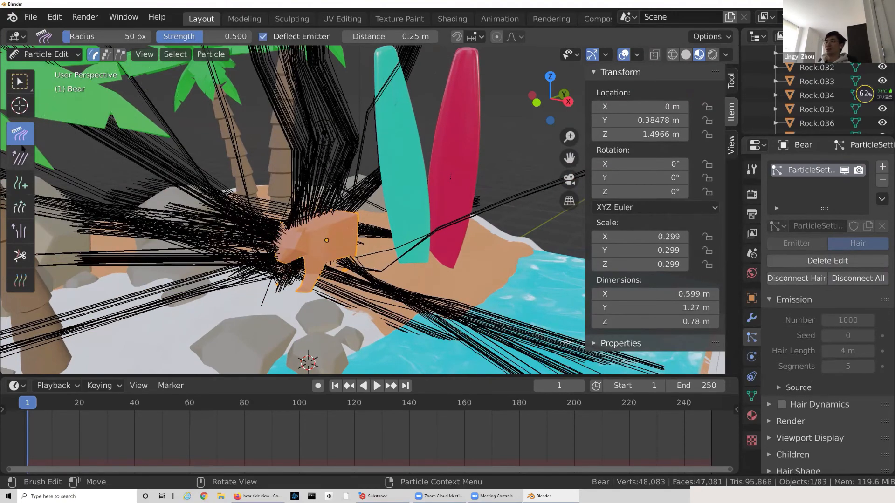
Step: Cut the bear's long hairs shorter around its back and head with the Cut brush at 50 px radius
{"action": "left_click", "coordinate": [20, 256]}
{"action": "mouse_move", "coordinate": [396, 97]}
{"action": "left_mouse_down"}
{"action": "mouse_move", "coordinate": [430, 383]}
{"action": "mouse_move", "coordinate": [506, 184]}
{"action": "mouse_move", "coordinate": [405, 335]}
{"action": "mouse_move", "coordinate": [454, 221]}
{"action": "left_mouse_up"}
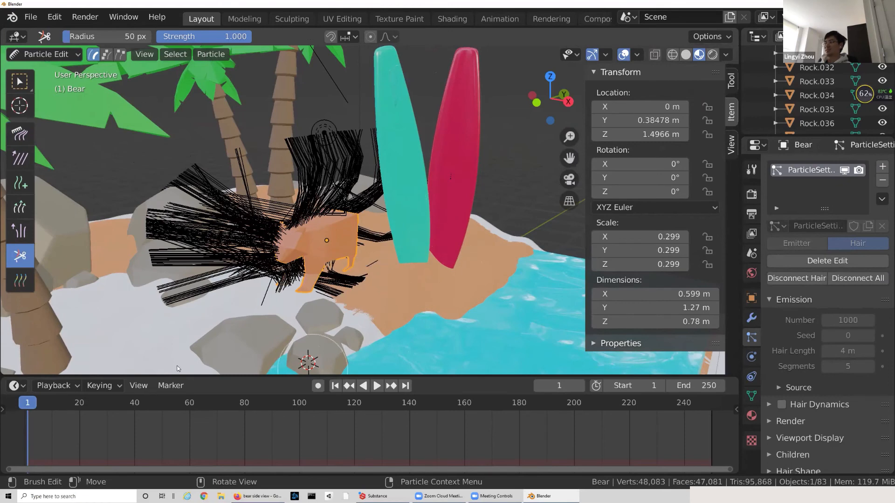
{"action": "mouse_move", "coordinate": [124, 224]}
{"action": "left_mouse_down"}
{"action": "mouse_move", "coordinate": [200, 284]}
{"action": "mouse_move", "coordinate": [214, 154]}
{"action": "mouse_move", "coordinate": [423, 117]}
{"action": "mouse_move", "coordinate": [194, 166]}
{"action": "left_mouse_up"}
Step: Frame the bear in the viewport to inspect its trimmed hair from the other side
{"action": "middle_click_drag", "start_coordinate": [152, 226], "coordinate": [373, 267]}
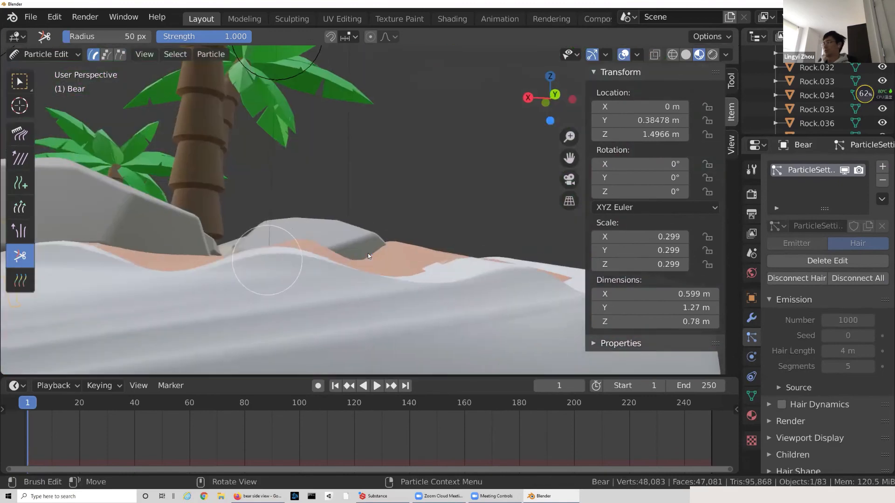
{"action": "scroll", "coordinate": [367, 252], "scroll_direction": "down", "scroll_amount": 6}
{"action": "middle_click_drag", "start_coordinate": [311, 295], "coordinate": [263, 202]}
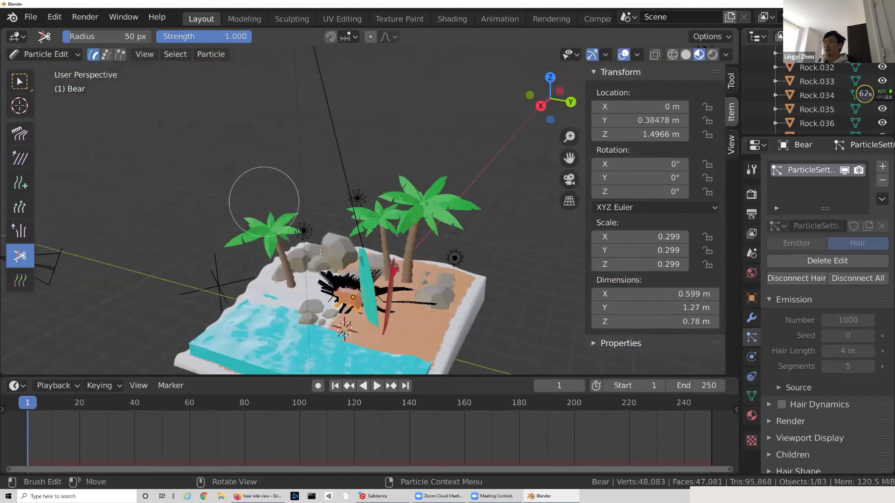
{"action": "key", "text": "Tab"}
{"action": "key", "text": "Tab"}
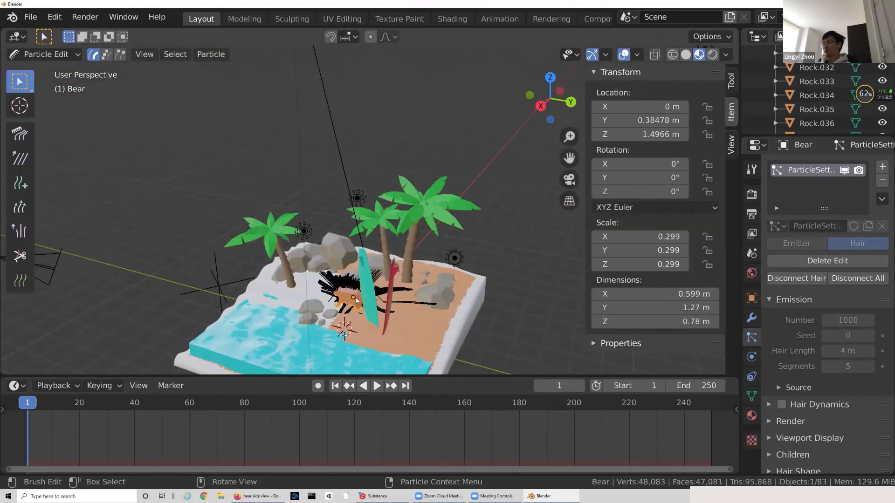
{"action": "left_click", "coordinate": [143, 55]}
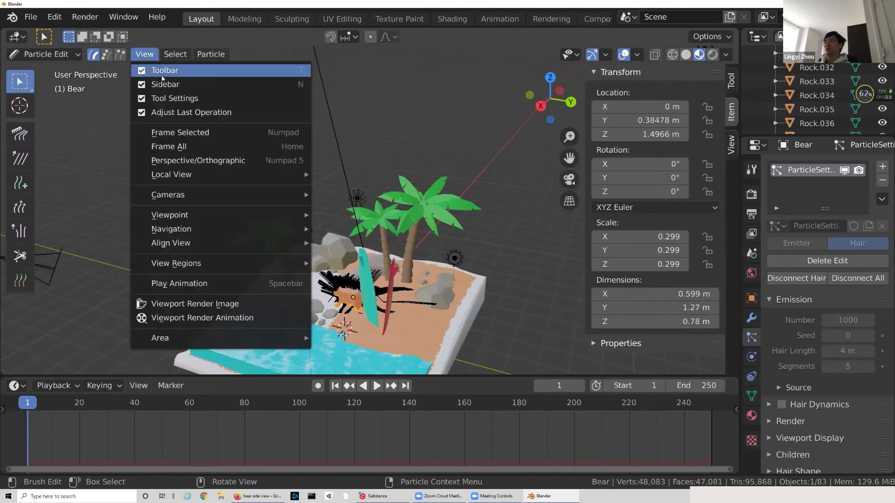
{"action": "left_click", "coordinate": [179, 132]}
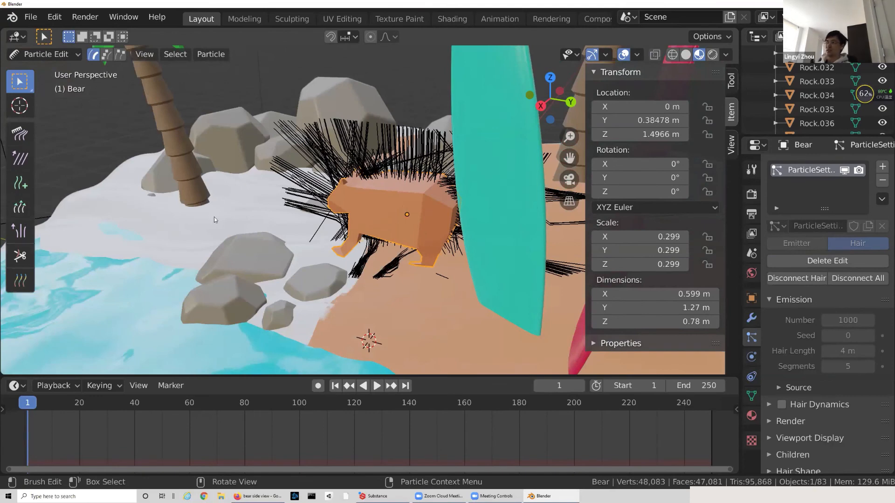
Step: Trim the hairs above the bear's head and back in rendered shading, and return to material preview
{"action": "left_click", "coordinate": [712, 54]}
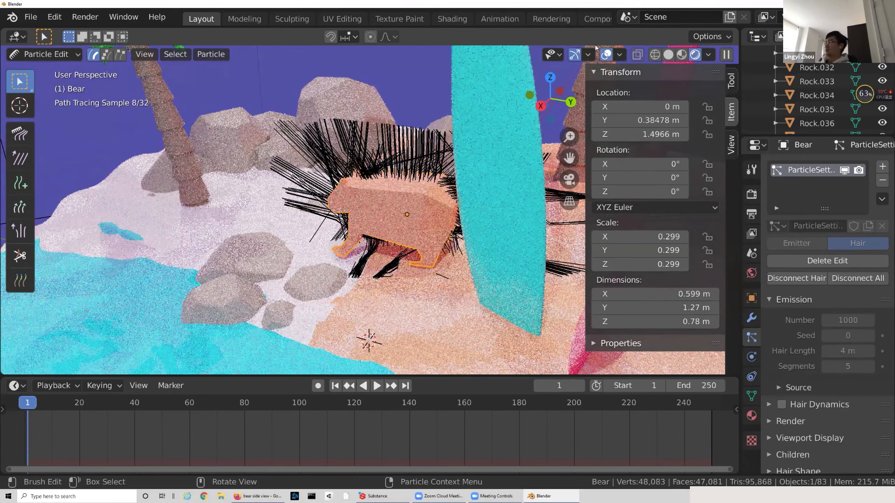
{"action": "left_click", "coordinate": [19, 256]}
{"action": "left_click_drag", "start_coordinate": [252, 132], "coordinate": [363, 116]}
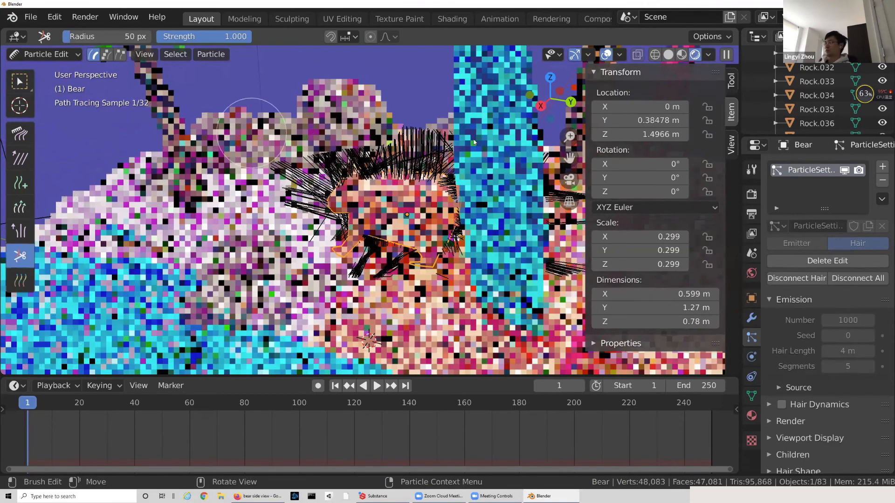
{"action": "left_click", "coordinate": [682, 55]}
Step: Try enabling Hair Dynamics on the bear's hair particle system, and turn it off again
{"action": "mouse_move", "coordinate": [378, 210]}
{"action": "middle_mouse_down"}
{"action": "mouse_move", "coordinate": [425, 236]}
{"action": "mouse_move", "coordinate": [409, 194]}
{"action": "mouse_move", "coordinate": [401, 200]}
{"action": "mouse_move", "coordinate": [321, 112]}
{"action": "middle_mouse_up"}
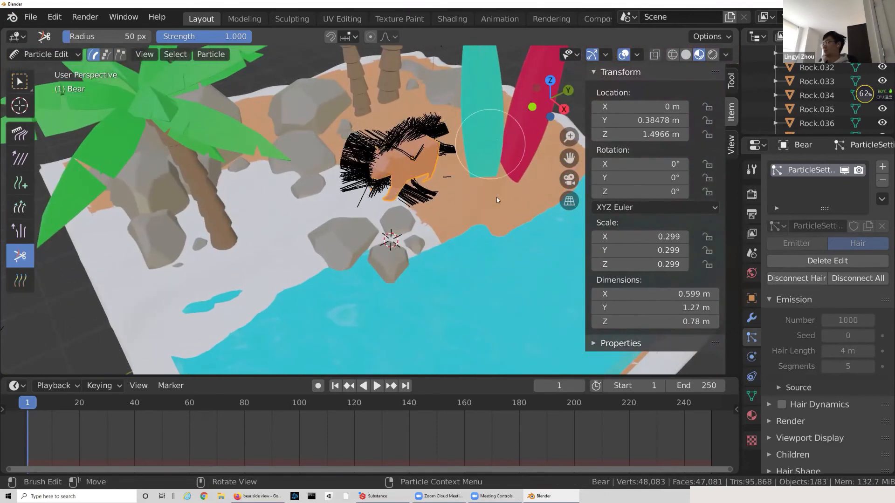
{"action": "mouse_move", "coordinate": [499, 215]}
{"action": "middle_mouse_down"}
{"action": "mouse_move", "coordinate": [548, 222]}
{"action": "mouse_move", "coordinate": [364, 222]}
{"action": "middle_mouse_up"}
{"action": "scroll", "coordinate": [364, 222], "scroll_direction": "up", "scroll_amount": 2}
{"action": "scroll", "coordinate": [842, 353], "scroll_direction": "down", "scroll_amount": 3}
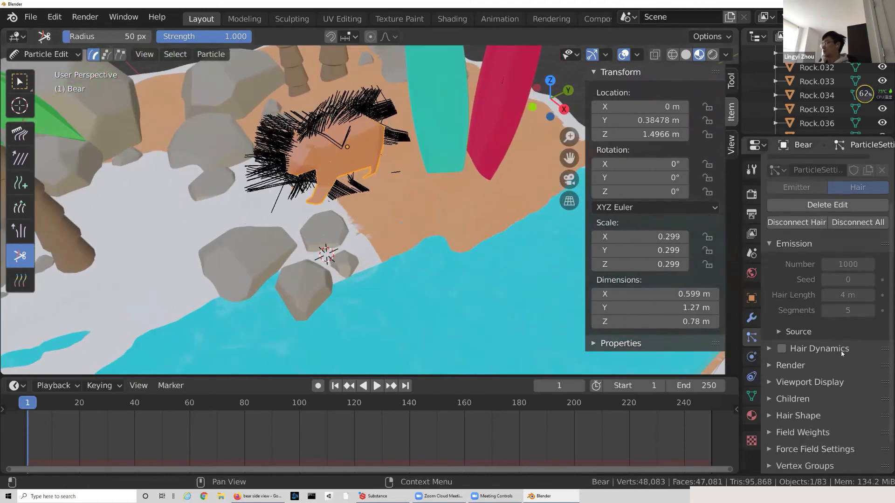
{"action": "left_click", "coordinate": [770, 348]}
{"action": "left_click", "coordinate": [781, 349]}
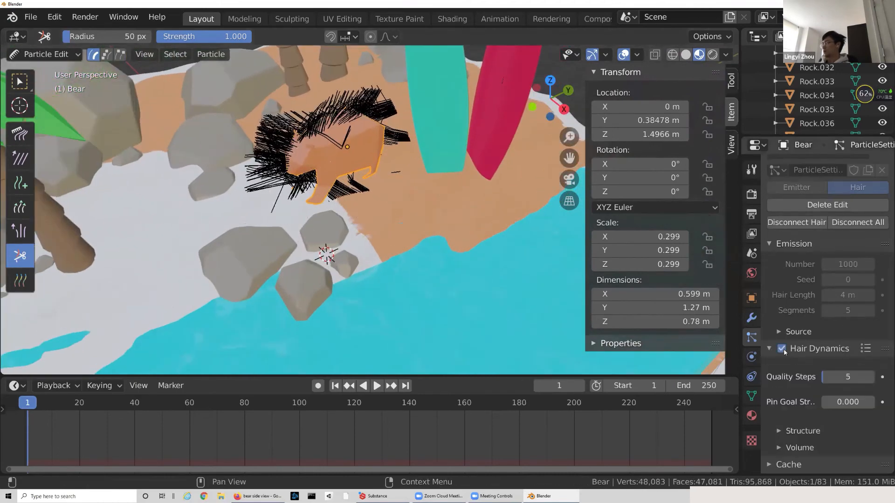
{"action": "left_click", "coordinate": [782, 349]}
{"action": "left_click", "coordinate": [767, 349]}
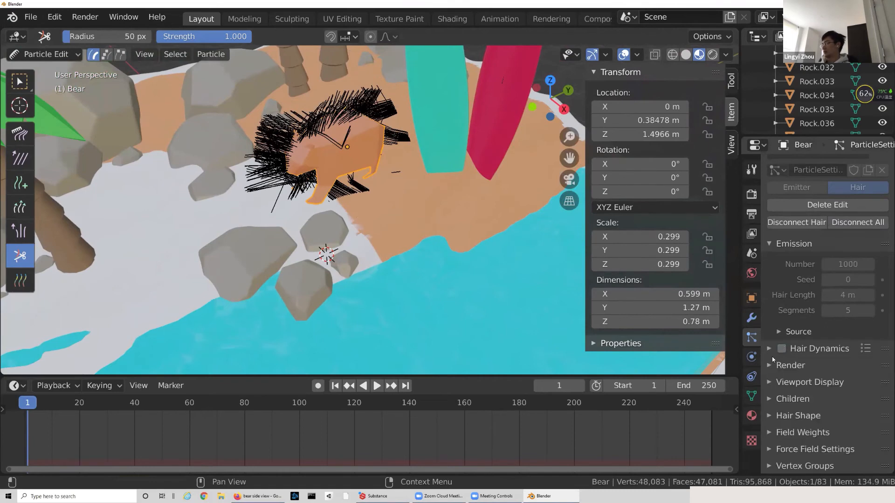
Step: Look through the Hair Shape, Custom Properties and Textures settings of the bear's hair particle system
{"action": "scroll", "coordinate": [783, 362], "scroll_direction": "down", "scroll_amount": 1}
{"action": "scroll", "coordinate": [800, 389], "scroll_direction": "down", "scroll_amount": 1}
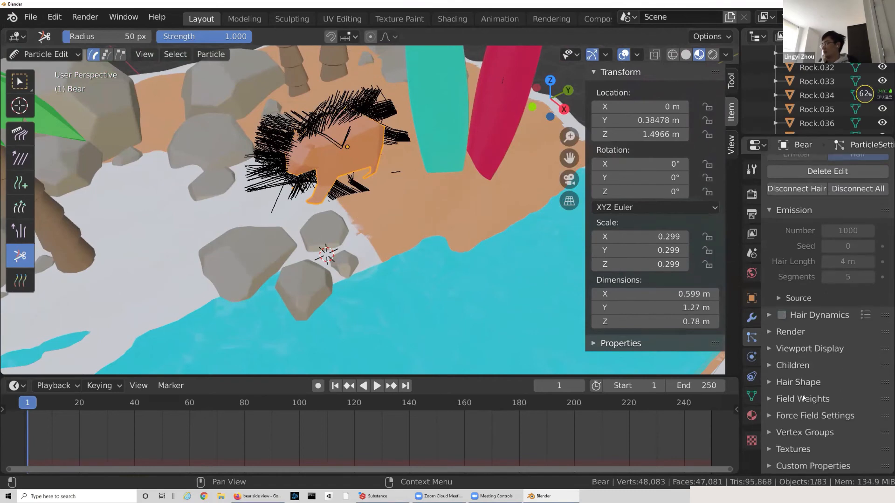
{"action": "left_click", "coordinate": [770, 383]}
{"action": "scroll", "coordinate": [771, 386], "scroll_direction": "down", "scroll_amount": 3}
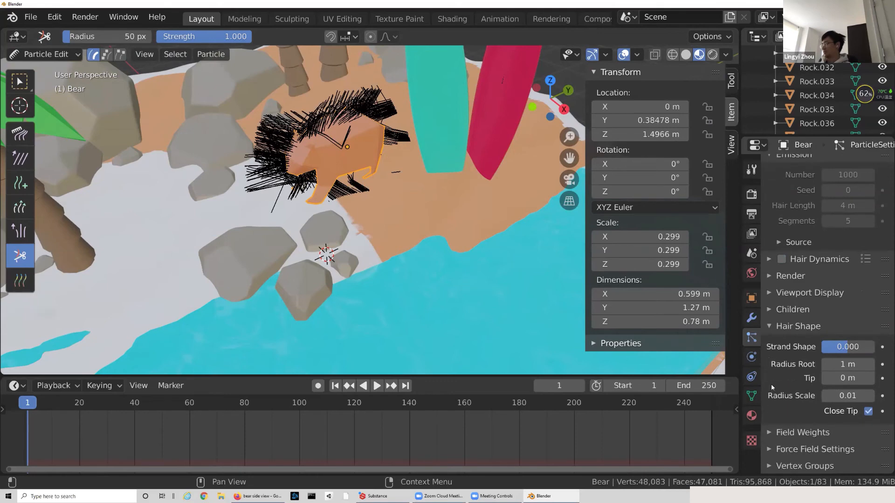
{"action": "left_click", "coordinate": [769, 326]}
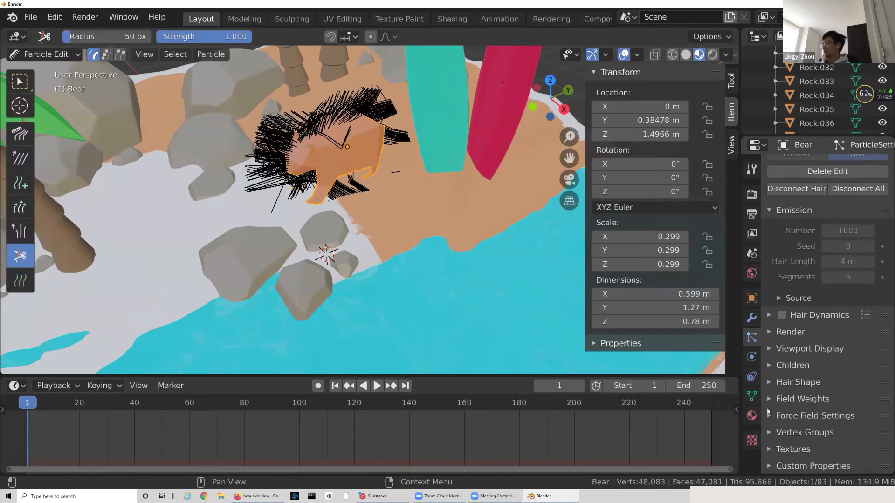
{"action": "left_click", "coordinate": [777, 465]}
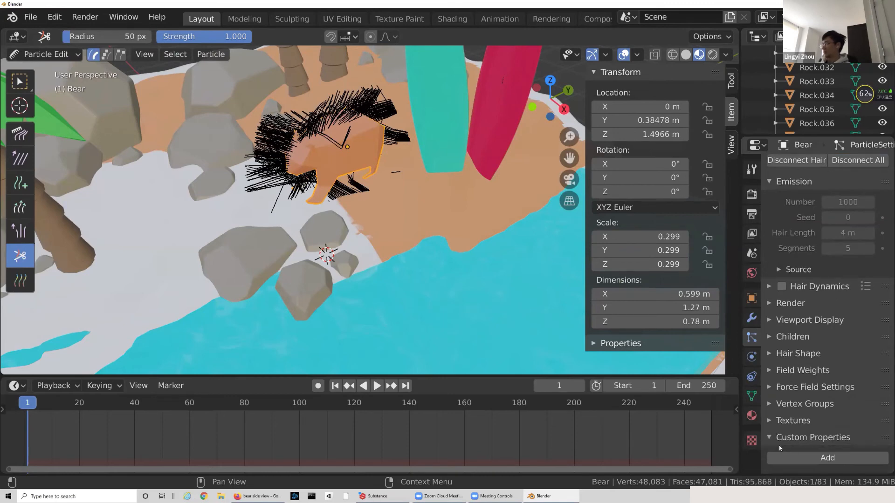
{"action": "left_click", "coordinate": [770, 438]}
{"action": "left_click", "coordinate": [773, 448]}
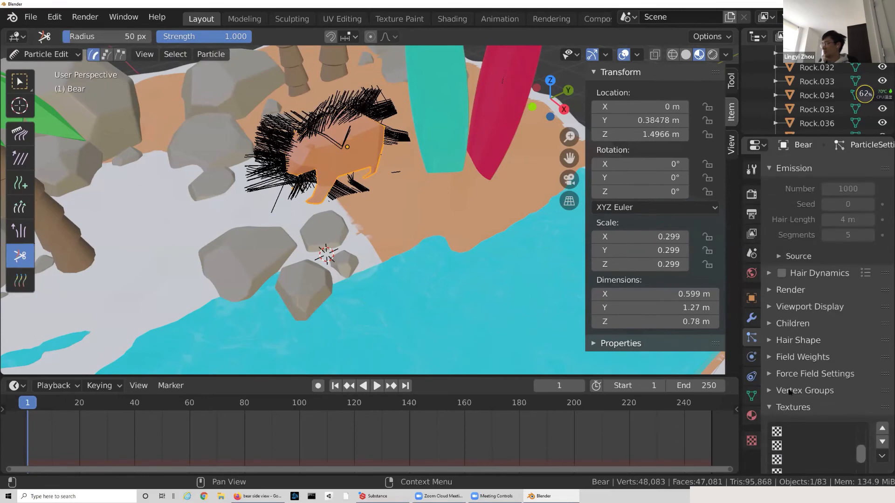
Step: Examine the hair system's Vertex Groups, Force Field, Field Weights, Hair Shape, Children and Viewport Display settings
{"action": "left_click", "coordinate": [789, 392]}
{"action": "scroll", "coordinate": [790, 357], "scroll_direction": "down", "scroll_amount": 2}
{"action": "scroll", "coordinate": [773, 317], "scroll_direction": "down", "scroll_amount": 1}
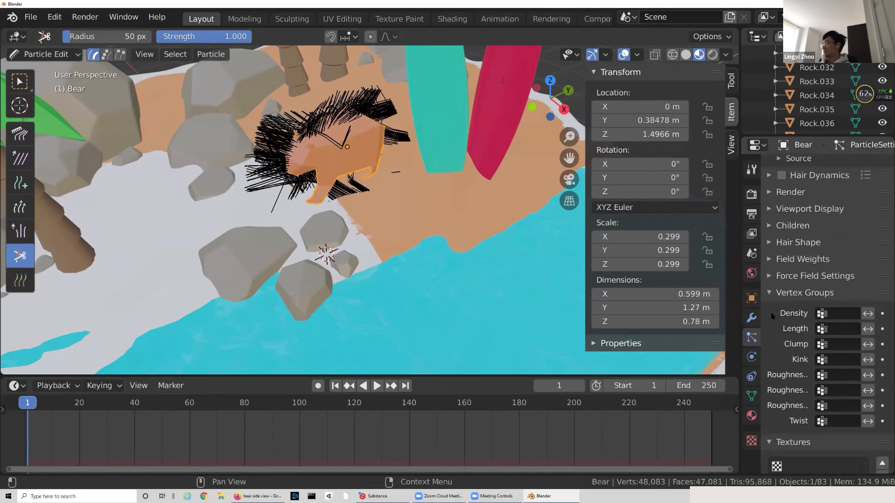
{"action": "left_click", "coordinate": [773, 319]}
{"action": "left_click", "coordinate": [773, 304]}
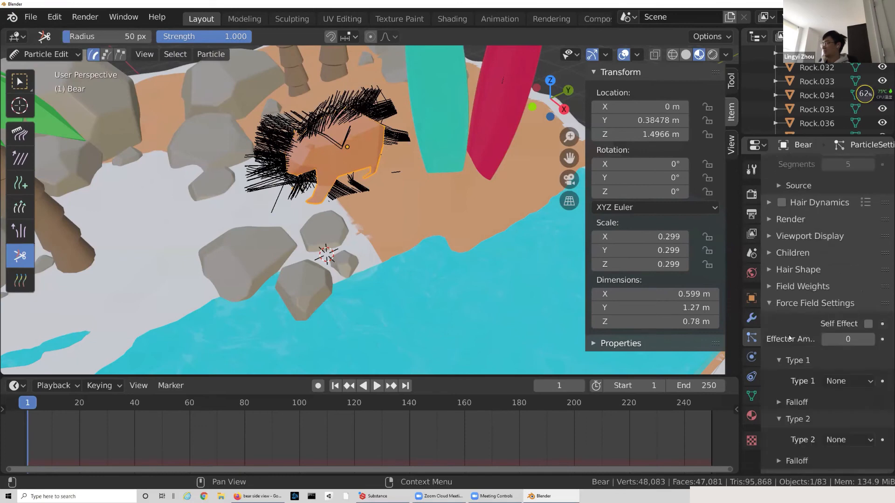
{"action": "left_click", "coordinate": [772, 286]}
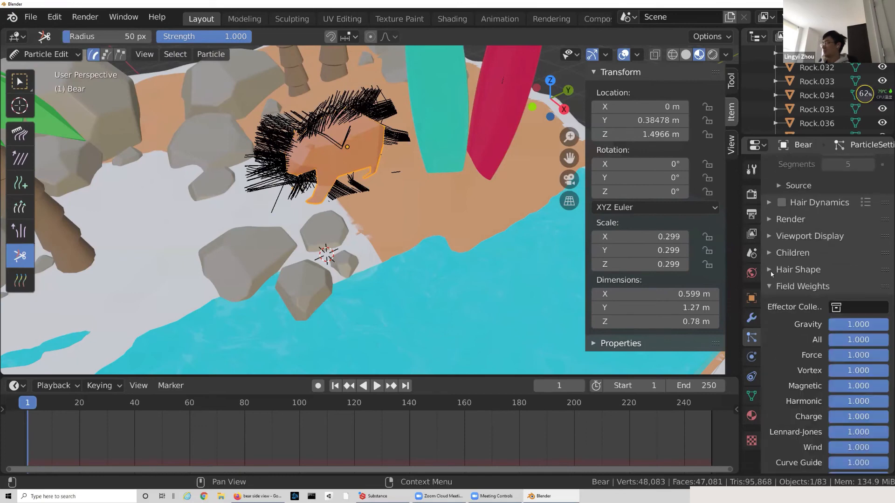
{"action": "left_click", "coordinate": [769, 269]}
{"action": "left_click", "coordinate": [768, 253]}
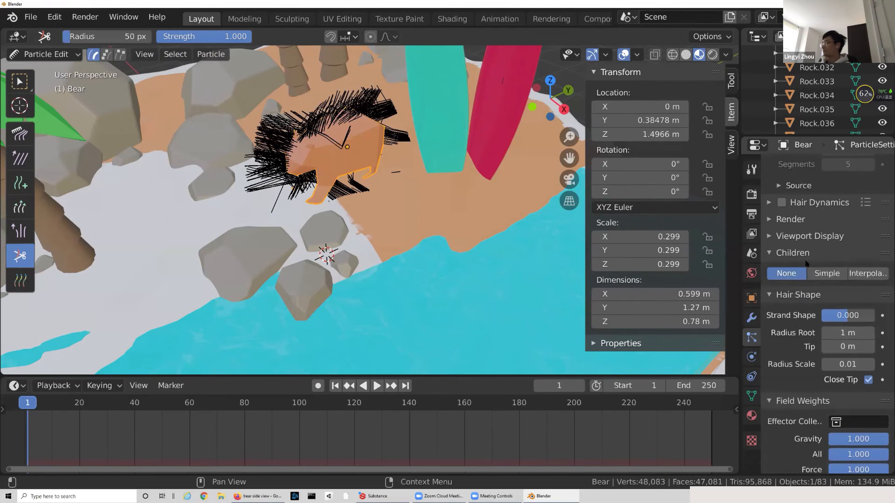
{"action": "left_click", "coordinate": [769, 236]}
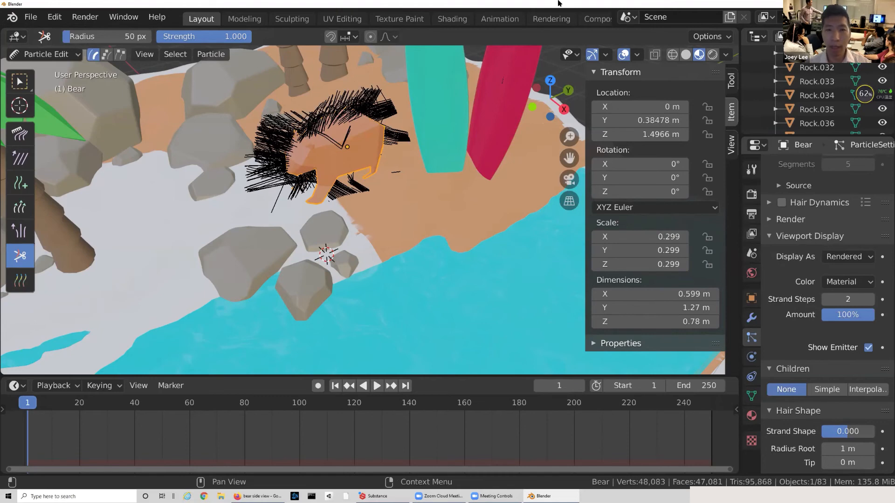
Step: Switch to Firefox and search the web for "cospace" in a new tab
{"action": "left_click", "coordinate": [269, 496]}
{"action": "left_click", "coordinate": [271, 495]}
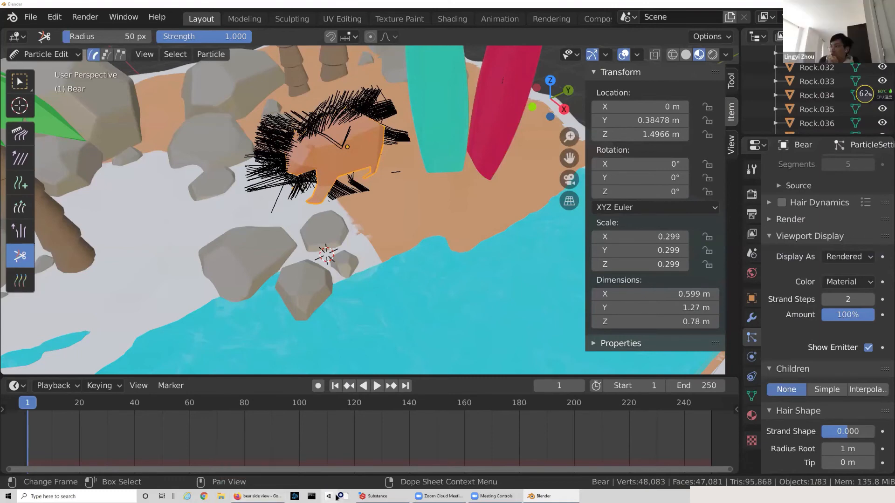
{"action": "mouse_move", "coordinate": [279, 497]}
{"action": "left_click", "coordinate": [258, 468]}
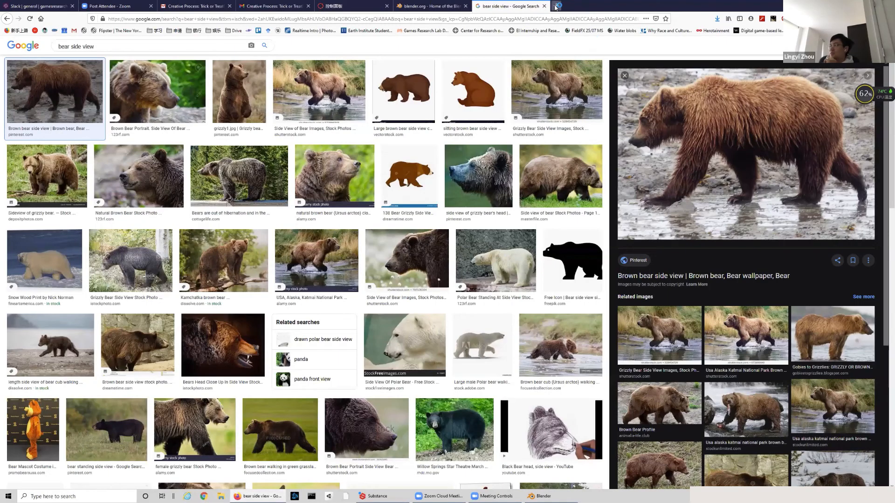
{"action": "left_click", "coordinate": [556, 7]}
{"action": "type", "text": "c"}
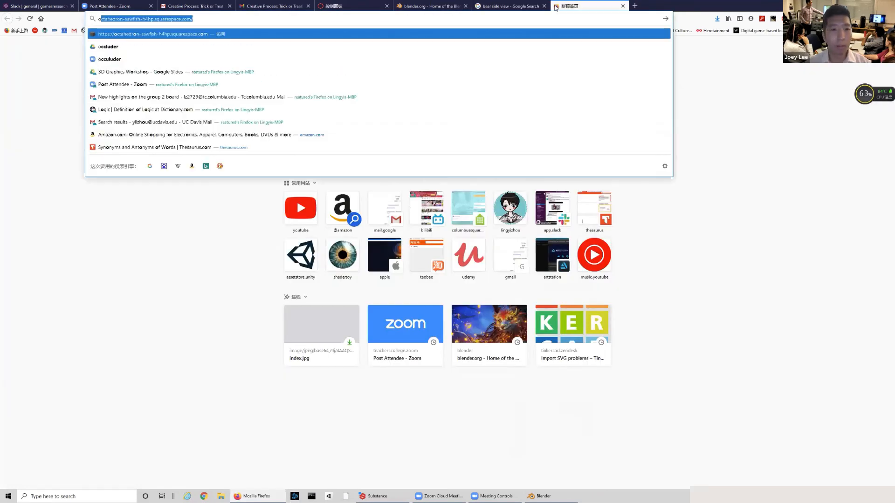
{"action": "type", "text": "ospace"}
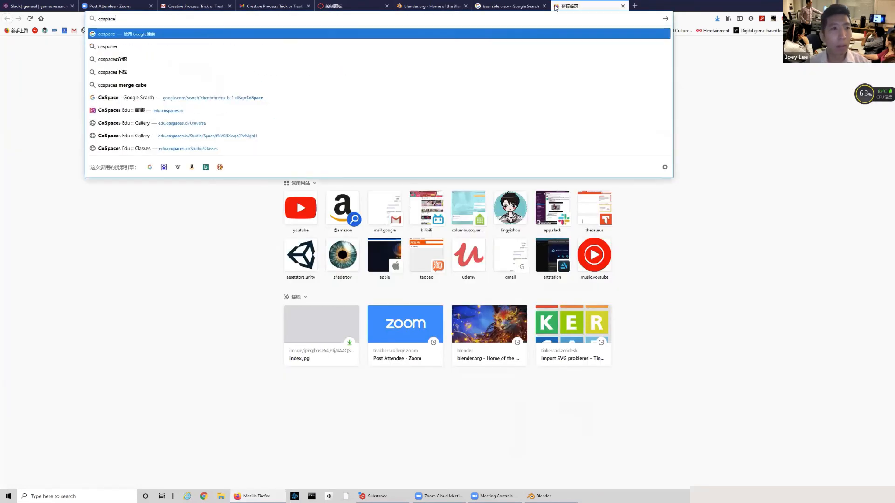
{"action": "key", "text": "Return"}
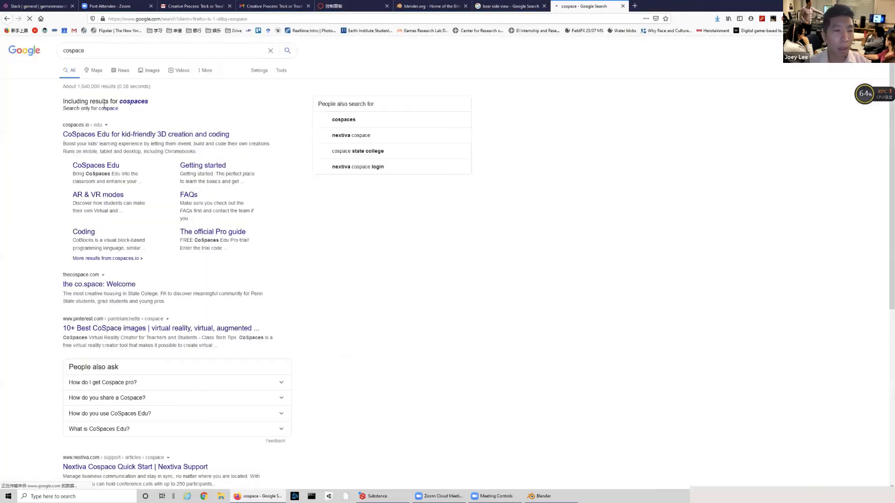
Step: Open the CoSpaces Edu website from the search results and go to its login page
{"action": "left_click", "coordinate": [115, 135]}
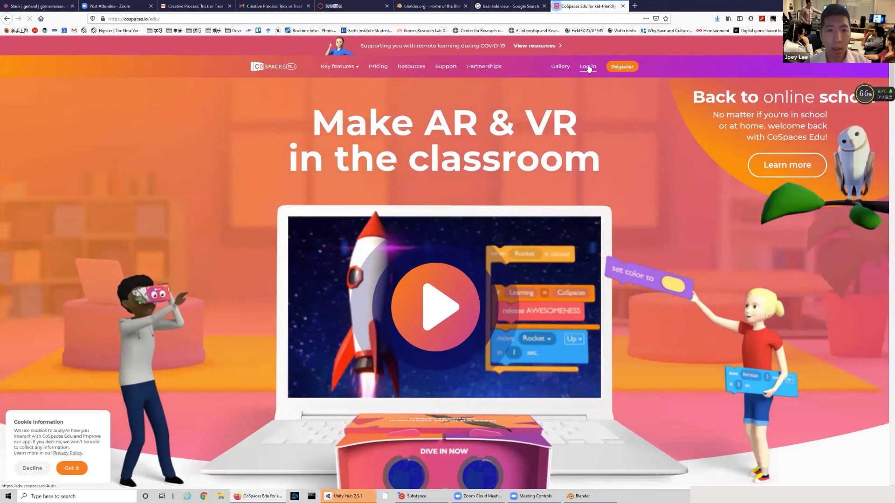
{"action": "left_click", "coordinate": [588, 68]}
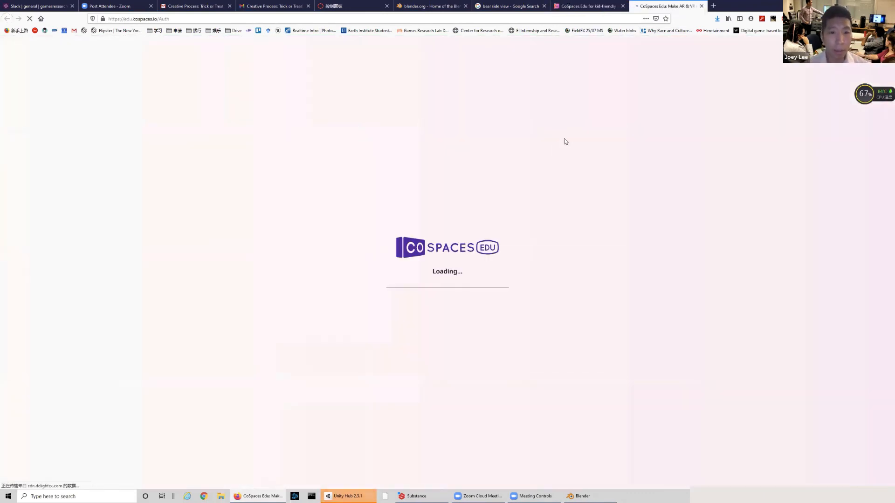
Step: Switch to Unity Hub, dismiss the open-project dialog and start a new project with Unity 2019.3.0f3
{"action": "left_click", "coordinate": [337, 494]}
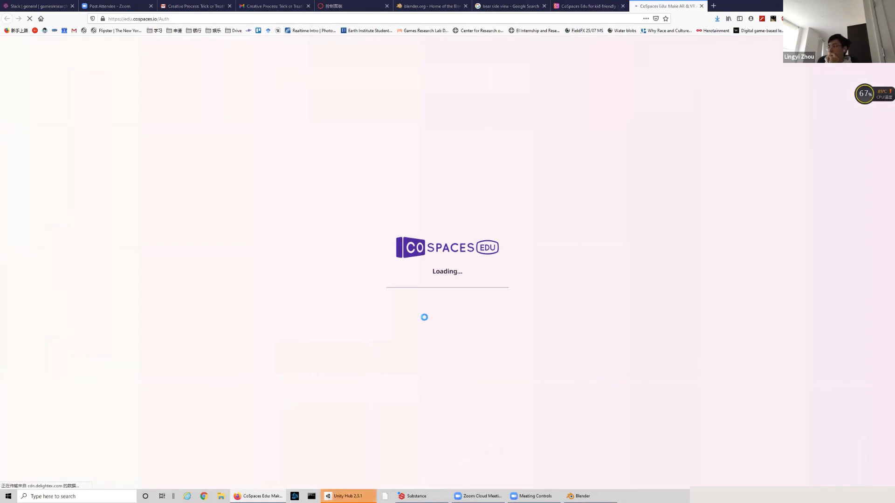
{"action": "left_click", "coordinate": [548, 94]}
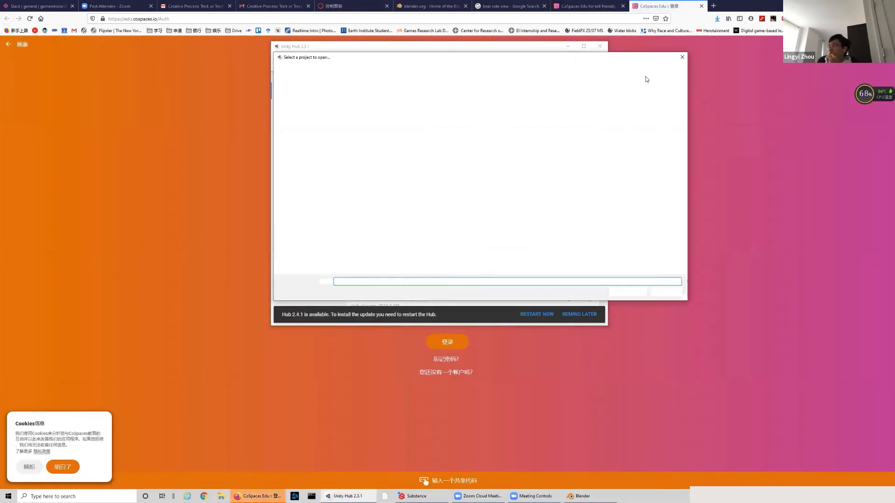
{"action": "left_click", "coordinate": [681, 57]}
{"action": "left_click", "coordinate": [562, 93]}
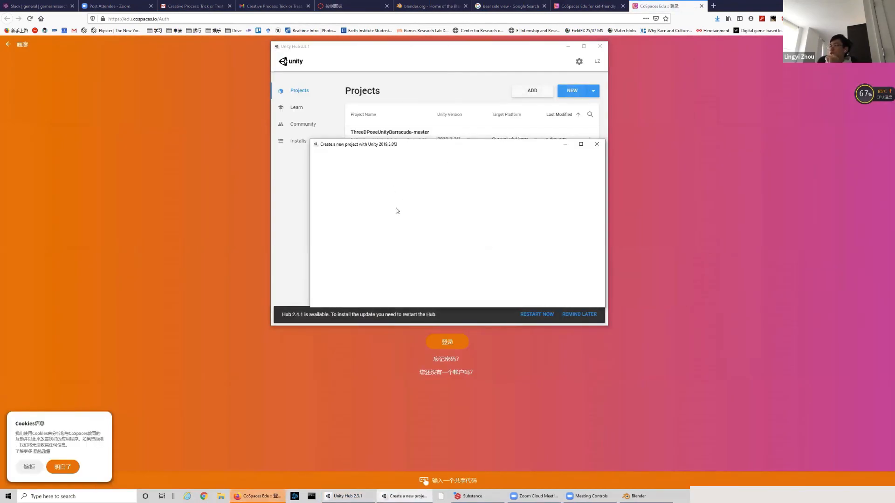
{"action": "left_click_drag", "start_coordinate": [396, 146], "coordinate": [281, 149]}
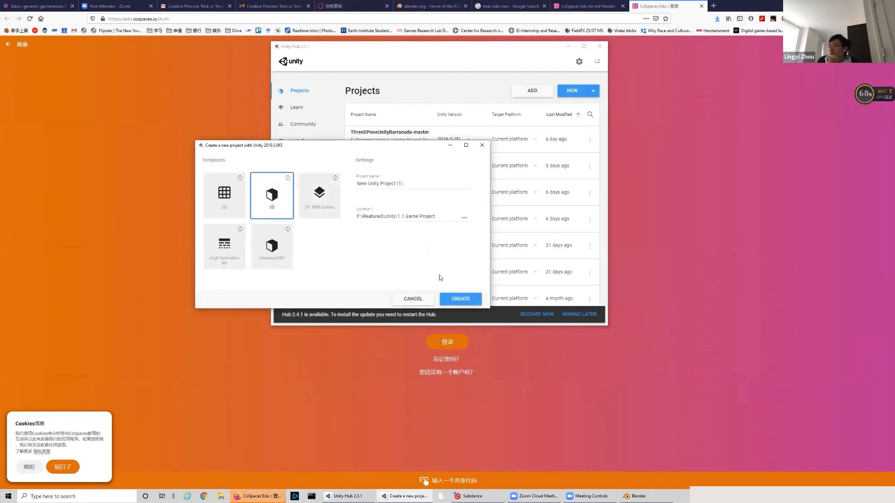
Step: Name the new 3D project "Import test" and create it
{"action": "triple_click", "coordinate": [423, 183]}
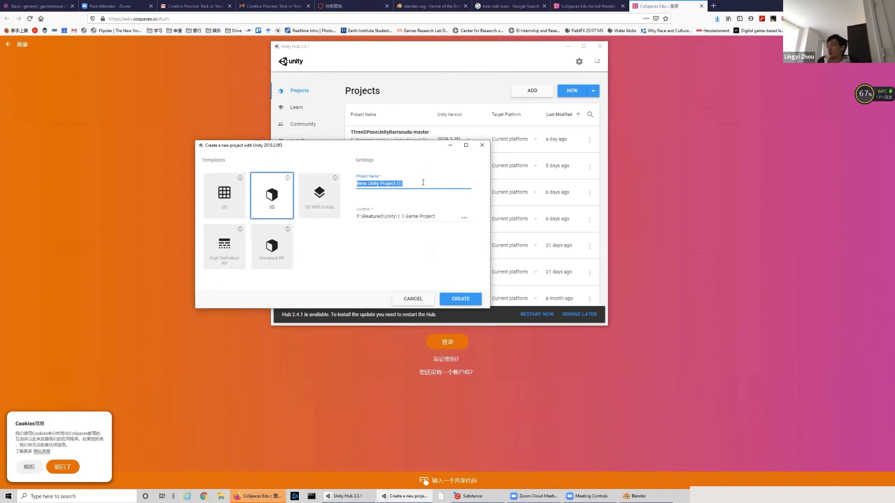
{"action": "type", "text": "Inter"}
{"action": "key", "text": "BackSpace"}
{"action": "key", "text": "BackSpace"}
{"action": "key", "text": "BackSpace"}
{"action": "key", "text": "BackSpace"}
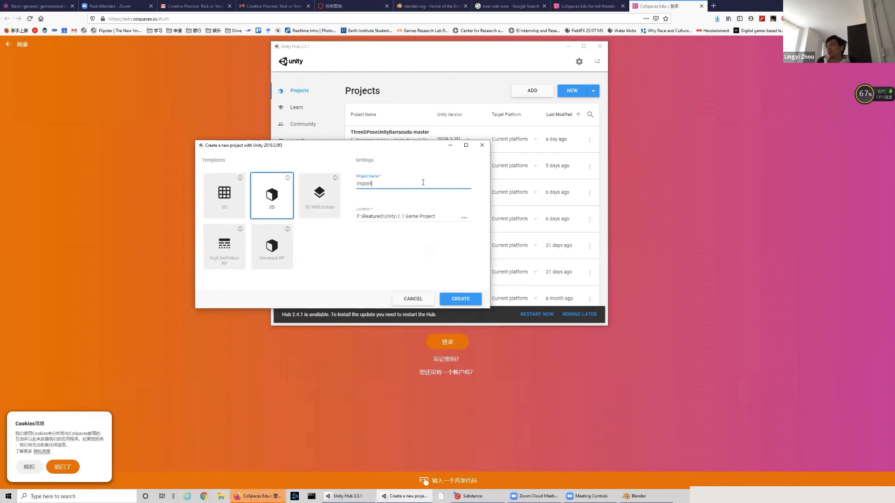
{"action": "type", "text": "mport"}
{"action": "left_click", "coordinate": [465, 299]}
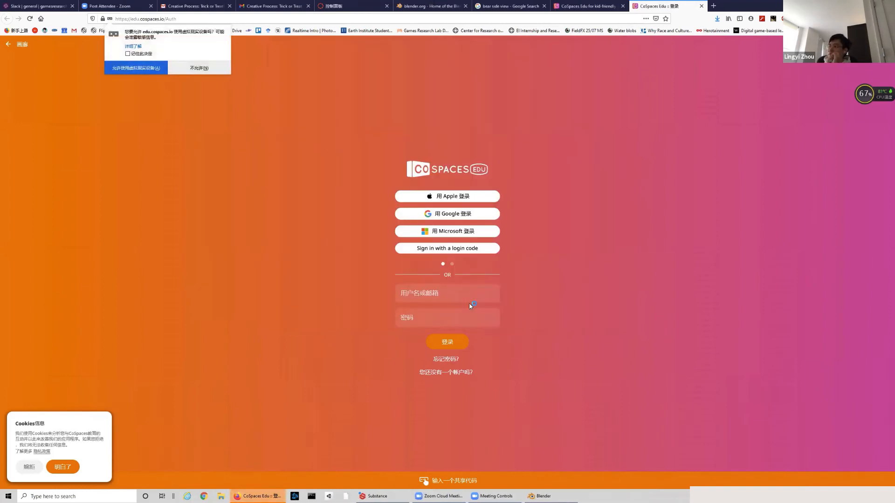
Step: Sign in to CoSpaces Edu with the university Google account
{"action": "left_click", "coordinate": [495, 213]}
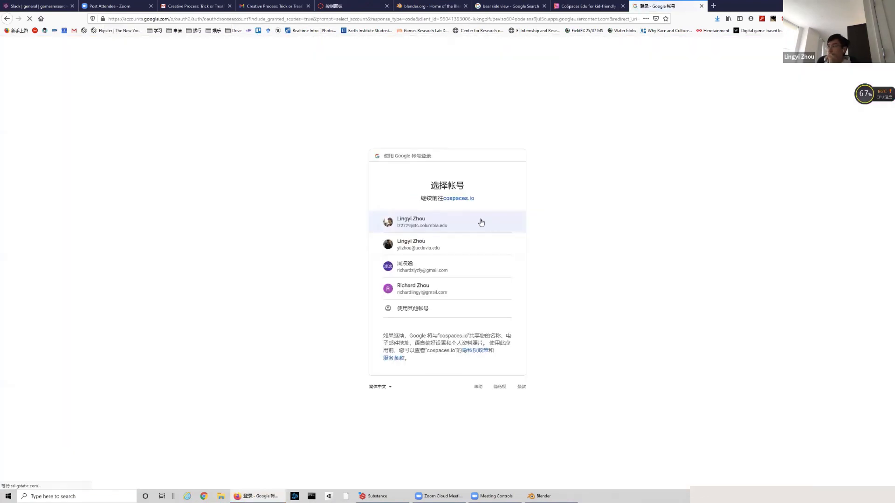
{"action": "left_click", "coordinate": [483, 221]}
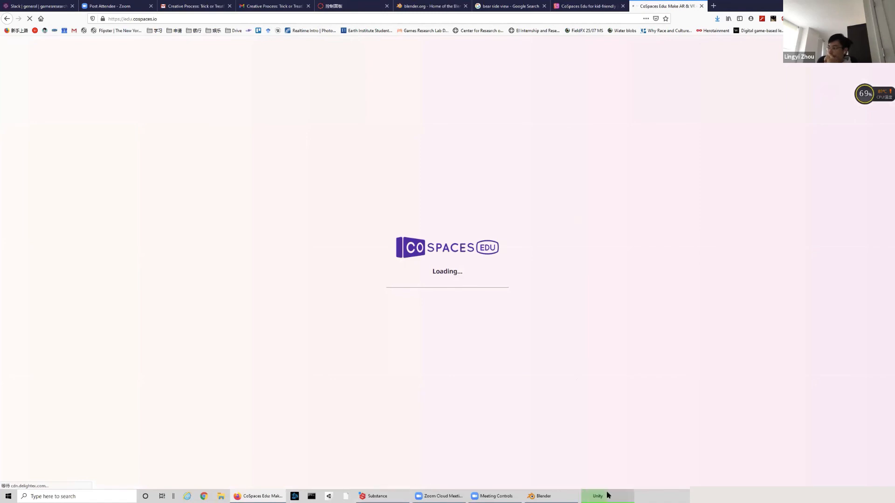
{"action": "mouse_move", "coordinate": [612, 495]}
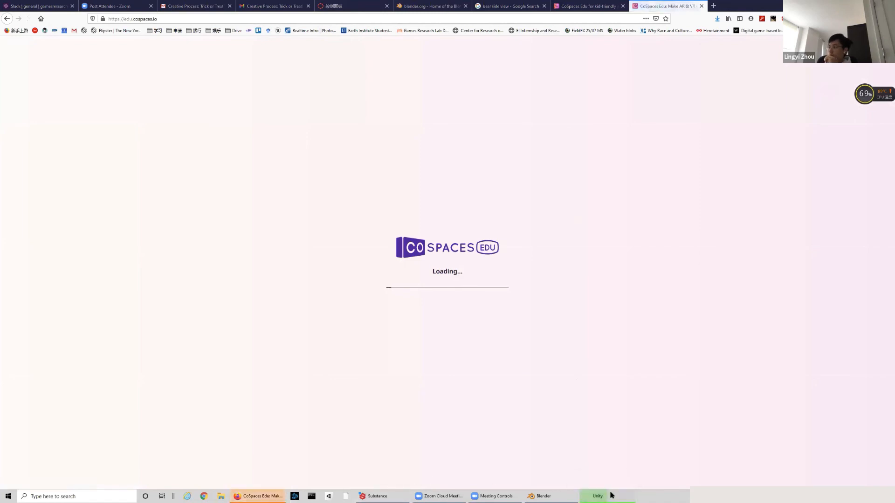
Step: Switch to Blender and remove the hair particle system from the bear
{"action": "left_click", "coordinate": [560, 494]}
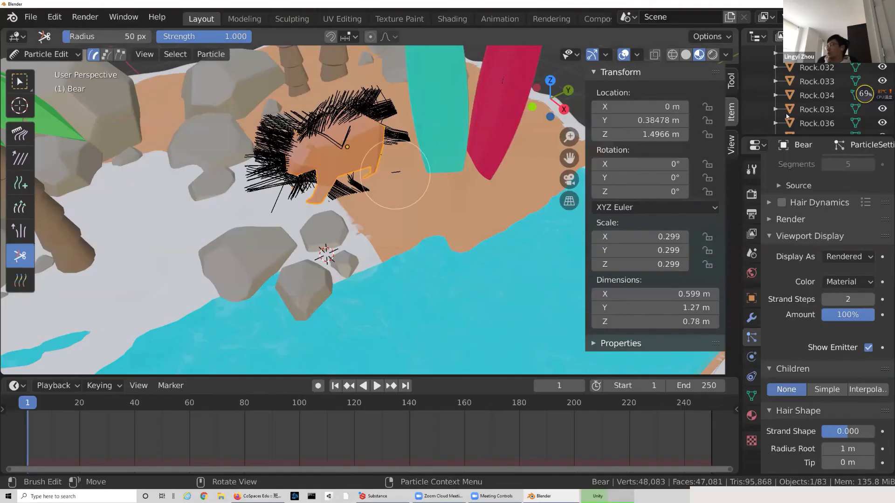
{"action": "scroll", "coordinate": [836, 219], "scroll_direction": "up", "scroll_amount": 8}
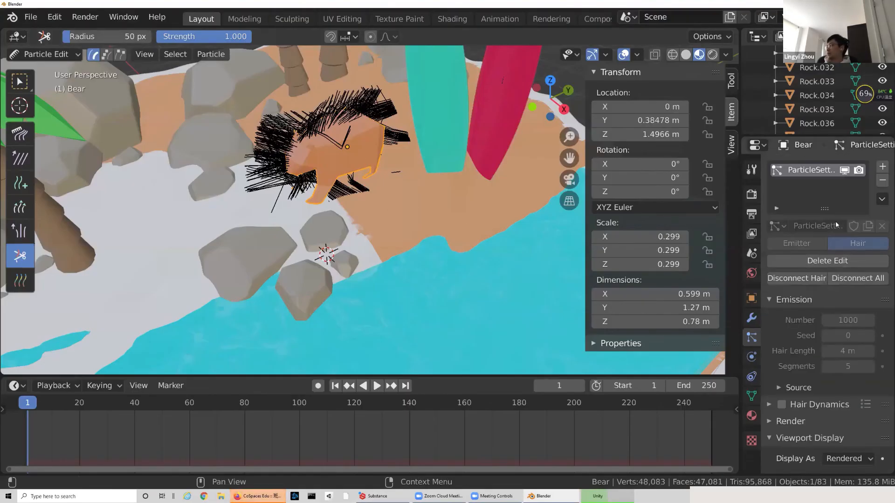
{"action": "left_click", "coordinate": [882, 180]}
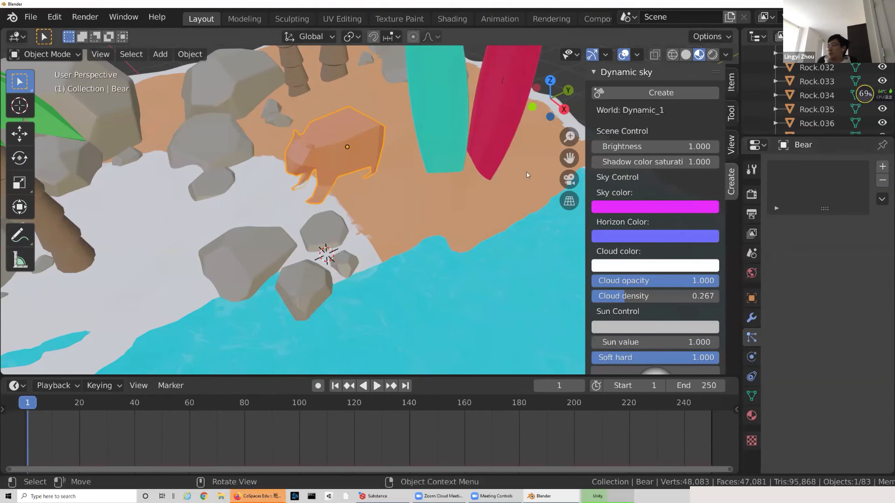
Step: Export the model in FBX format to the Desktop as Bear.fbx
{"action": "middle_click_drag", "start_coordinate": [368, 140], "coordinate": [97, 64]}
{"action": "left_click", "coordinate": [31, 17]}
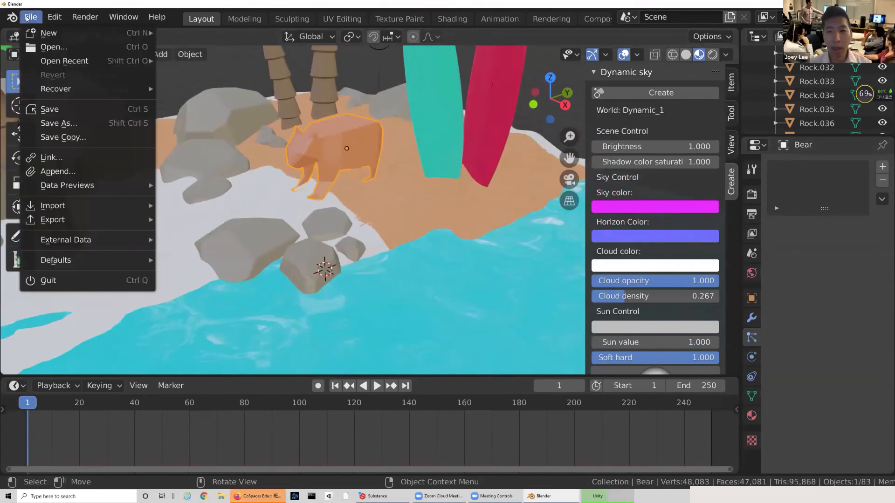
{"action": "mouse_move", "coordinate": [130, 220]}
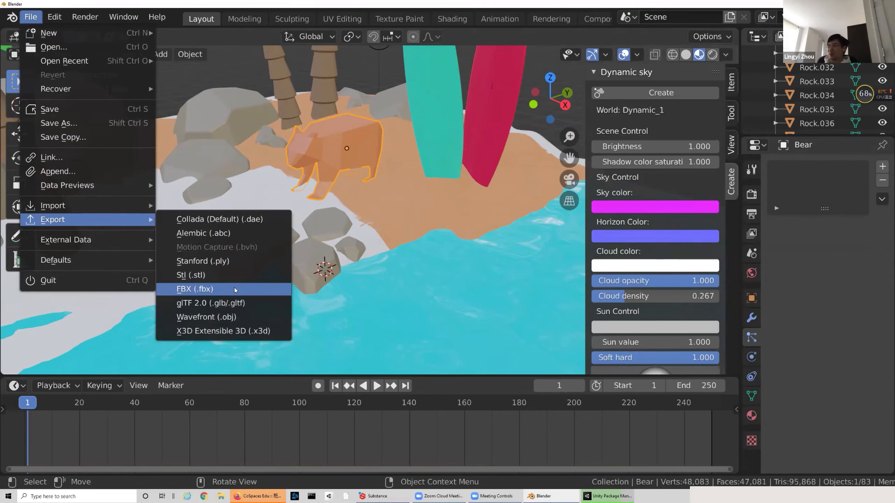
{"action": "left_click", "coordinate": [238, 292]}
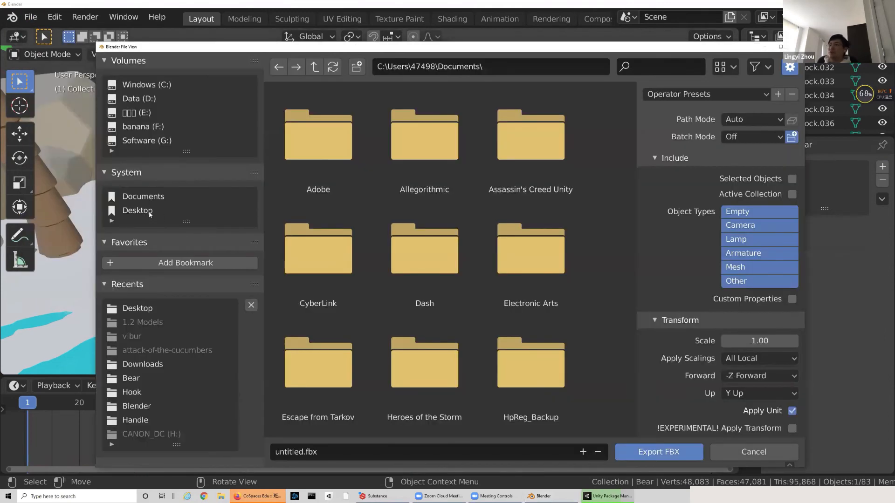
{"action": "left_click", "coordinate": [149, 213]}
{"action": "left_click", "coordinate": [322, 452]}
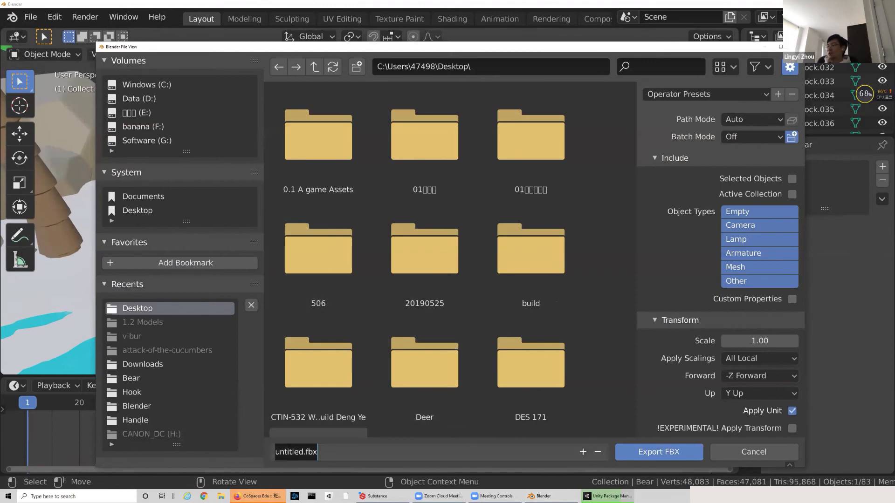
{"action": "double_click", "coordinate": [294, 452]}
{"action": "type", "text": "Bear"}
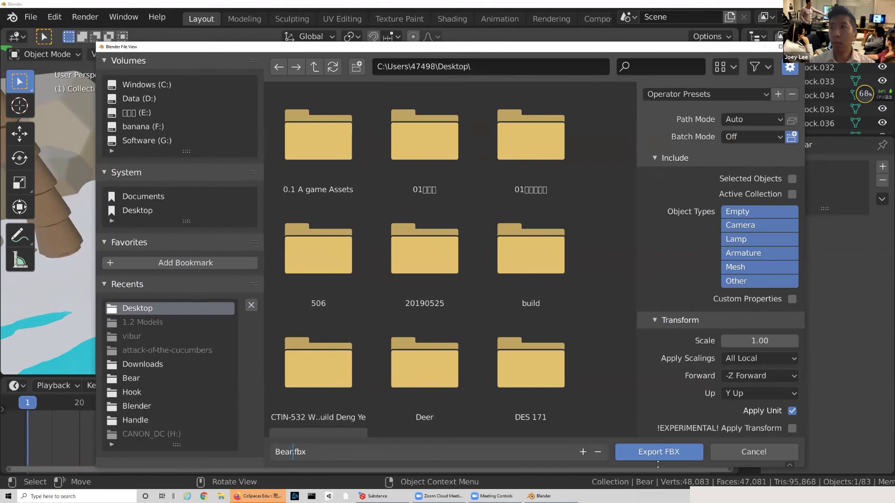
{"action": "left_click", "coordinate": [676, 452]}
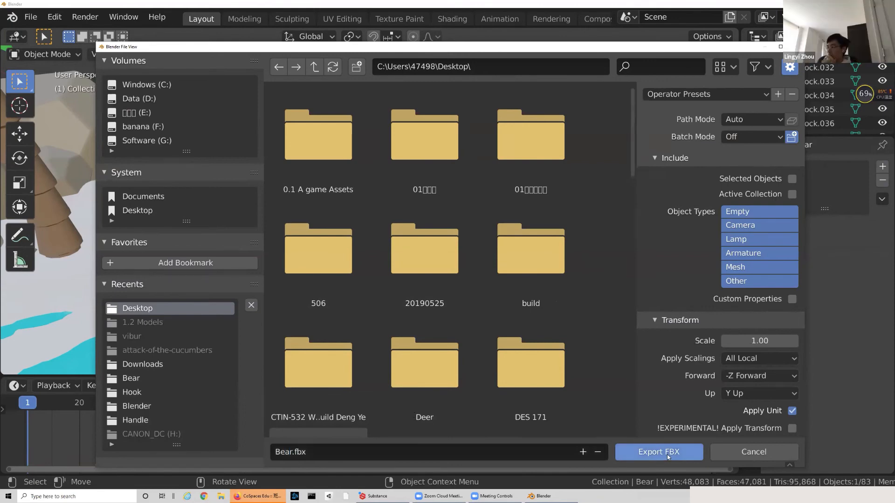
{"action": "left_click", "coordinate": [683, 449]}
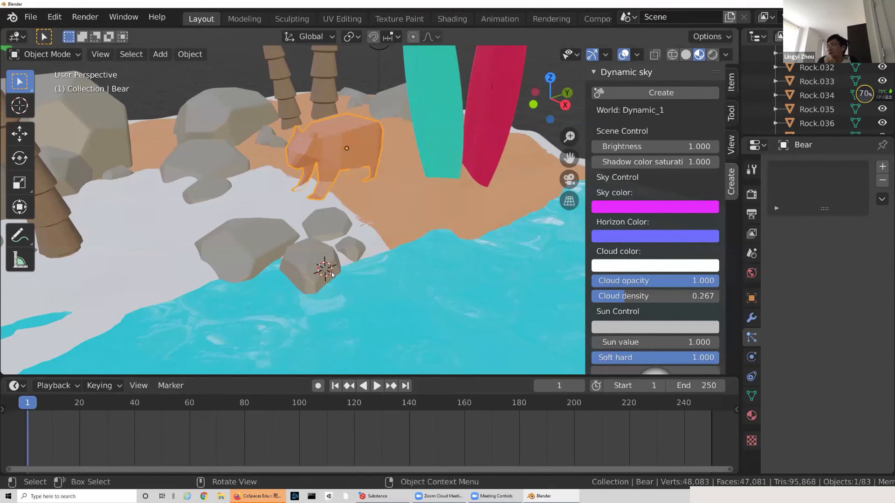
Step: Review the FBX export options again, including Selected Objects, and close the dialog without exporting
{"action": "left_click", "coordinate": [30, 17]}
{"action": "mouse_move", "coordinate": [122, 224]}
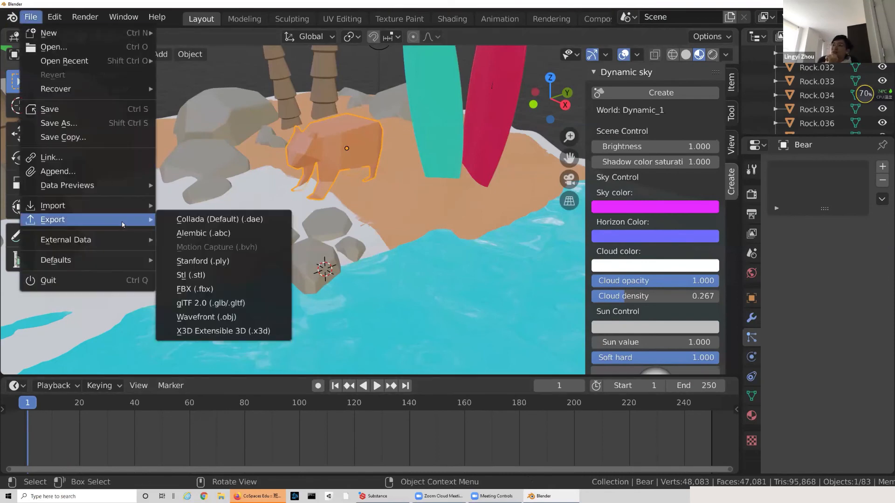
{"action": "left_click", "coordinate": [195, 289]}
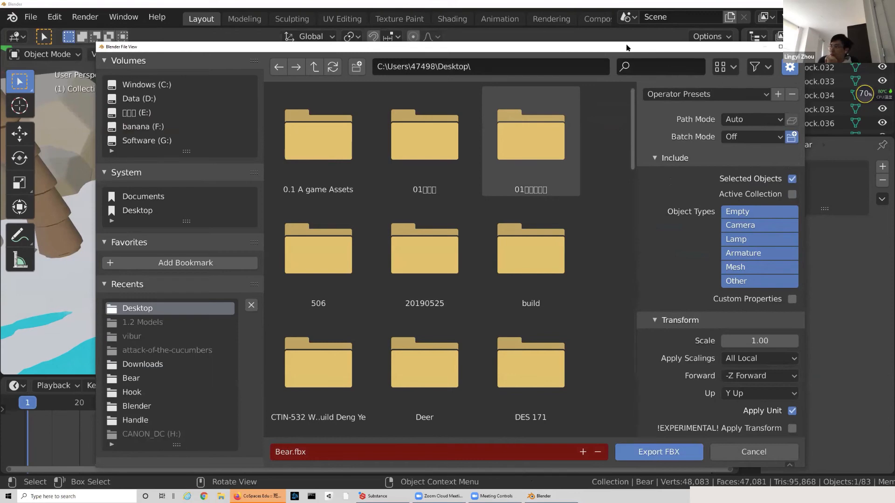
{"action": "left_click_drag", "start_coordinate": [627, 47], "coordinate": [587, 36]}
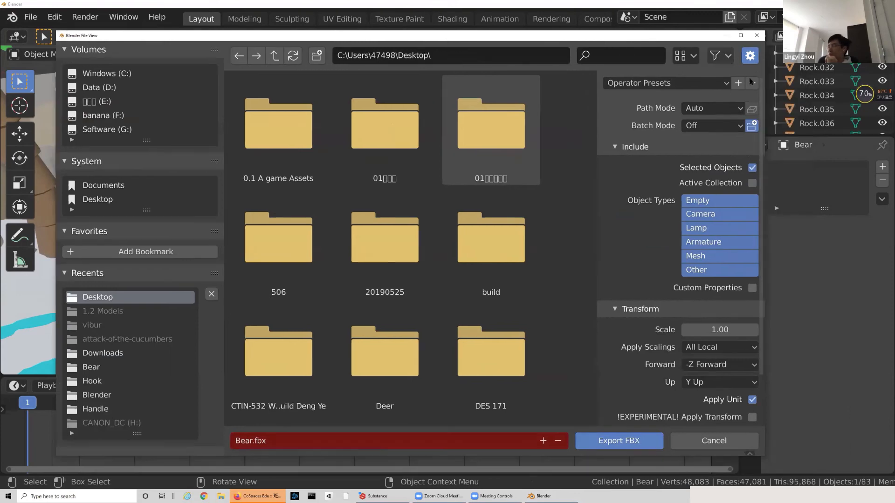
{"action": "left_click", "coordinate": [758, 35]}
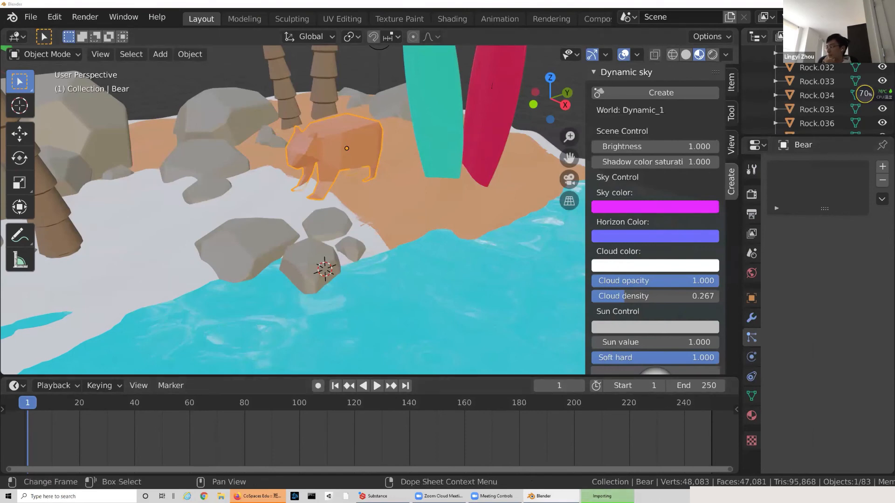
Step: Look at the desktop, return to CoSpaces Edu in Firefox and deny the site access to virtual reality devices
{"action": "left_click", "coordinate": [258, 497]}
{"action": "key", "text": "super+d"}
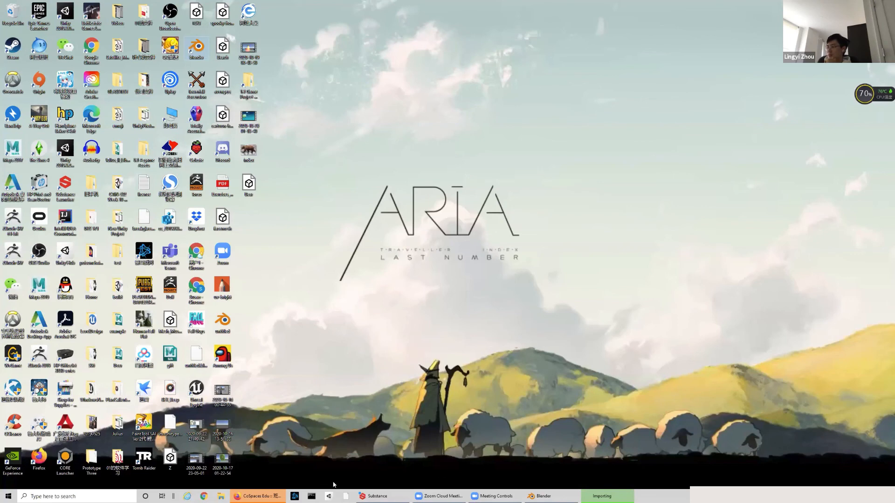
{"action": "left_click", "coordinate": [271, 495]}
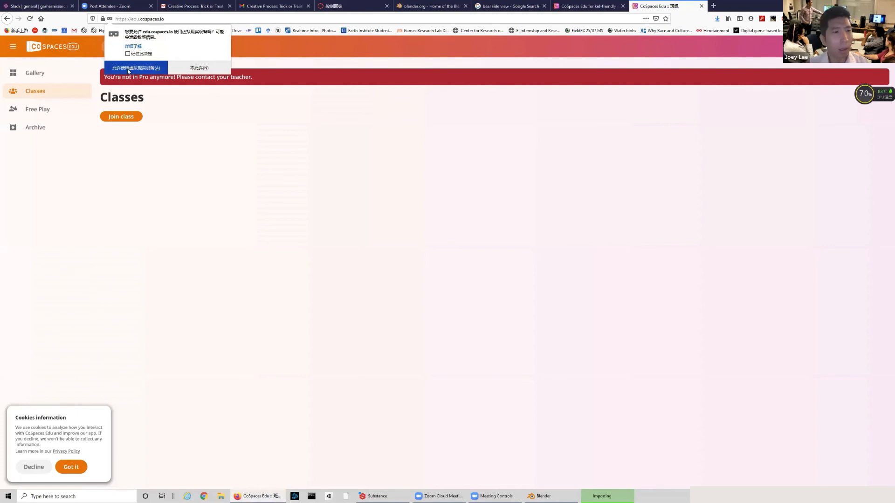
{"action": "left_click", "coordinate": [215, 67]}
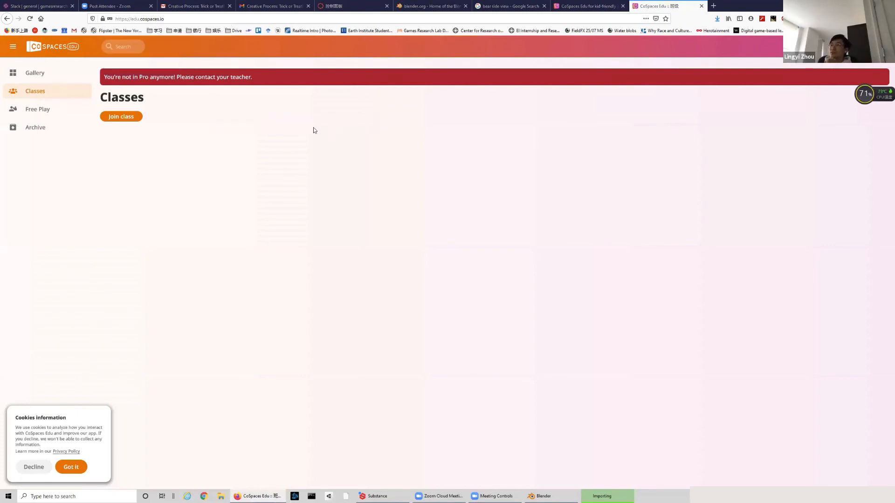
Step: Open the class-joining form, close it without entering a code and go to the Free Play section
{"action": "left_click", "coordinate": [126, 118]}
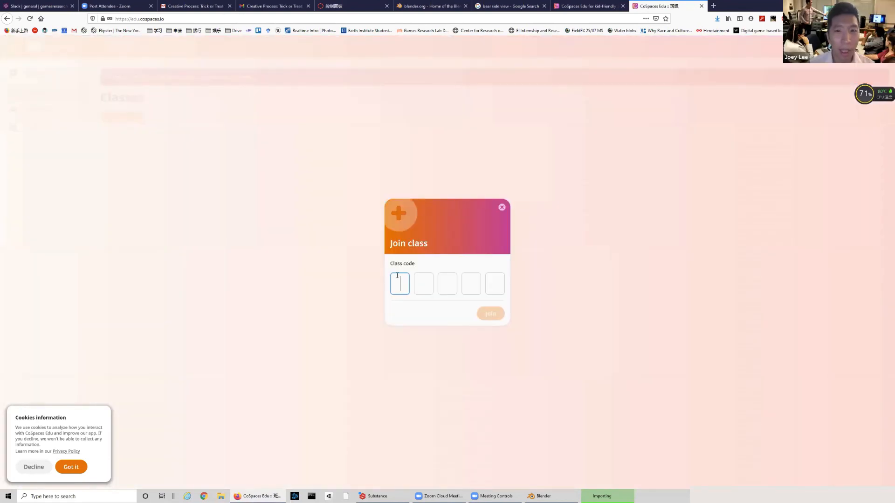
{"action": "left_click", "coordinate": [502, 207]}
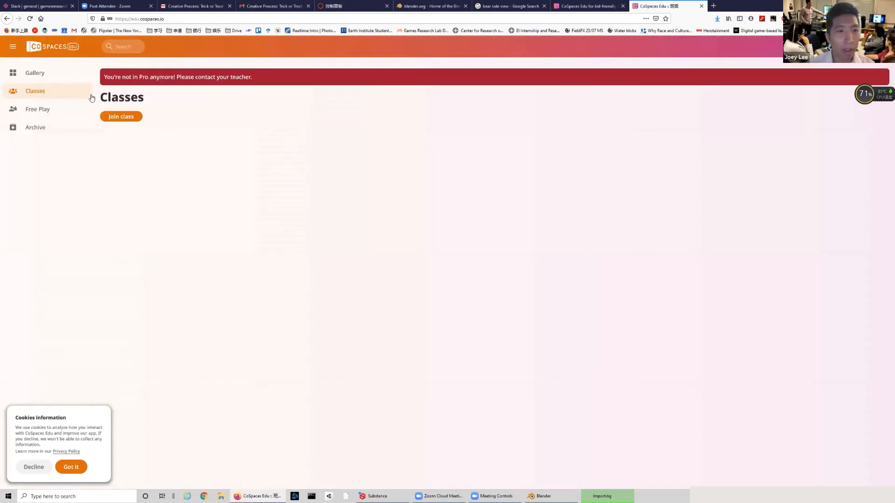
{"action": "left_click", "coordinate": [70, 111]}
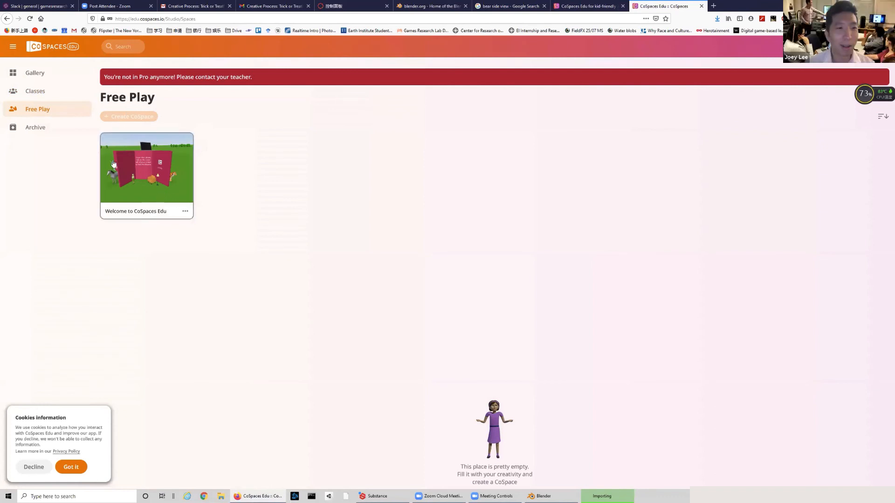
Step: Accept the cookie notice and open the "Welcome to CoSpaces Edu" space
{"action": "left_click", "coordinate": [60, 127]}
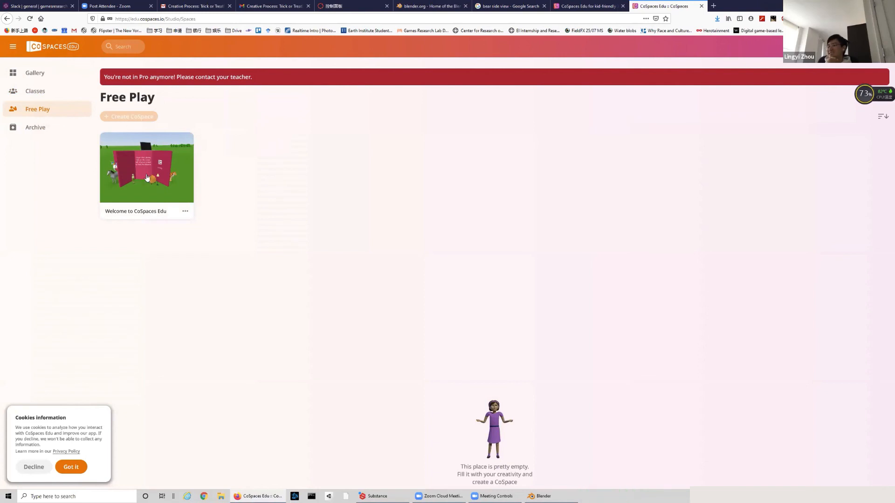
{"action": "left_click", "coordinate": [65, 468]}
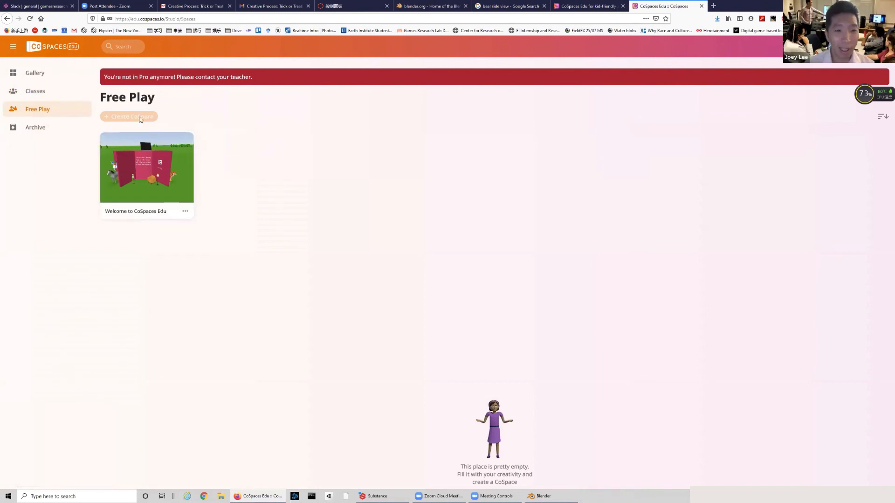
{"action": "left_click", "coordinate": [154, 170]}
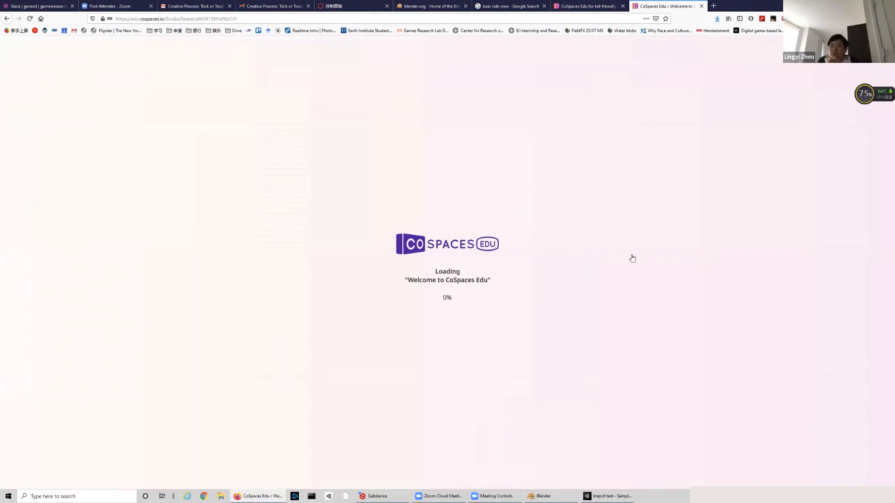
Step: Check the Import test project in the Unity editor and return to the CoSpaces space in Firefox
{"action": "left_click", "coordinate": [608, 495]}
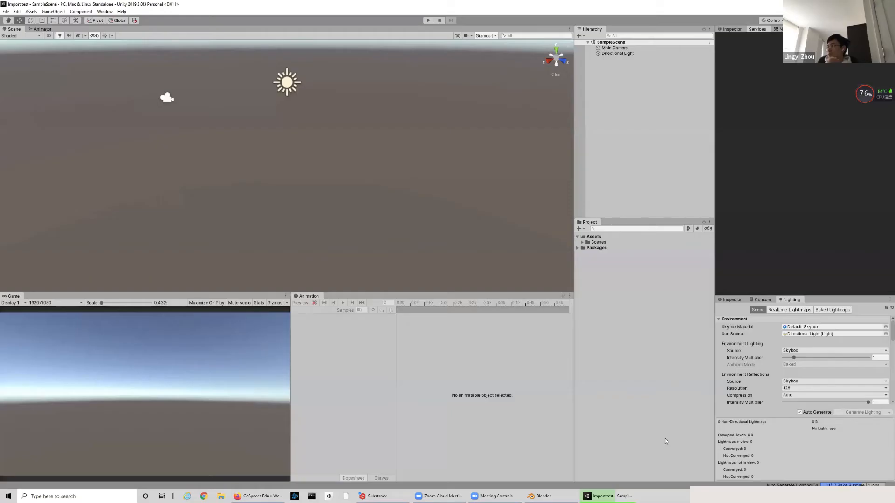
{"action": "left_click", "coordinate": [611, 495]}
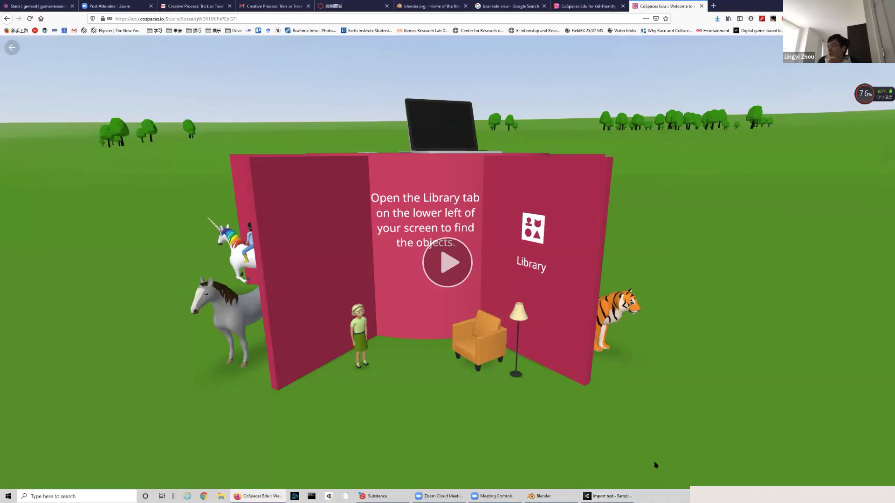
Step: Switch to the Unity editor and open the Desktop folder in a single File Explorer window over it
{"action": "left_click", "coordinate": [609, 496]}
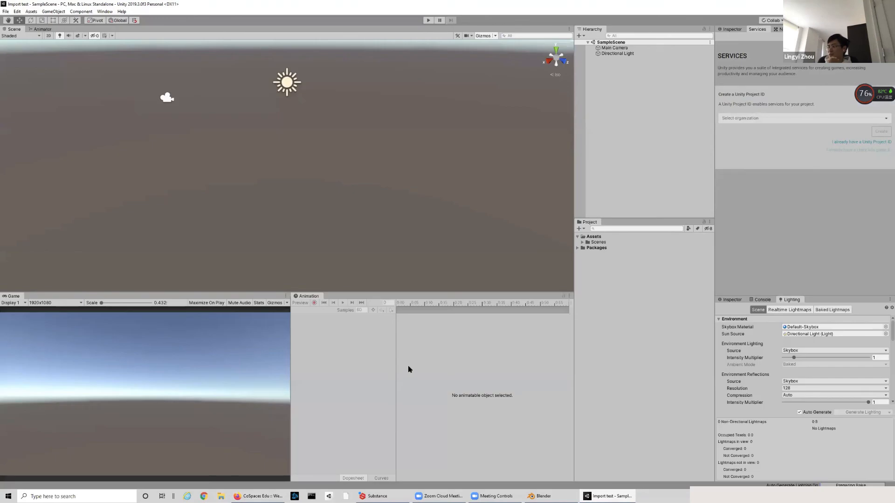
{"action": "left_click", "coordinate": [220, 496]}
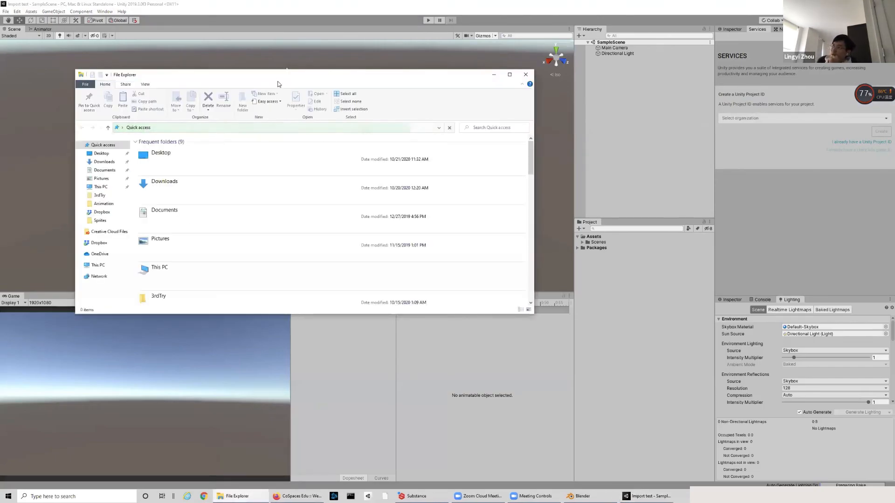
{"action": "left_click_drag", "start_coordinate": [278, 80], "coordinate": [230, 104]}
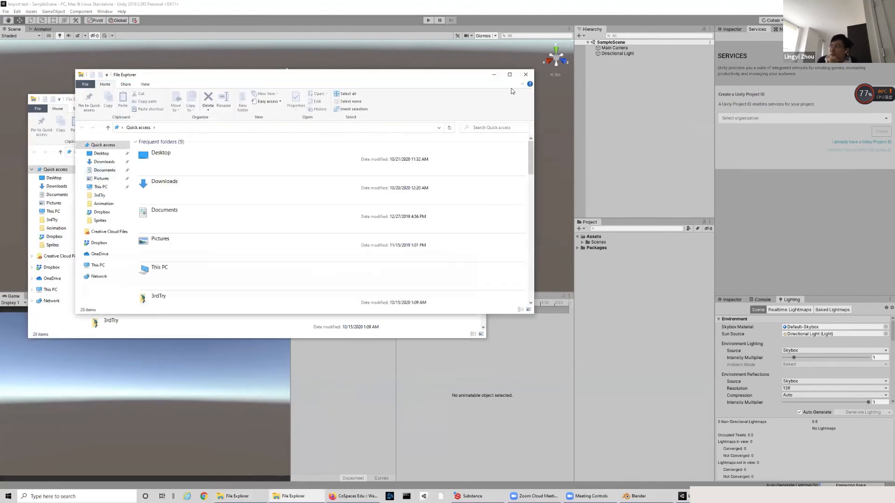
{"action": "left_click", "coordinate": [525, 74]}
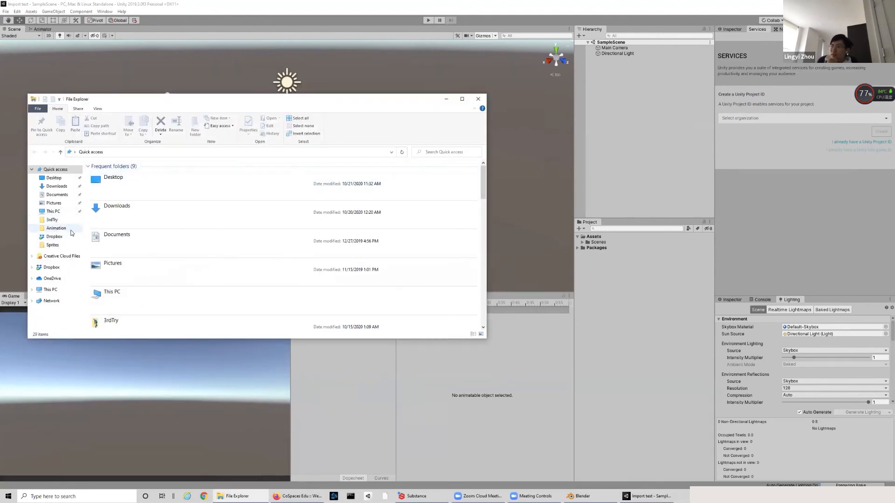
{"action": "left_click", "coordinate": [64, 291]}
{"action": "left_click", "coordinate": [54, 178]}
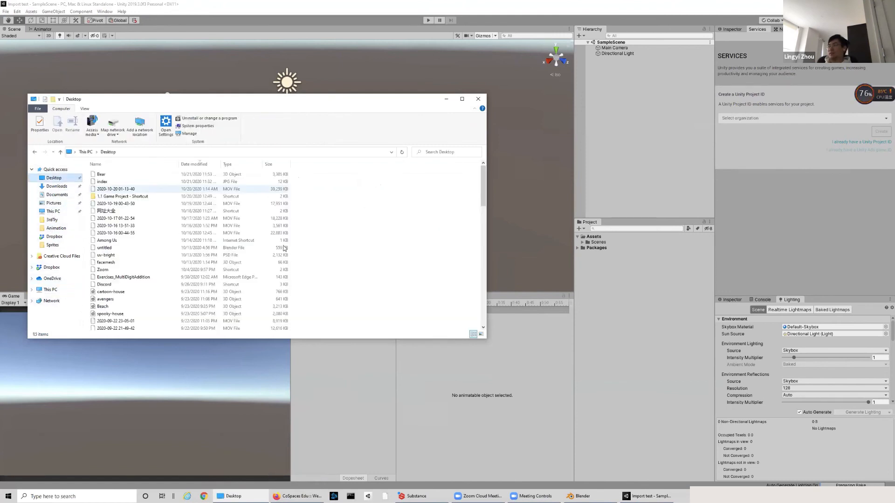
Step: Import the Bear 3D model file from the Desktop folder into the project's Assets and minimize File Explorer
{"action": "scroll", "coordinate": [282, 247], "scroll_direction": "down", "scroll_amount": 13}
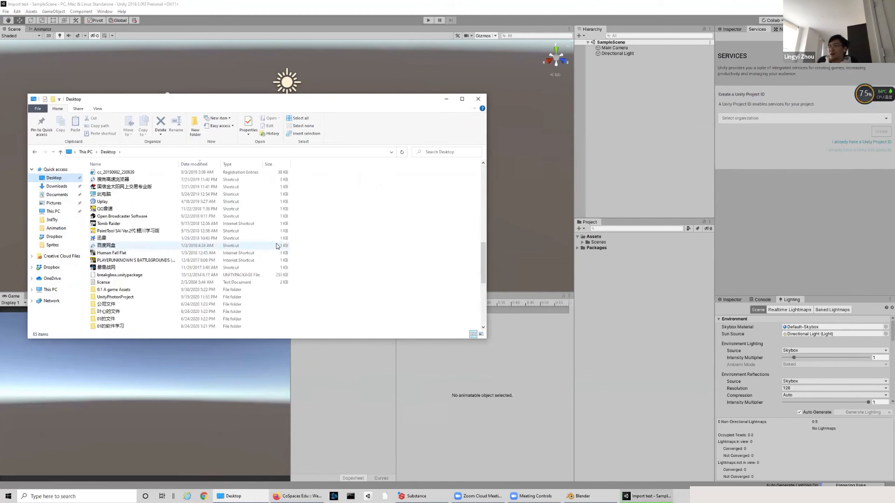
{"action": "scroll", "coordinate": [277, 245], "scroll_direction": "up", "scroll_amount": 15}
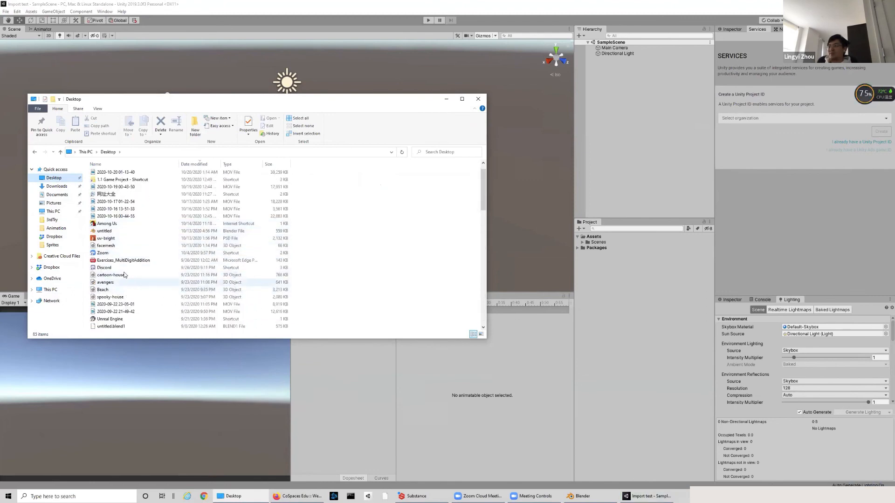
{"action": "scroll", "coordinate": [140, 219], "scroll_direction": "up", "scroll_amount": 1}
{"action": "left_click", "coordinate": [181, 175]}
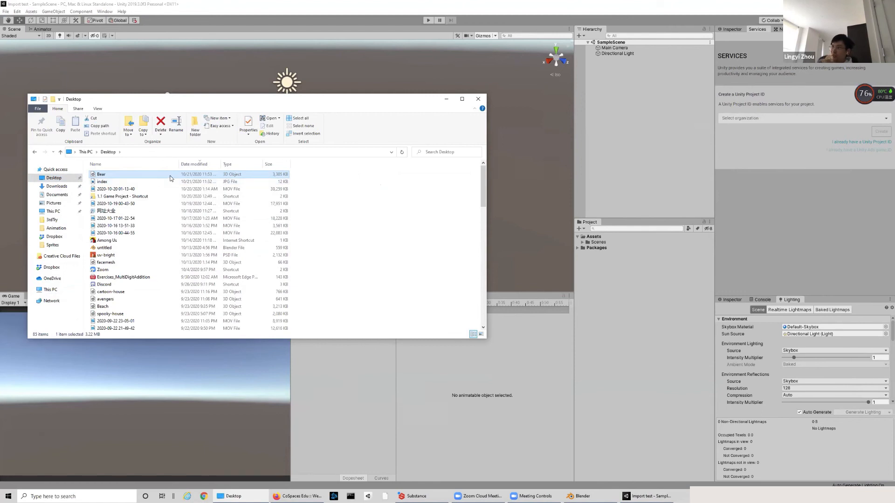
{"action": "left_click_drag", "start_coordinate": [170, 175], "coordinate": [611, 238]}
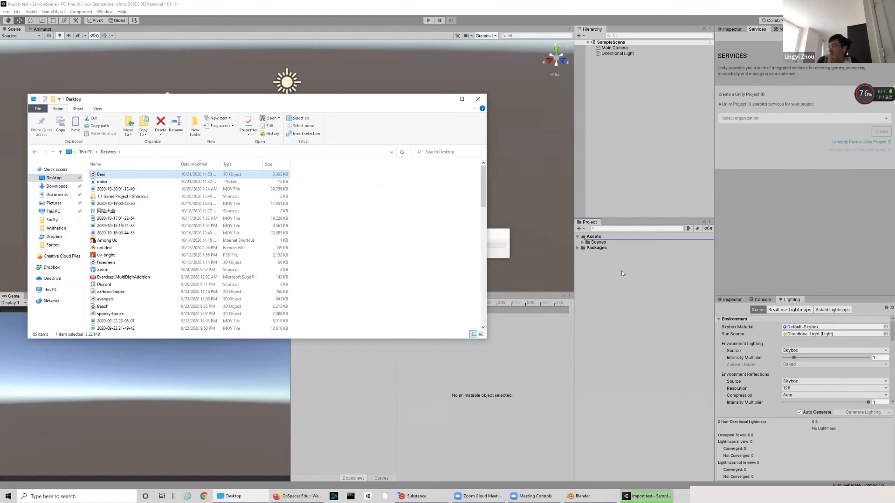
{"action": "left_click", "coordinate": [446, 99]}
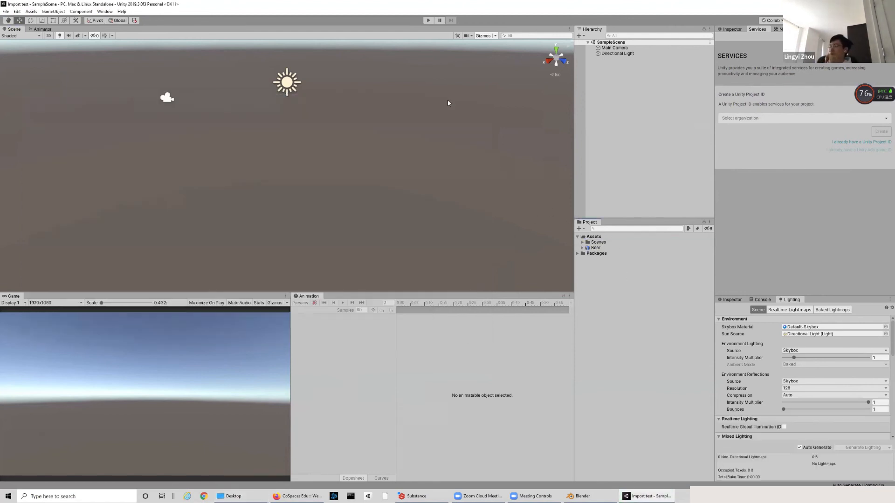
Step: Add the Bear asset to the SampleScene hierarchy and expand it to show its child objects
{"action": "left_click_drag", "start_coordinate": [590, 249], "coordinate": [606, 110]}
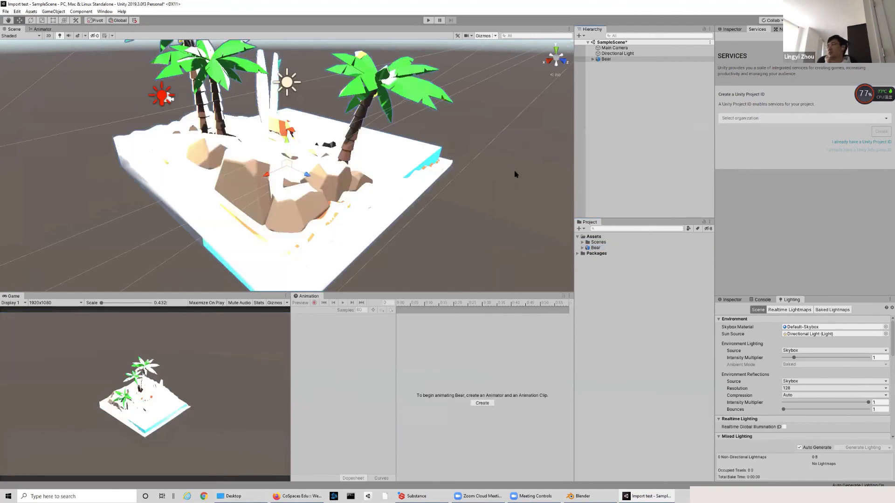
{"action": "left_click", "coordinate": [595, 60]}
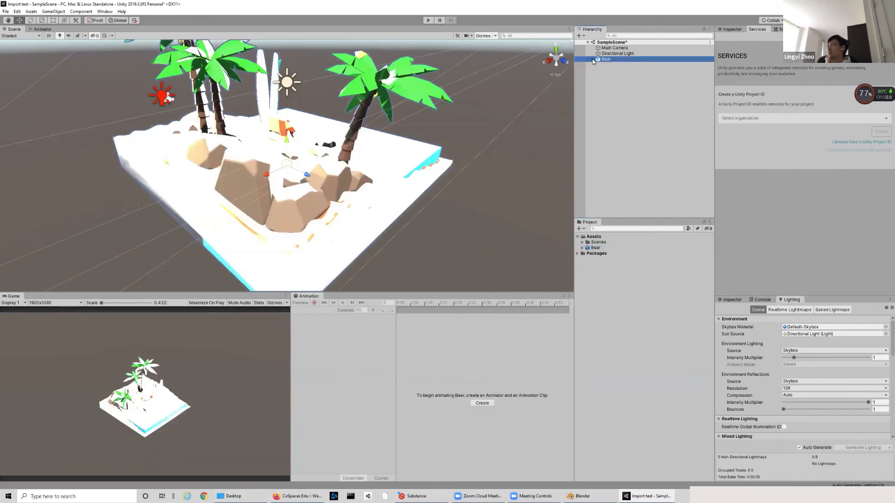
{"action": "left_click", "coordinate": [593, 59]}
Step: Check the contents of the Bear asset in the project and unpack the Bear prefab in the hierarchy
{"action": "right_click", "coordinate": [600, 63]}
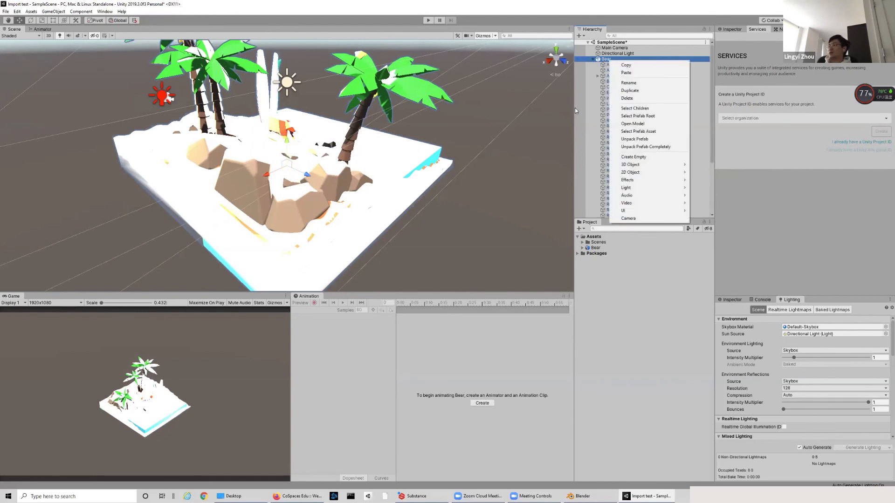
{"action": "left_click", "coordinate": [677, 58]}
{"action": "right_click", "coordinate": [667, 61]}
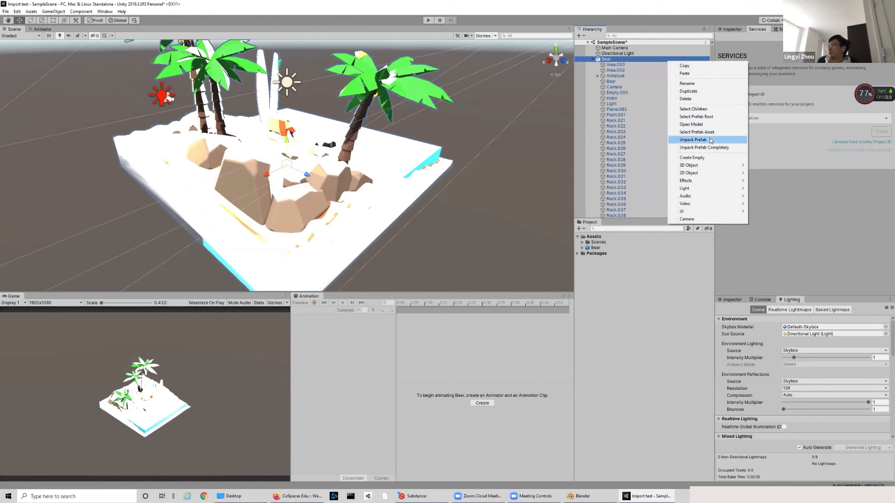
{"action": "left_click", "coordinate": [596, 252]}
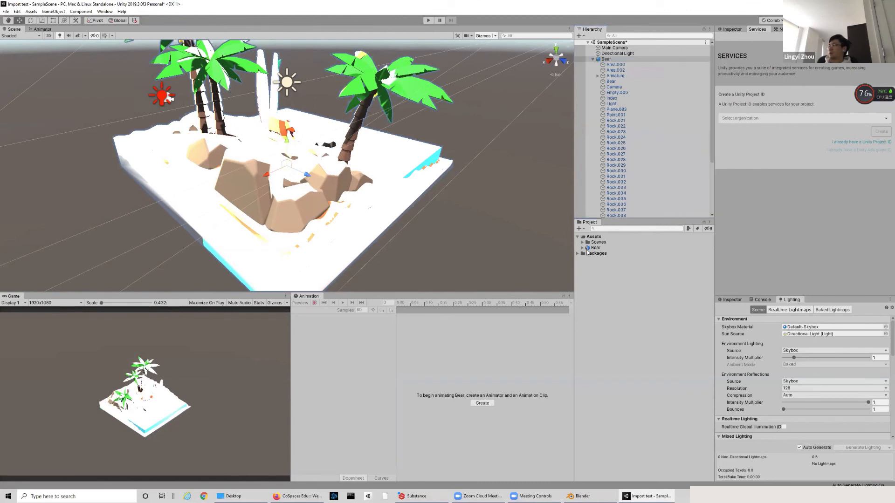
{"action": "left_click", "coordinate": [582, 248]}
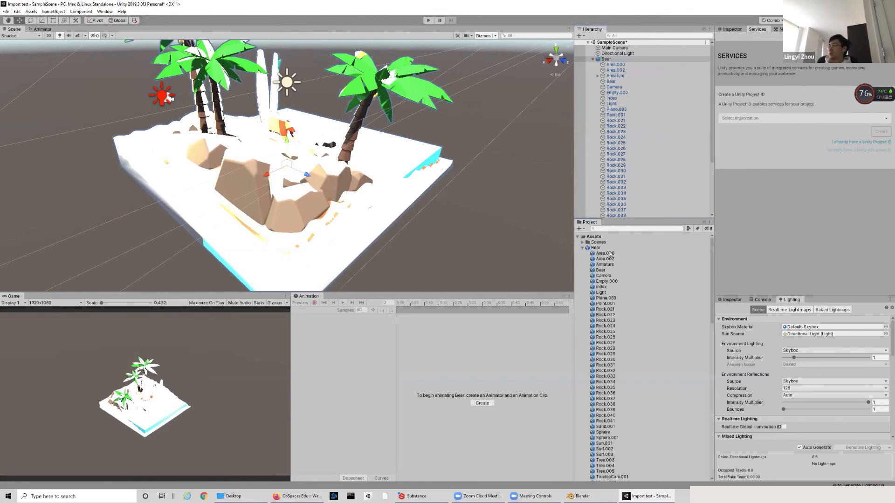
{"action": "left_click", "coordinate": [584, 249]}
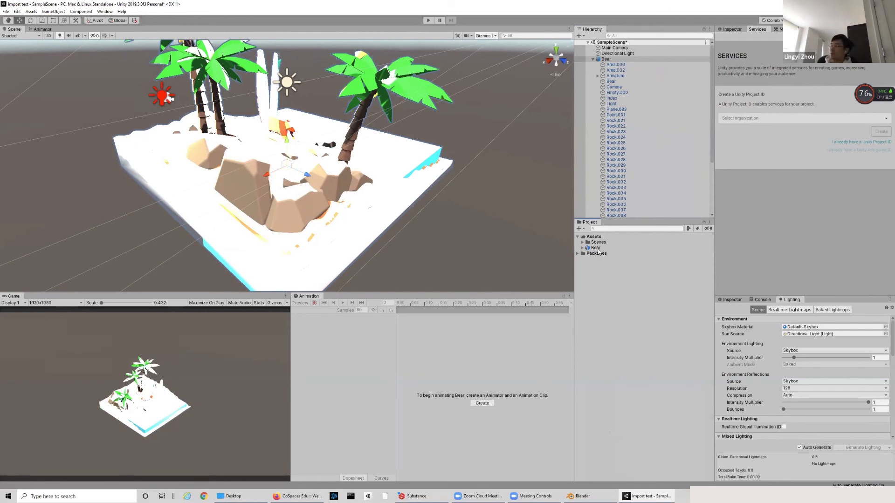
{"action": "left_click", "coordinate": [597, 248]}
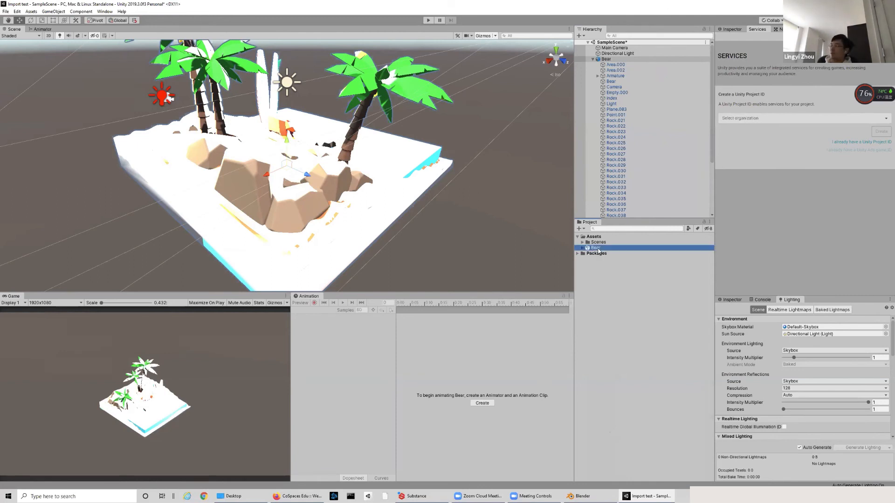
{"action": "right_click", "coordinate": [611, 59]}
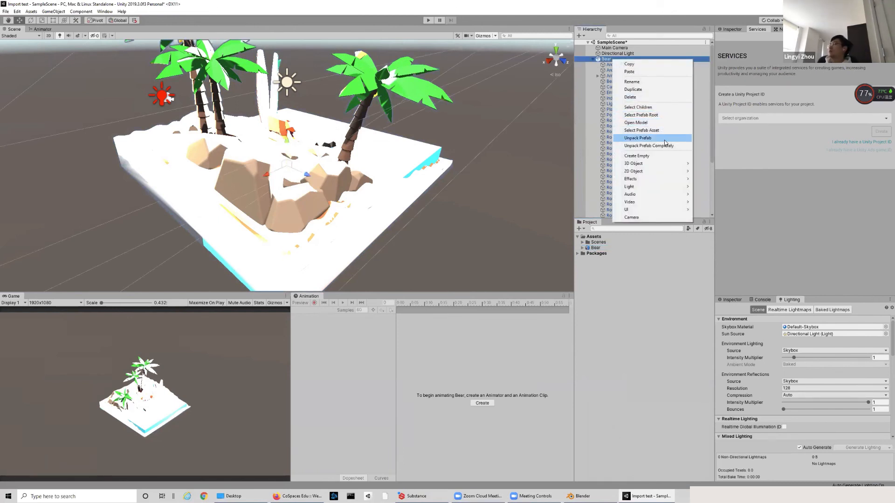
{"action": "left_click", "coordinate": [664, 140]}
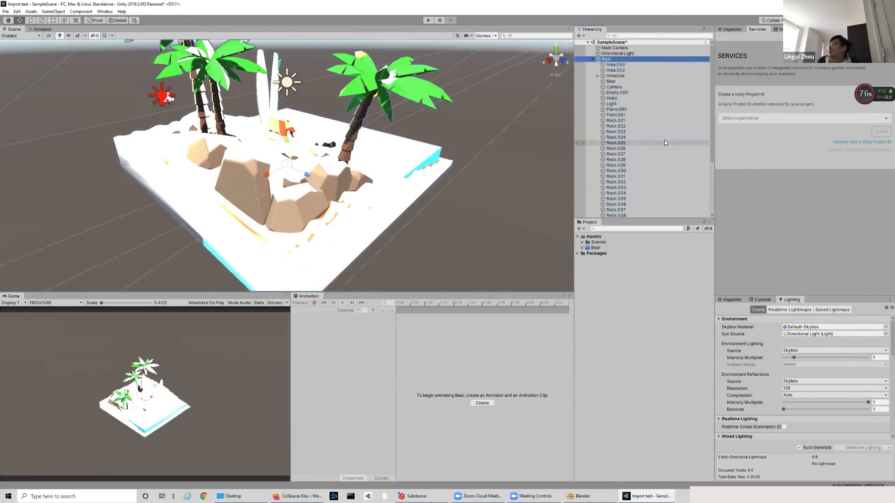
Step: Delete the imported Light object from the Bear group in the scene
{"action": "left_click", "coordinate": [623, 75]}
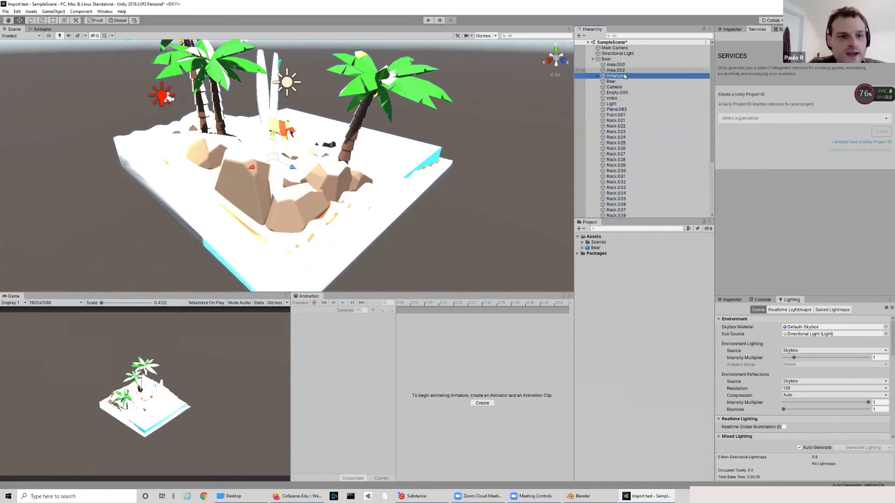
{"action": "left_click", "coordinate": [637, 104]}
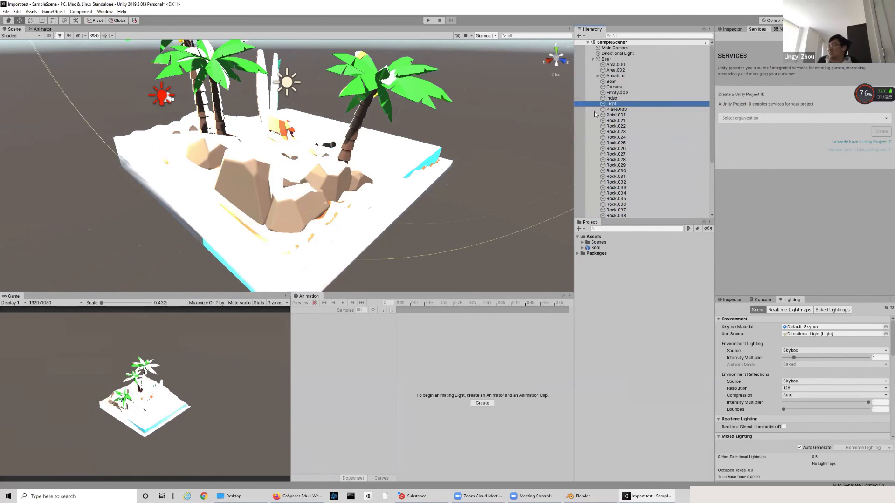
{"action": "scroll", "coordinate": [454, 122], "scroll_direction": "down", "scroll_amount": 10}
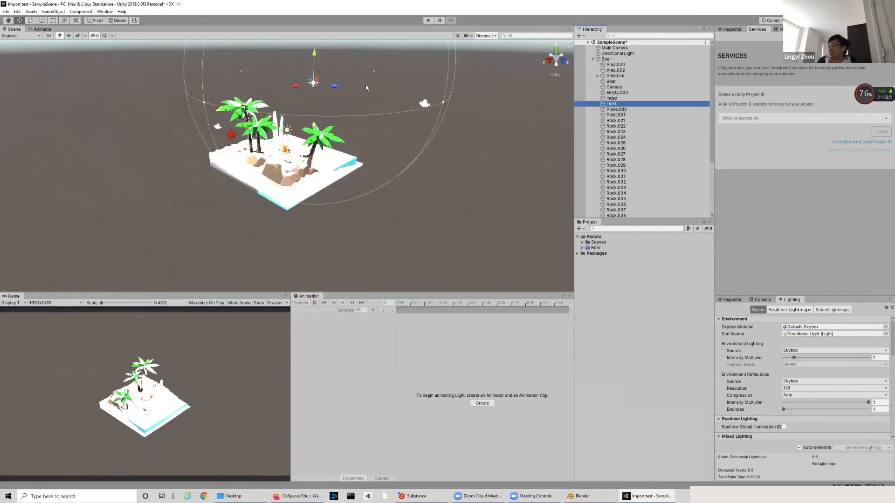
{"action": "key", "text": "Delete"}
Step: Set the intensity of the scene's Directional Light to 0
{"action": "middle_click_drag", "start_coordinate": [490, 133], "coordinate": [380, 160]}
{"action": "right_click_drag", "start_coordinate": [379, 160], "coordinate": [214, 175]}
{"action": "middle_click_drag", "start_coordinate": [458, 183], "coordinate": [209, 170]}
{"action": "right_click_drag", "start_coordinate": [209, 170], "coordinate": [84, 171]}
{"action": "left_click", "coordinate": [611, 53]}
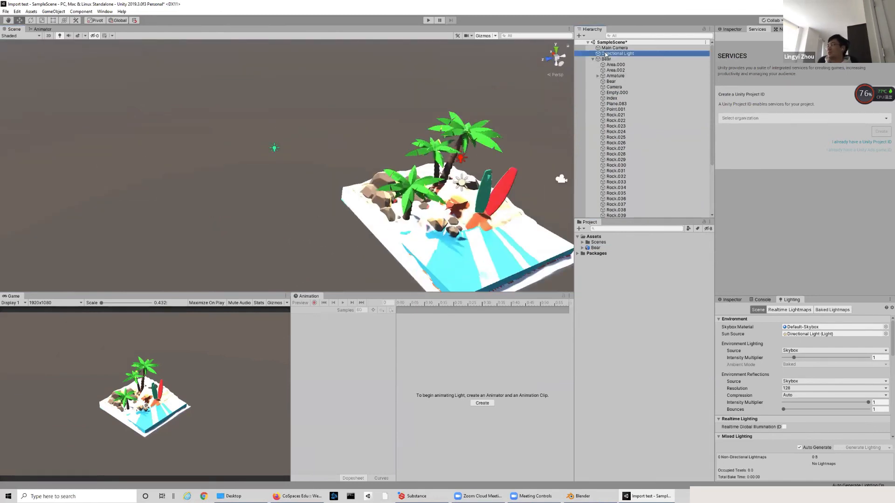
{"action": "left_click", "coordinate": [739, 31]}
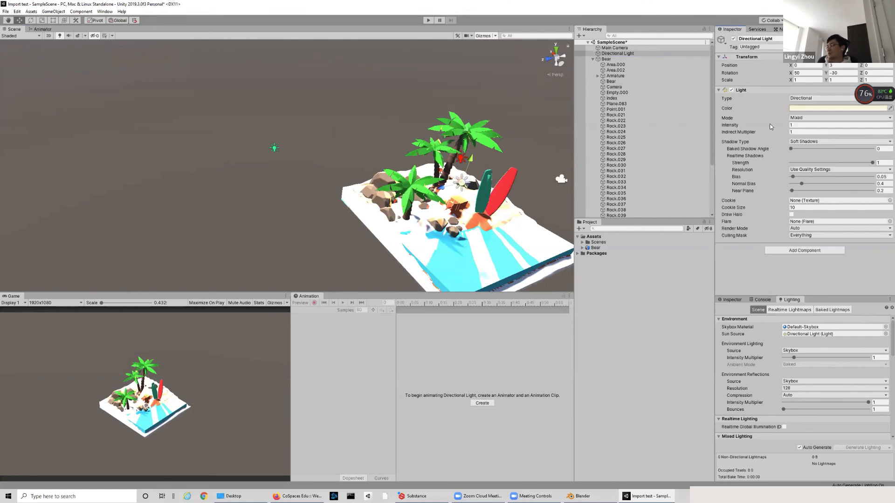
{"action": "left_click_drag", "start_coordinate": [770, 126], "coordinate": [649, 140]}
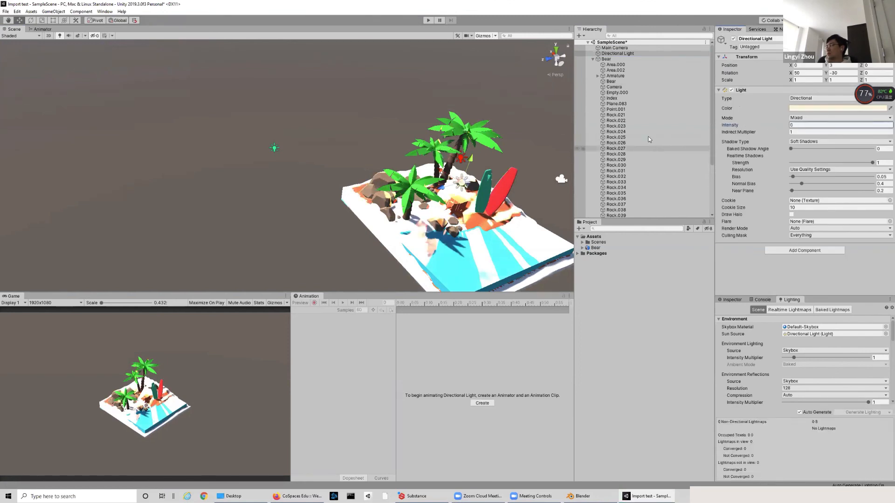
Step: Look through the Bear group's children for remaining lights and delete the Point.001 point light
{"action": "scroll", "coordinate": [631, 106], "scroll_direction": "down", "scroll_amount": 3}
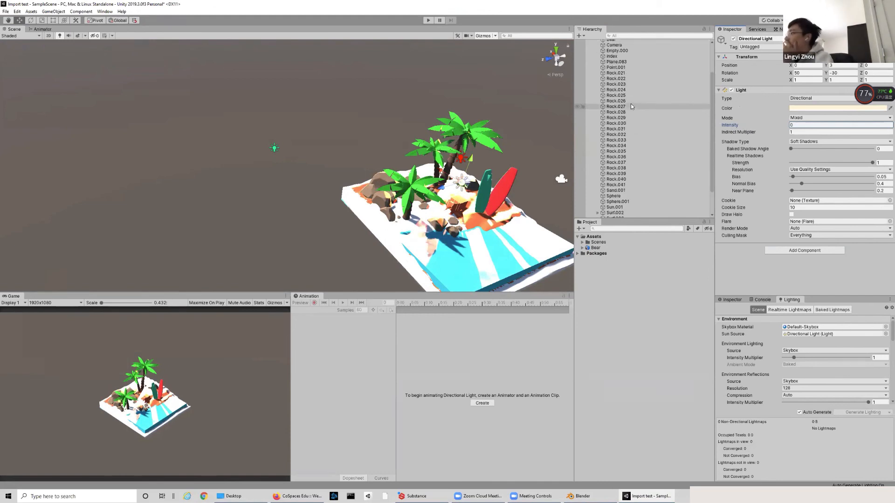
{"action": "scroll", "coordinate": [631, 104], "scroll_direction": "down", "scroll_amount": 3}
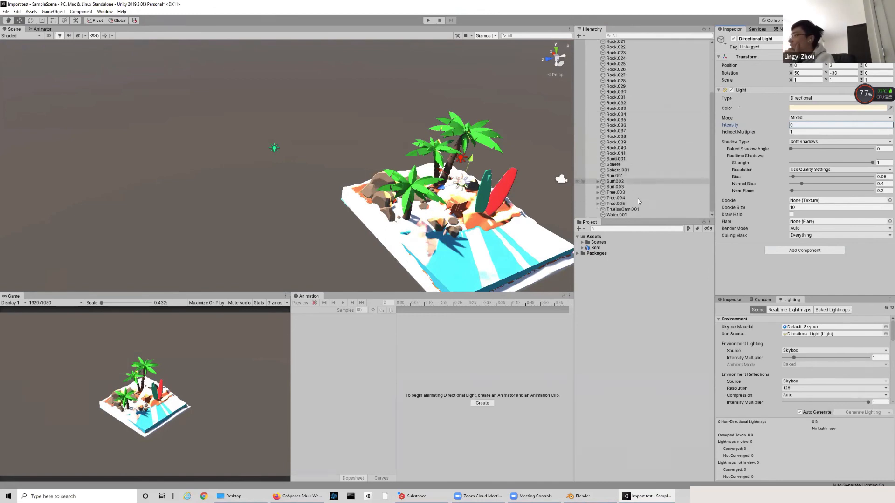
{"action": "scroll", "coordinate": [649, 196], "scroll_direction": "up", "scroll_amount": 3}
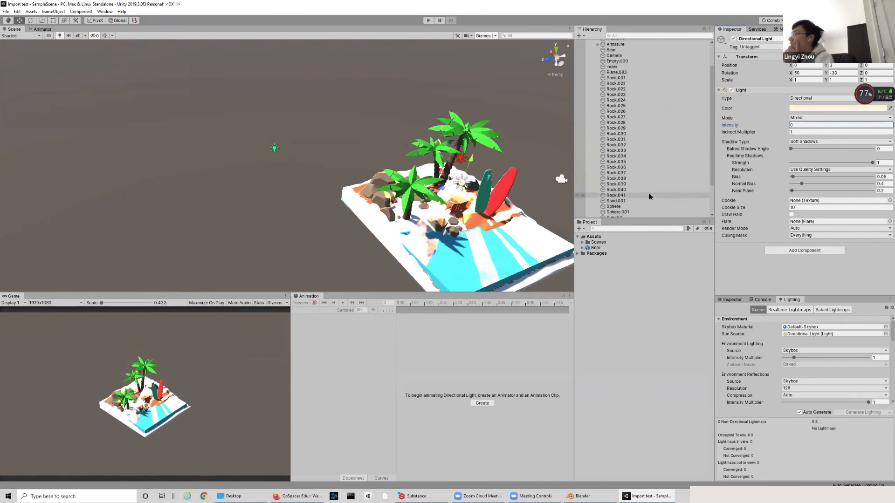
{"action": "scroll", "coordinate": [650, 196], "scroll_direction": "up", "scroll_amount": 2}
{"action": "left_click", "coordinate": [616, 99]}
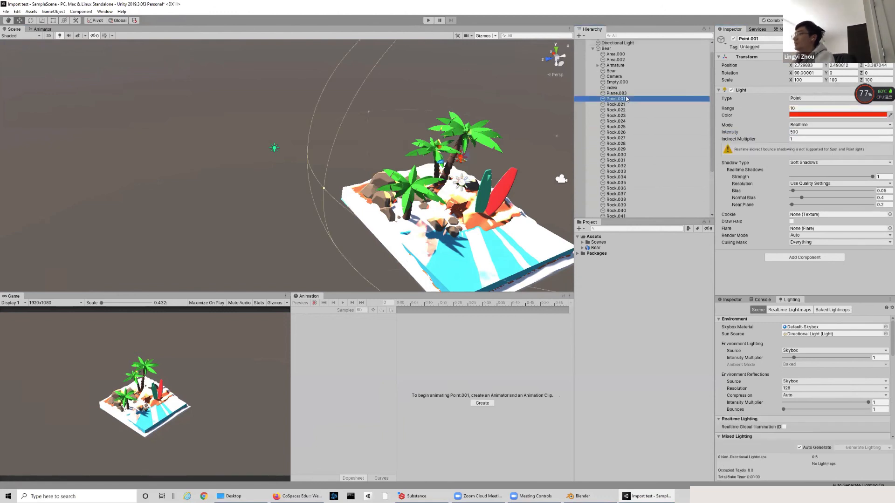
{"action": "key", "text": "Delete"}
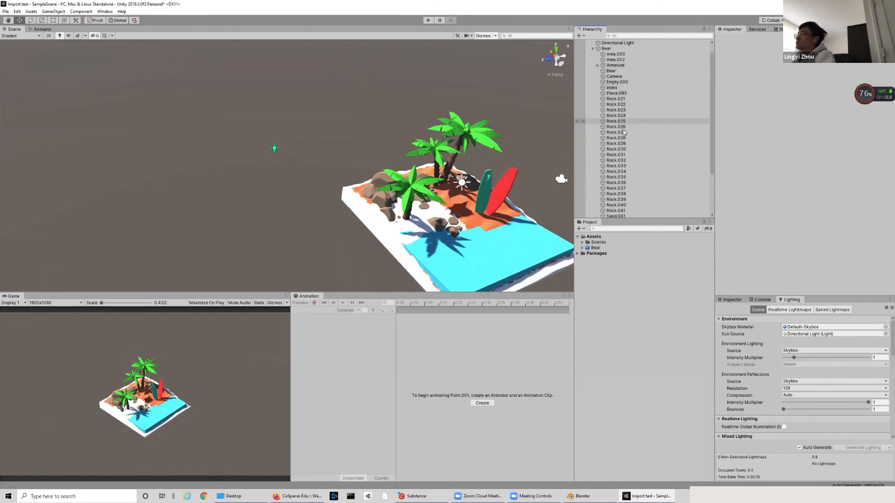
Step: Inspect the Water.001 object and the Bear mesh in the scene, viewing the bear up close
{"action": "scroll", "coordinate": [620, 185], "scroll_direction": "down", "scroll_amount": 3}
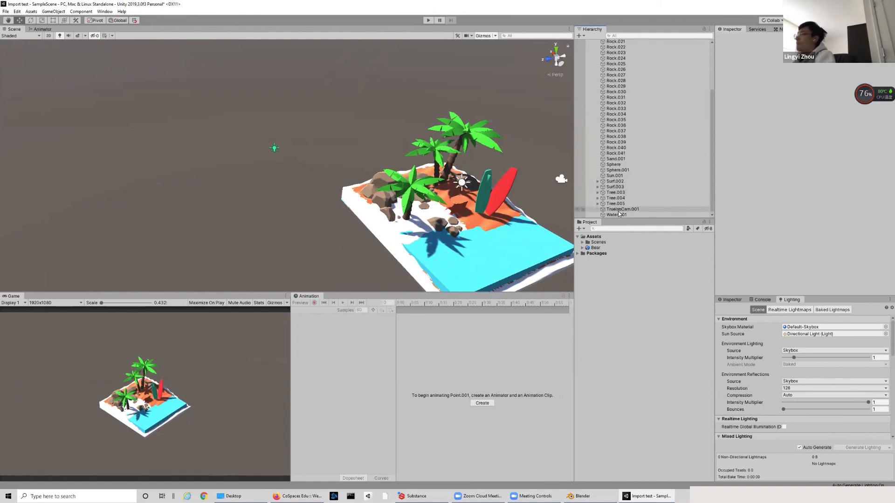
{"action": "middle_click_drag", "start_coordinate": [522, 254], "coordinate": [352, 155]}
{"action": "left_click", "coordinate": [415, 251]}
{"action": "scroll", "coordinate": [415, 250], "scroll_direction": "down", "scroll_amount": 2}
{"action": "right_click_drag", "start_coordinate": [352, 155], "coordinate": [391, 147]}
{"action": "scroll", "coordinate": [620, 121], "scroll_direction": "up", "scroll_amount": 4}
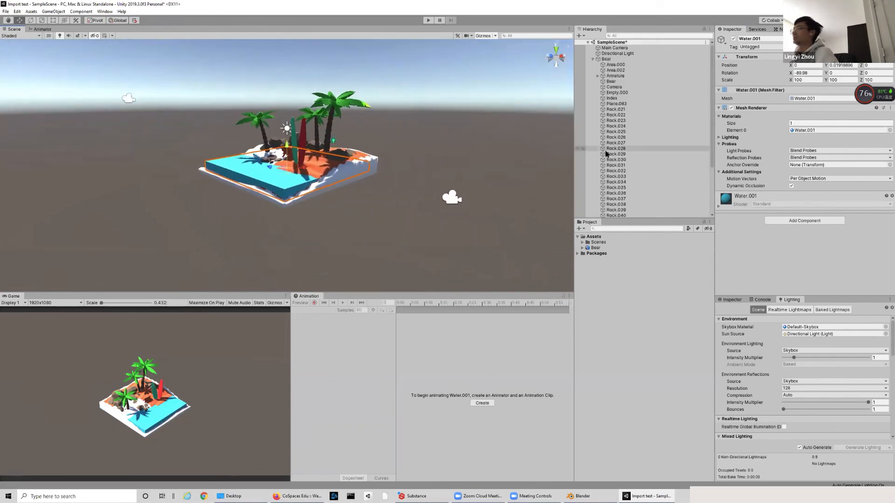
{"action": "left_click", "coordinate": [614, 81]}
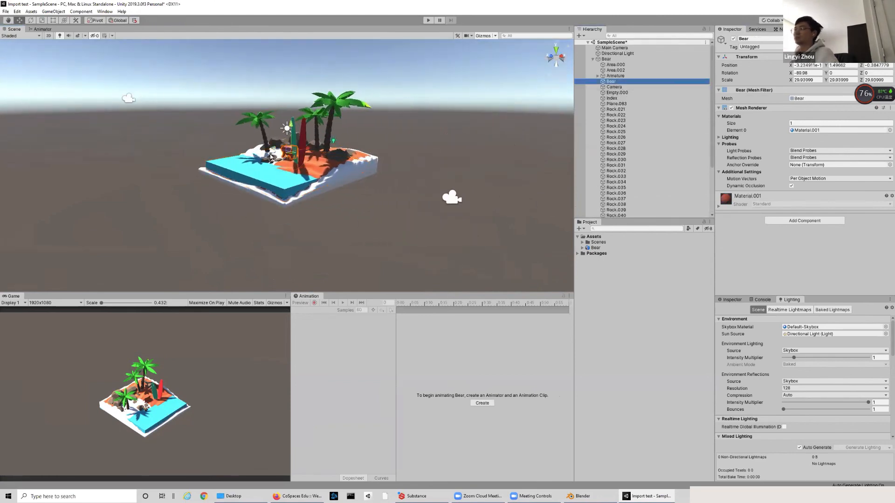
{"action": "scroll", "coordinate": [271, 157], "scroll_direction": "down", "scroll_amount": 15}
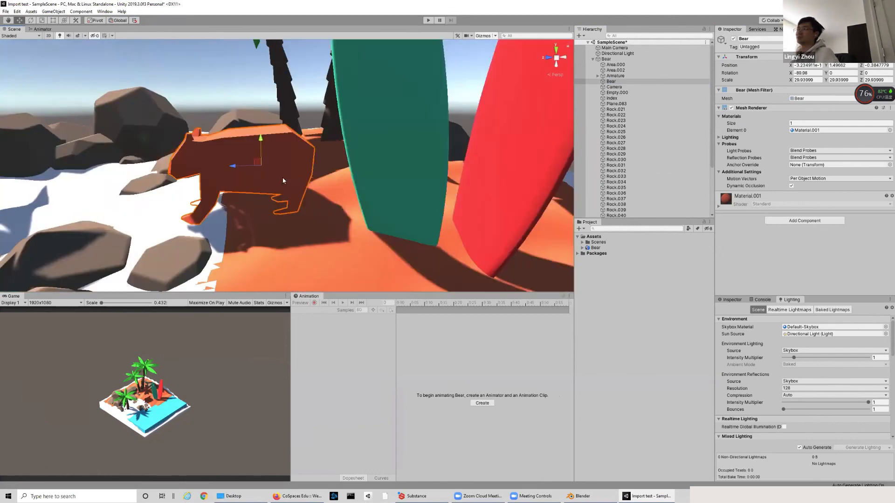
Step: Scale the Bear mesh up uniformly to about 46.2 in the Unity scene
{"action": "left_click_drag", "start_coordinate": [282, 181], "coordinate": [561, 179], "text": "alt"}
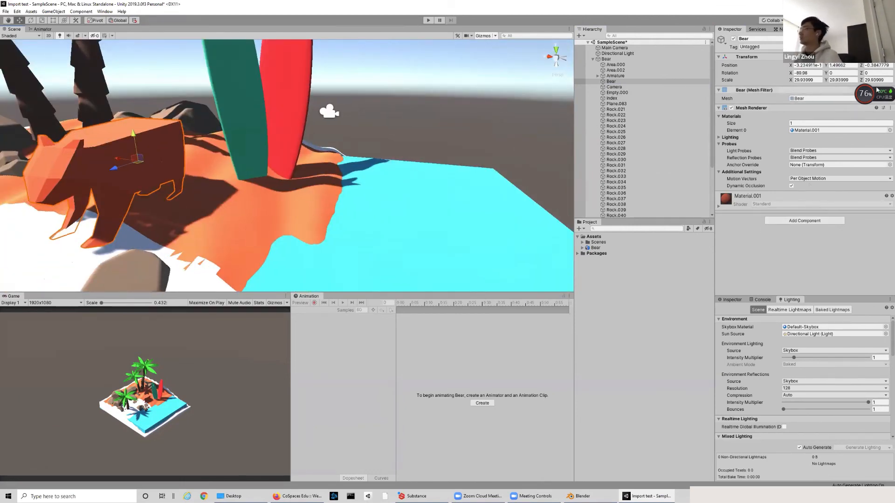
{"action": "key", "text": "r"}
{"action": "left_click_drag", "start_coordinate": [138, 161], "coordinate": [174, 171]}
{"action": "left_click_drag", "start_coordinate": [323, 194], "coordinate": [368, 202], "text": "alt"}
{"action": "right_click_drag", "start_coordinate": [368, 201], "coordinate": [368, 201]}
{"action": "key", "text": "s"}
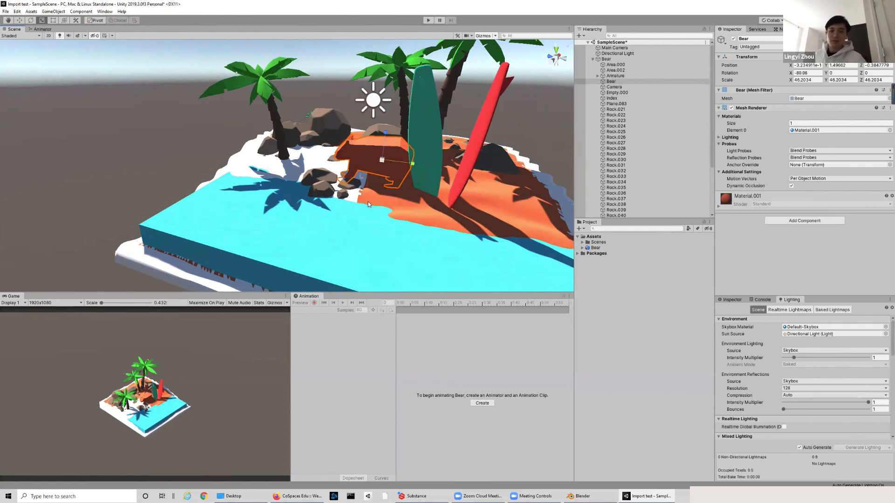
Step: Switch to CoSpaces Edu in Firefox, leave the welcome space, and look through the Gallery and Classes pages
{"action": "key", "text": "alt+Tab"}
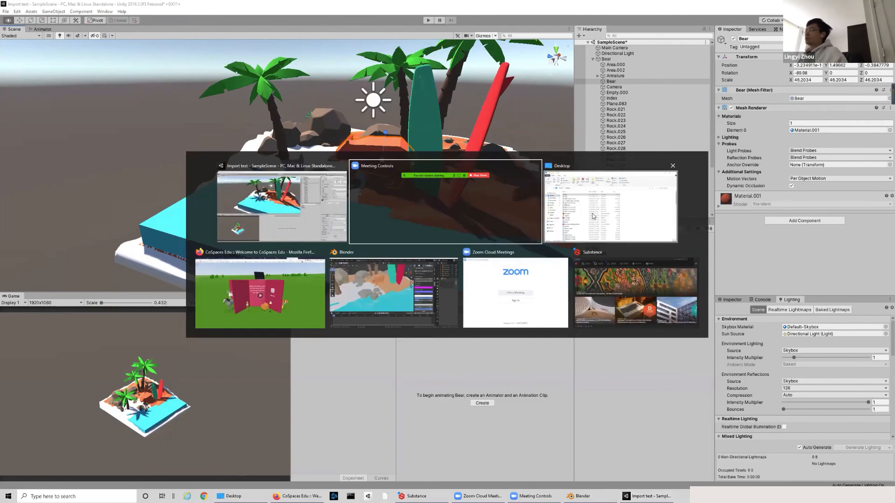
{"action": "left_click", "coordinate": [303, 286]}
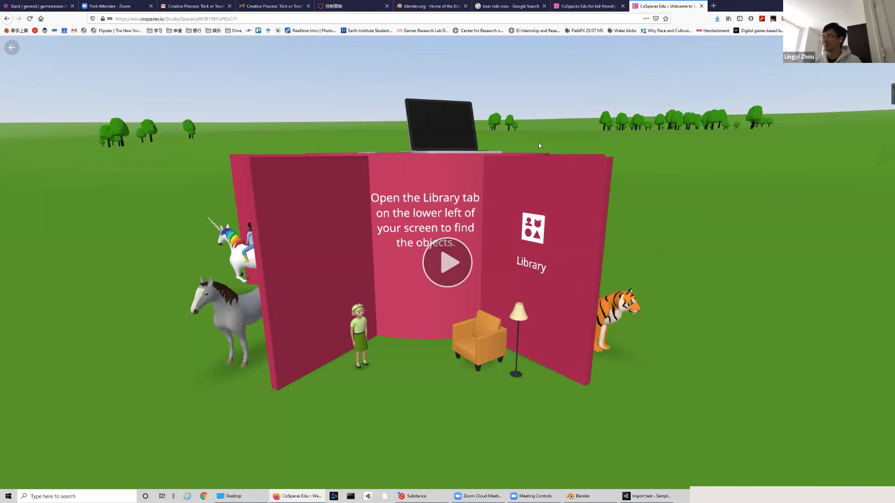
{"action": "left_click", "coordinate": [12, 47]}
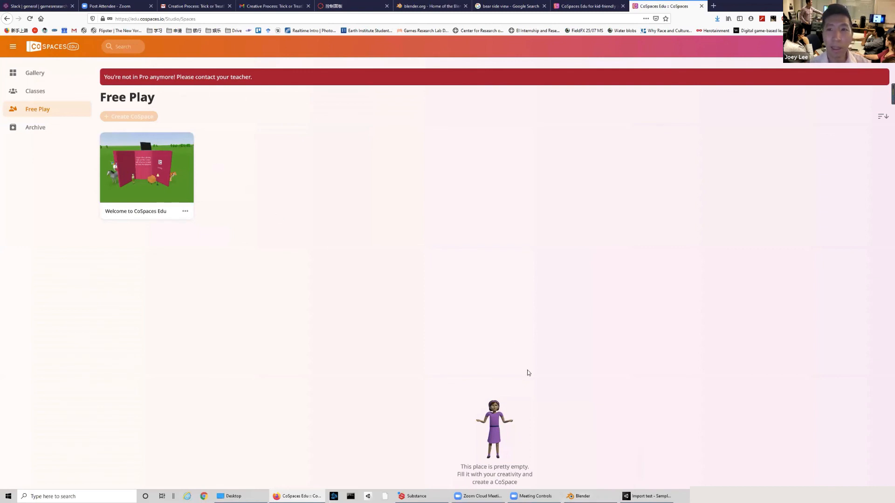
{"action": "left_click", "coordinate": [36, 73]}
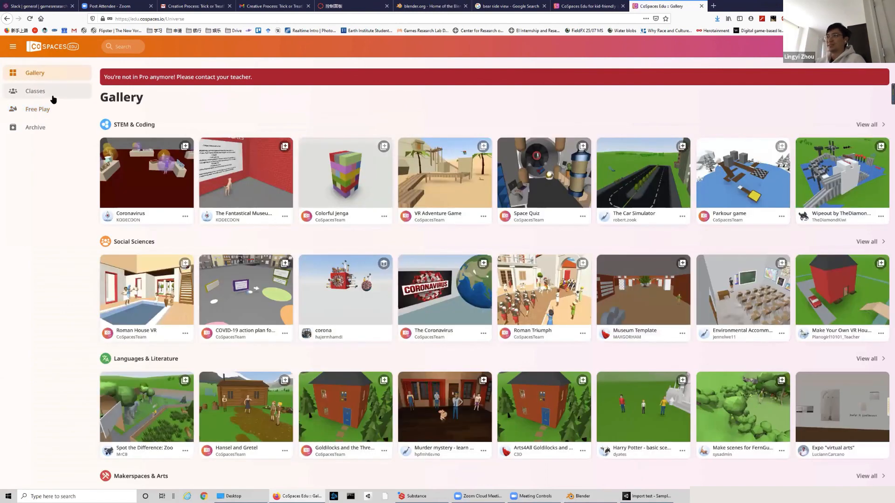
{"action": "left_click", "coordinate": [52, 95]}
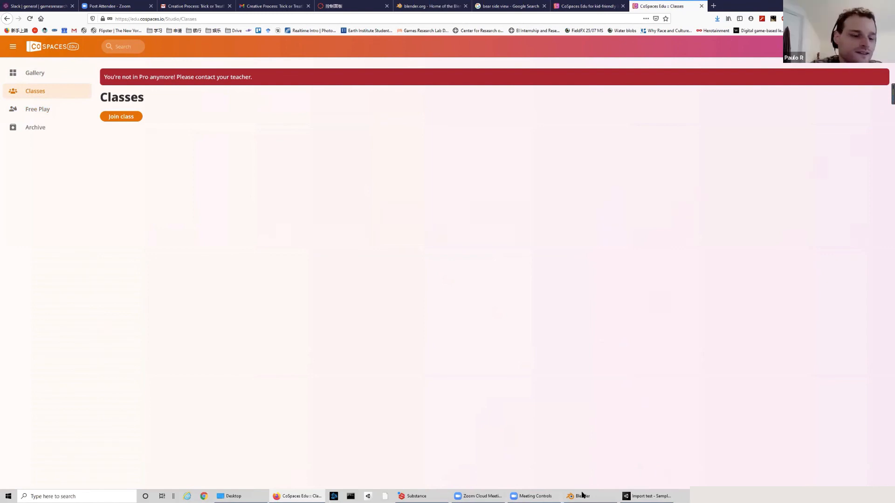
Step: View the whole beach scene in Blender, and close the Unity Import test project without saving the scene changes
{"action": "left_click", "coordinate": [658, 495]}
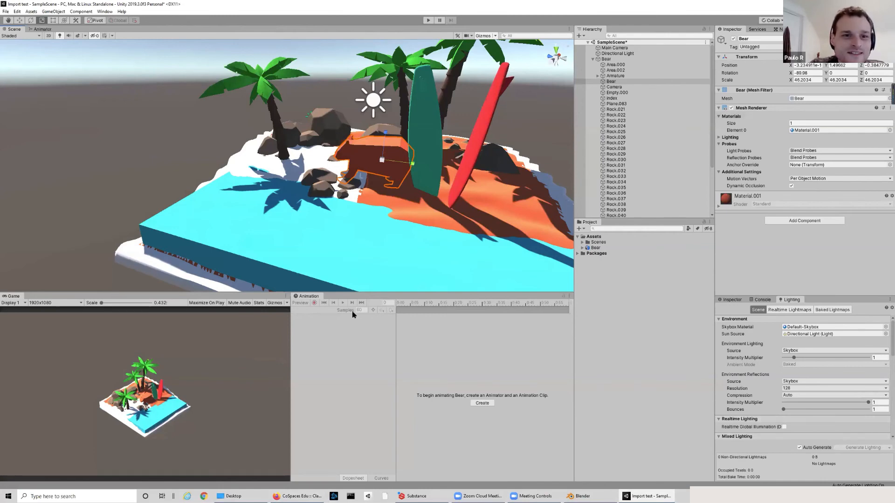
{"action": "left_click", "coordinate": [597, 495]}
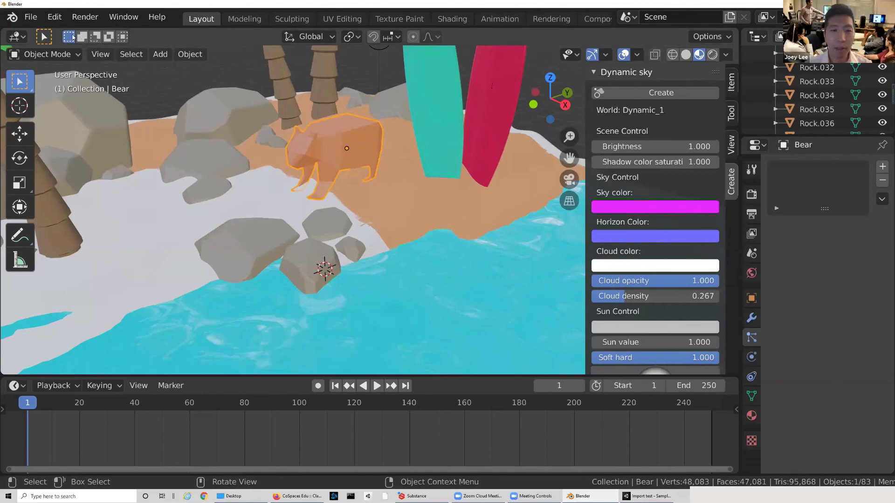
{"action": "scroll", "coordinate": [147, 240], "scroll_direction": "down", "scroll_amount": 8}
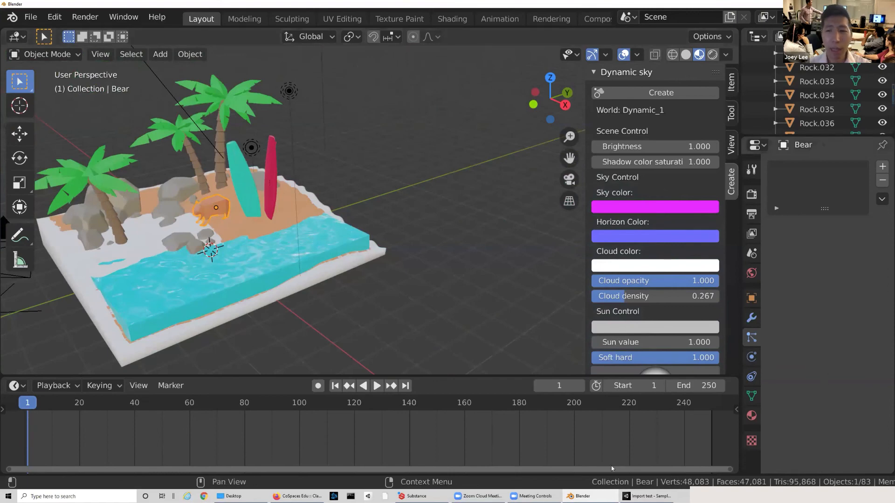
{"action": "left_click", "coordinate": [657, 496]}
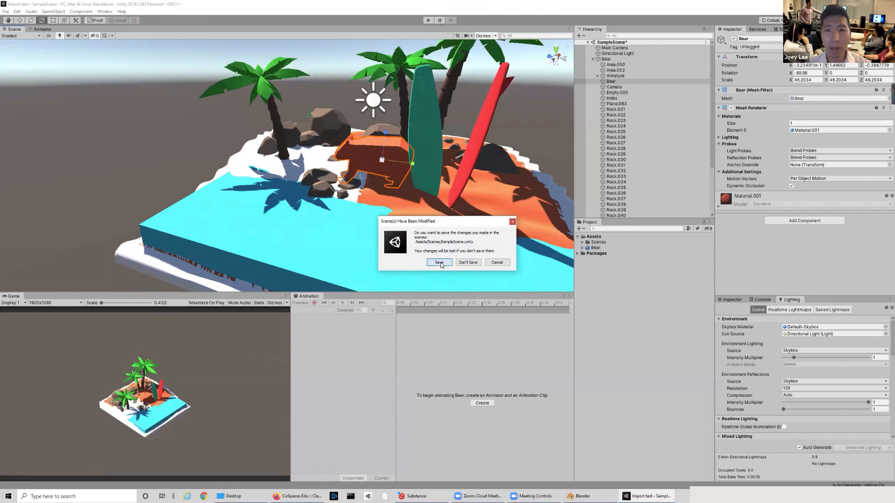
{"action": "left_click", "coordinate": [468, 262]}
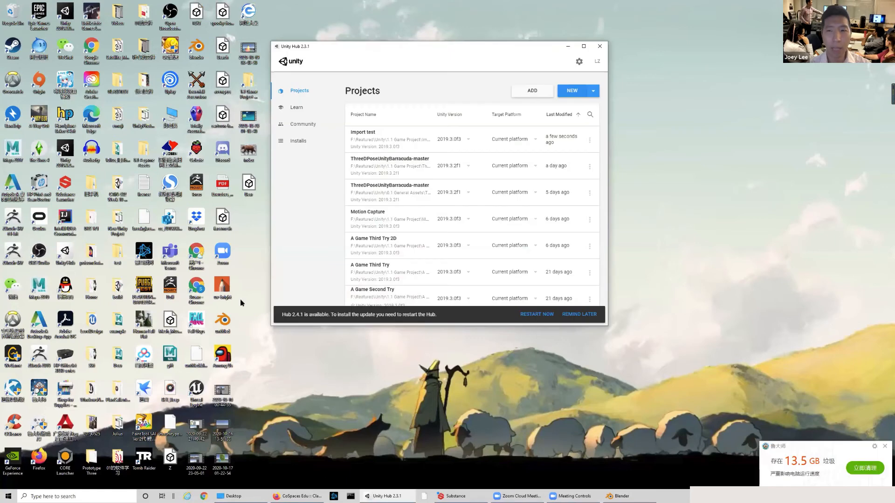
Step: Browse in File Explorer to the Unity folder inside Featured on the banana (F:) drive
{"action": "left_click", "coordinate": [233, 496]}
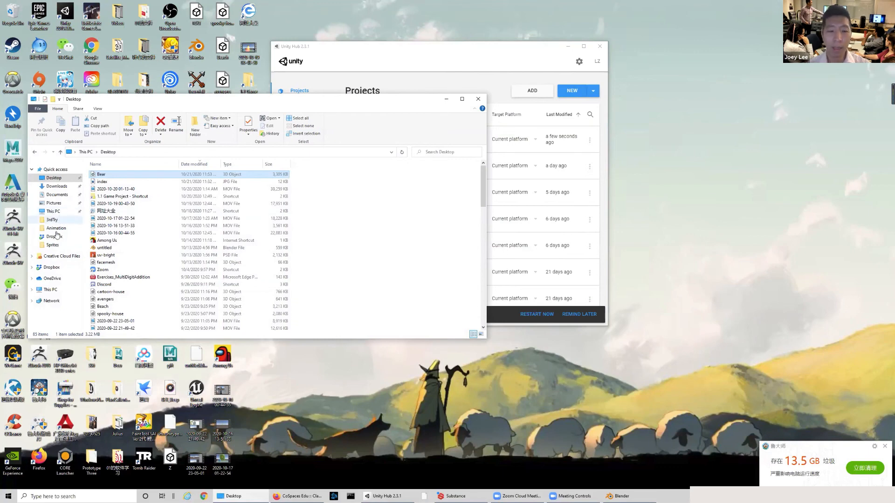
{"action": "left_click", "coordinate": [59, 214]}
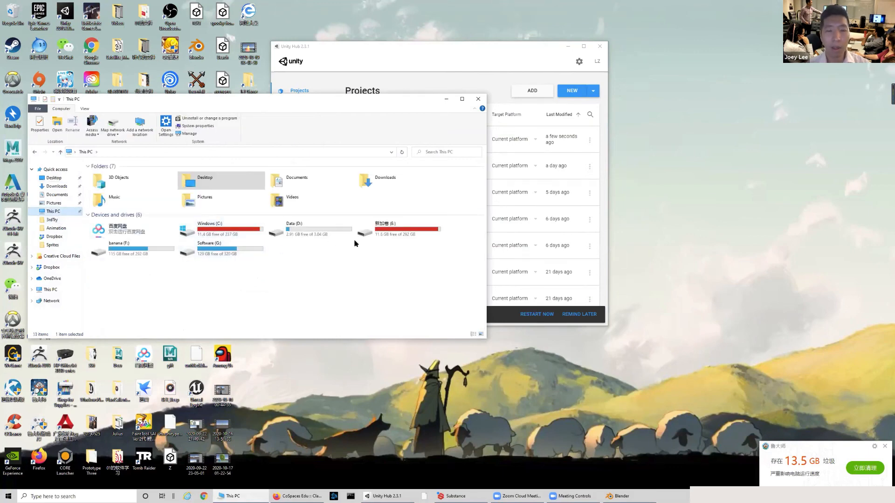
{"action": "double_click", "coordinate": [135, 249]}
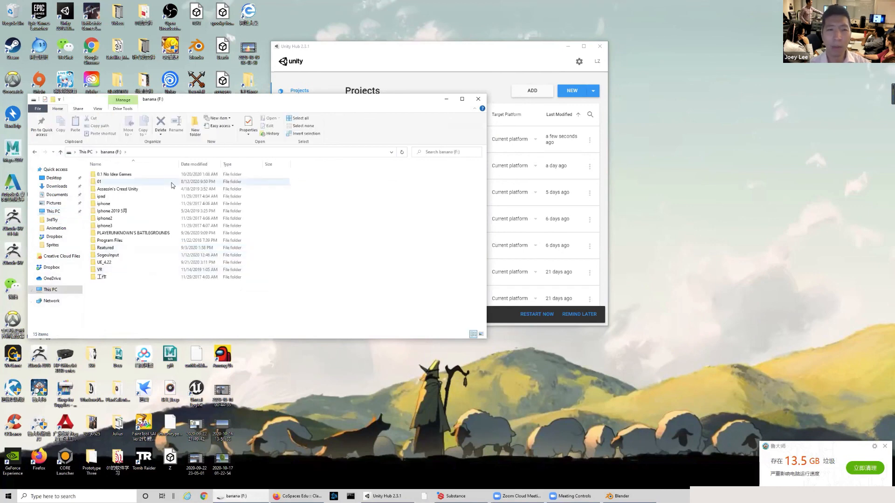
{"action": "left_click", "coordinate": [177, 250]}
{"action": "double_click", "coordinate": [178, 252]}
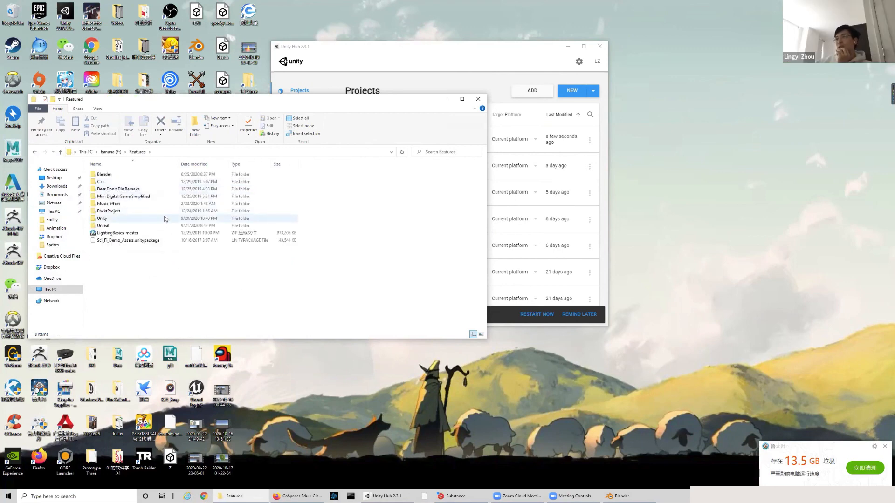
{"action": "double_click", "coordinate": [163, 221]}
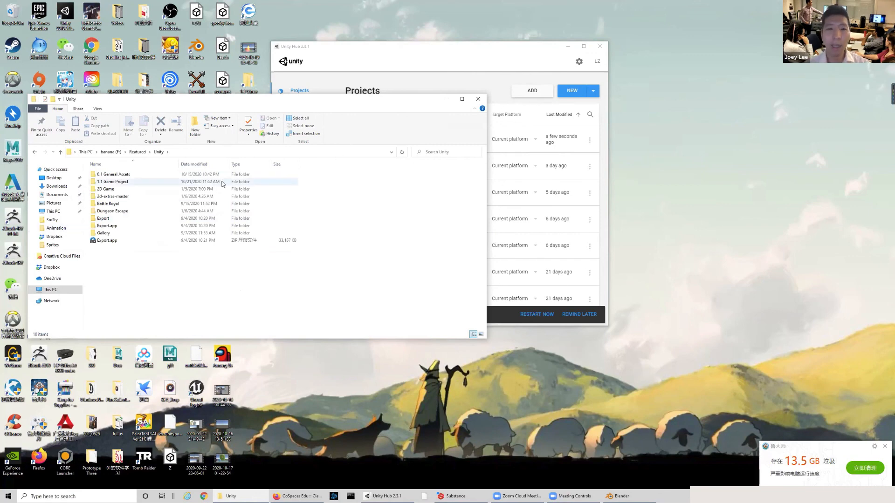
{"action": "left_click", "coordinate": [294, 495]}
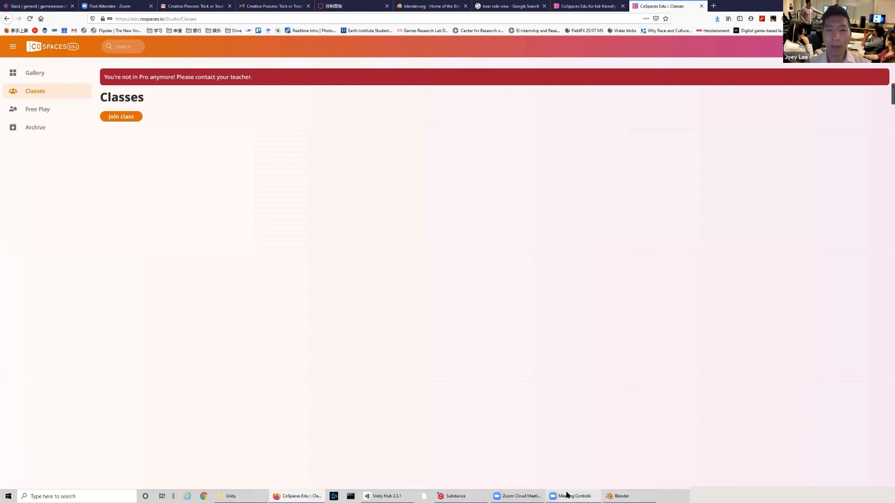
{"action": "mouse_move", "coordinate": [566, 495]}
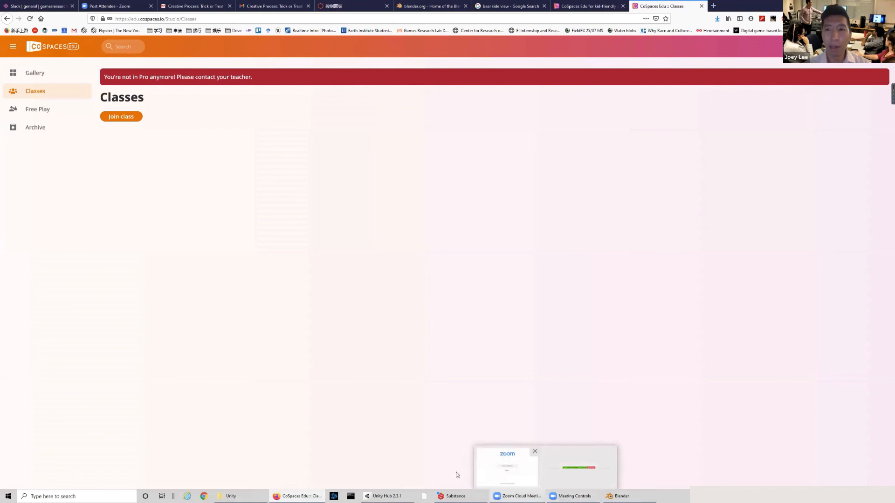
{"action": "left_click", "coordinate": [246, 496]}
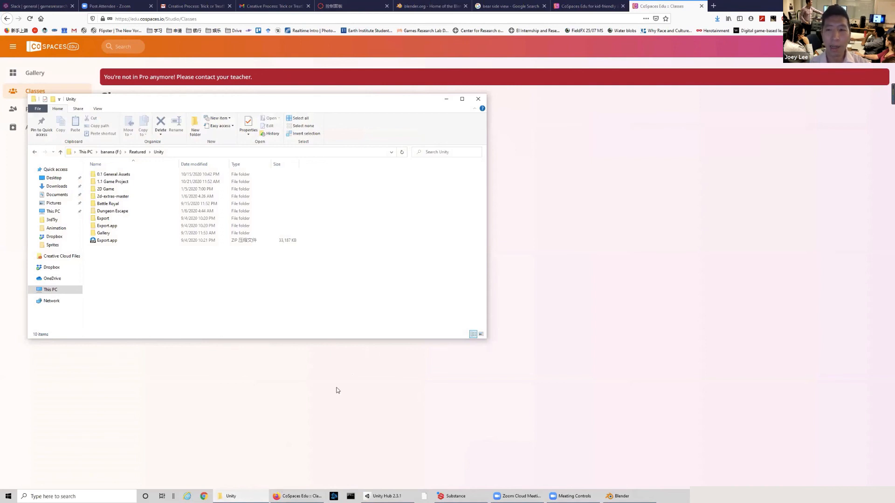
{"action": "left_click", "coordinate": [336, 435]}
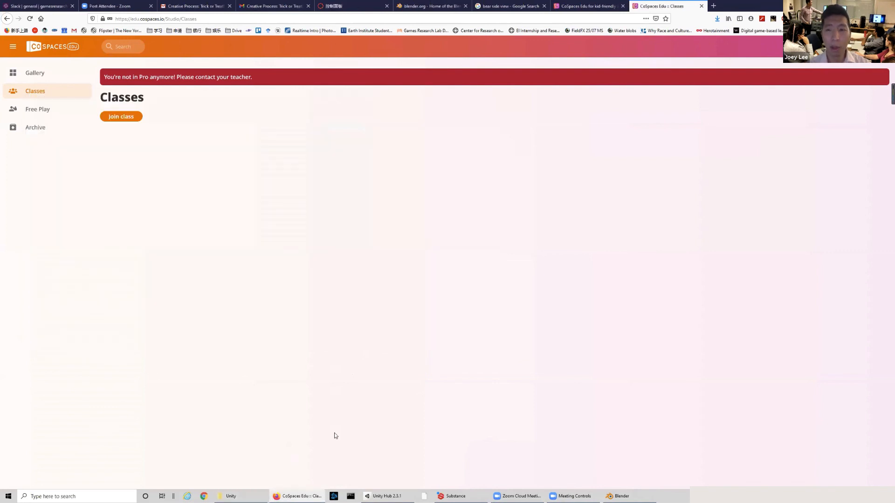
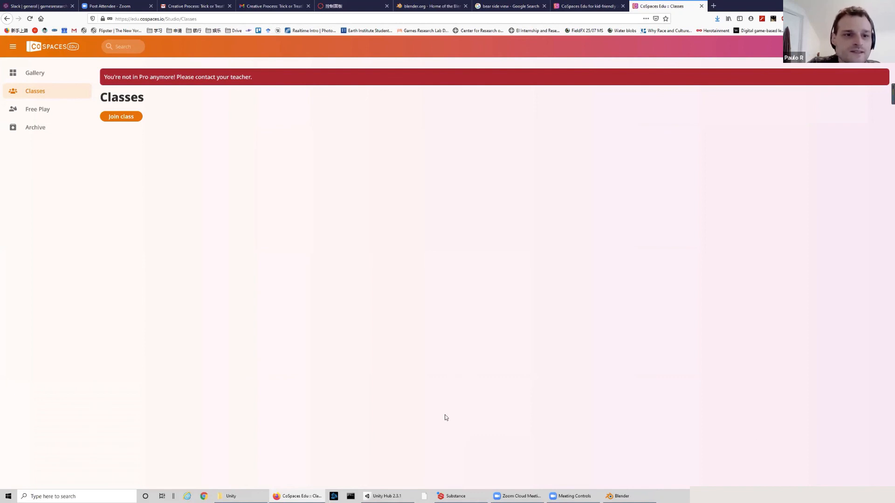
Step: Open the more recently modified ThreeDPoseUnityBarracuda-master project from Unity Hub
{"action": "left_click", "coordinate": [387, 496]}
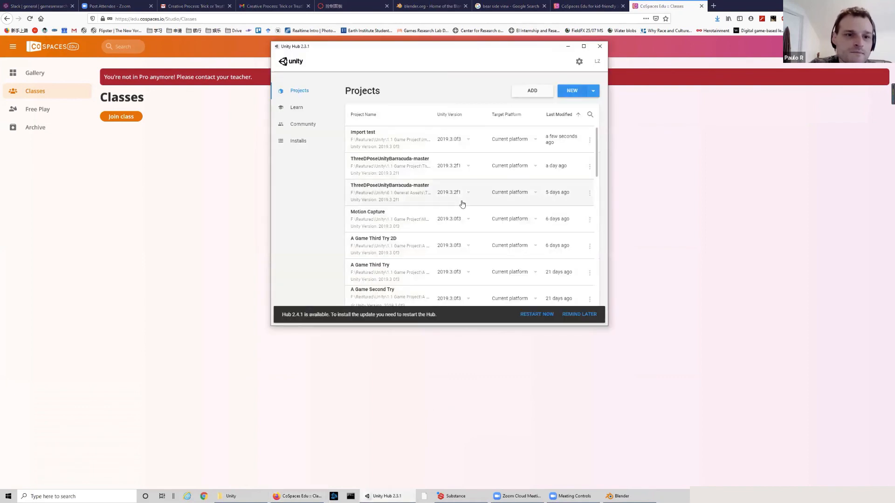
{"action": "left_click", "coordinate": [673, 173]}
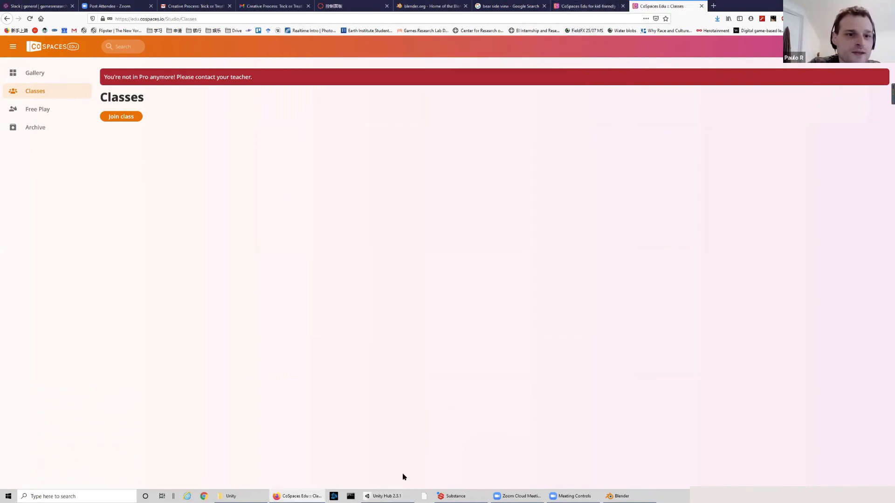
{"action": "left_click", "coordinate": [389, 496]}
{"action": "left_click", "coordinate": [423, 177]}
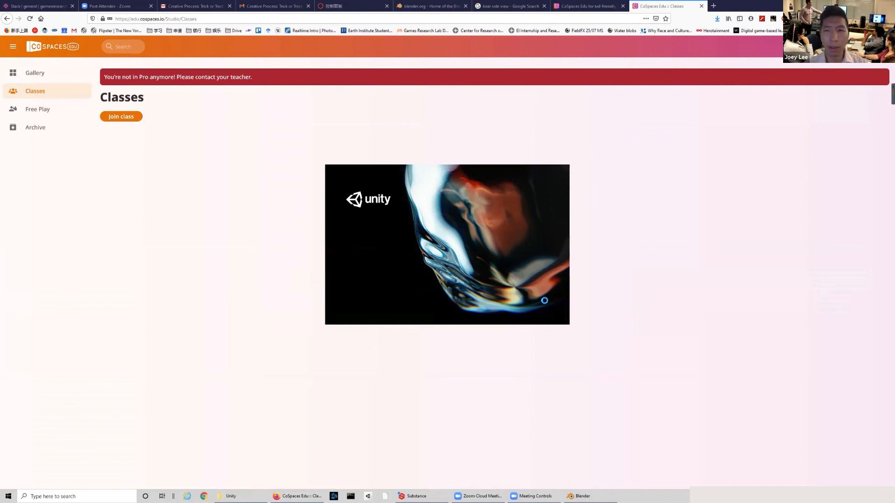
{"action": "left_click", "coordinate": [597, 495]}
{"action": "left_click", "coordinate": [597, 495]}
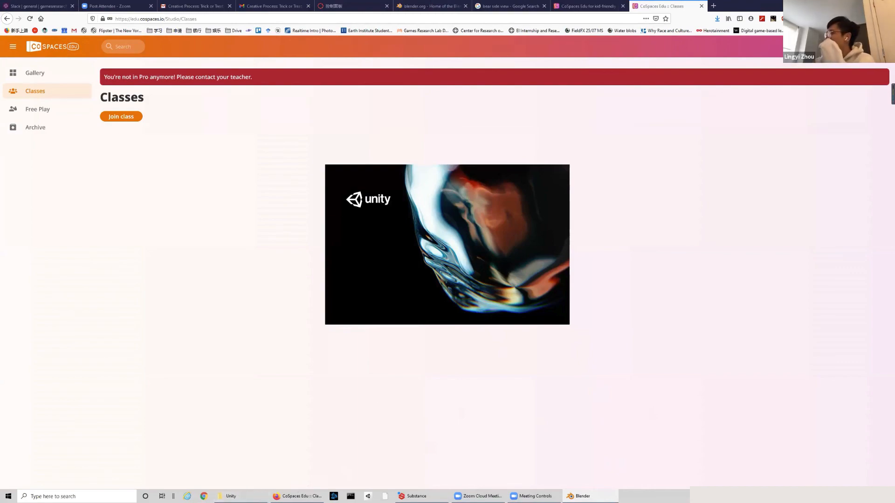
{"action": "key", "text": "super+d"}
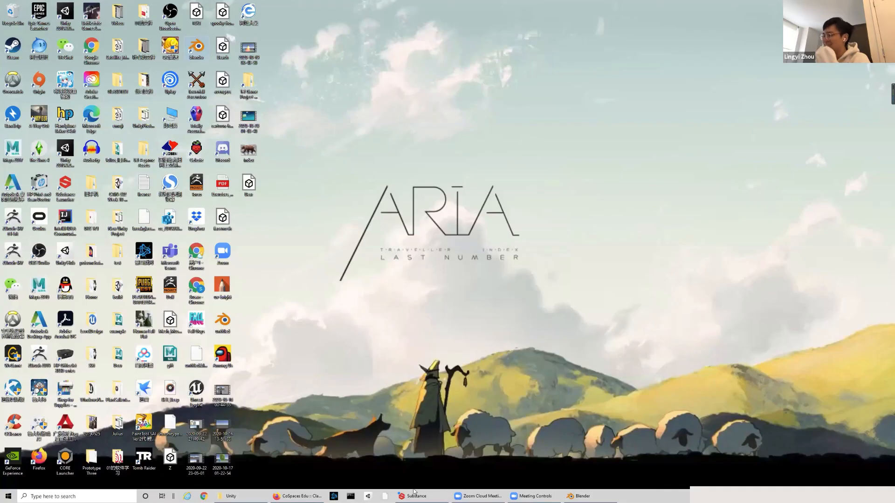
{"action": "left_click", "coordinate": [233, 496]}
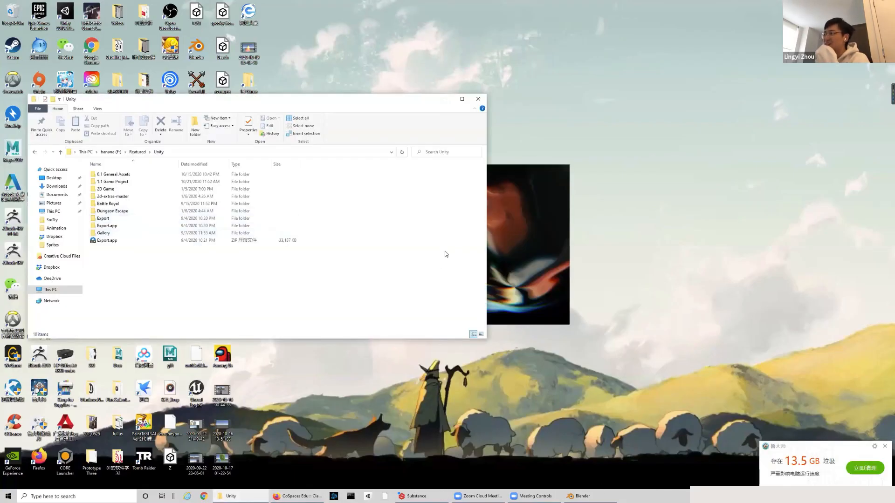
{"action": "left_click", "coordinate": [446, 99]}
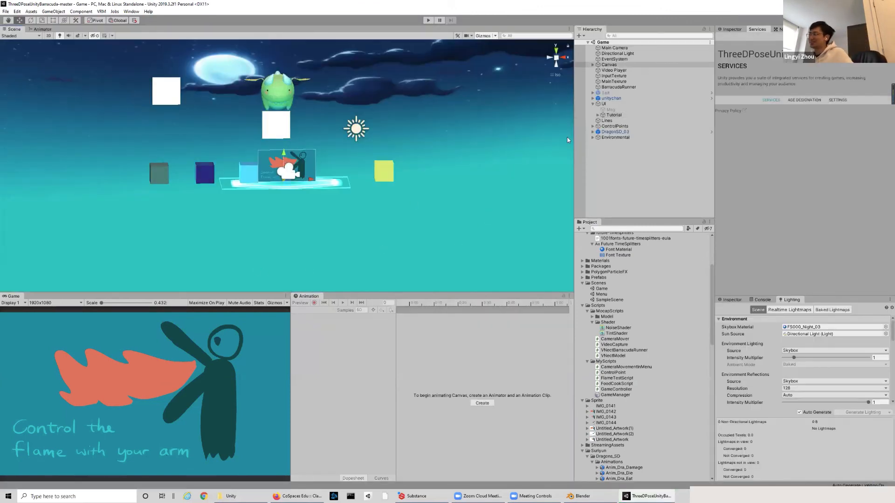
Step: Collapse the project's Scripts folder and open the Menu scene from the Scenes folder
{"action": "scroll", "coordinate": [630, 388], "scroll_direction": "down", "scroll_amount": 2}
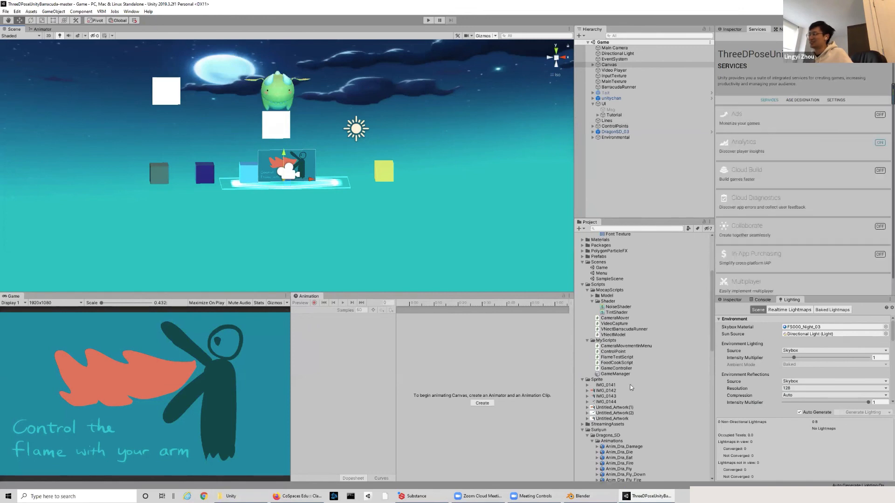
{"action": "scroll", "coordinate": [631, 387], "scroll_direction": "up", "scroll_amount": 5}
{"action": "left_click", "coordinate": [582, 348]}
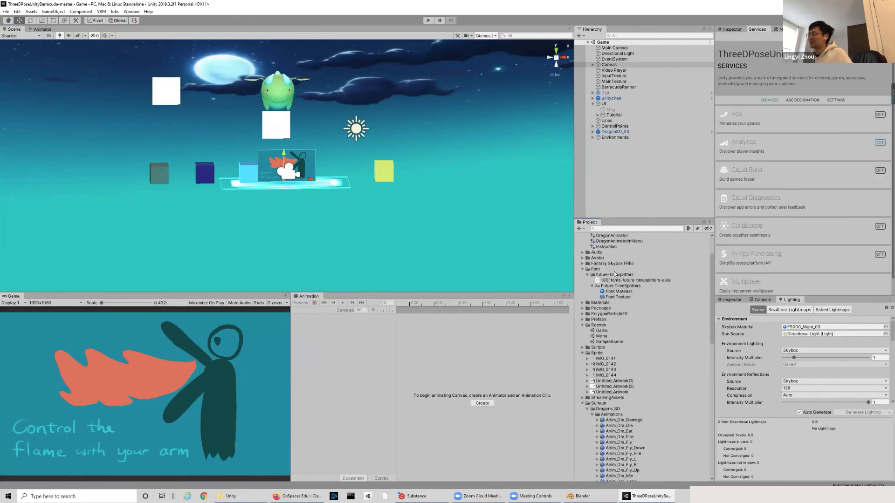
{"action": "scroll", "coordinate": [602, 301], "scroll_direction": "up", "scroll_amount": 3}
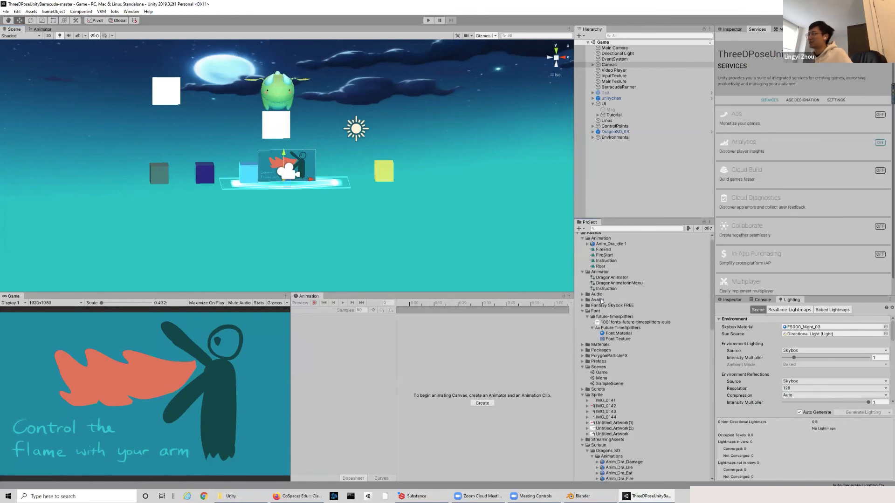
{"action": "double_click", "coordinate": [607, 379]}
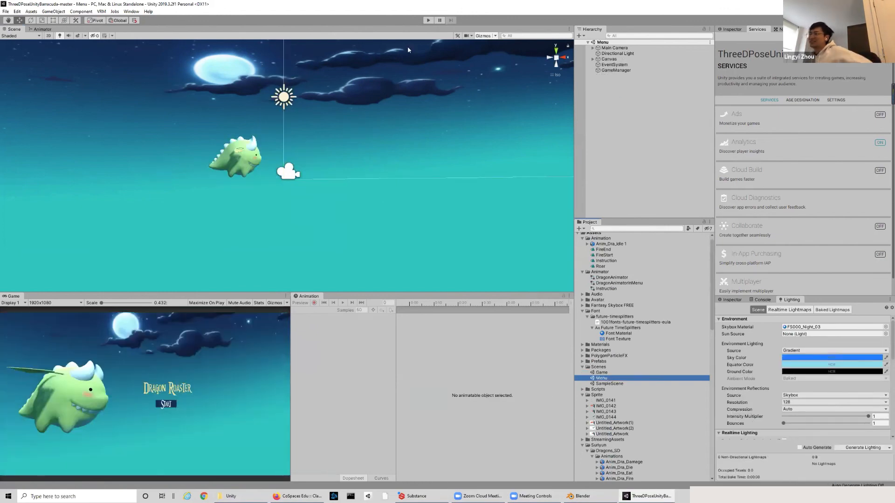
Step: Enable Maximize On Play for the game view and run the Menu scene
{"action": "left_click", "coordinate": [209, 303]}
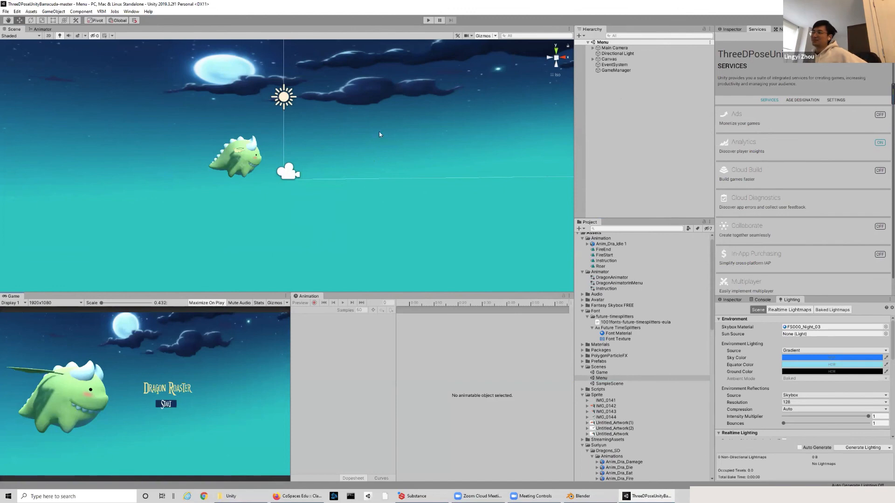
{"action": "left_click", "coordinate": [428, 21]}
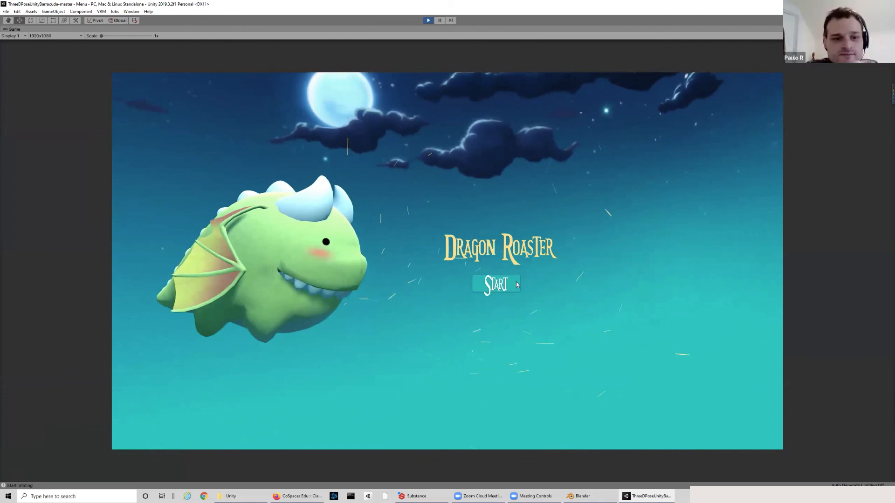
Step: Start the Dragon Roaster game from its menu screen, let it play, and stop play mode
{"action": "left_click", "coordinate": [517, 285]}
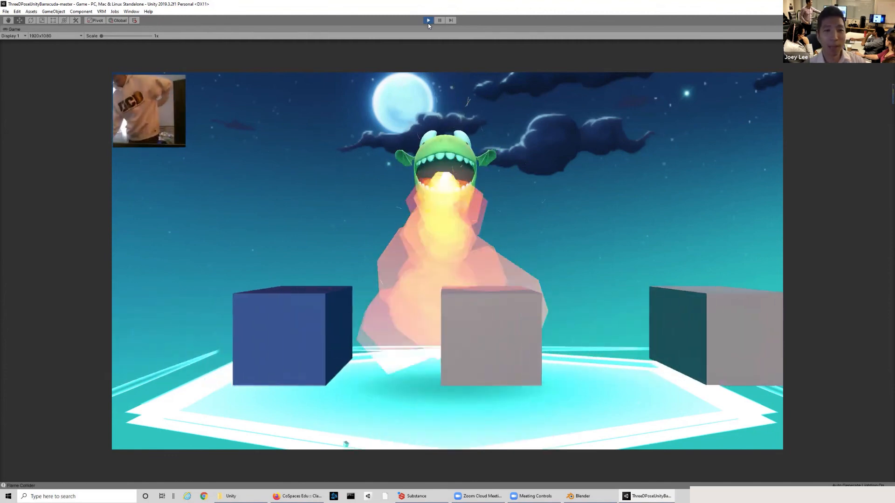
{"action": "left_click", "coordinate": [428, 21]}
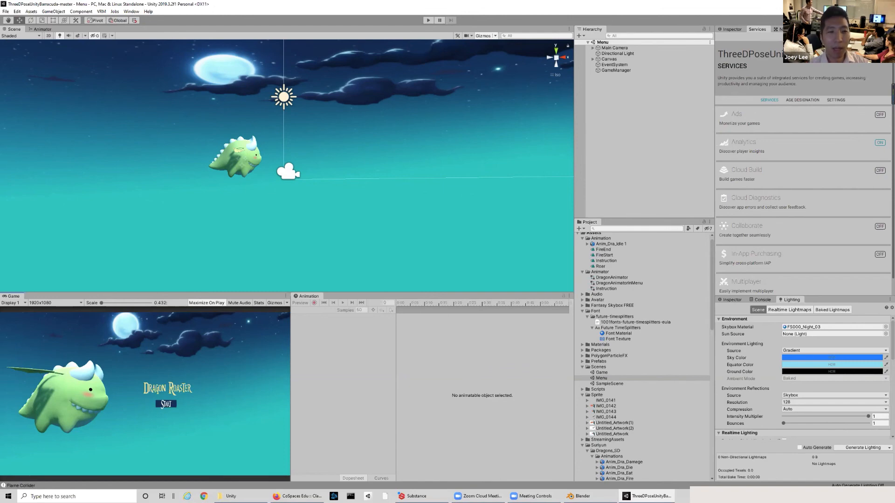
Step: Open SampleScene from the project's Scenes folder to view its dragon and cubes, and close the Unity editor
{"action": "left_click", "coordinate": [628, 384]}
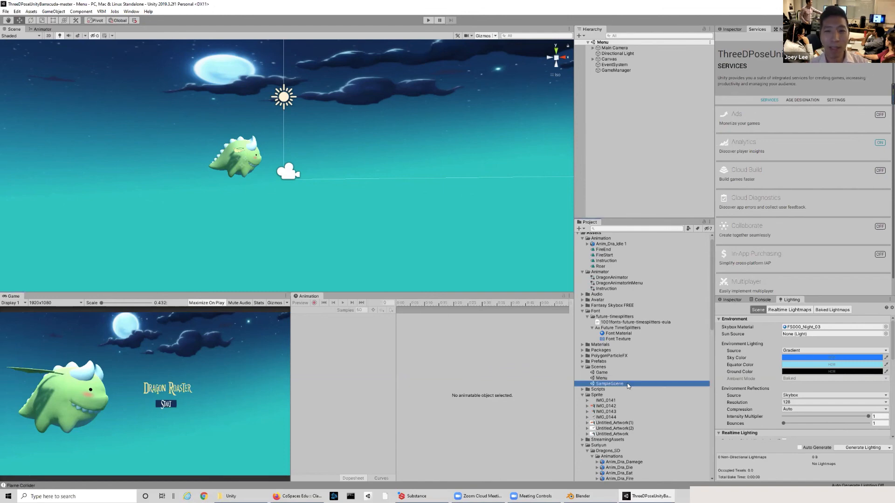
{"action": "double_click", "coordinate": [628, 385]}
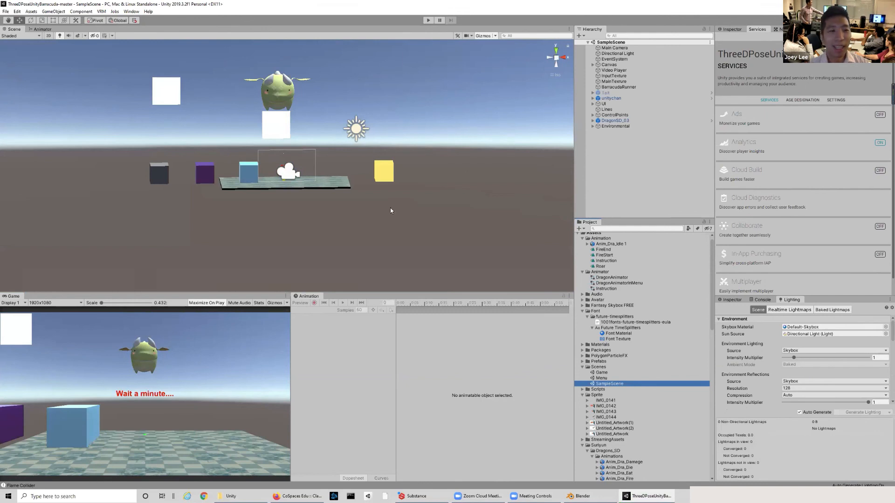
{"action": "middle_click_drag", "start_coordinate": [459, 200], "coordinate": [365, 250]}
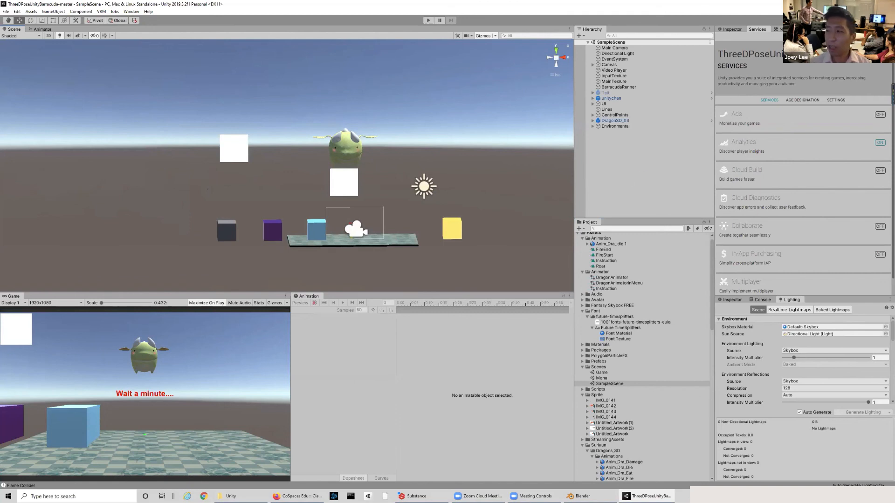
{"action": "left_click", "coordinate": [884, 3]}
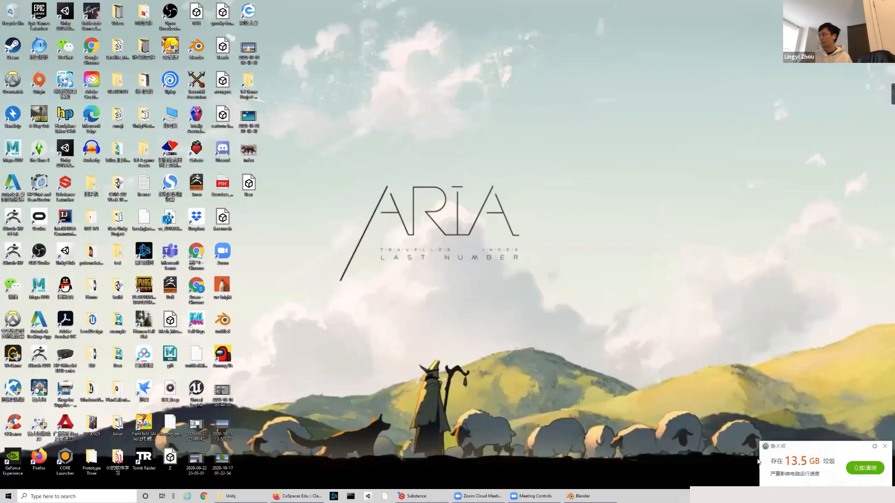